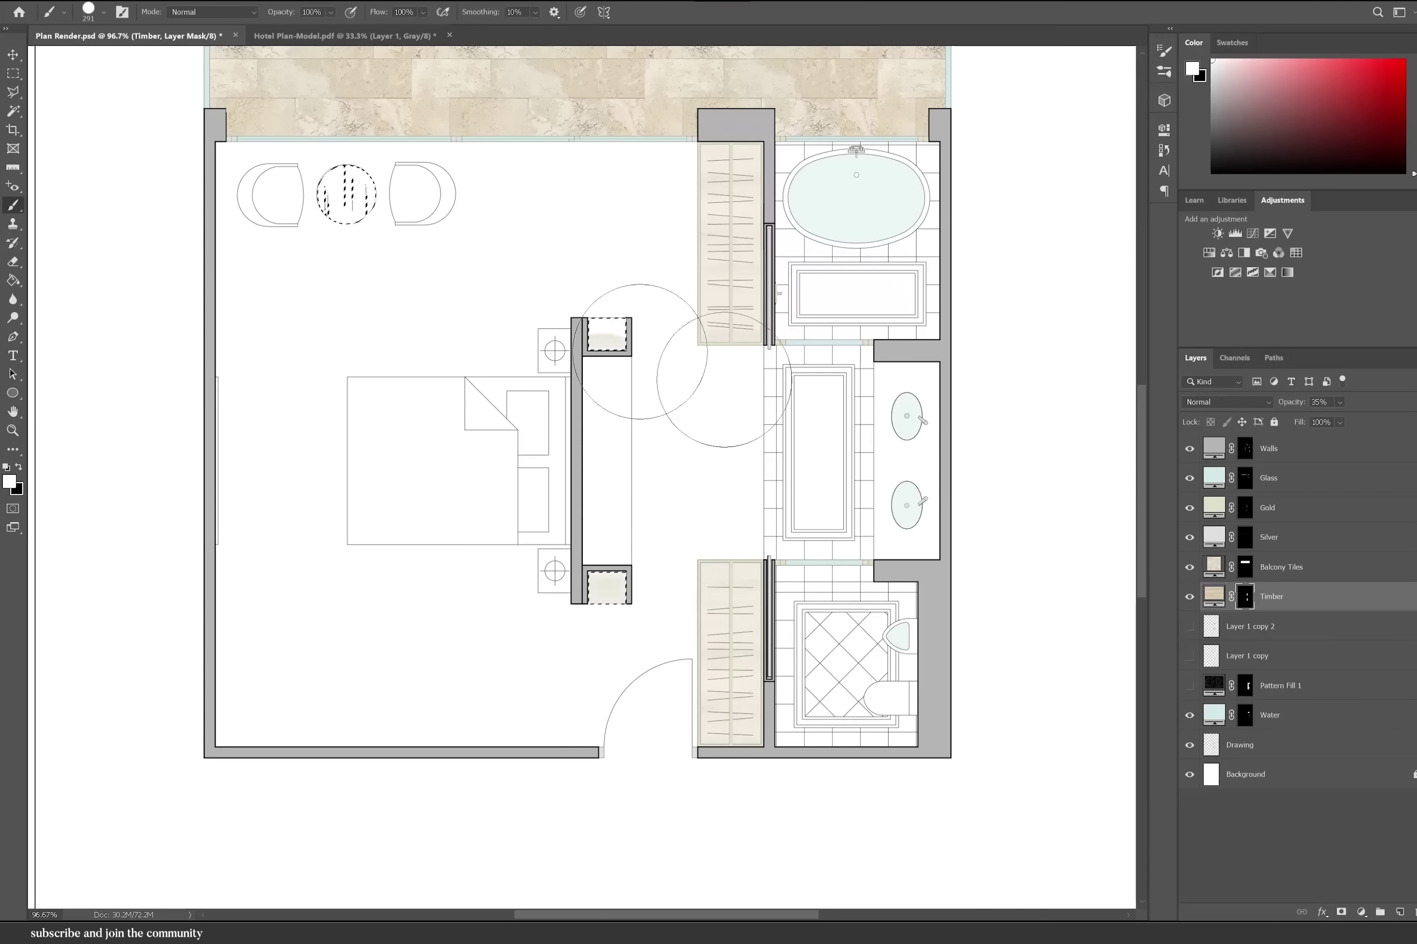
# - Magic Wand both bedside tables on the Drawing layer and fill them with a dark grey Solid Color layer
pyautogui.click(1239, 745)
pyautogui.press('w')
pyautogui.scroll(2, 580, 313)
pyautogui.click(568, 281)
pyautogui.keyDown('shift'); pyautogui.click(568, 574); pyautogui.keyUp('shift')
pyautogui.click(1361, 913)
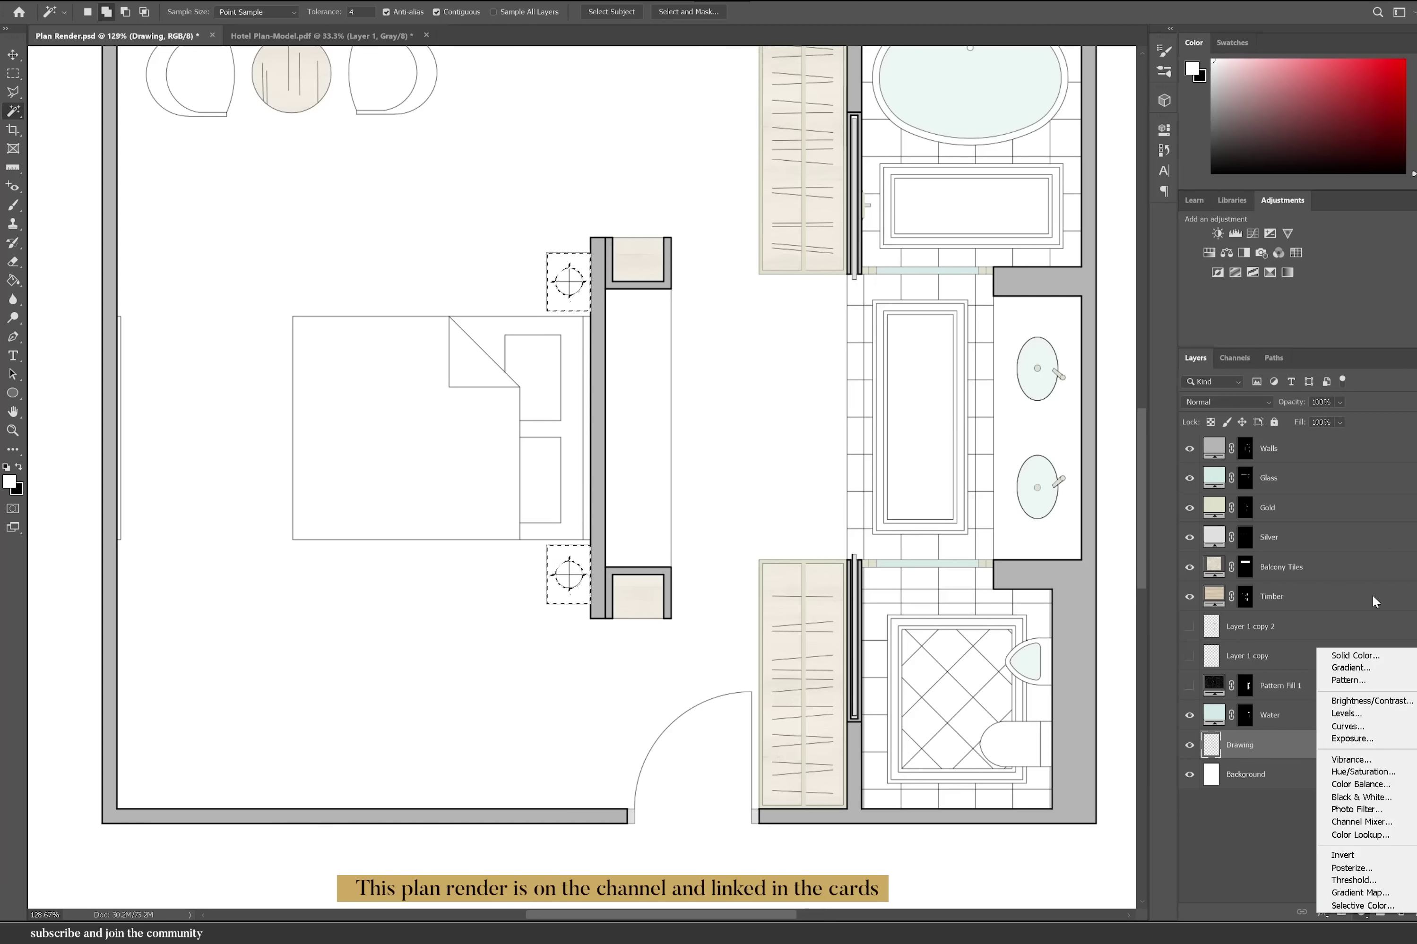
pyautogui.click(1355, 655)
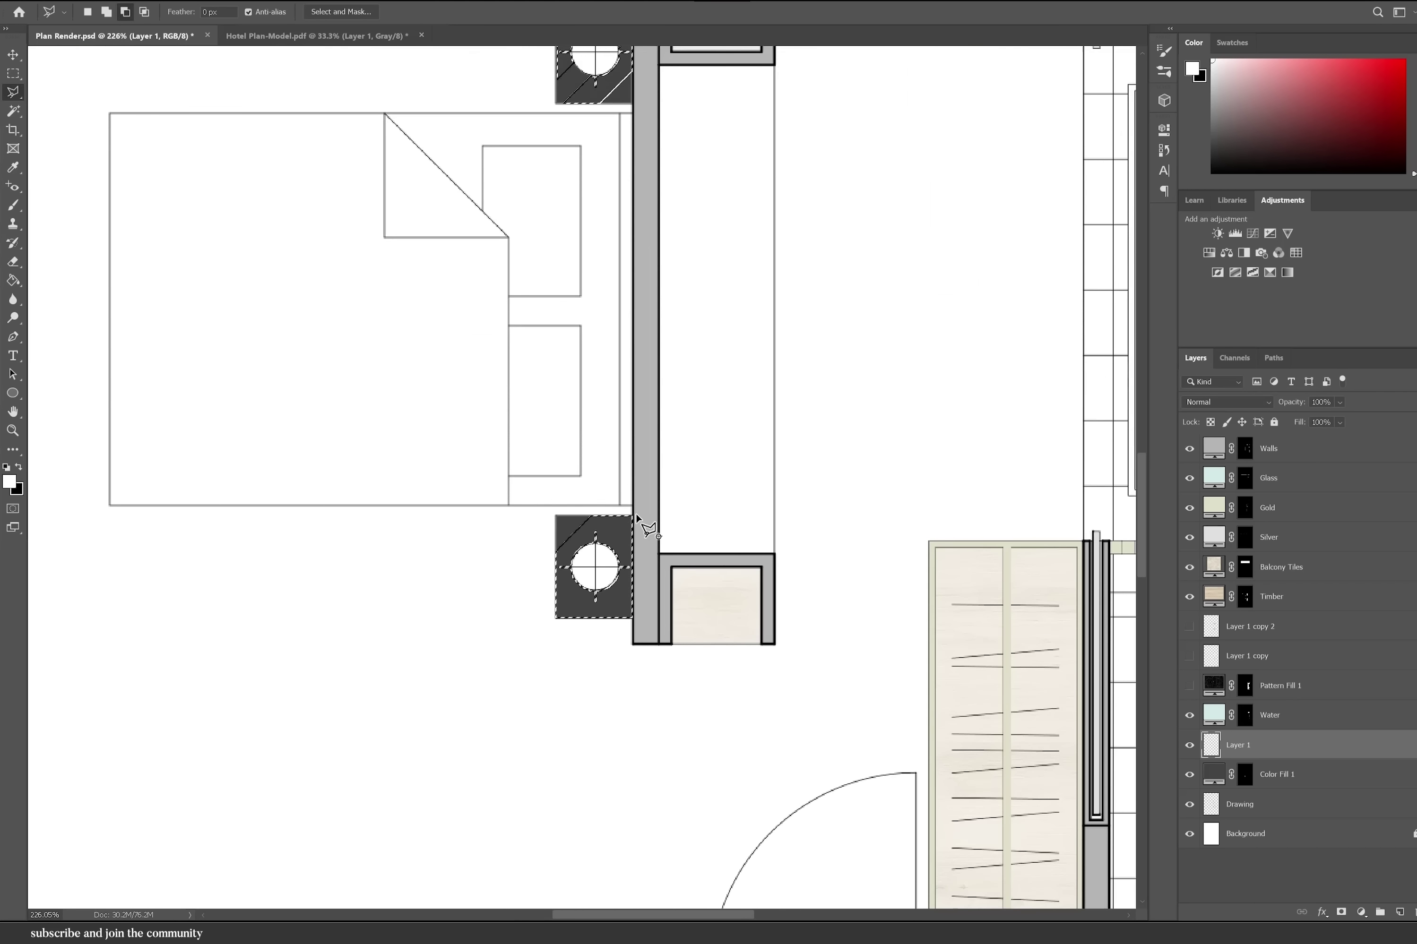
# - Add a white Solid Color fill layer and select the bathroom floor tiles
pyautogui.click(1361, 912)
pyautogui.click(1355, 656)
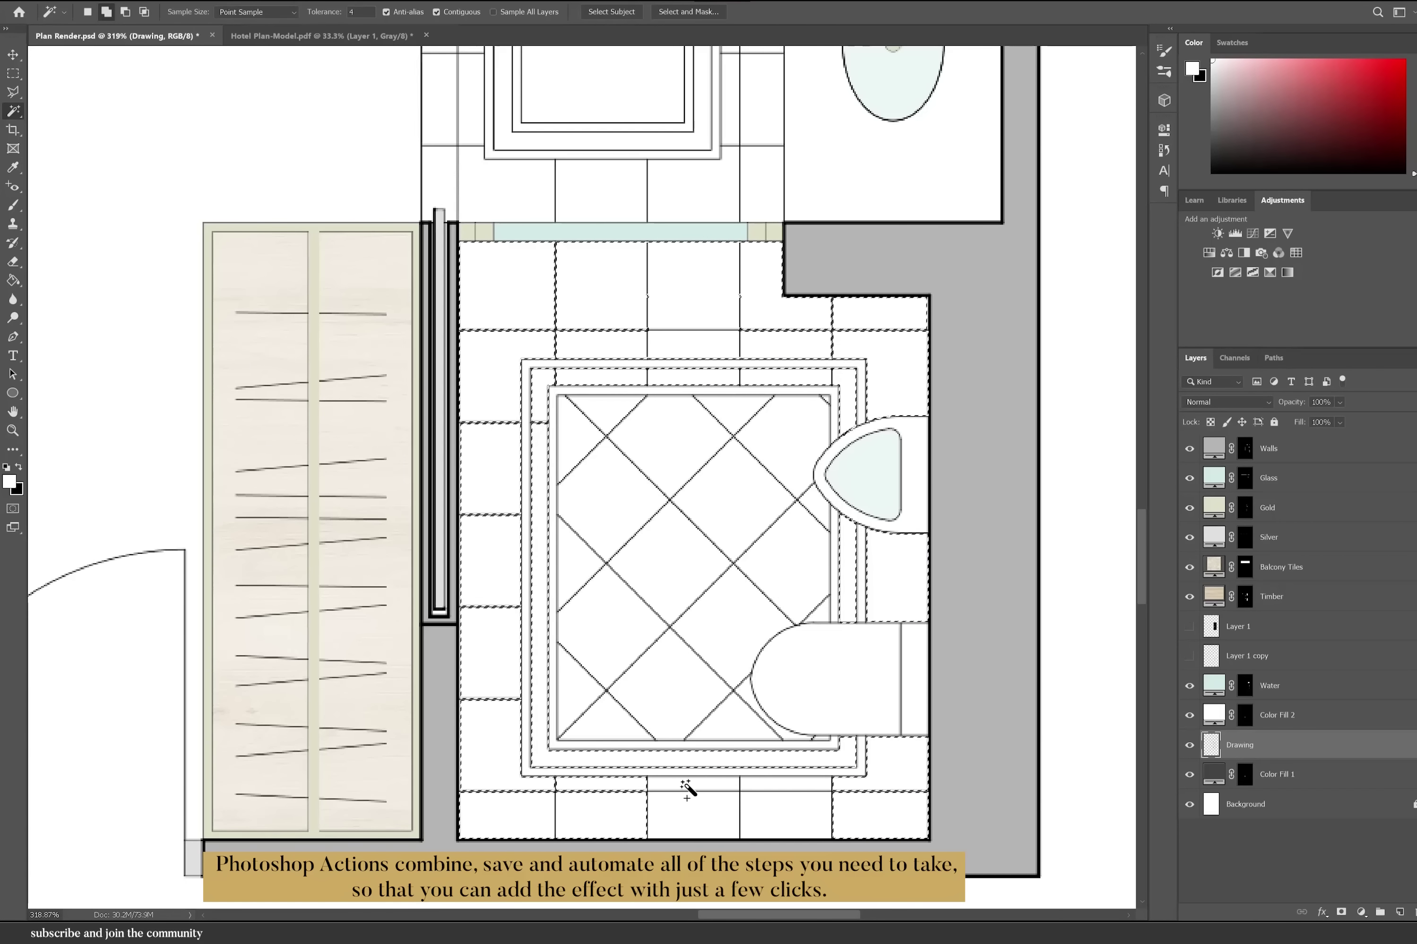
pyautogui.keyDown('shift'); pyautogui.click(681, 185); pyautogui.keyUp('shift')
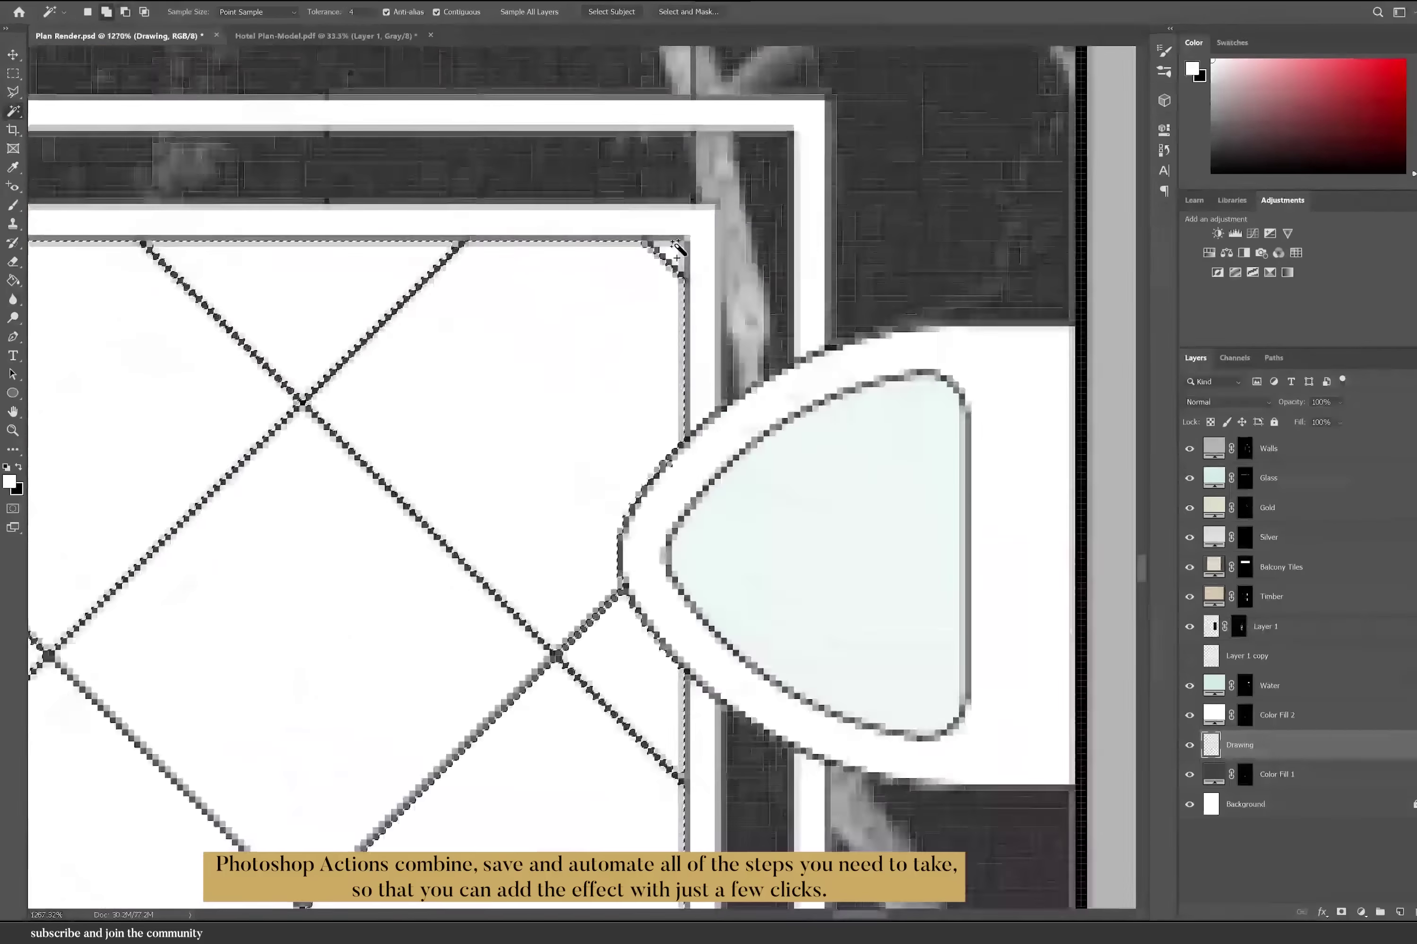
pyautogui.rightClick(740, 278)
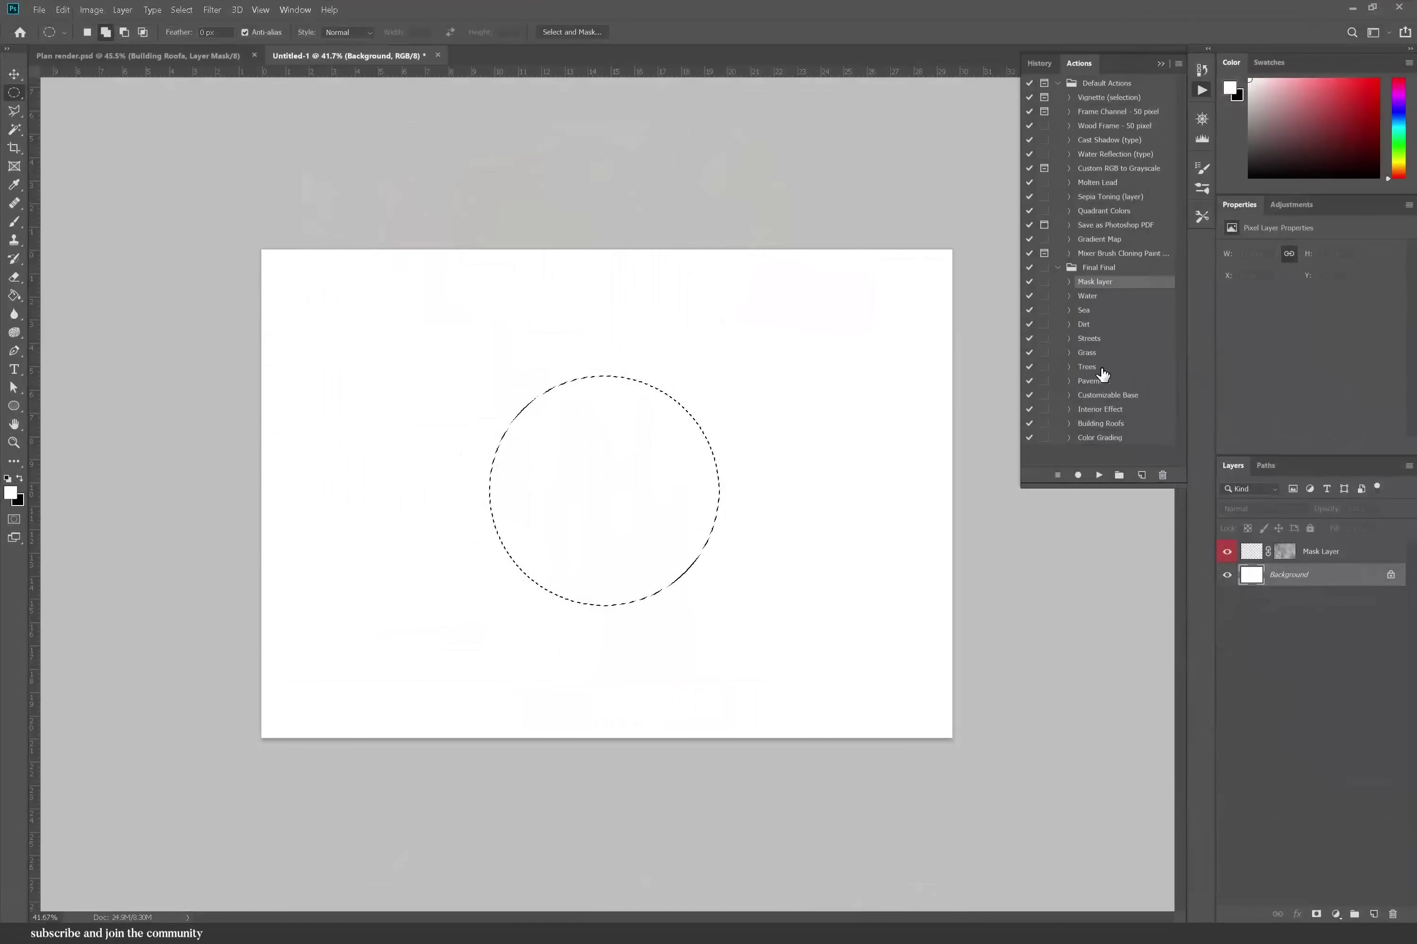
# - Play the Trees action and pick the Final Final Tree1 brush
pyautogui.click(1100, 368)
pyautogui.click(1099, 474)
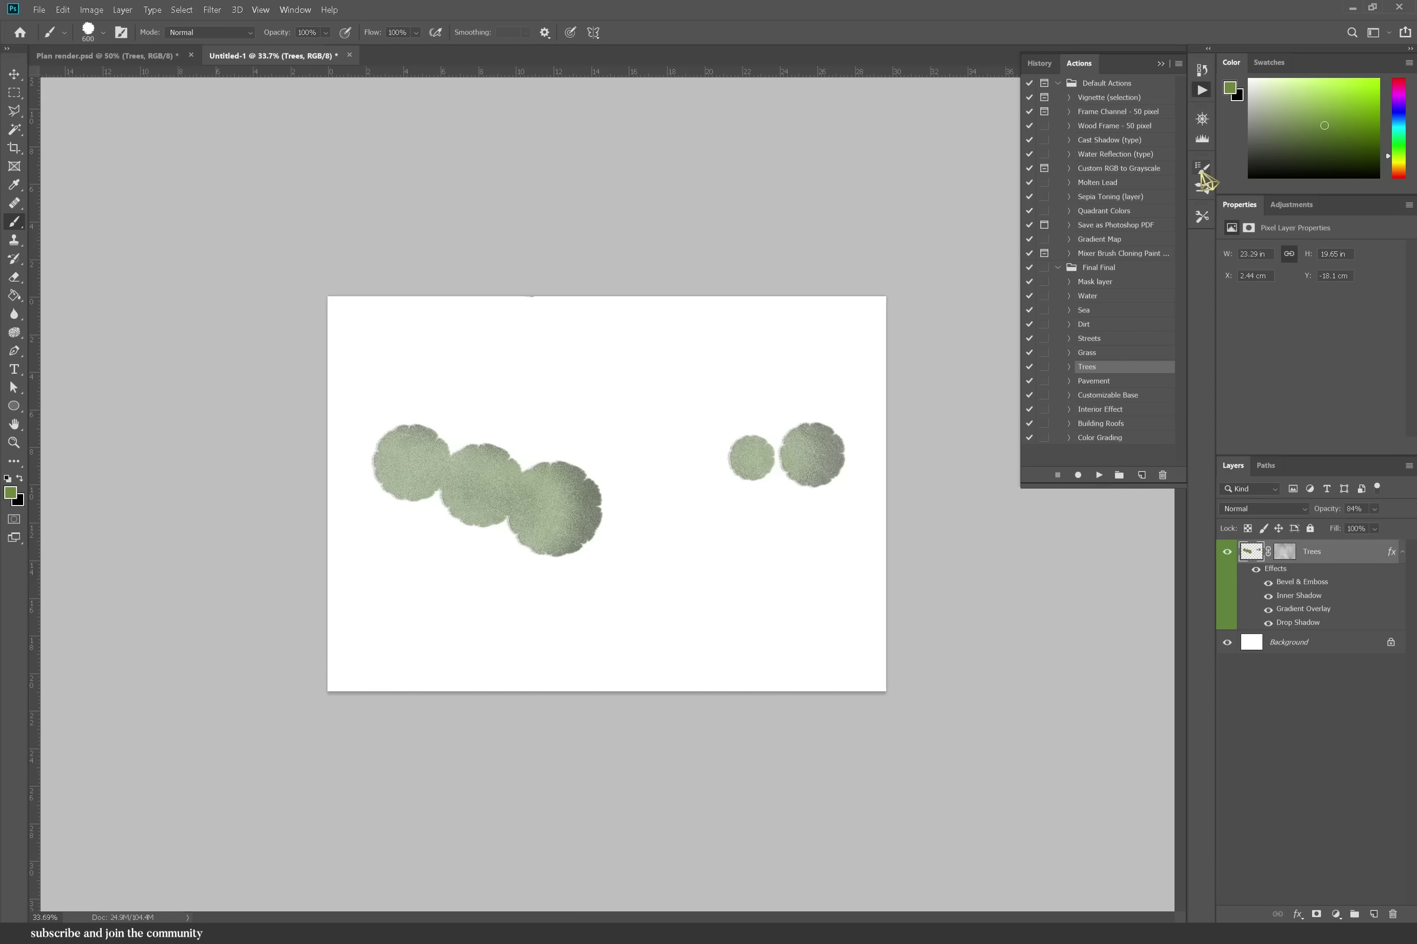
pyautogui.click(1203, 169)
pyautogui.click(984, 161)
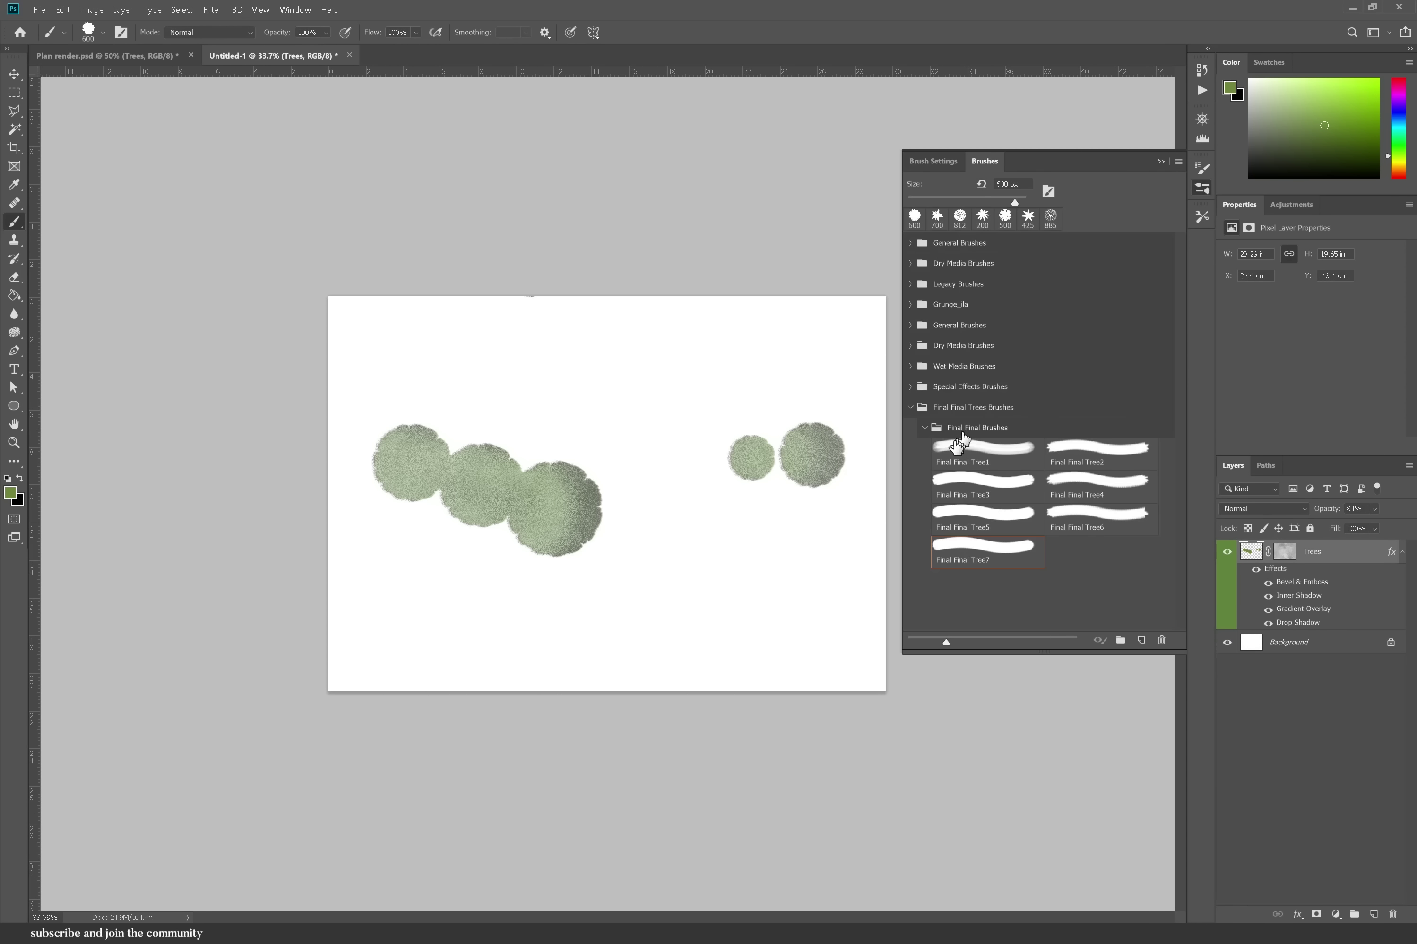
pyautogui.click(962, 439)
# - Stamp trees with the Final Final Tree1, Tree2 and Tree4 brushes at top, right and bottom
pyautogui.click(638, 386)
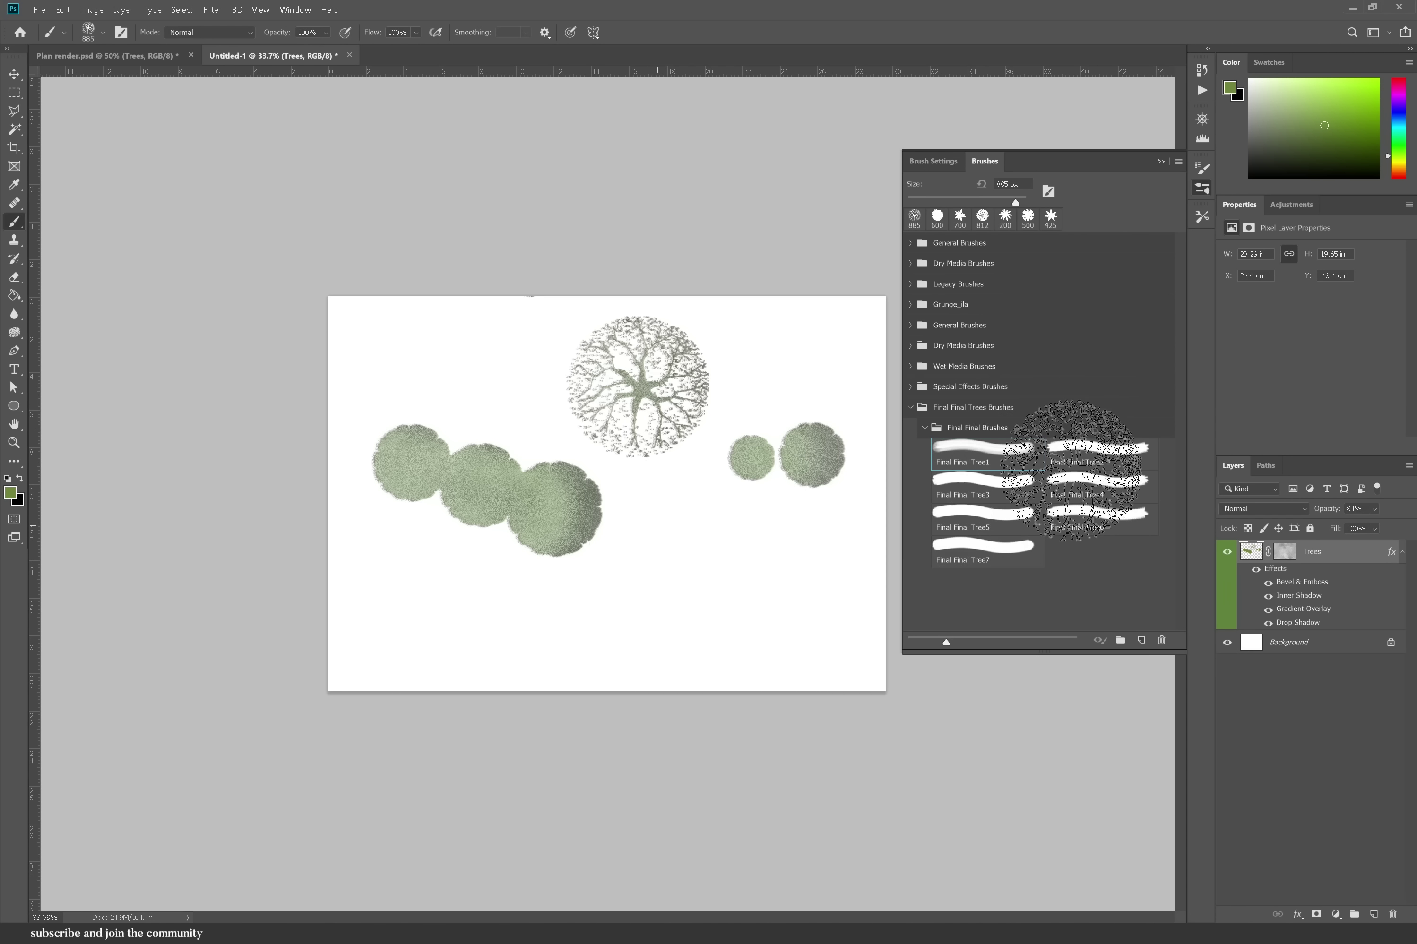
pyautogui.click(1098, 451)
pyautogui.click(745, 390)
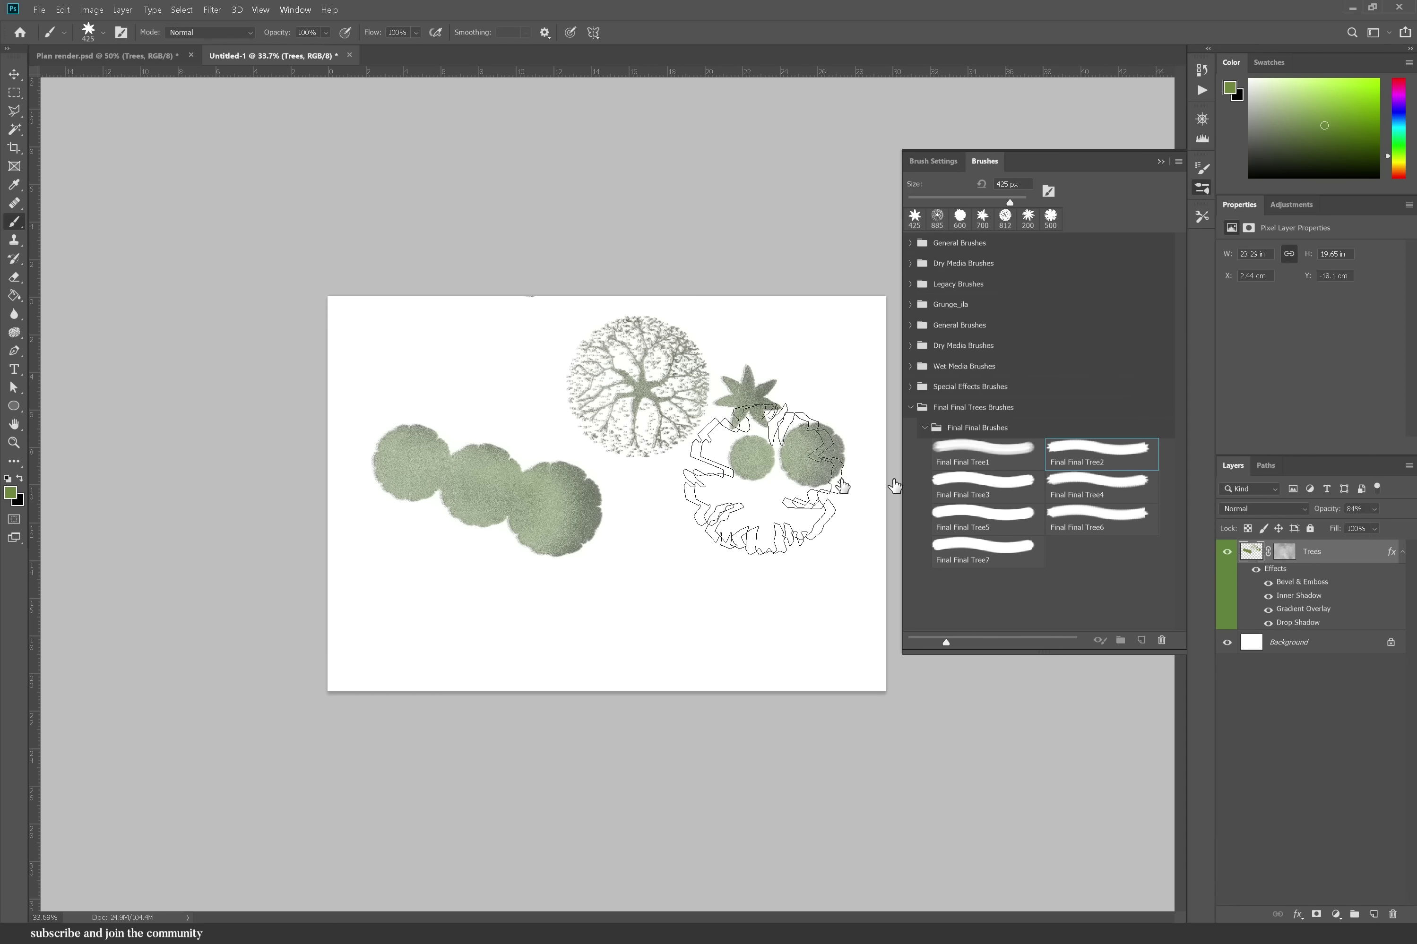
pyautogui.click(746, 598)
pyautogui.click(1082, 482)
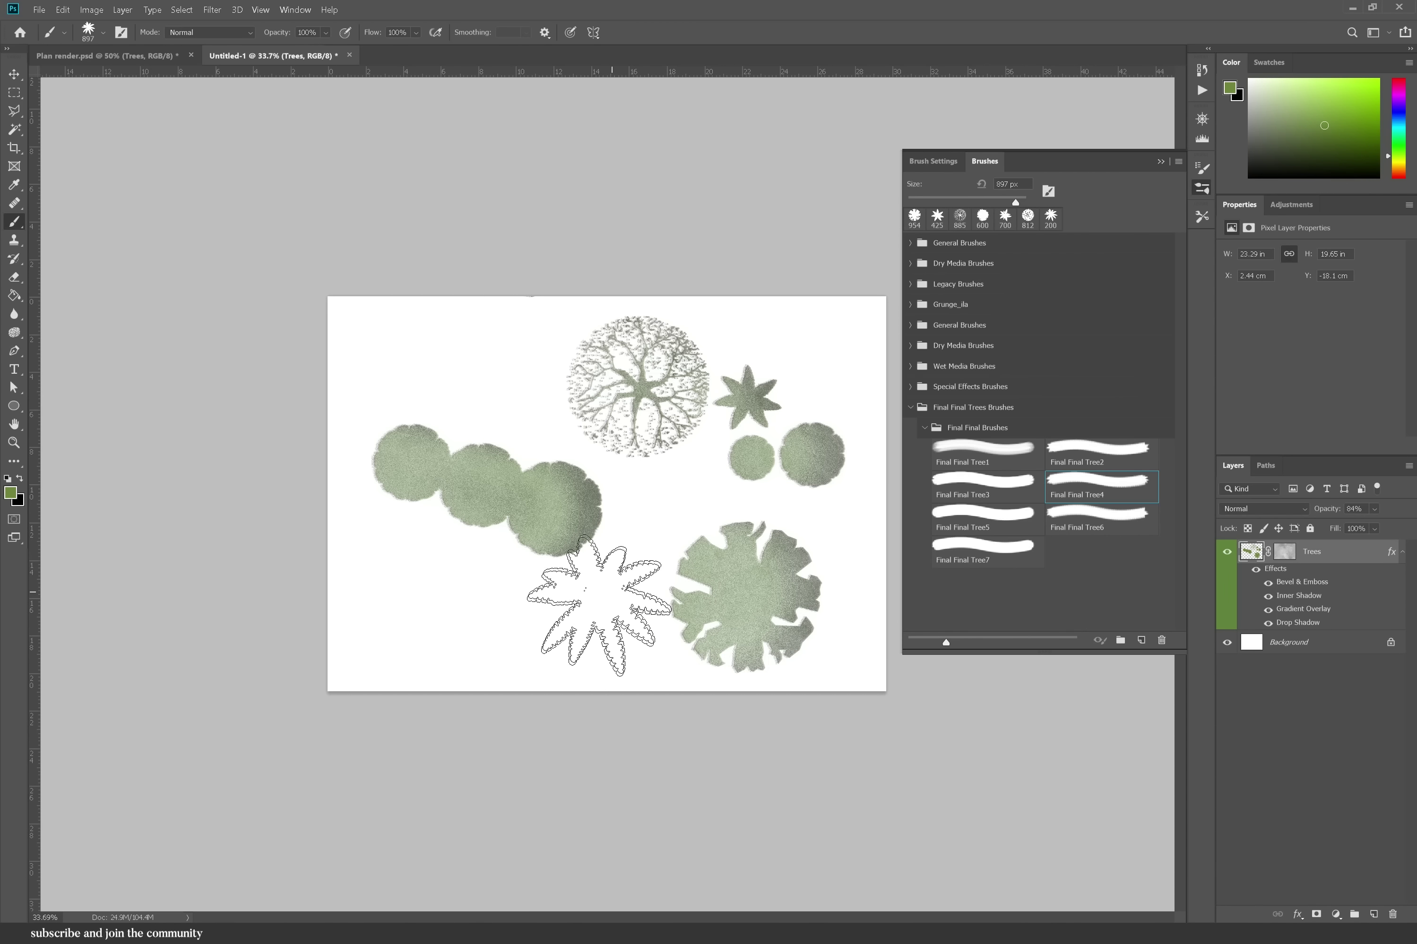
pyautogui.click(598, 606)
# - Stamp smaller trees with Tree5 at 400 px and the following tree brushes in the middle and left
pyautogui.click(950, 515)
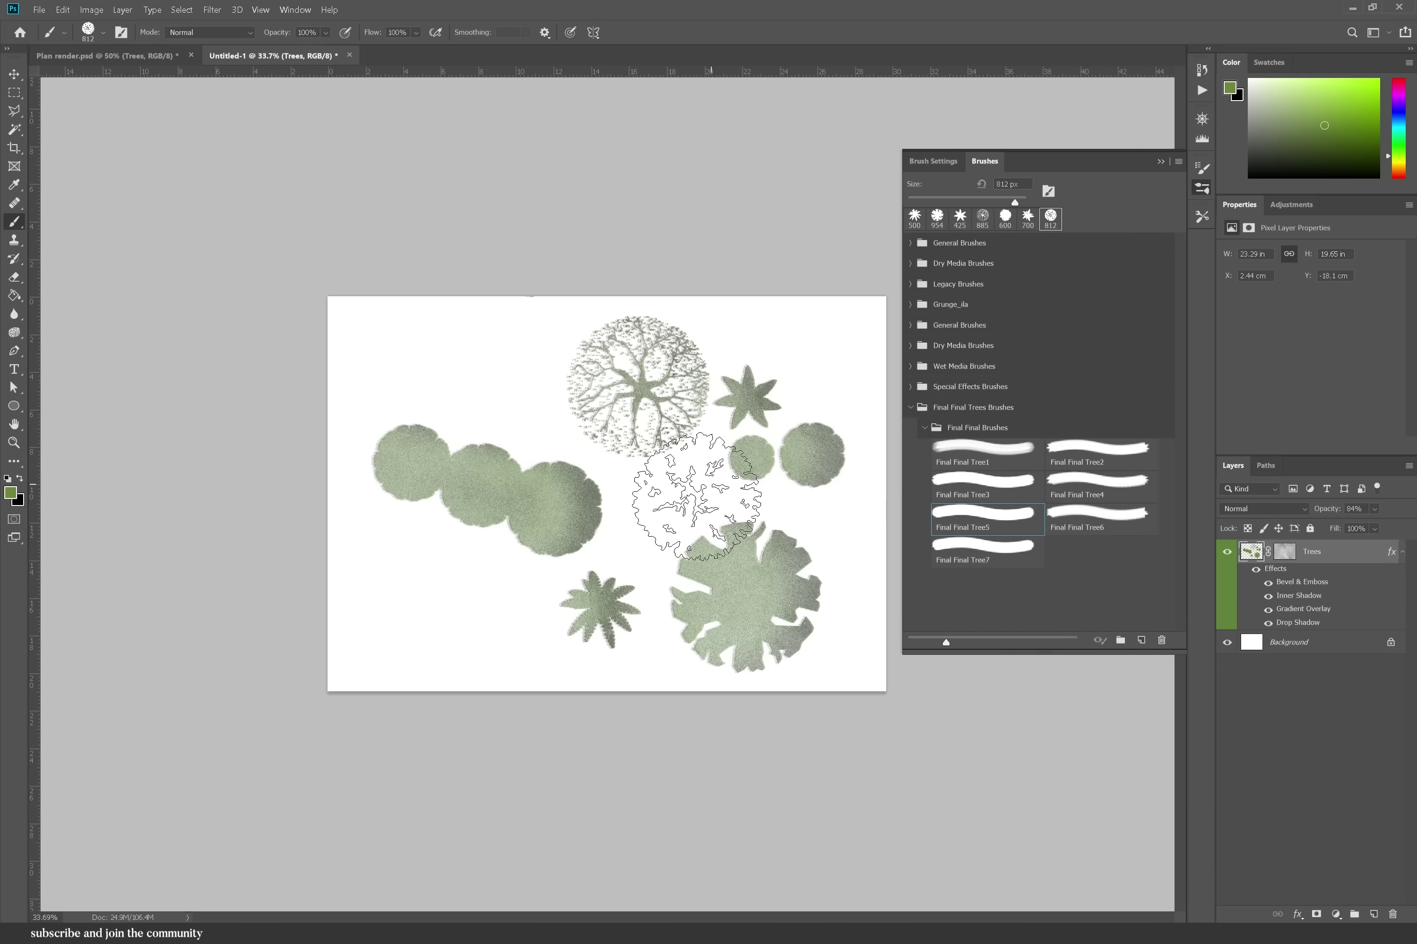
pyautogui.press('[')
pyautogui.press('[')
pyautogui.press('[')
pyautogui.press('[')
pyautogui.click(663, 496)
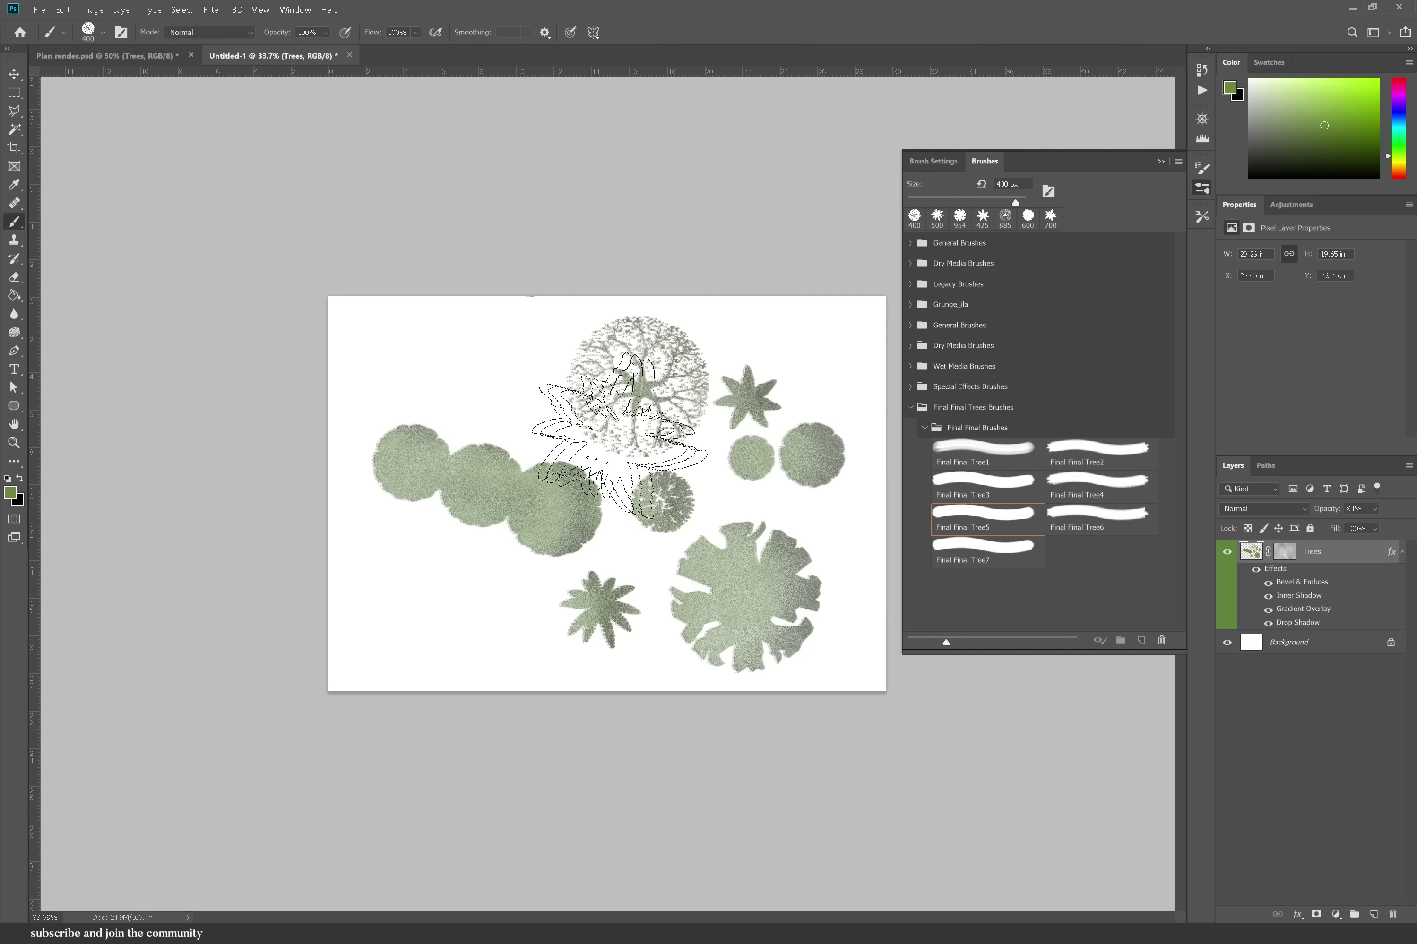
pyautogui.press('.')
pyautogui.click(515, 395)
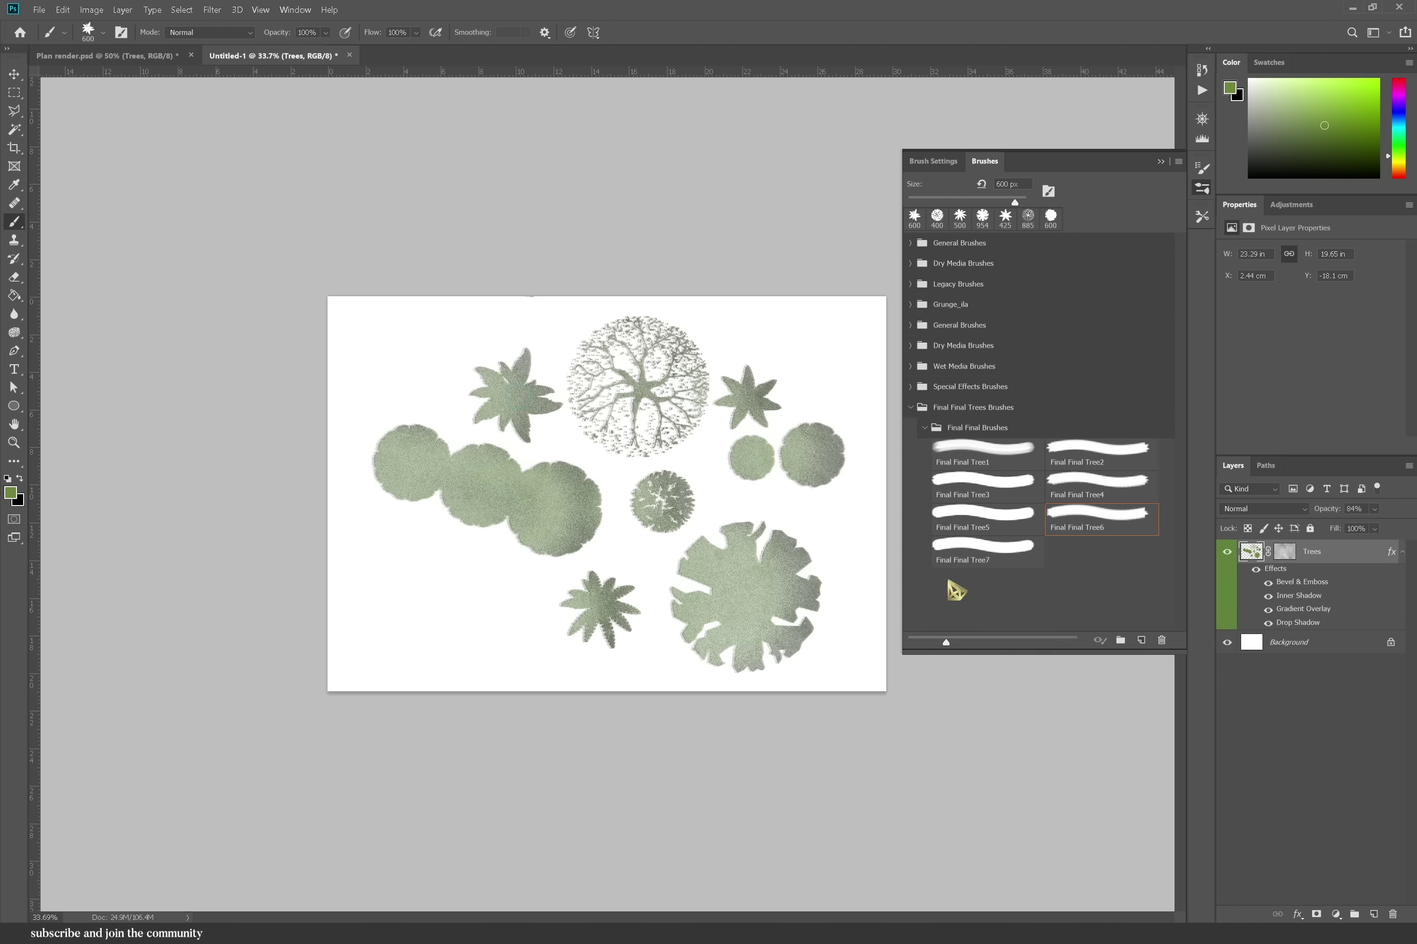
pyautogui.press('.')
pyautogui.click(511, 596)
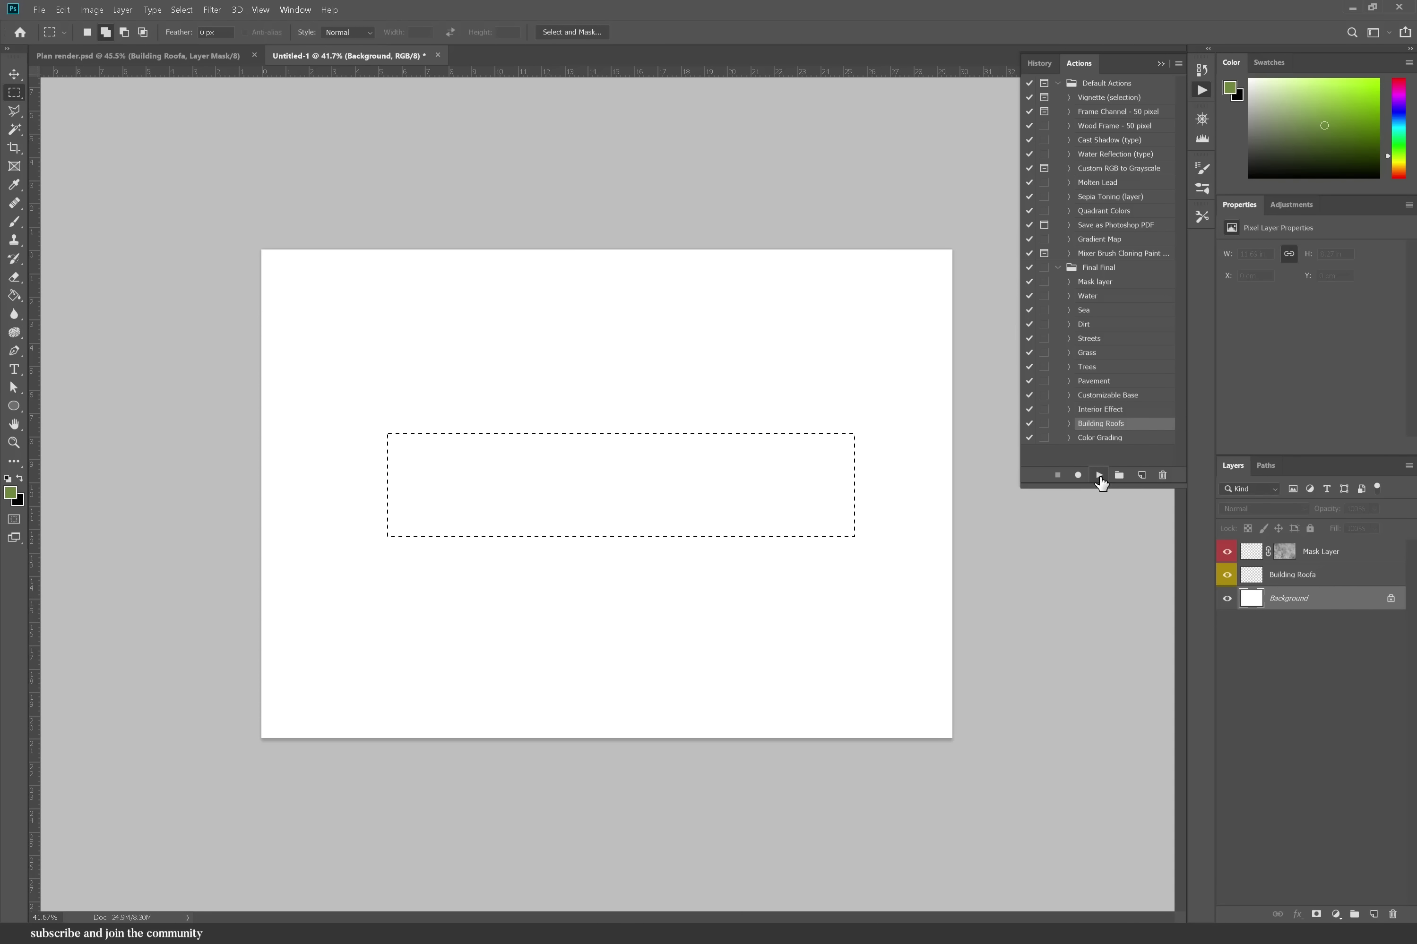
# - Run the Building Roofs action and inspect the roofs layer's drop shadow settings
pyautogui.click(1098, 474)
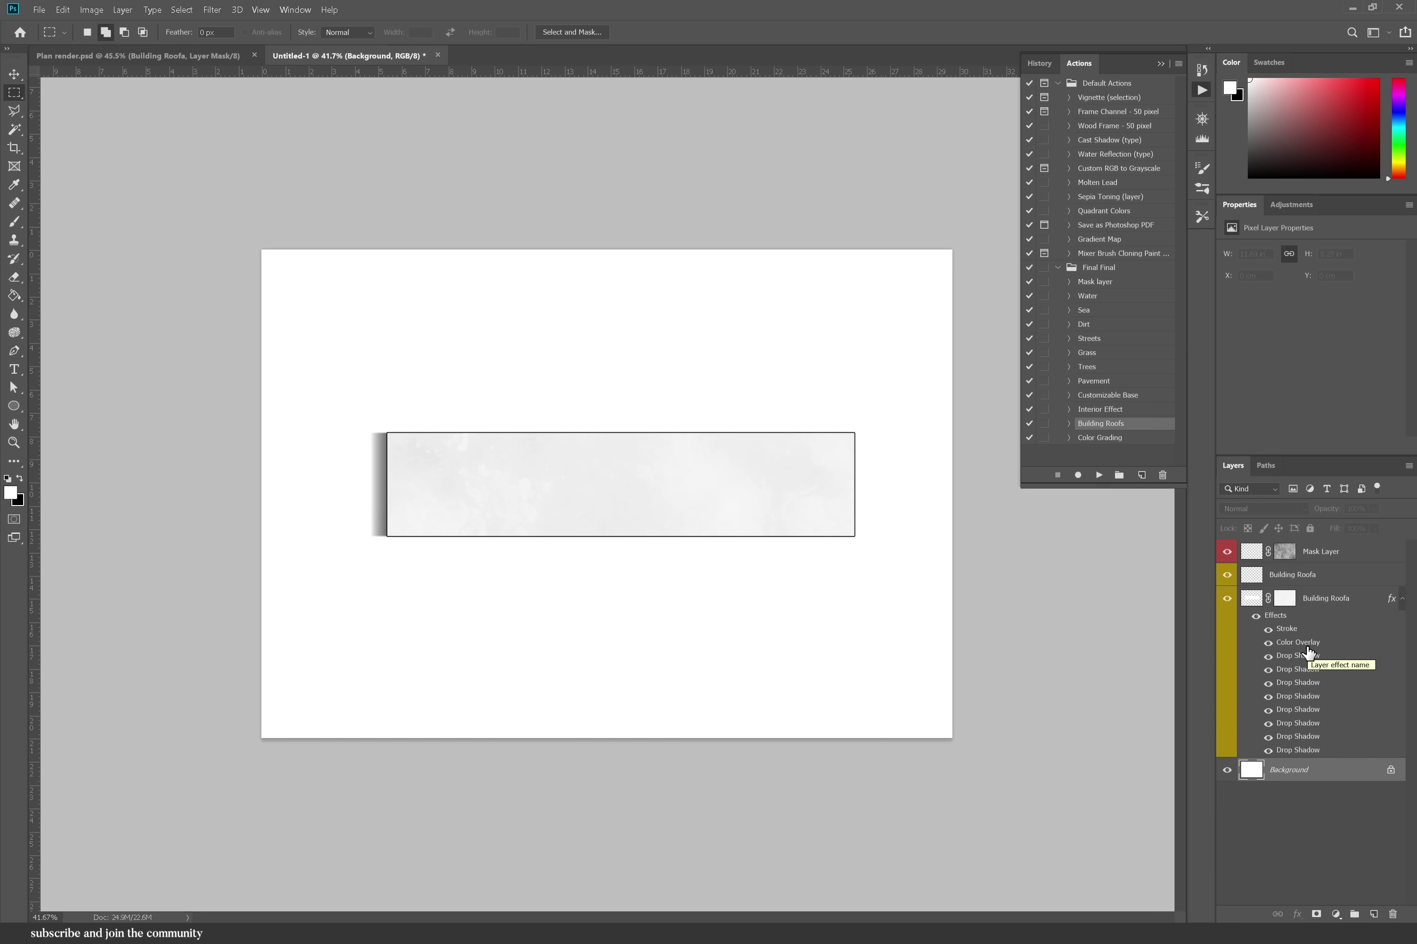
pyautogui.click(1285, 618)
pyautogui.doubleClick(1276, 617)
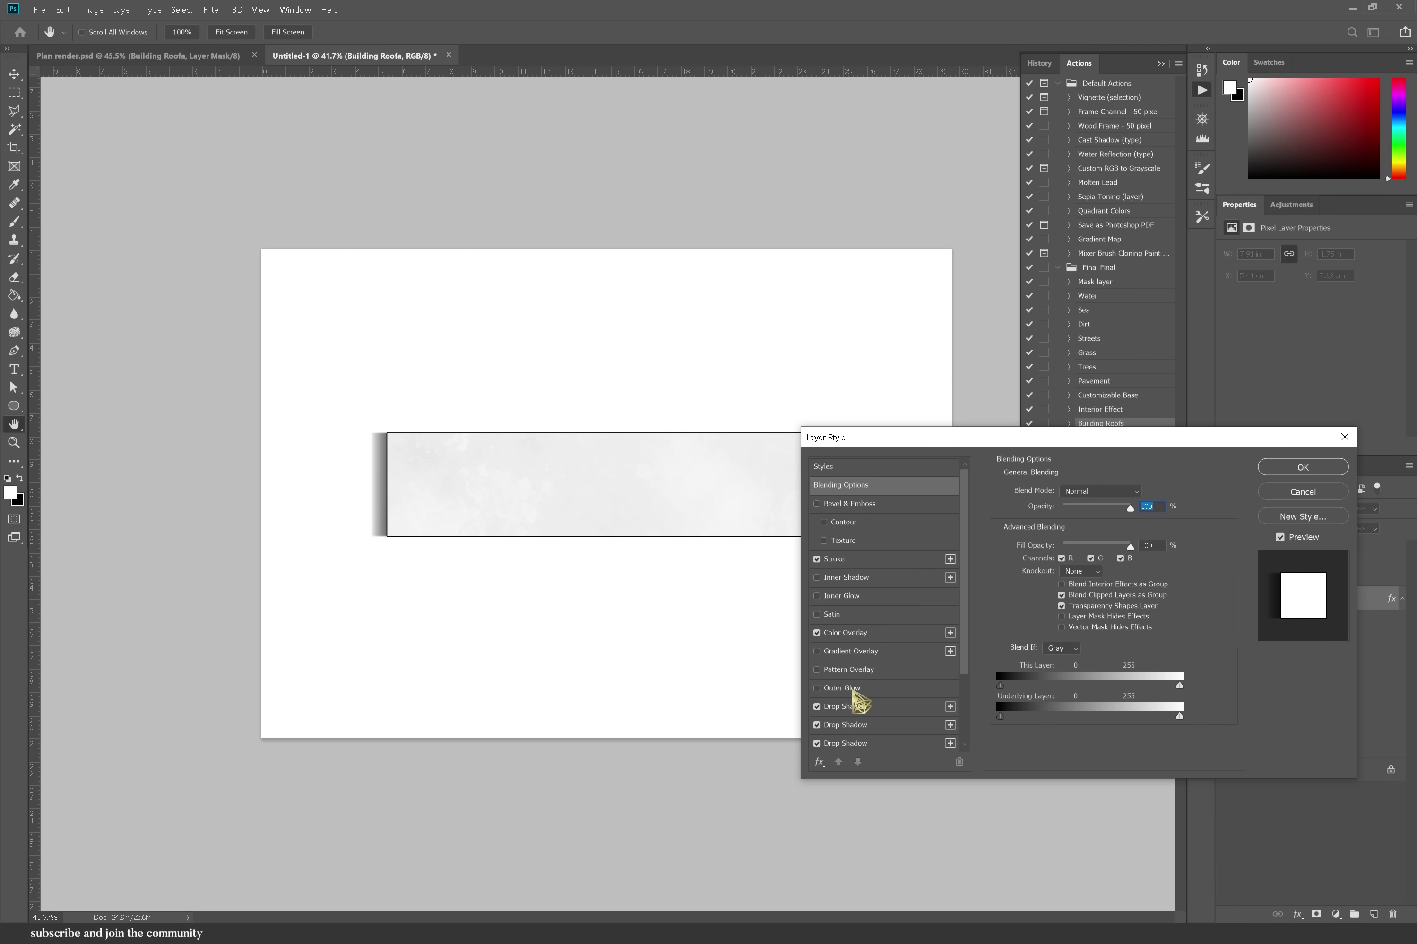
pyautogui.click(844, 706)
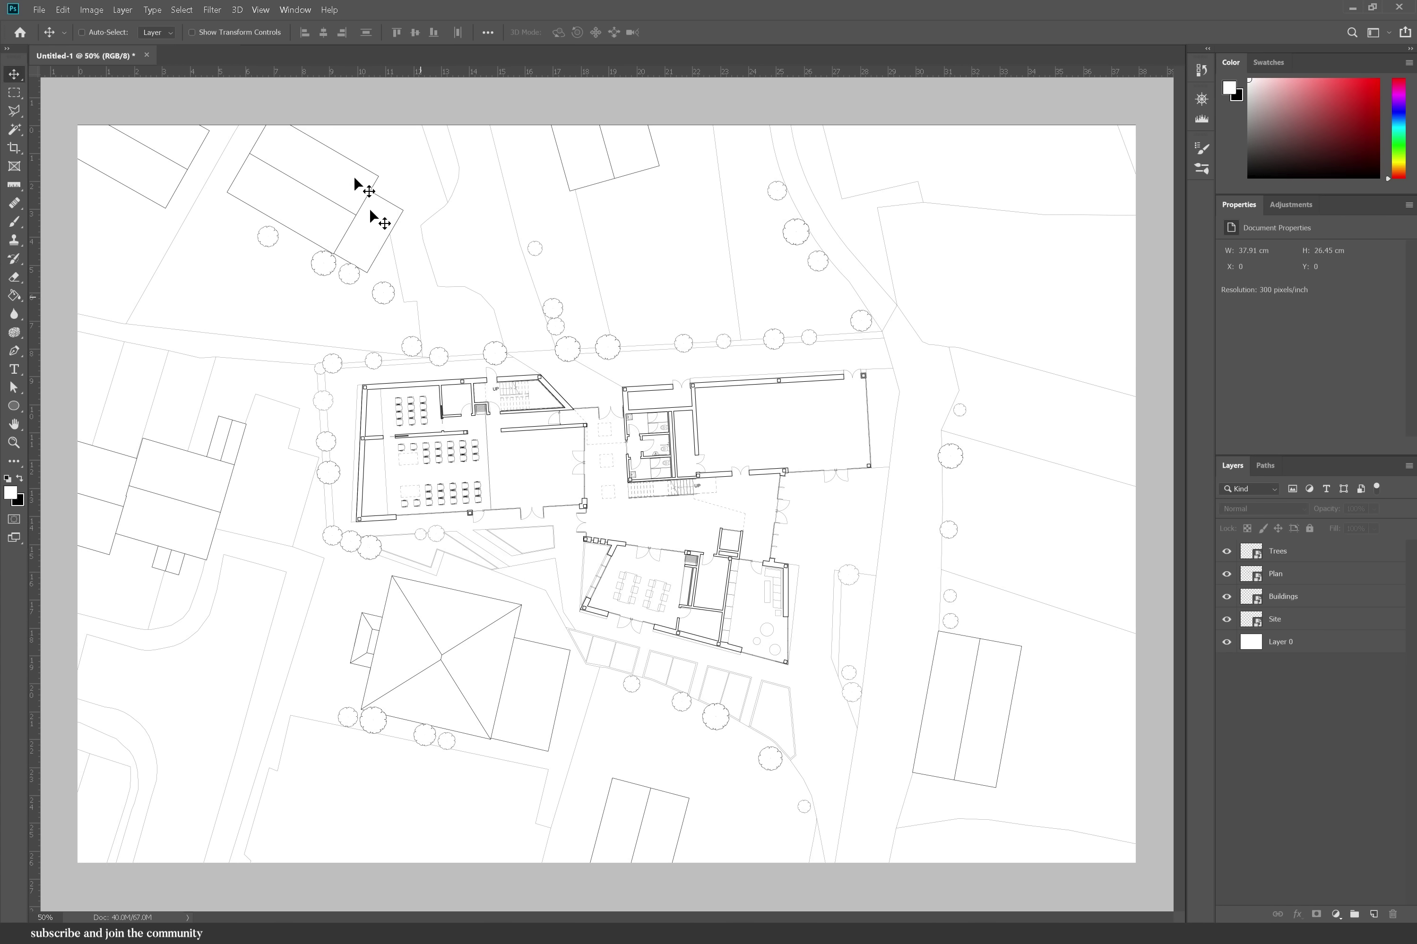
# - Load the Final_Final.atn action set from the Action folder into the Actions panel
pyautogui.click(295, 10)
pyautogui.click(307, 96)
pyautogui.click(1177, 64)
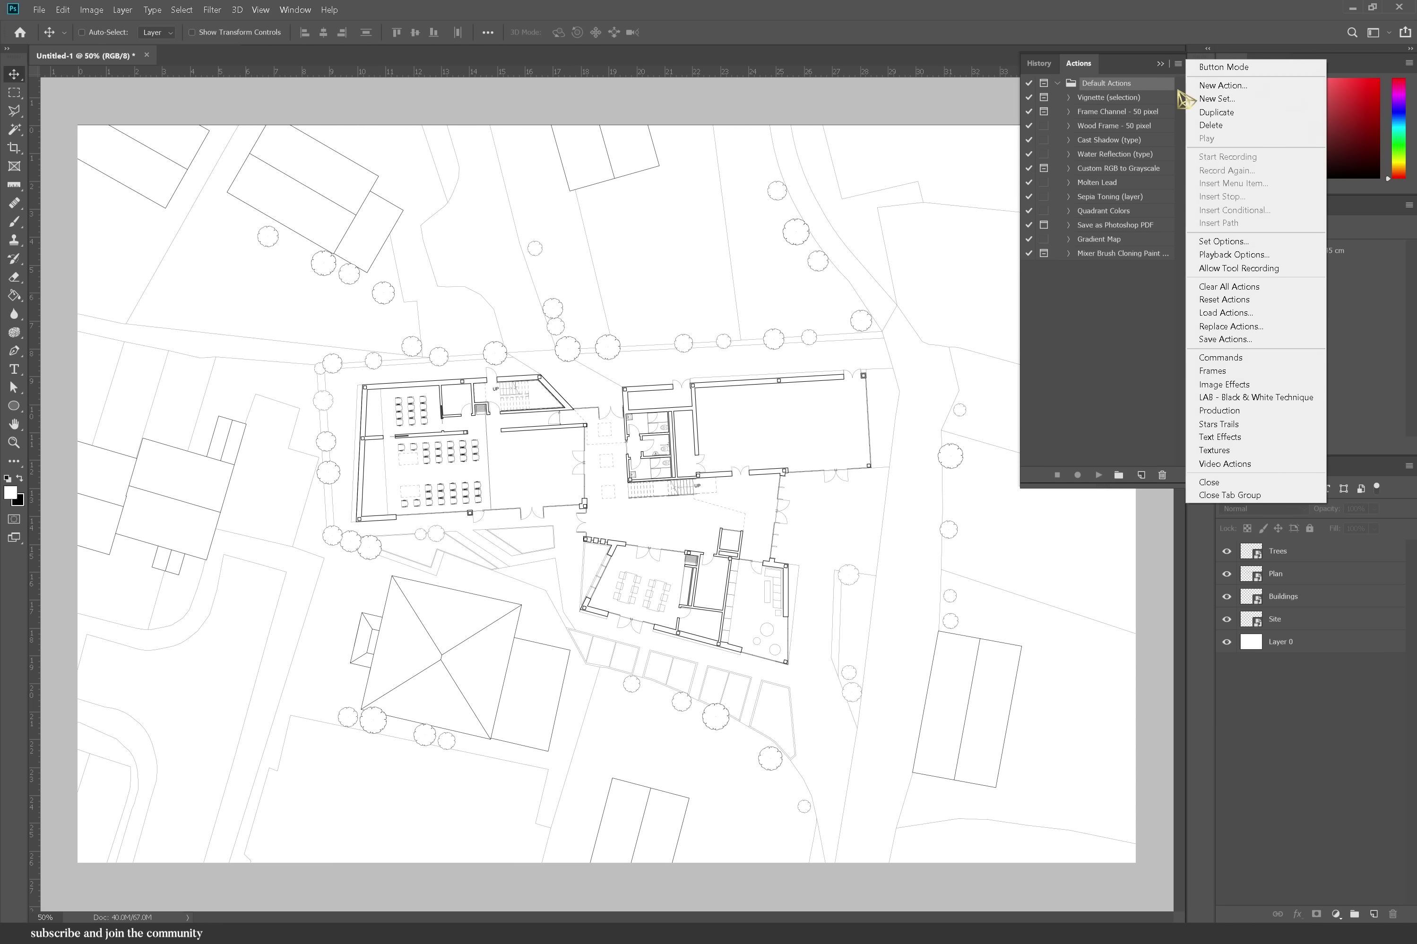
pyautogui.click(1210, 312)
pyautogui.doubleClick(391, 248)
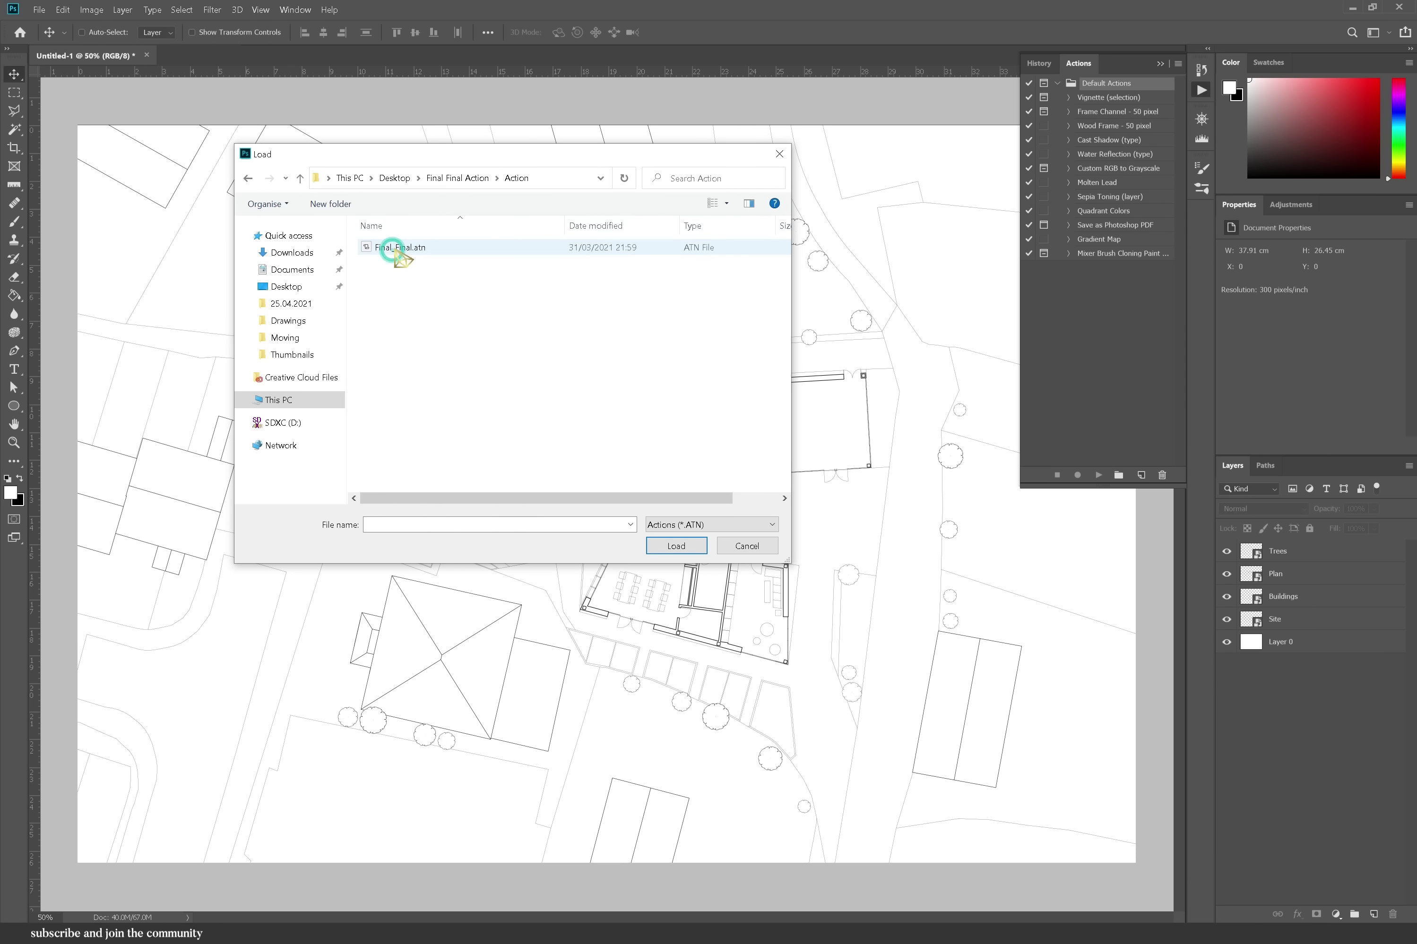
pyautogui.doubleClick(399, 247)
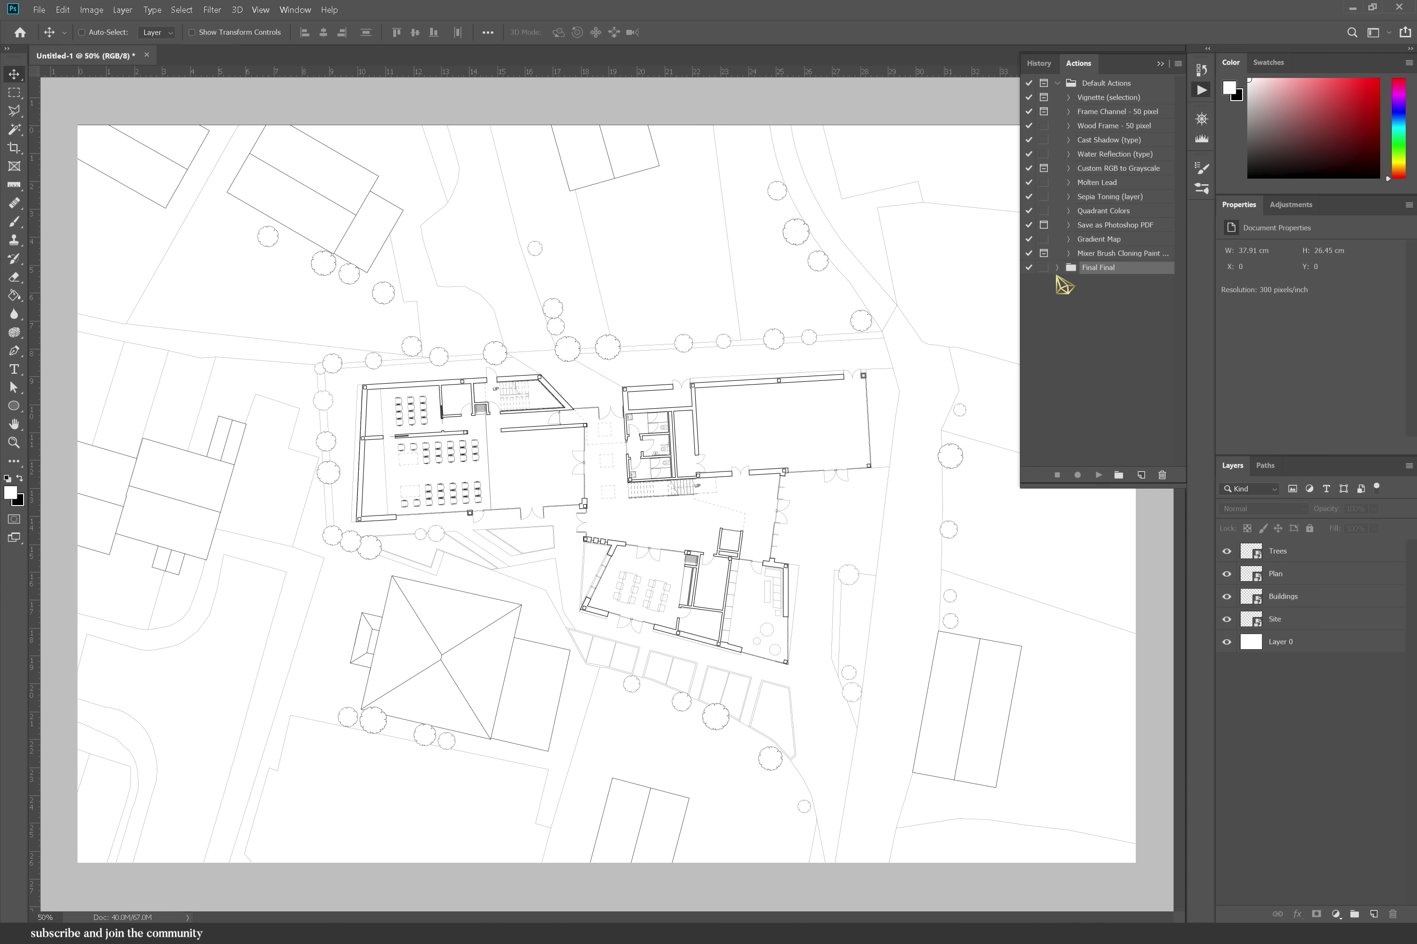
# - Load the Final Final pattern file from the Patterns folder using the Preset Manager
pyautogui.click(63, 10)
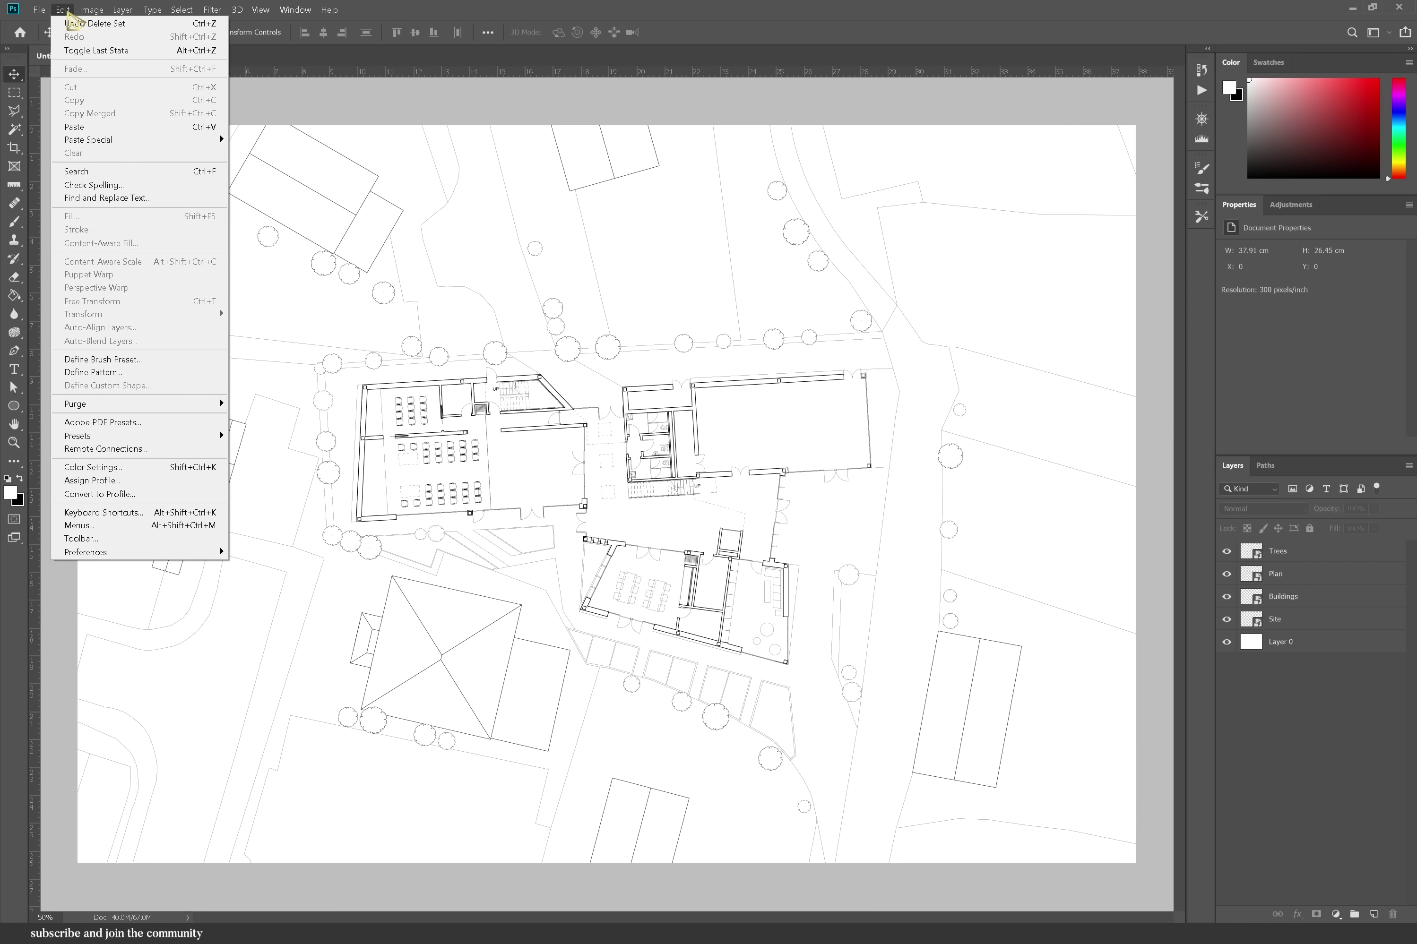
pyautogui.moveTo(103, 436)
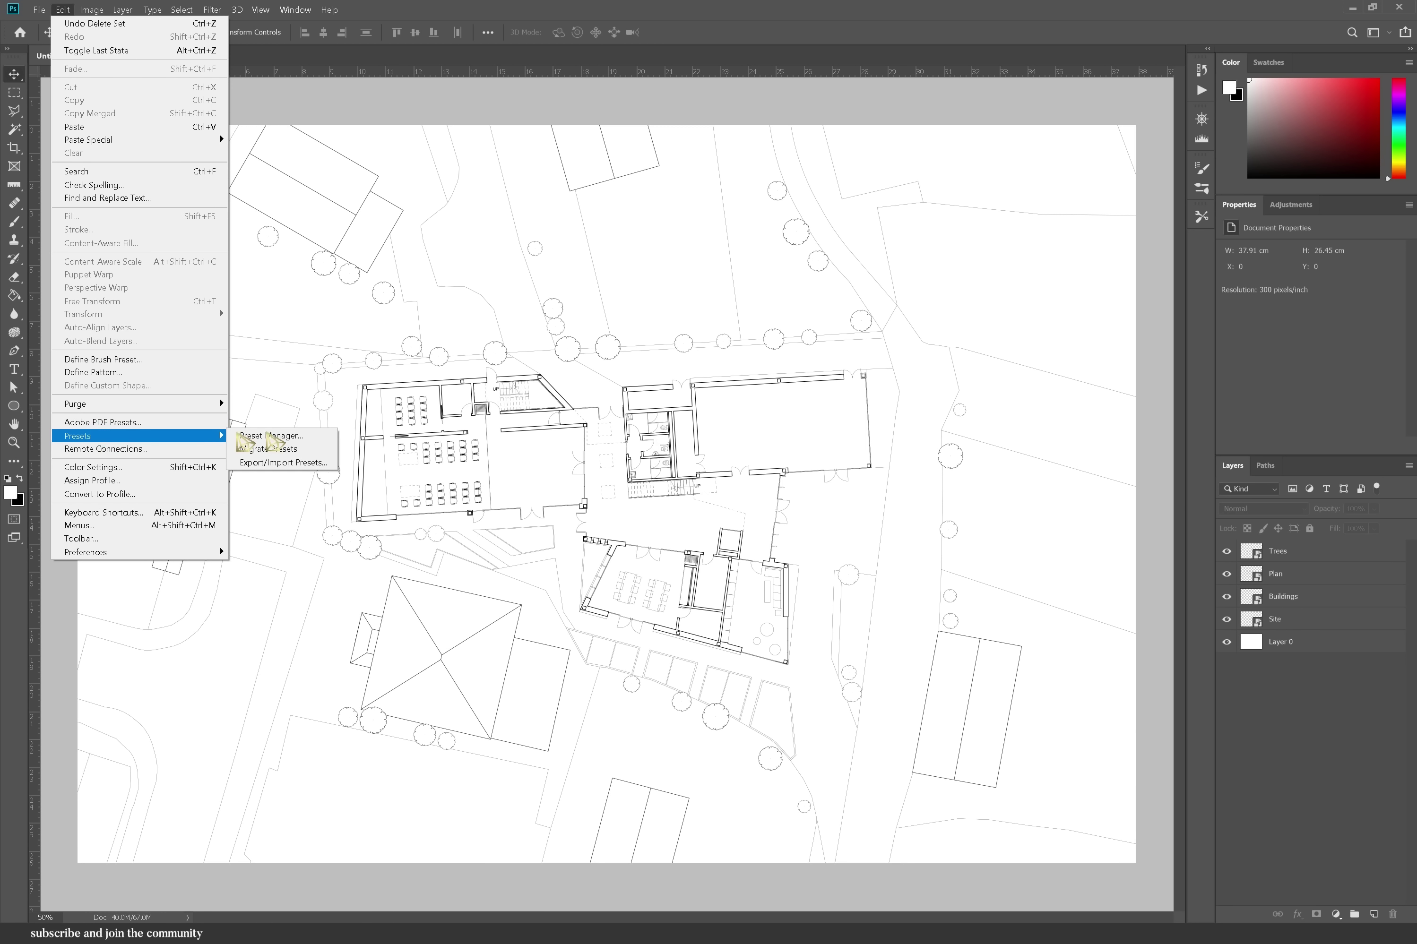
pyautogui.click(280, 436)
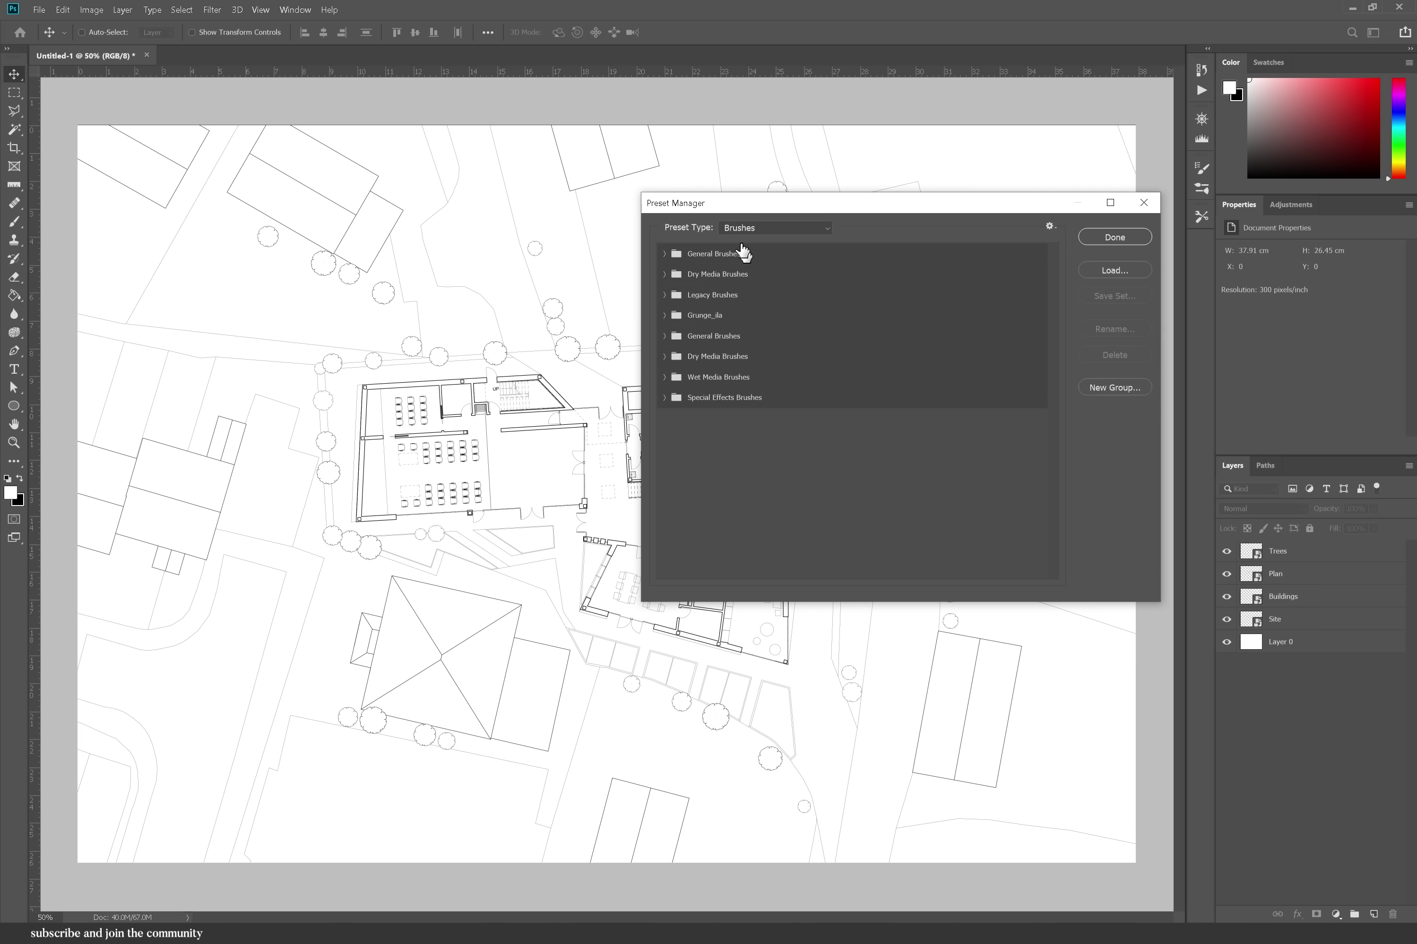
pyautogui.click(747, 227)
pyautogui.click(750, 288)
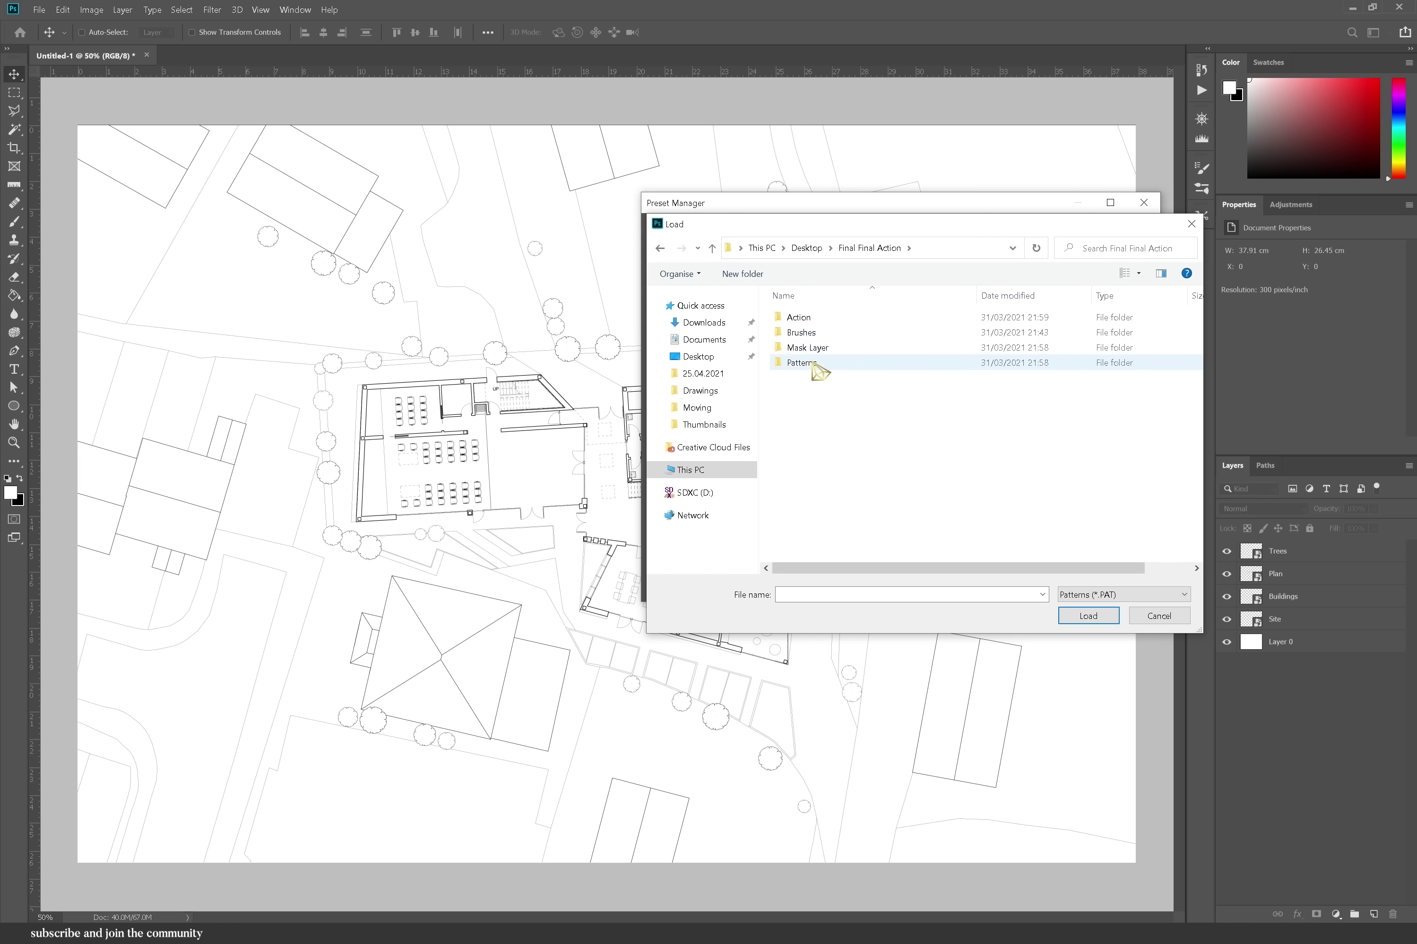
pyautogui.doubleClick(820, 361)
pyautogui.doubleClick(840, 319)
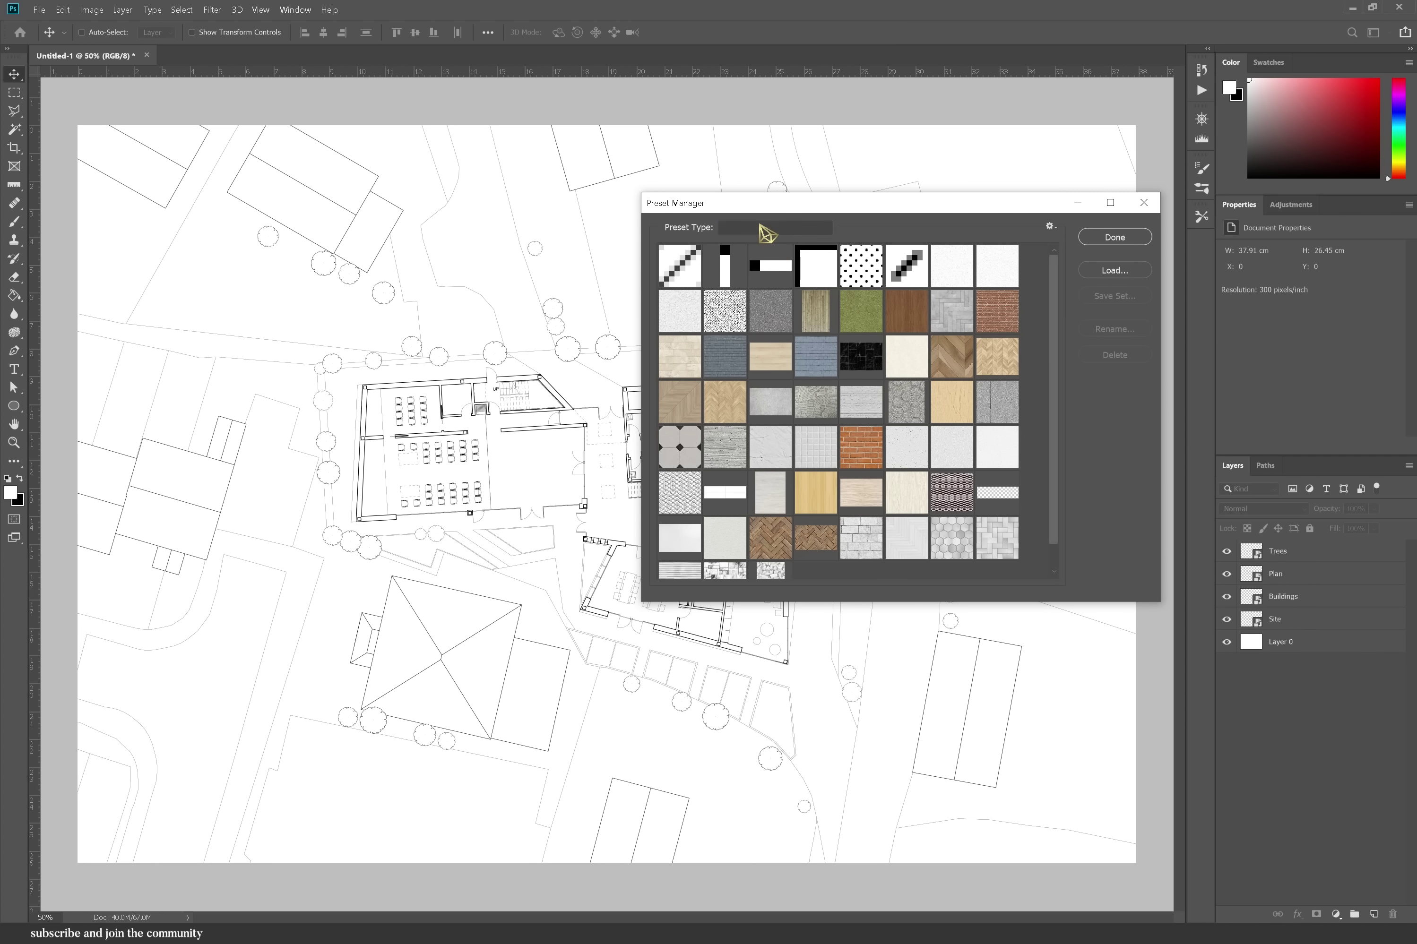
# - Load the Final Final Trees Brushes file from the Brushes folder and close the Preset Manager
pyautogui.click(769, 229)
pyautogui.click(756, 242)
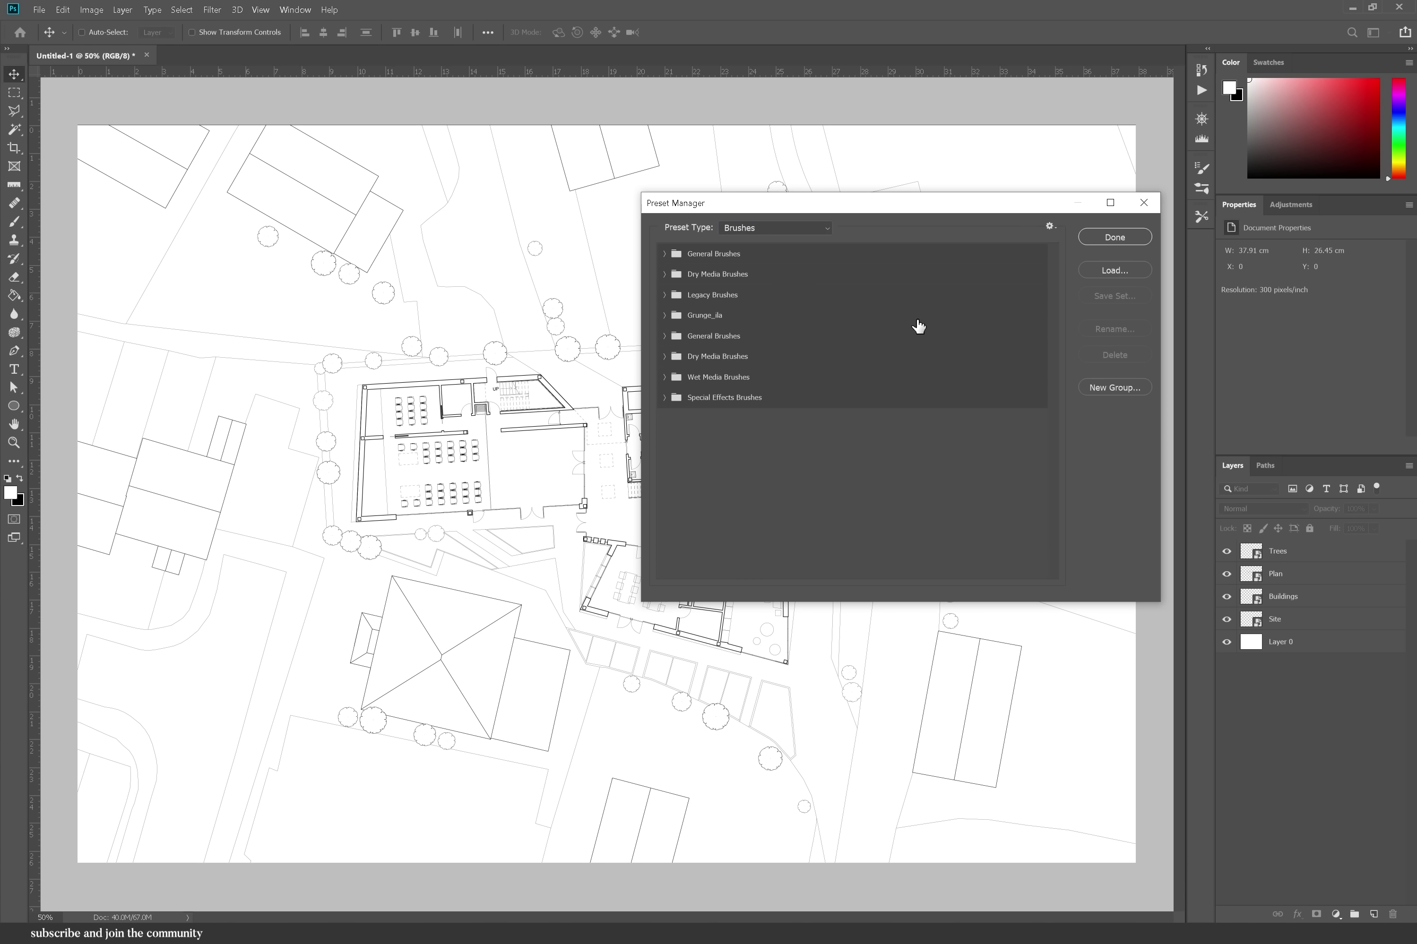
pyautogui.click(1110, 270)
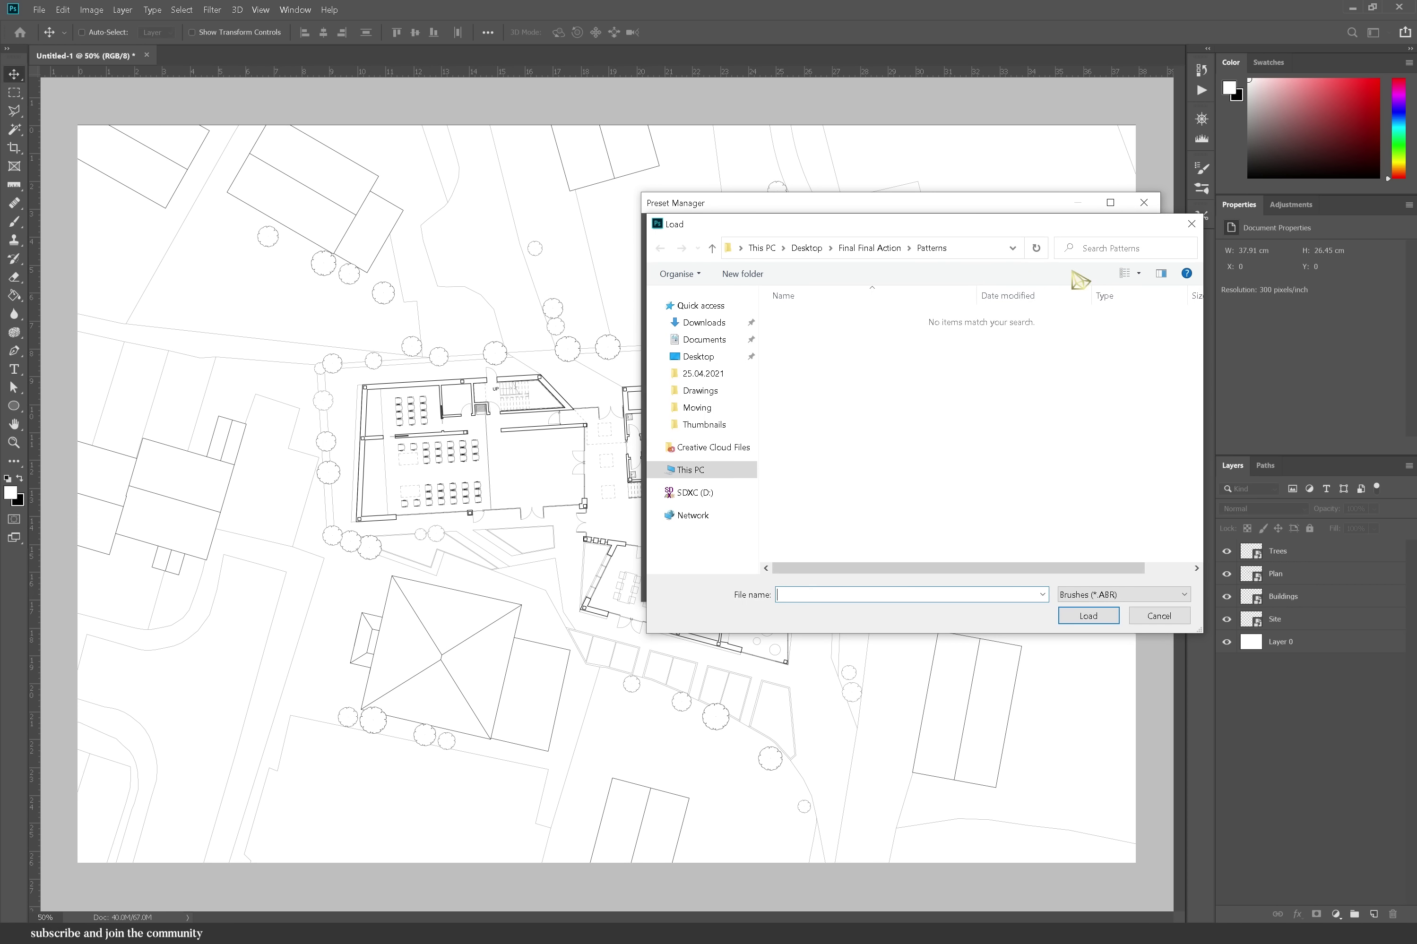
pyautogui.click(873, 249)
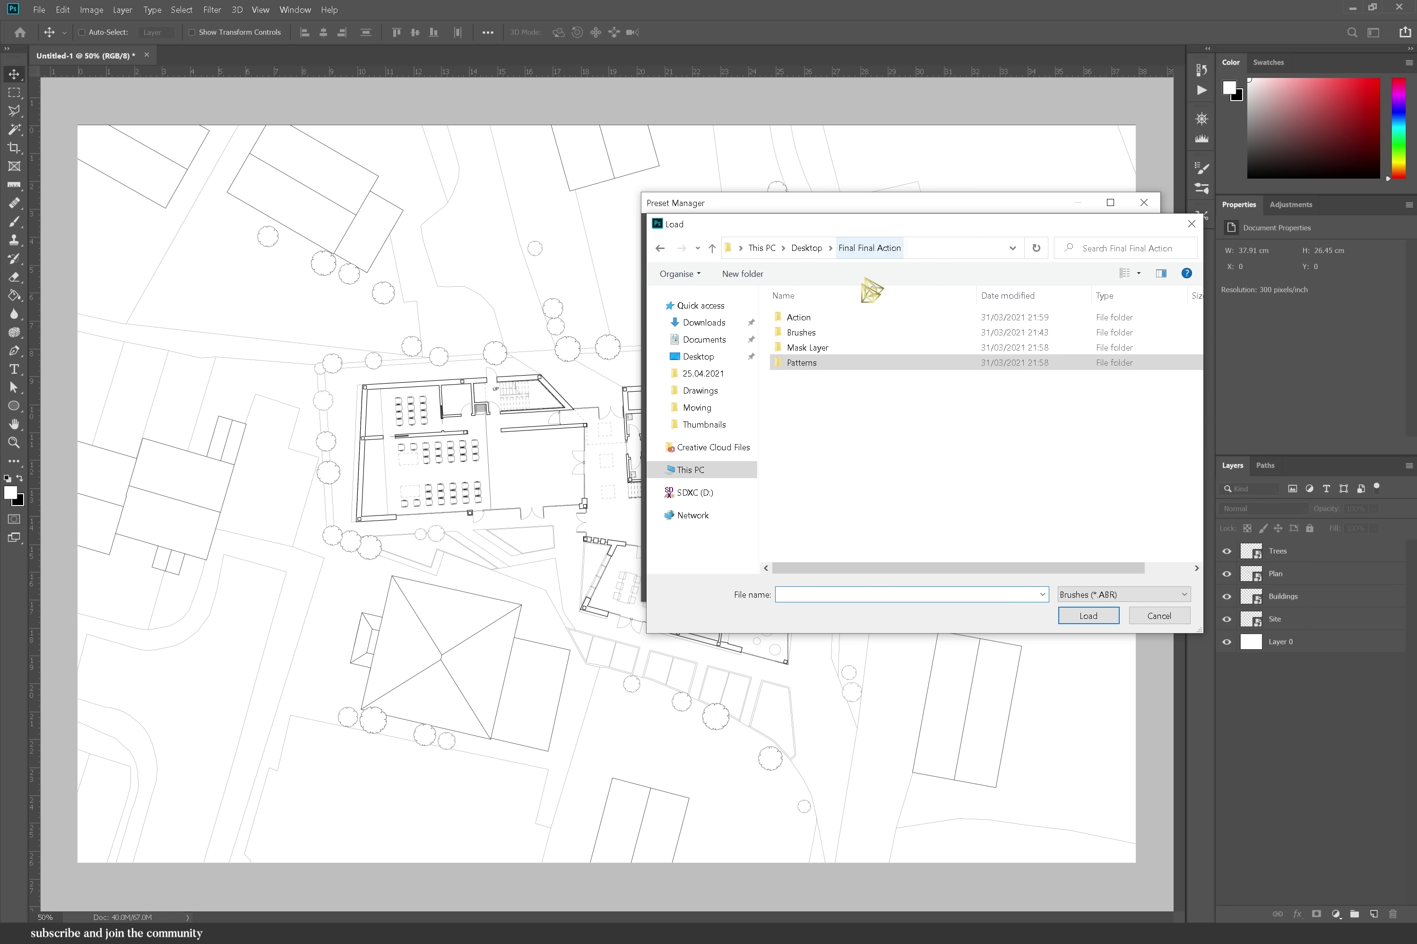
pyautogui.click(828, 335)
pyautogui.doubleClick(828, 334)
pyautogui.doubleClick(838, 318)
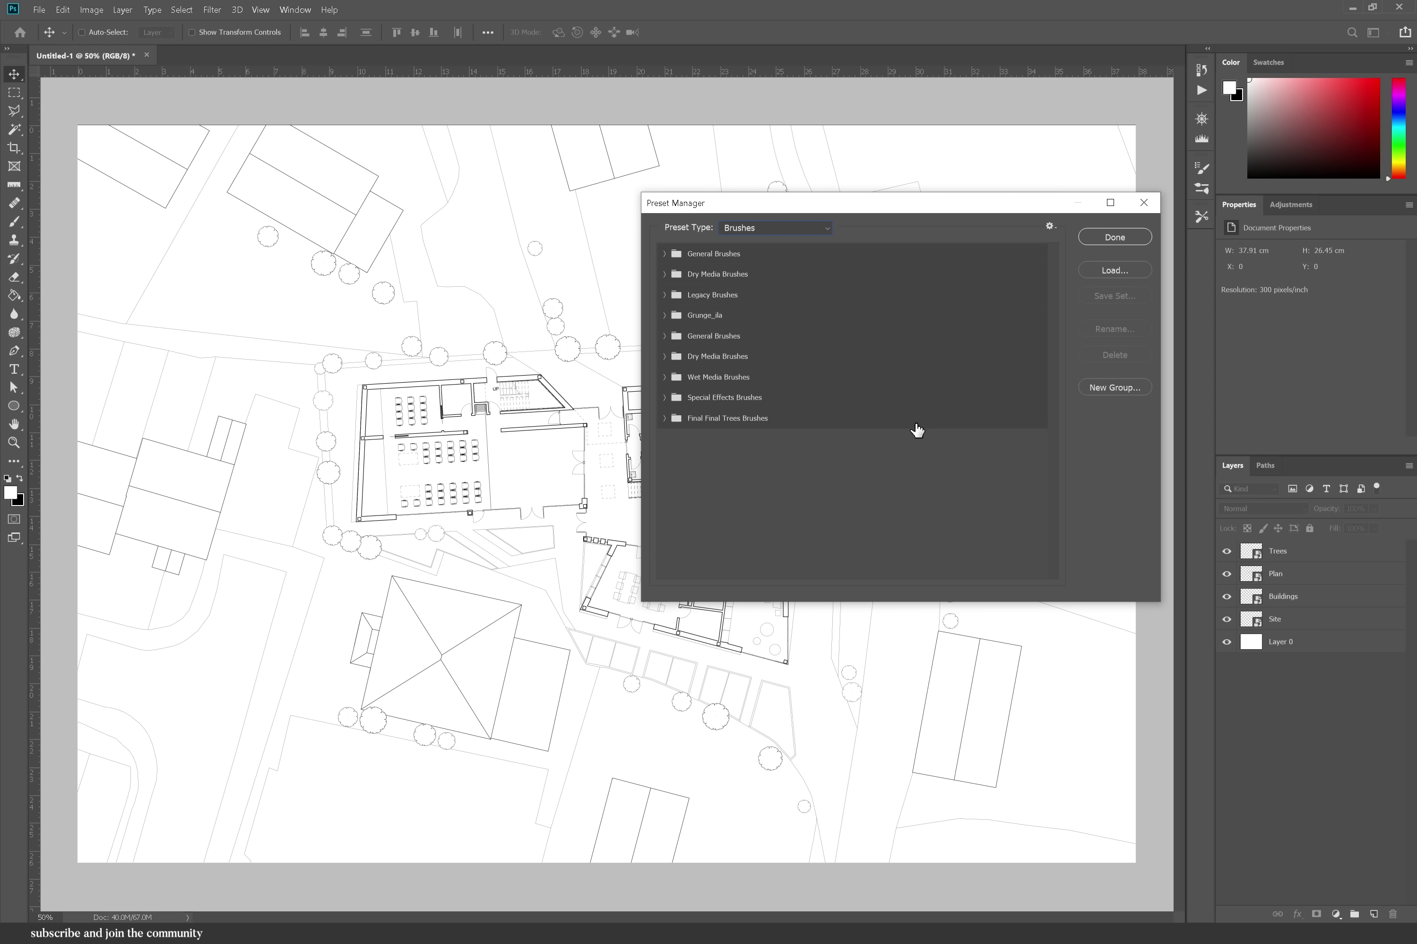
pyautogui.click(1113, 237)
# - Place MASKLAYER.png as an embedded layer, enlarged to cover the whole plan
pyautogui.scroll(-2, 1131, 407)
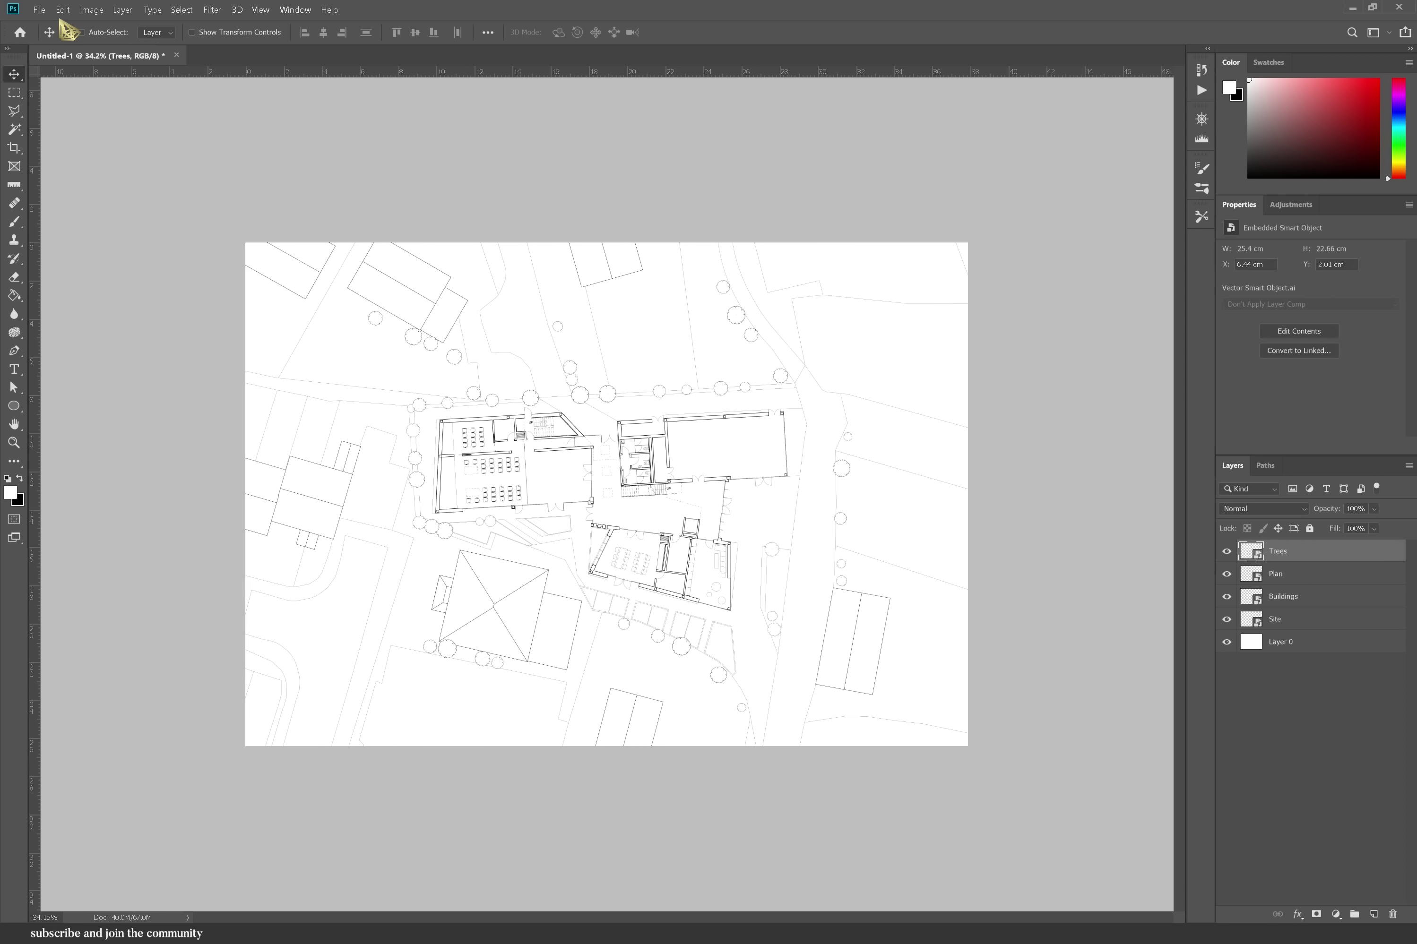
pyautogui.click(38, 9)
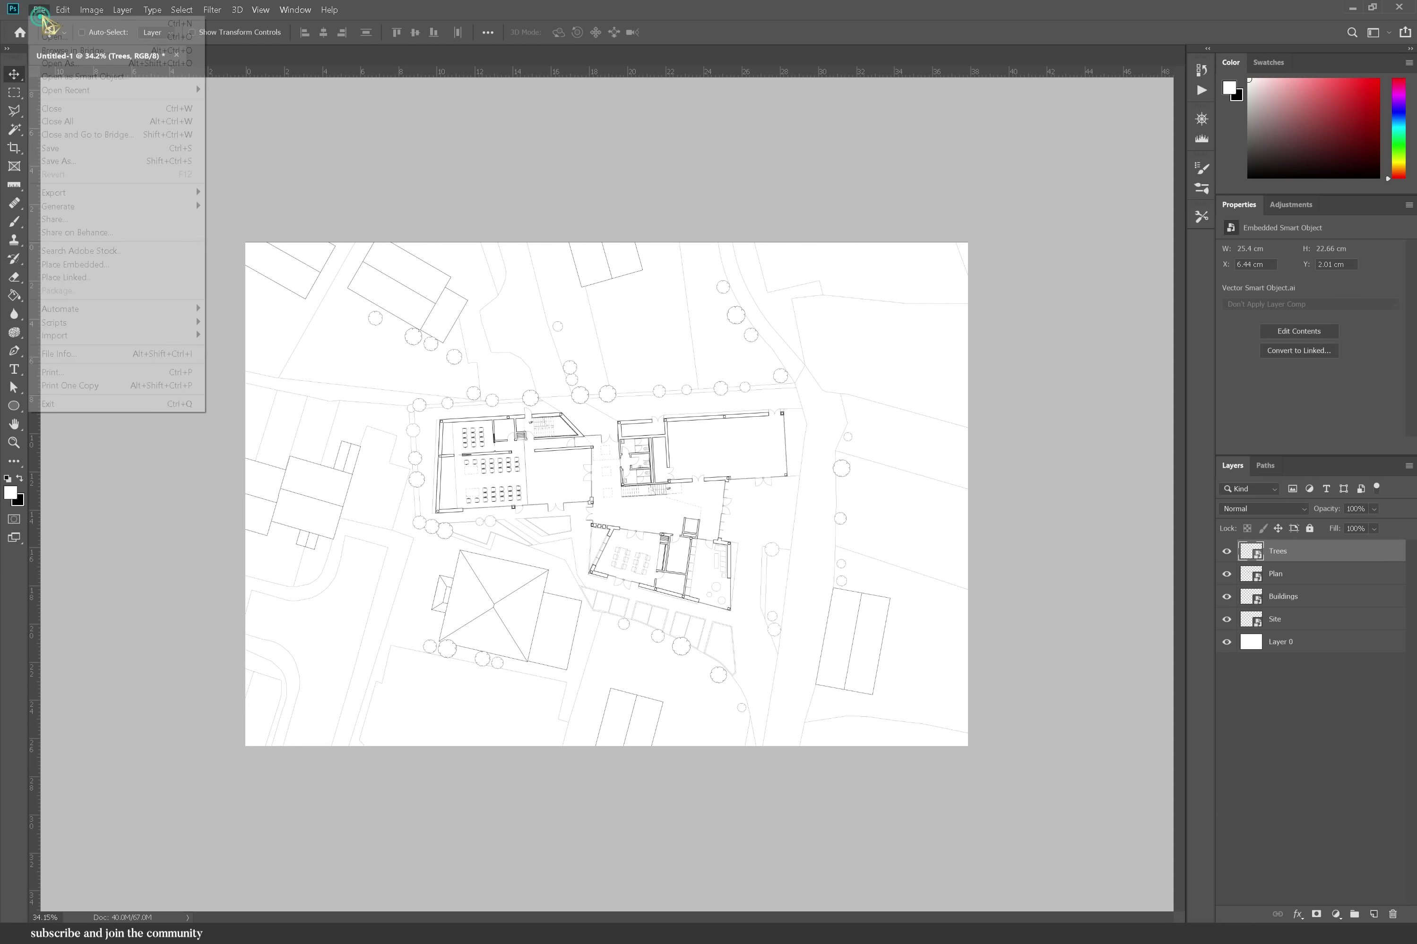
pyautogui.click(86, 266)
pyautogui.doubleClick(471, 347)
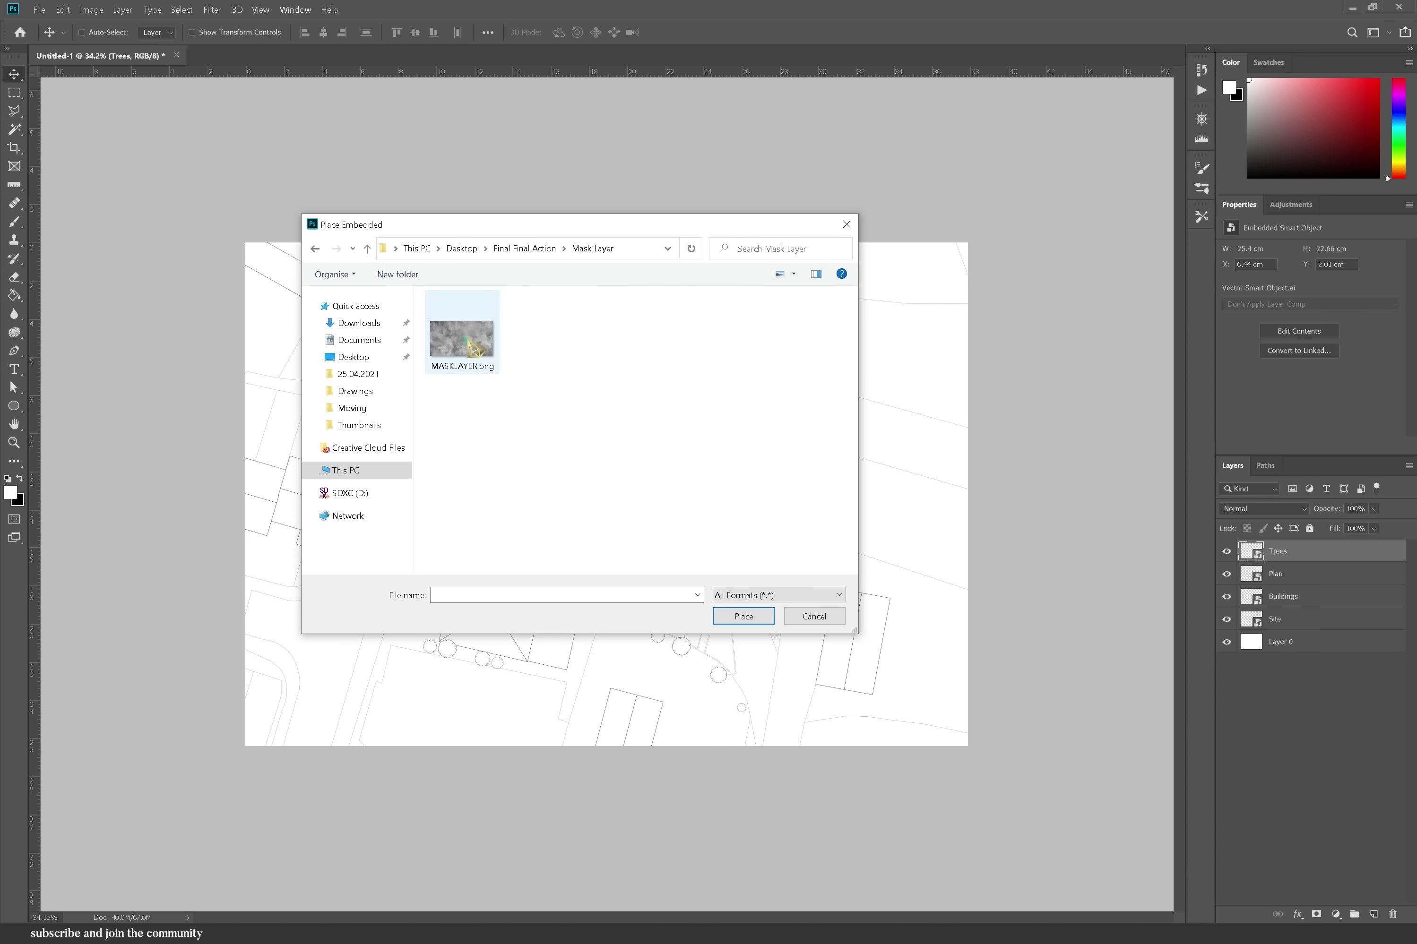
pyautogui.doubleClick(463, 338)
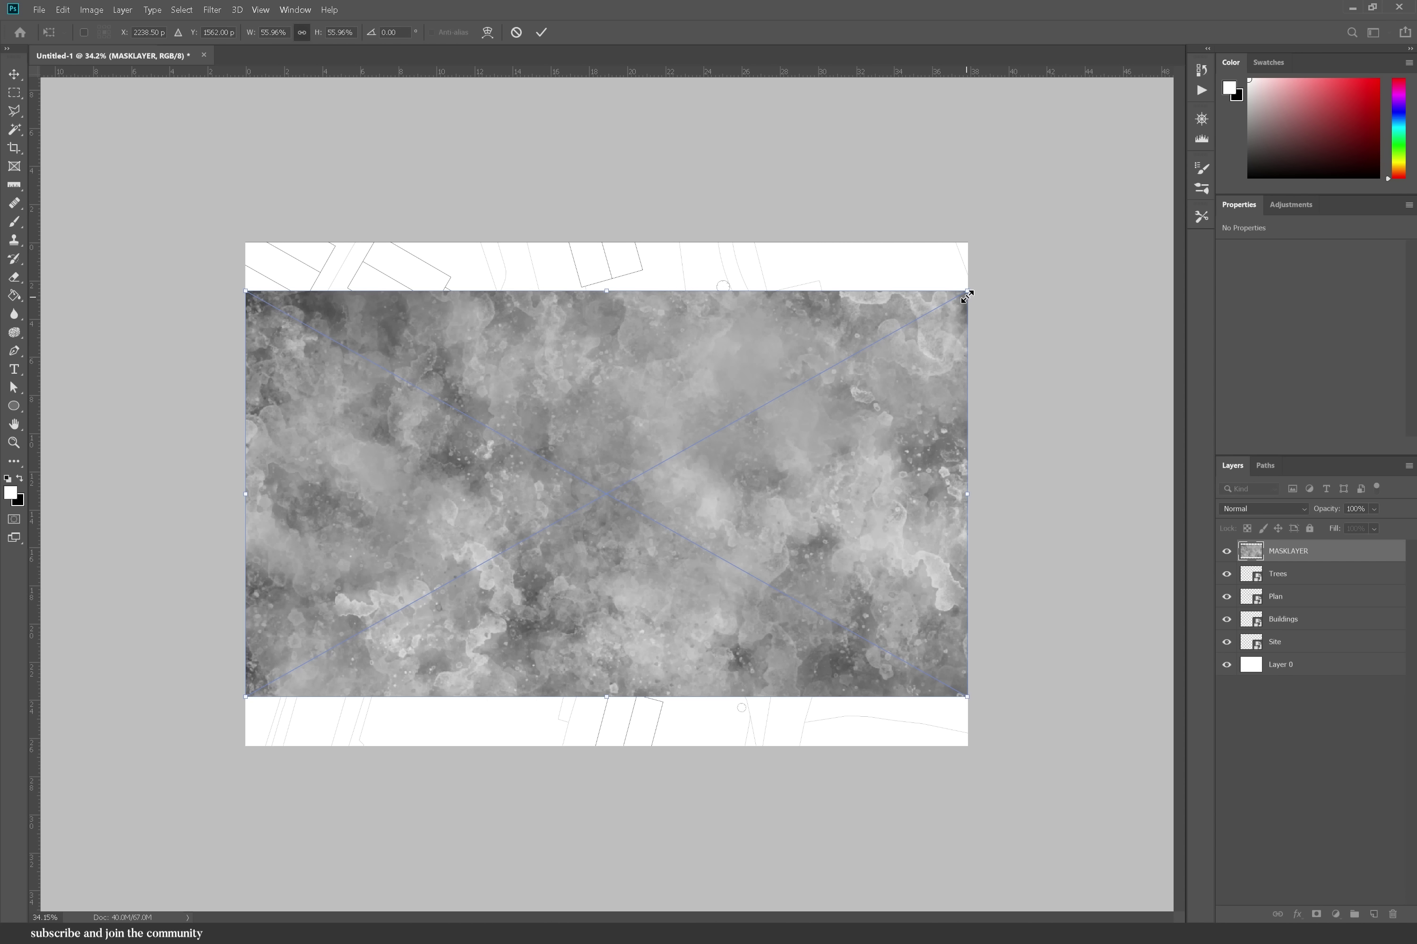
pyautogui.moveTo(967, 295); pyautogui.dragTo(1052, 239)
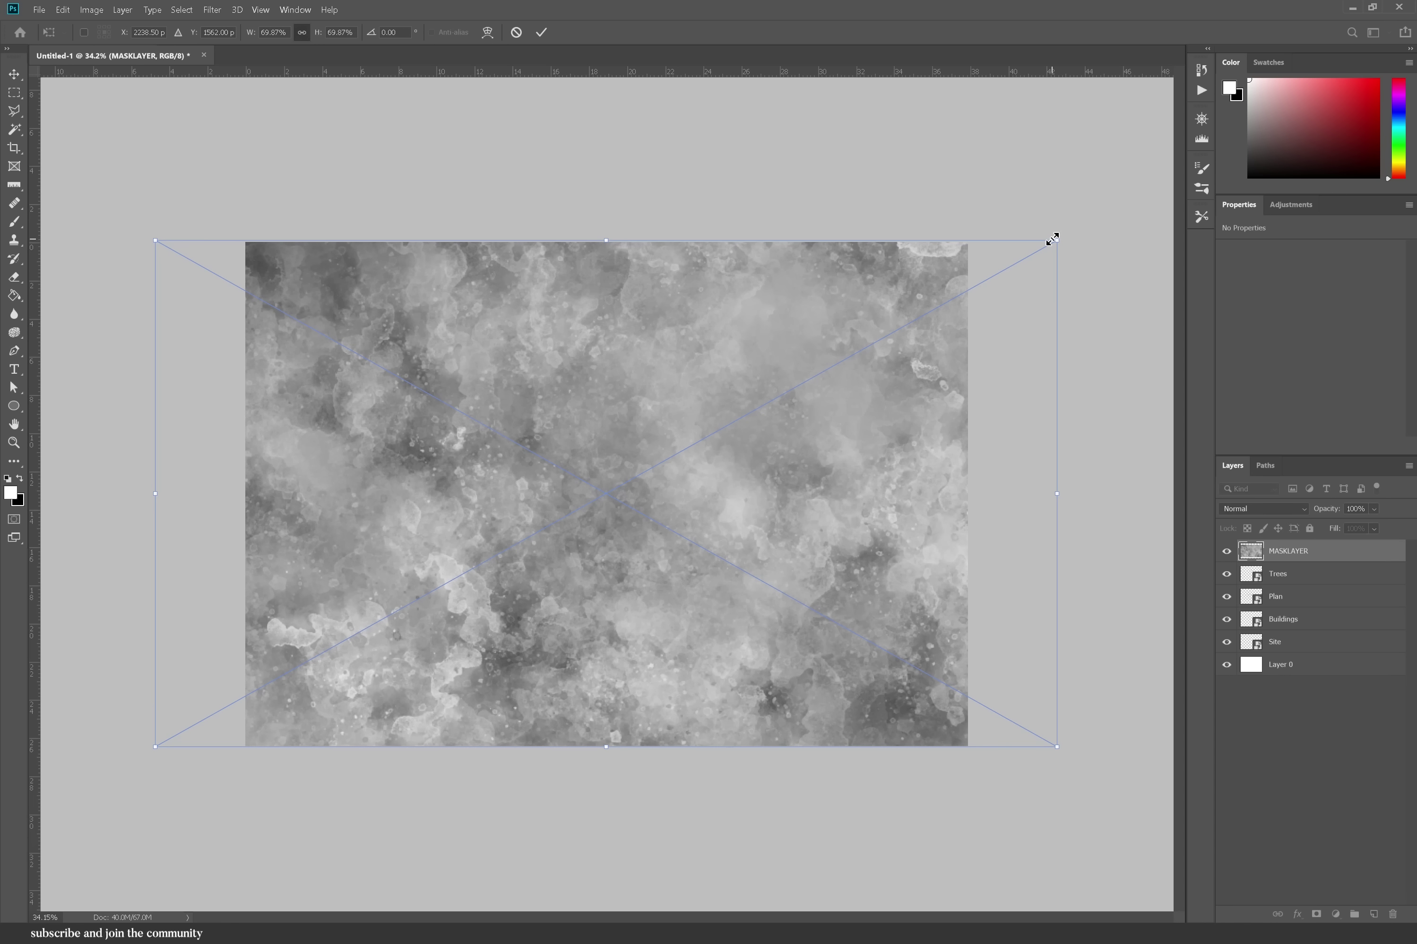
pyautogui.press('Return')
pyautogui.click(1201, 90)
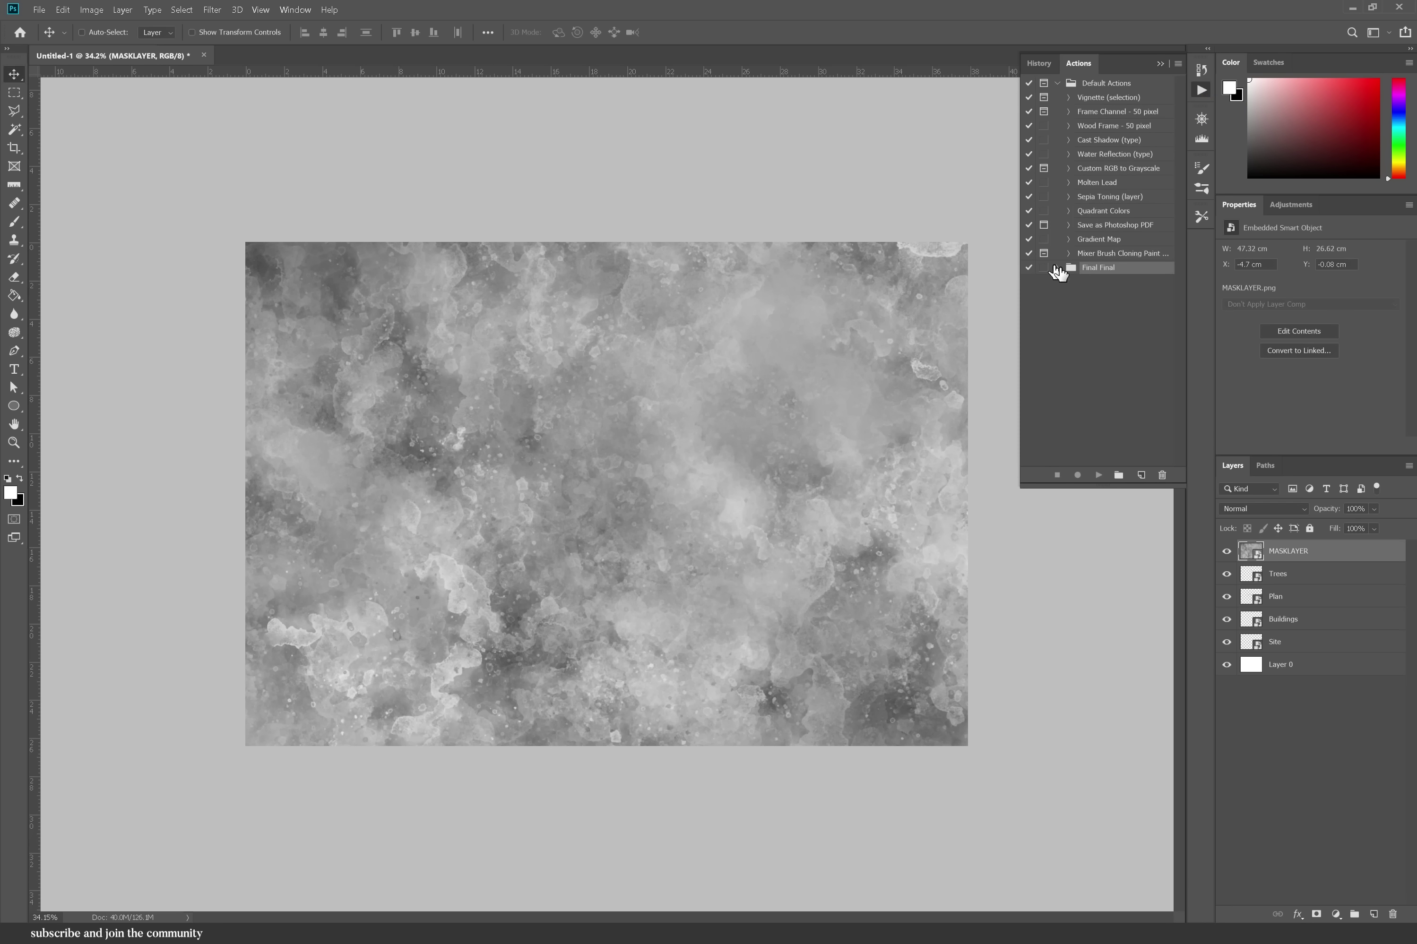
# - Play the Mask layer action from the Final Final set, continuing past the warning
pyautogui.click(1058, 269)
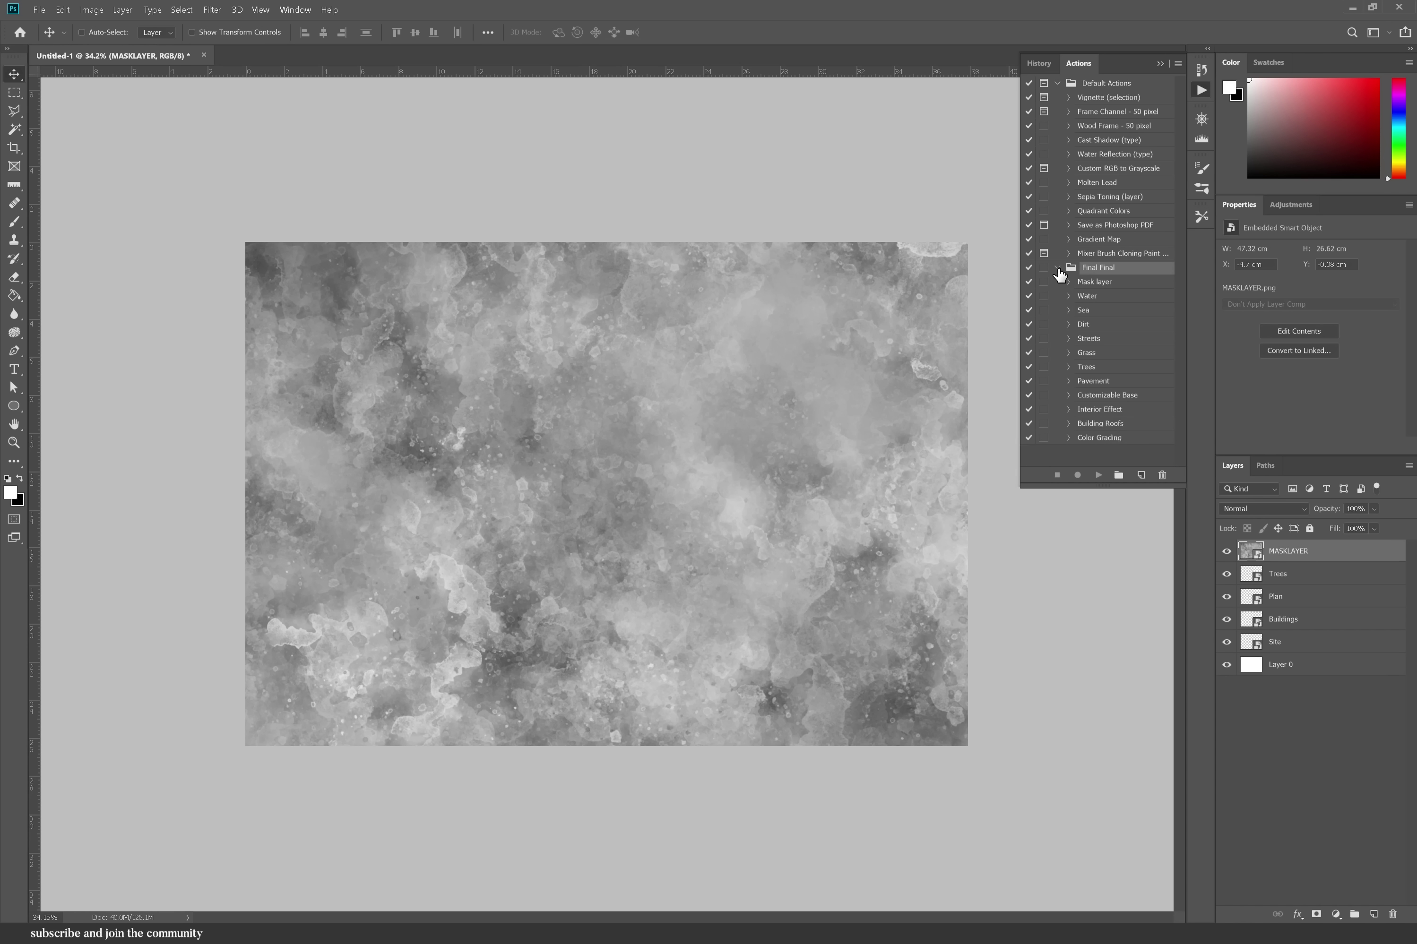
pyautogui.click(1089, 282)
pyautogui.click(1097, 476)
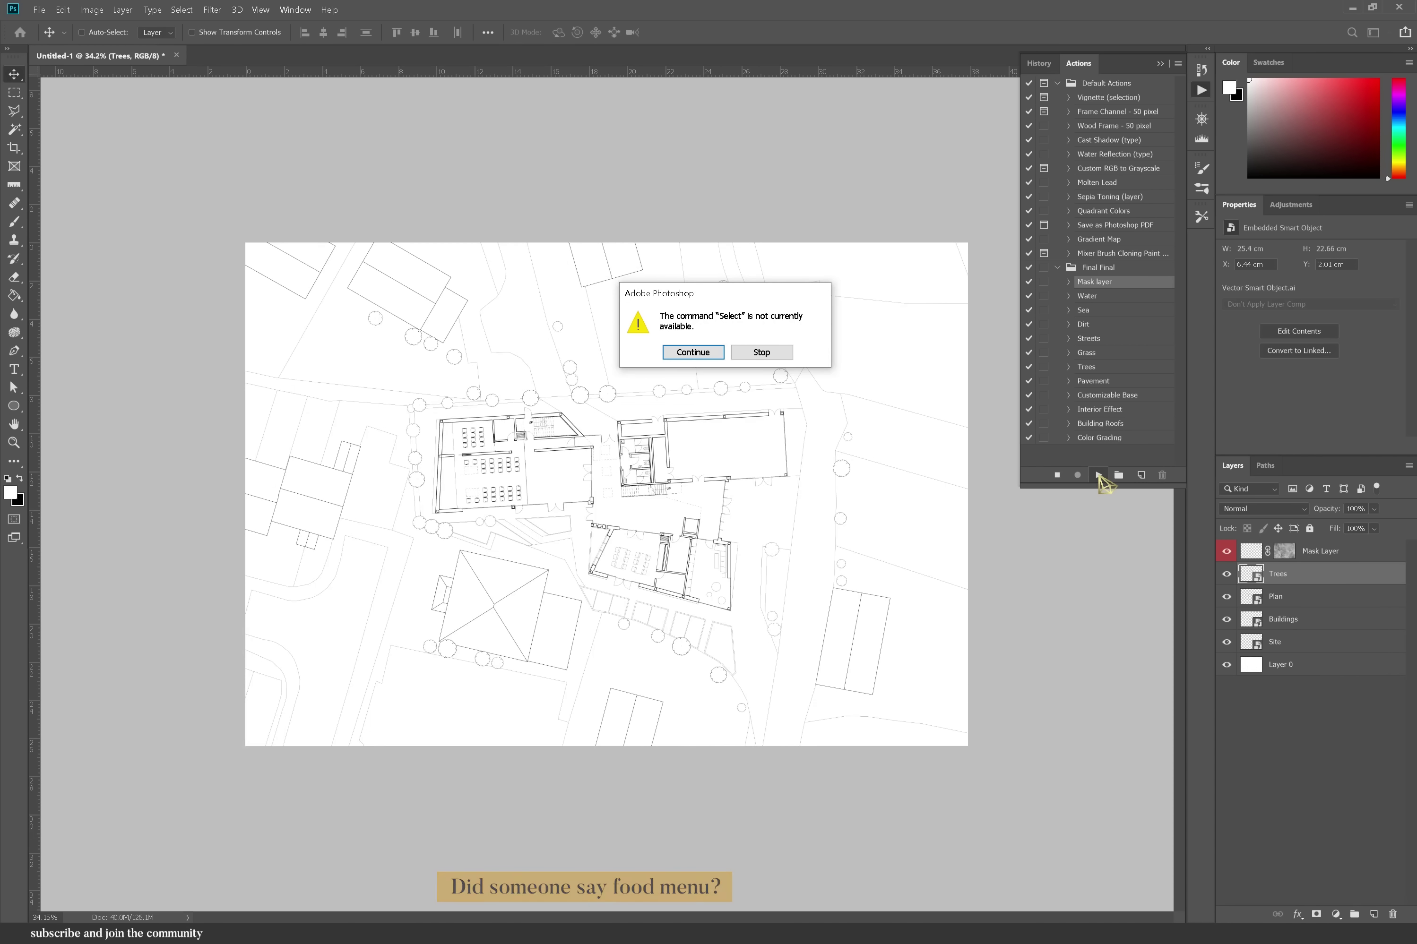
pyautogui.click(693, 353)
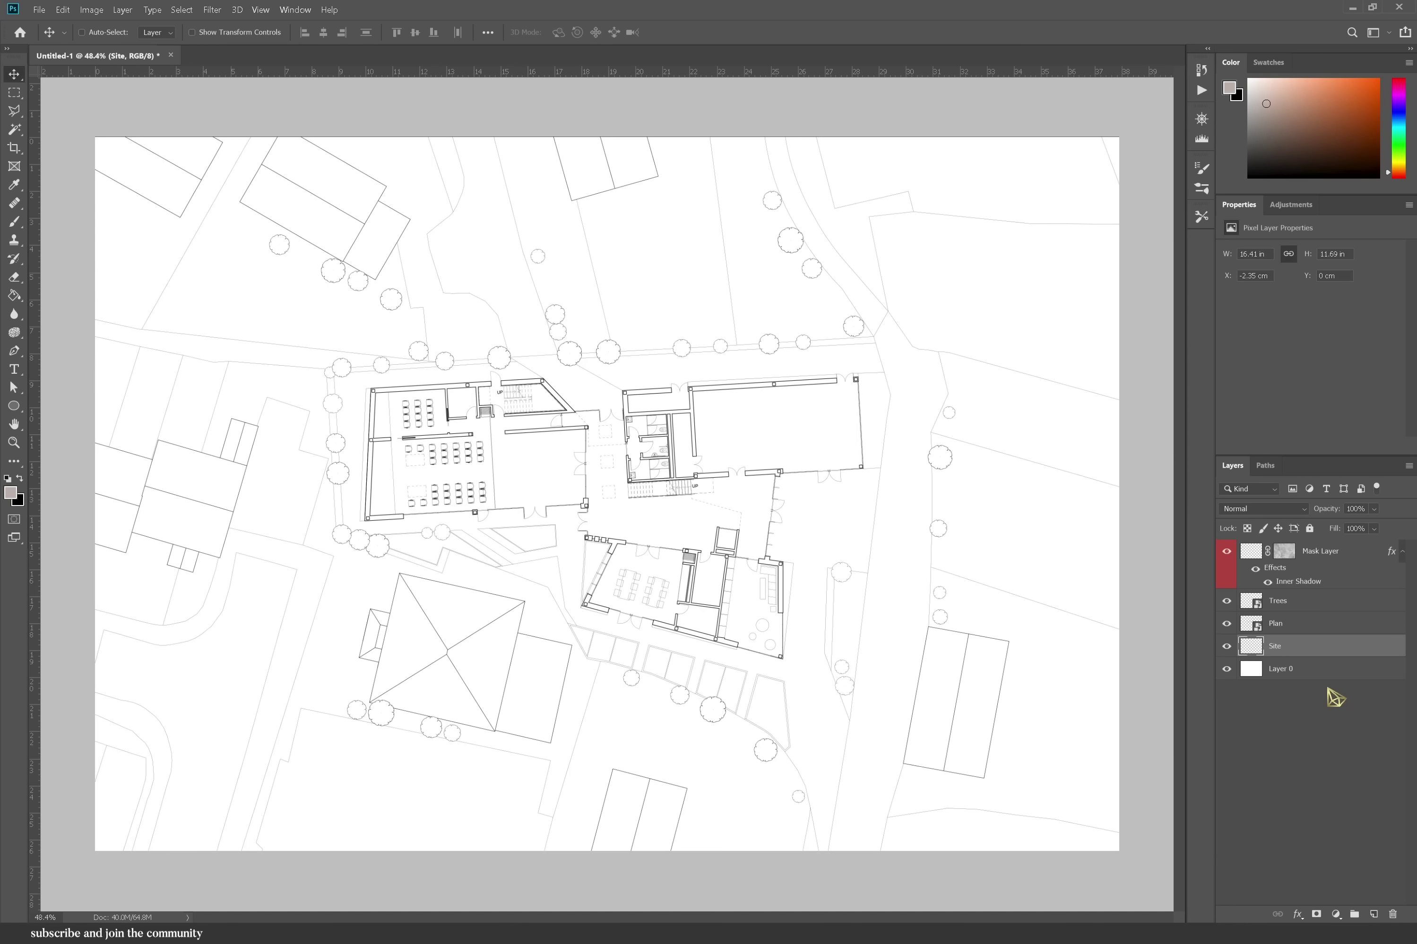
# - Make the Site layer active and switch to the Magic Wand
pyautogui.click(1329, 691)
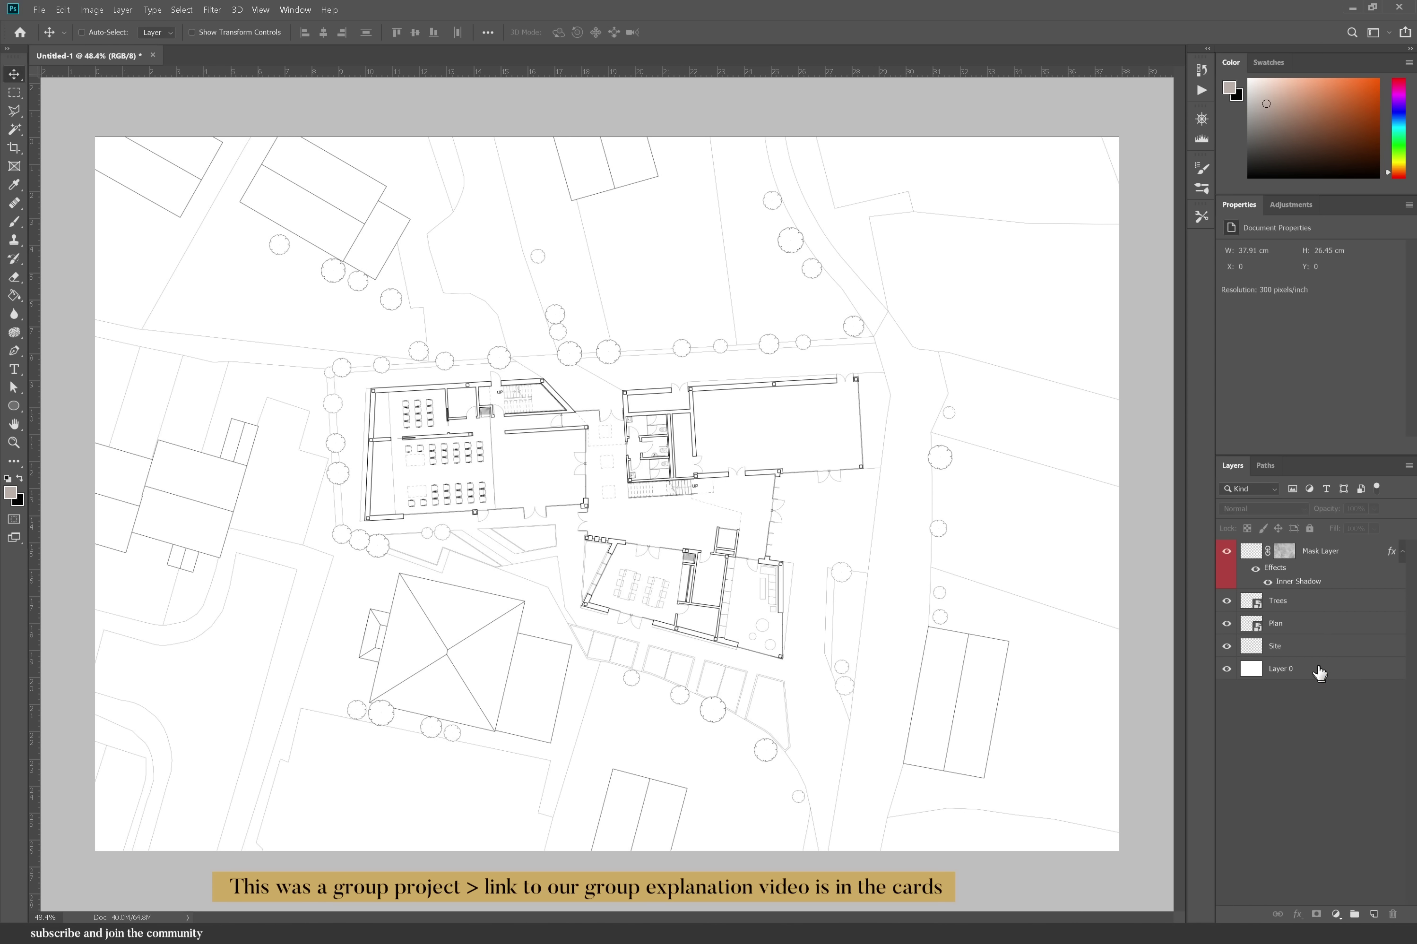
pyautogui.click(1316, 649)
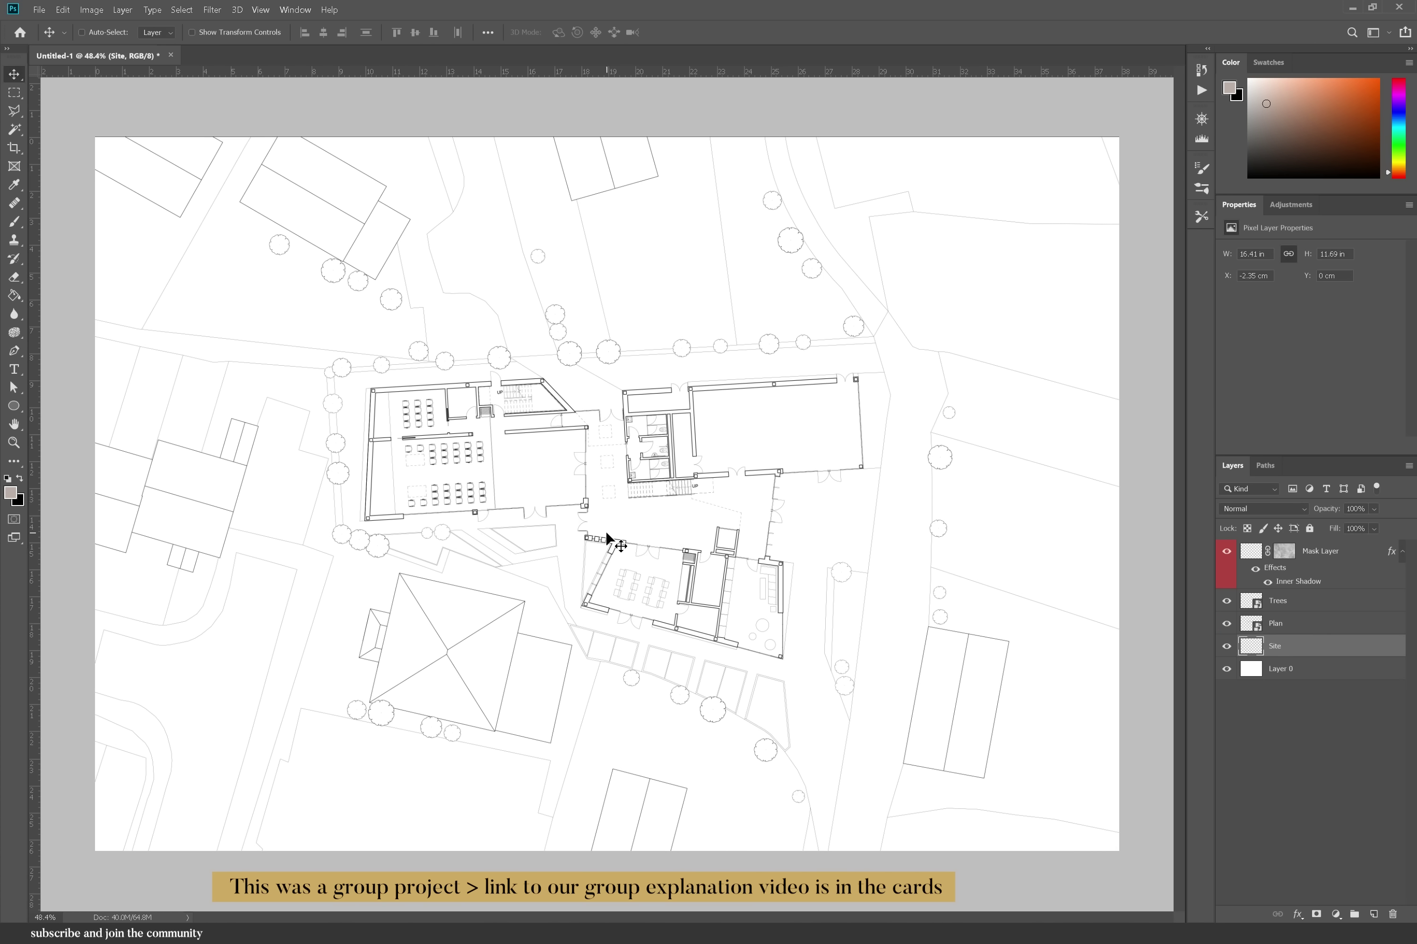
pyautogui.click(14, 130)
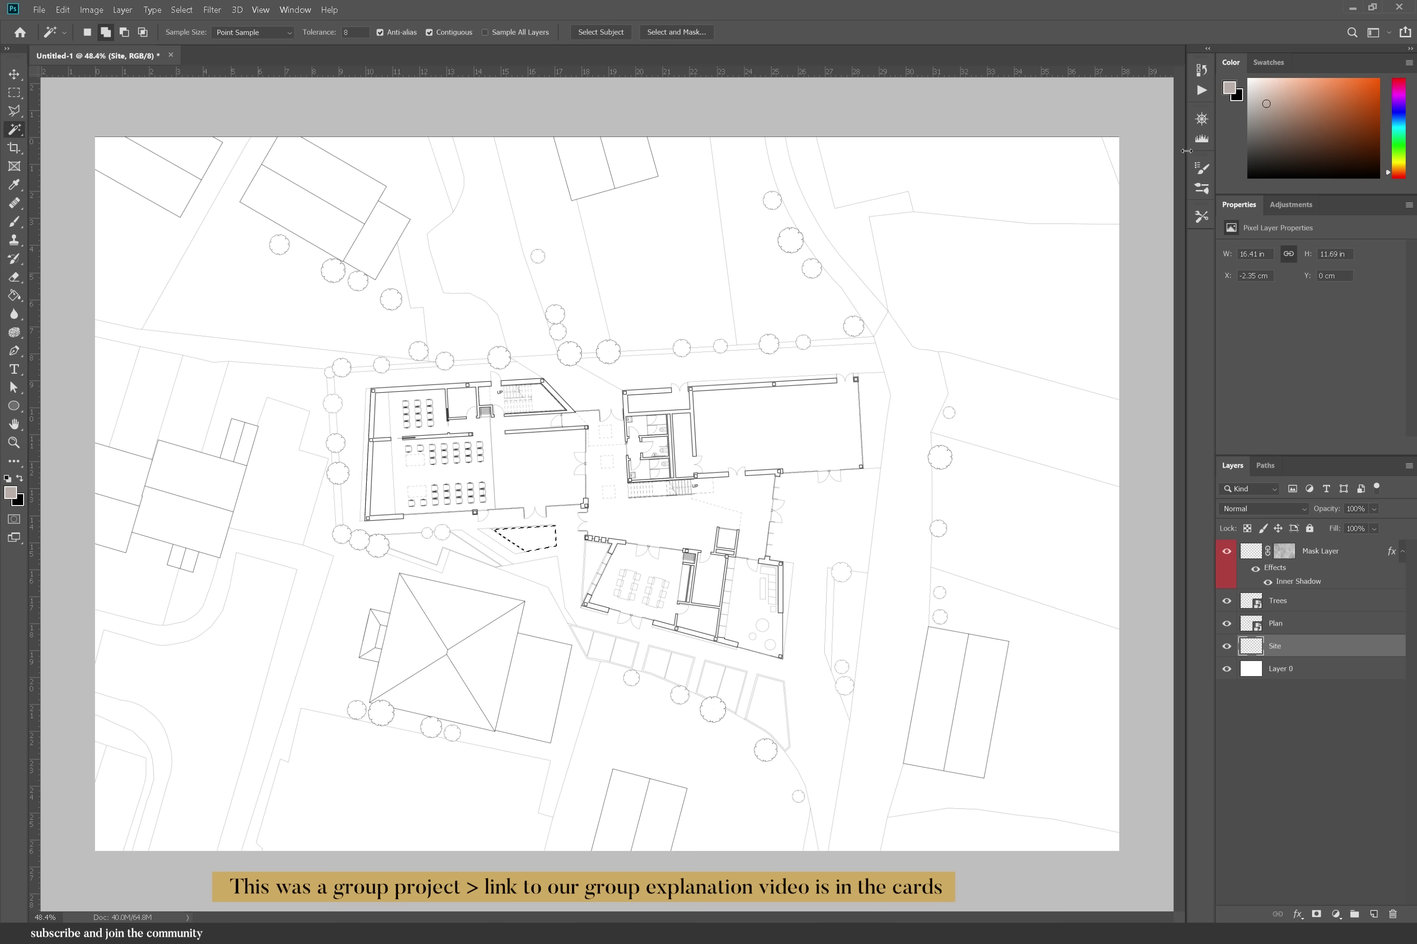
# - Play the Water action on the triangle, then select a parking bay below the lower building
pyautogui.click(1200, 90)
pyautogui.click(1097, 296)
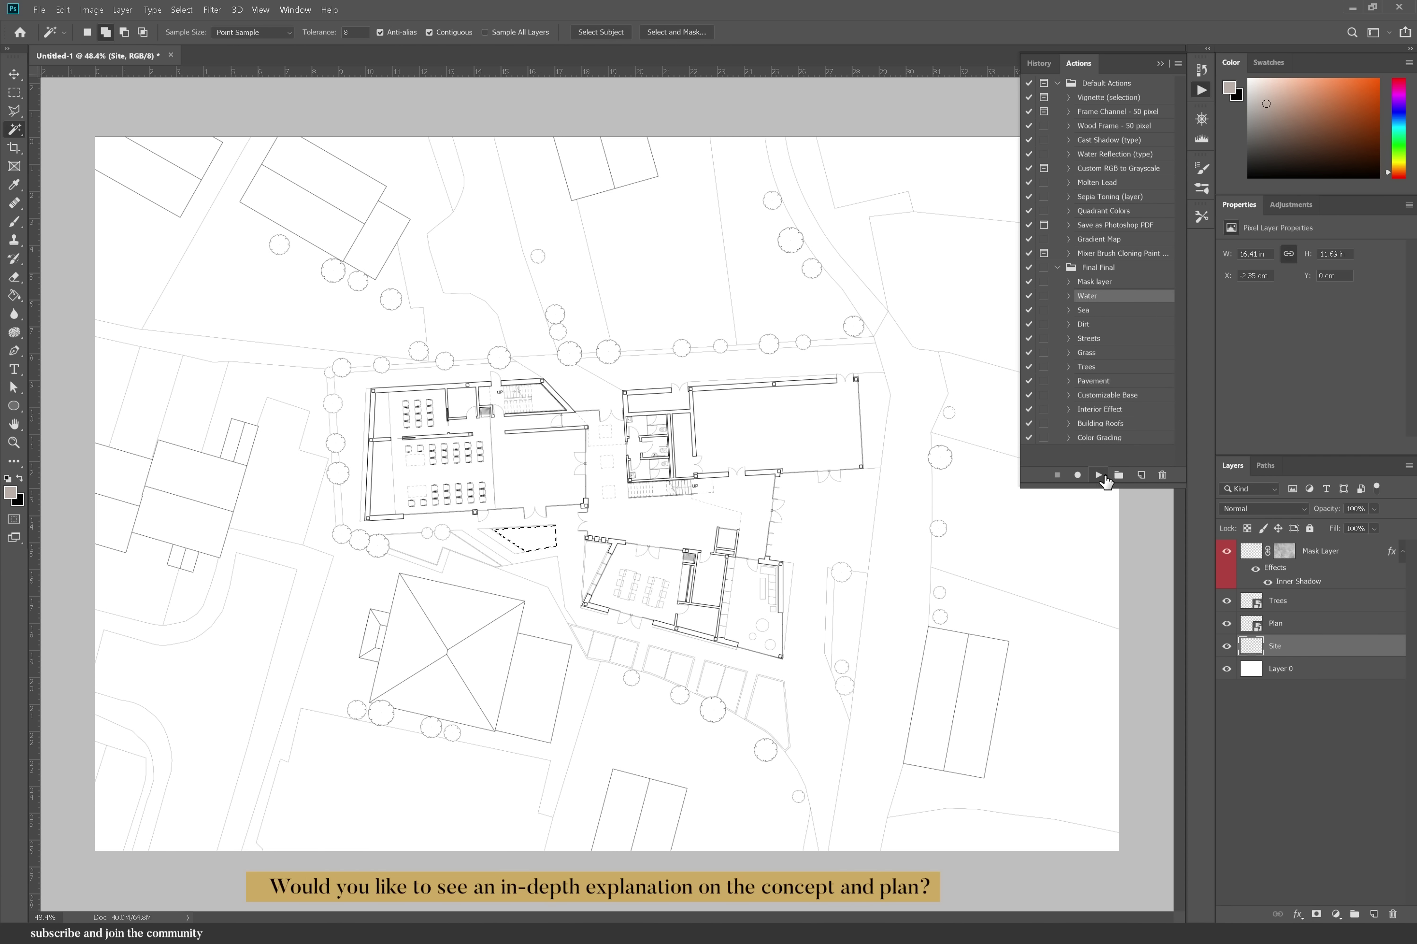
pyautogui.click(1097, 475)
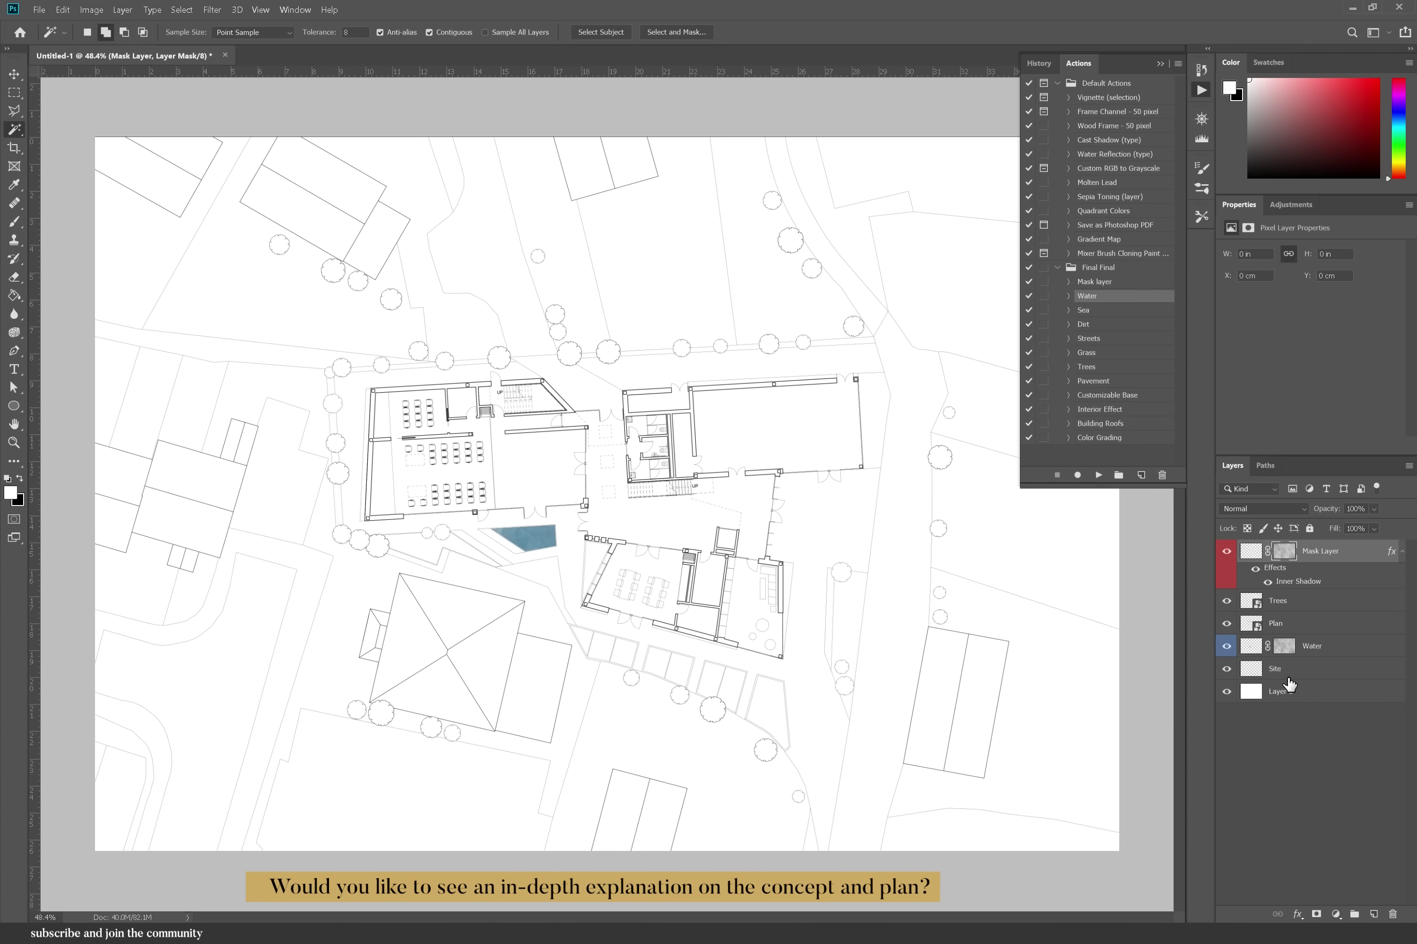
pyautogui.scroll(2, 485, 571)
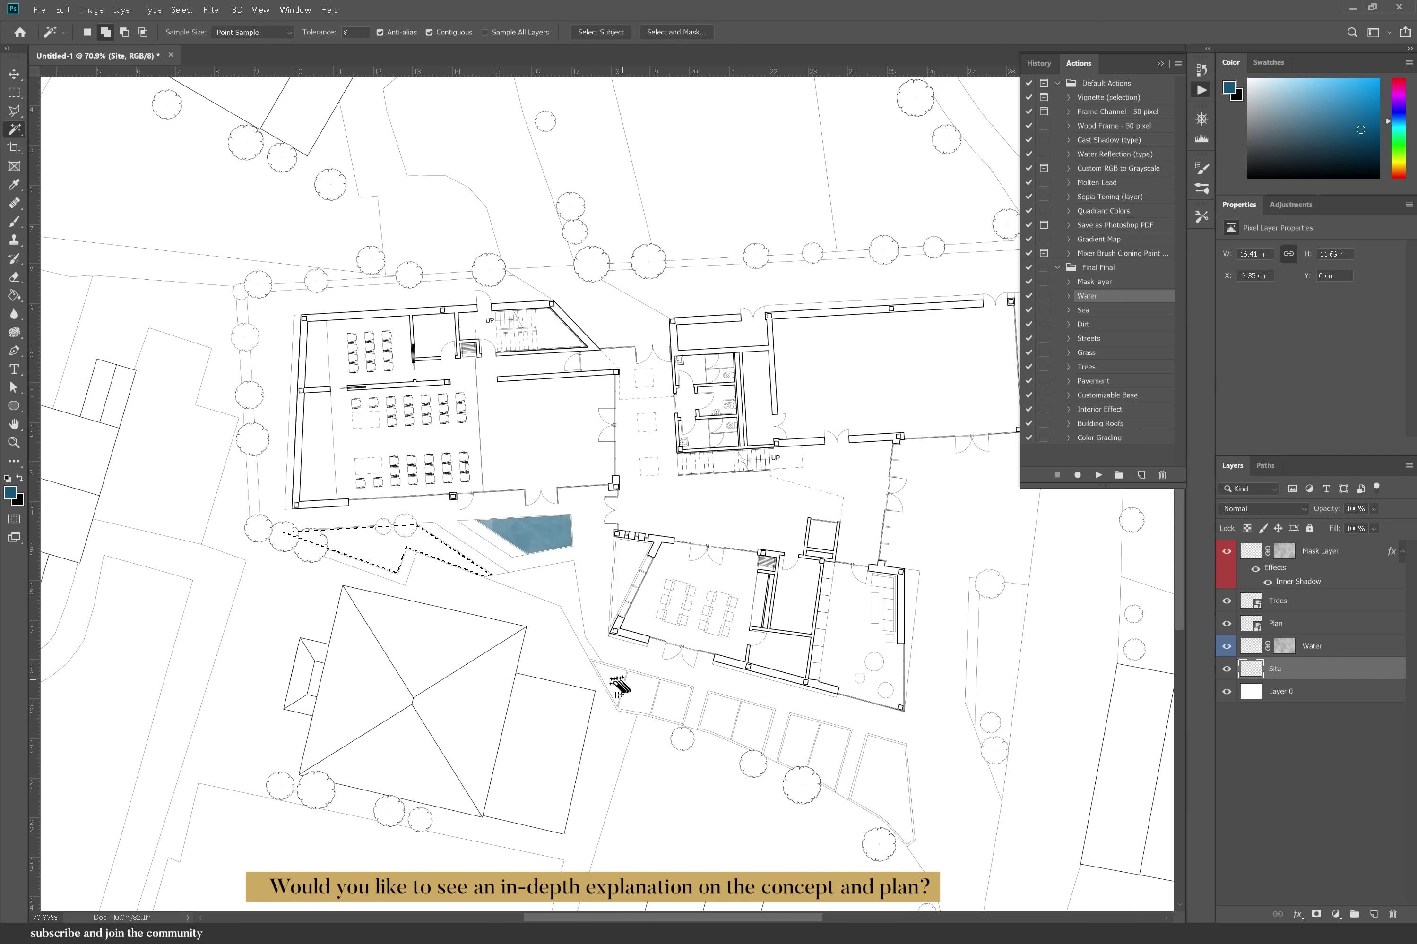
pyautogui.click(636, 701)
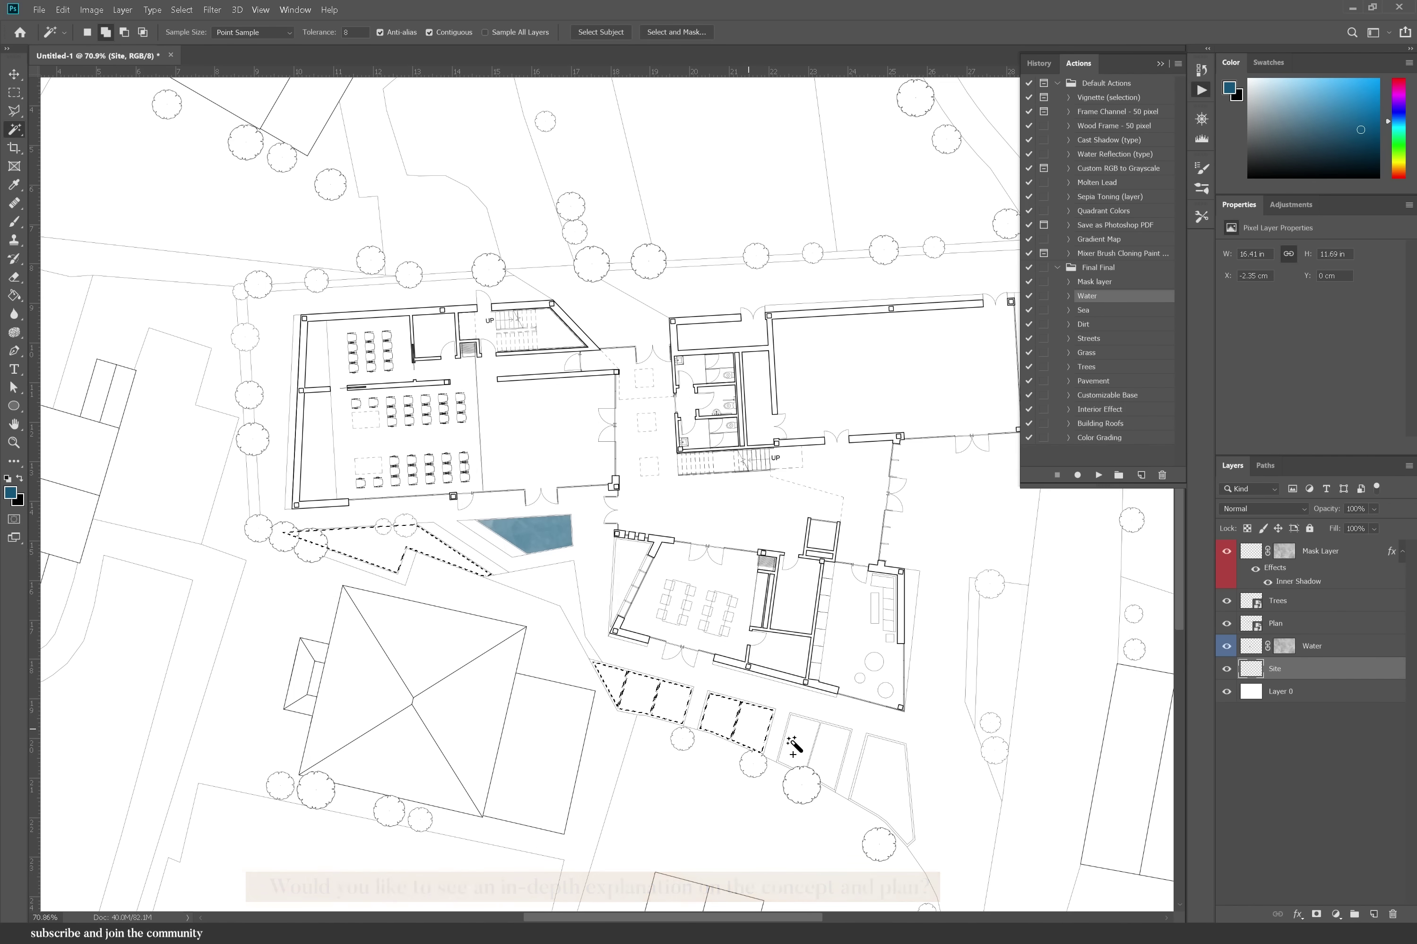
# - Add three more parking bays to the selection and fill them with the Grass action
pyautogui.click(740, 727)
pyautogui.click(817, 752)
pyautogui.click(887, 776)
pyautogui.scroll(-1, 601, 747)
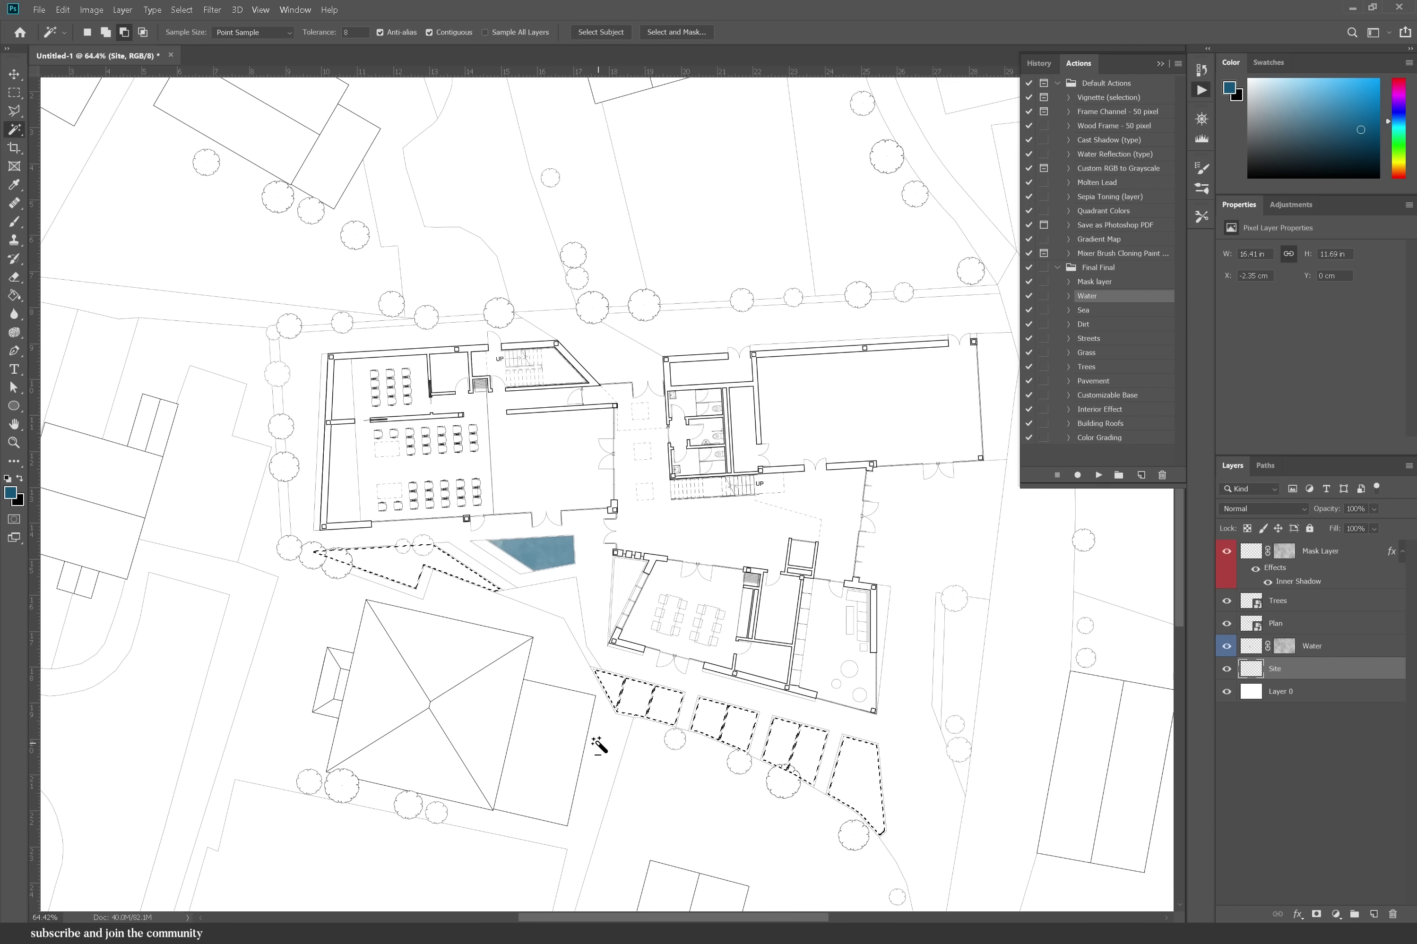
pyautogui.click(1086, 353)
pyautogui.click(1098, 474)
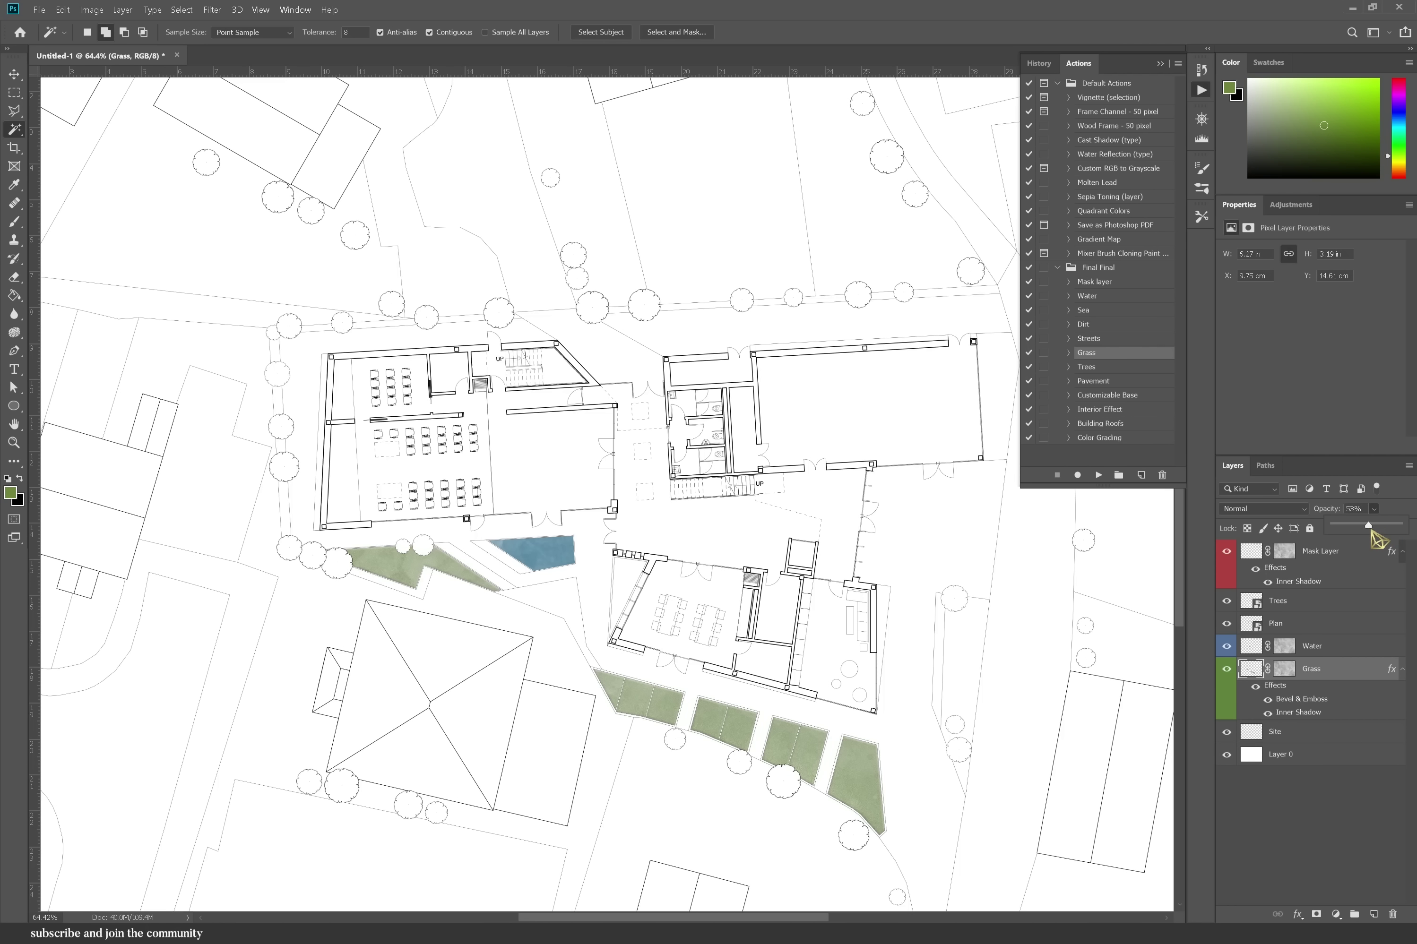
# - Lower the Water layer's opacity, then grass the strip around the left building and the wedge
pyautogui.click(1348, 647)
pyautogui.moveTo(1373, 525); pyautogui.dragTo(1366, 526)
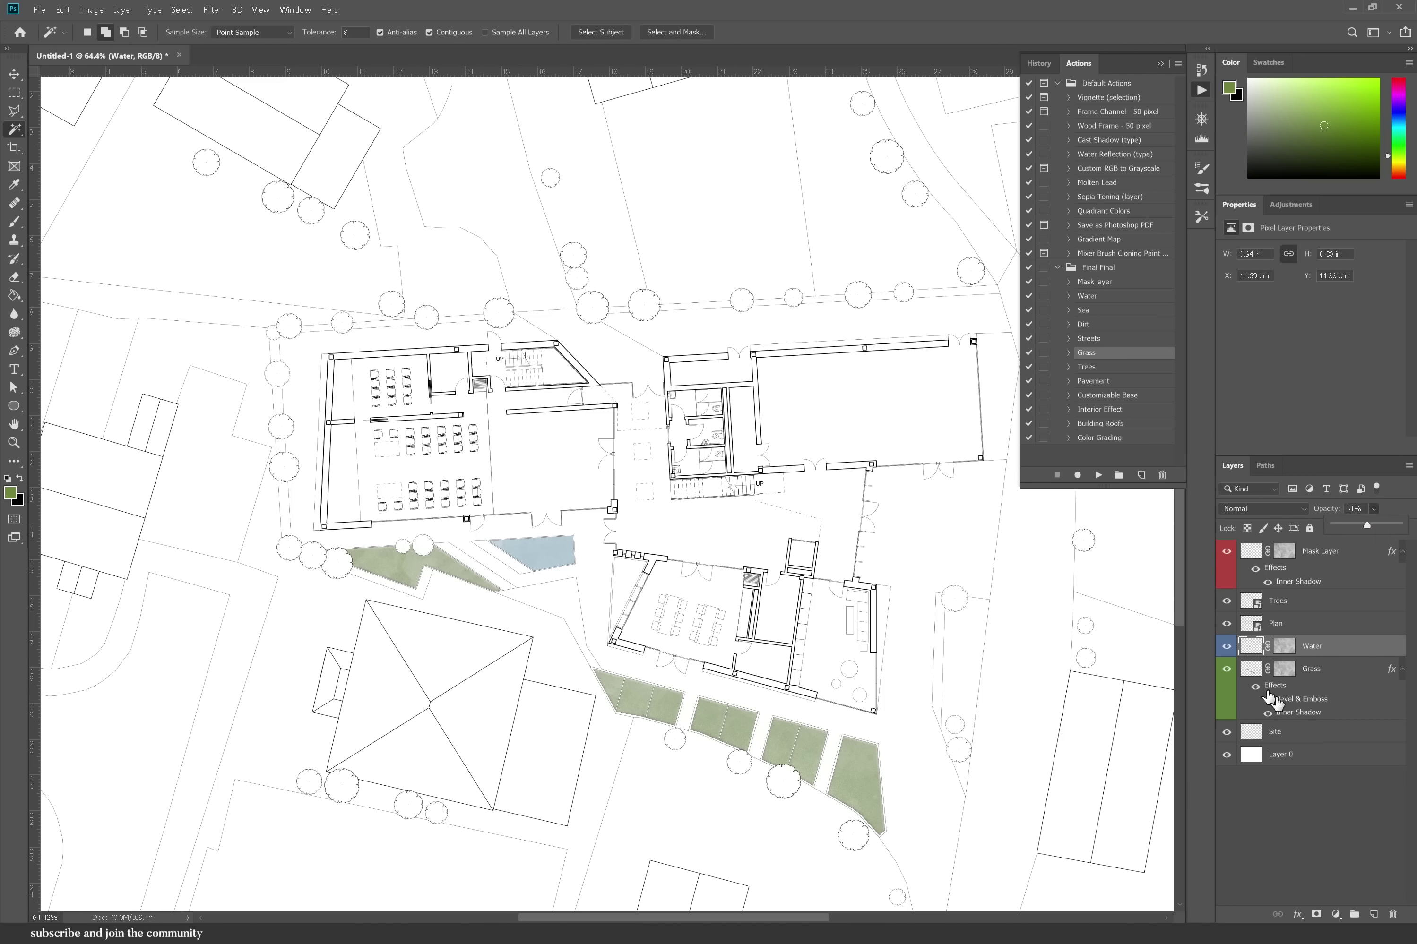
pyautogui.click(1275, 732)
pyautogui.click(278, 402)
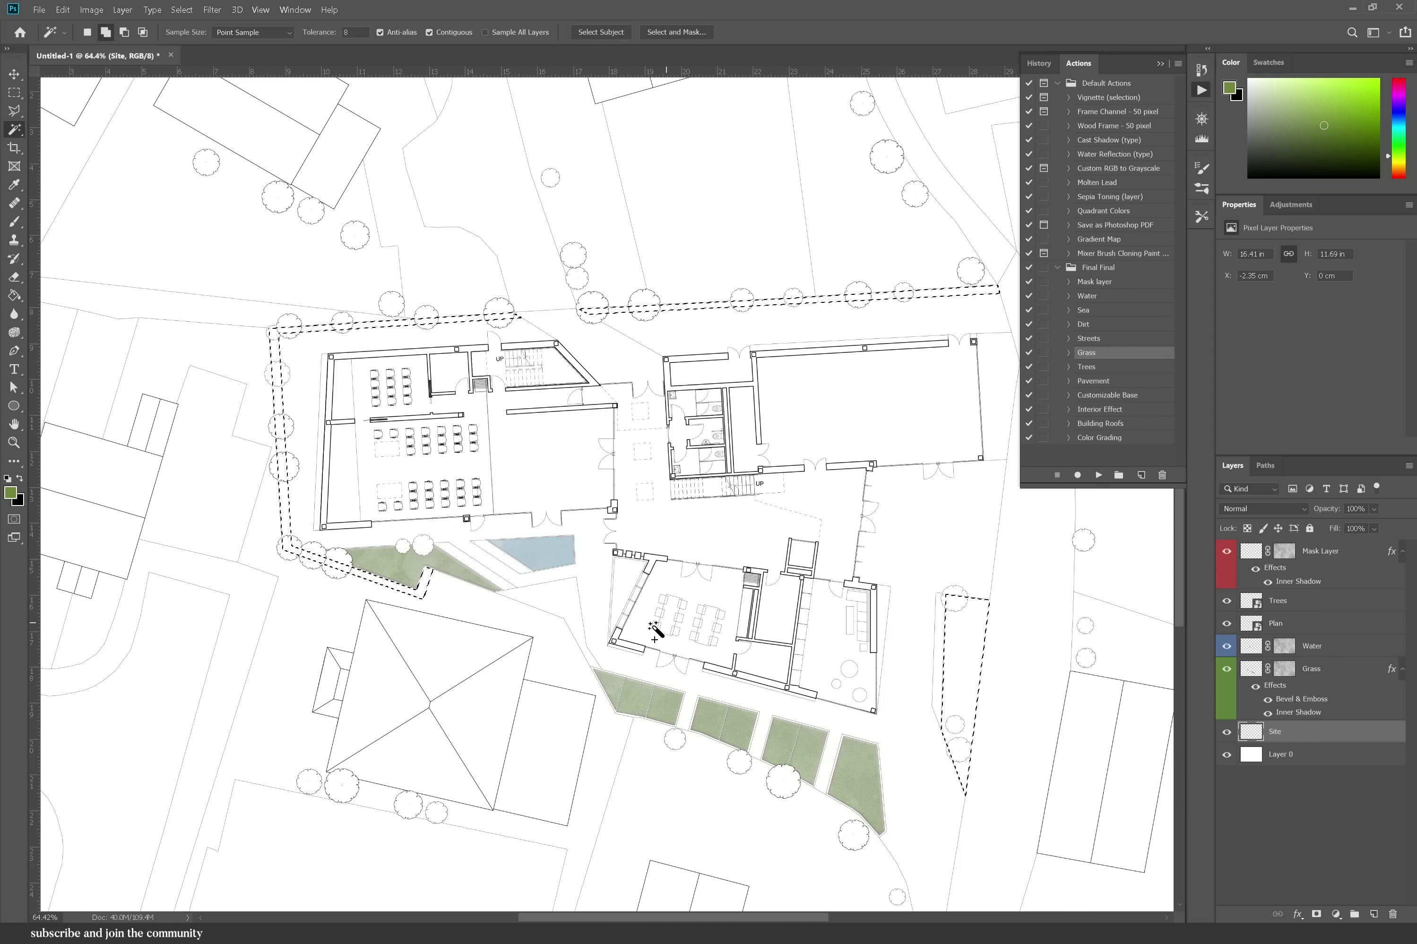
pyautogui.click(569, 613)
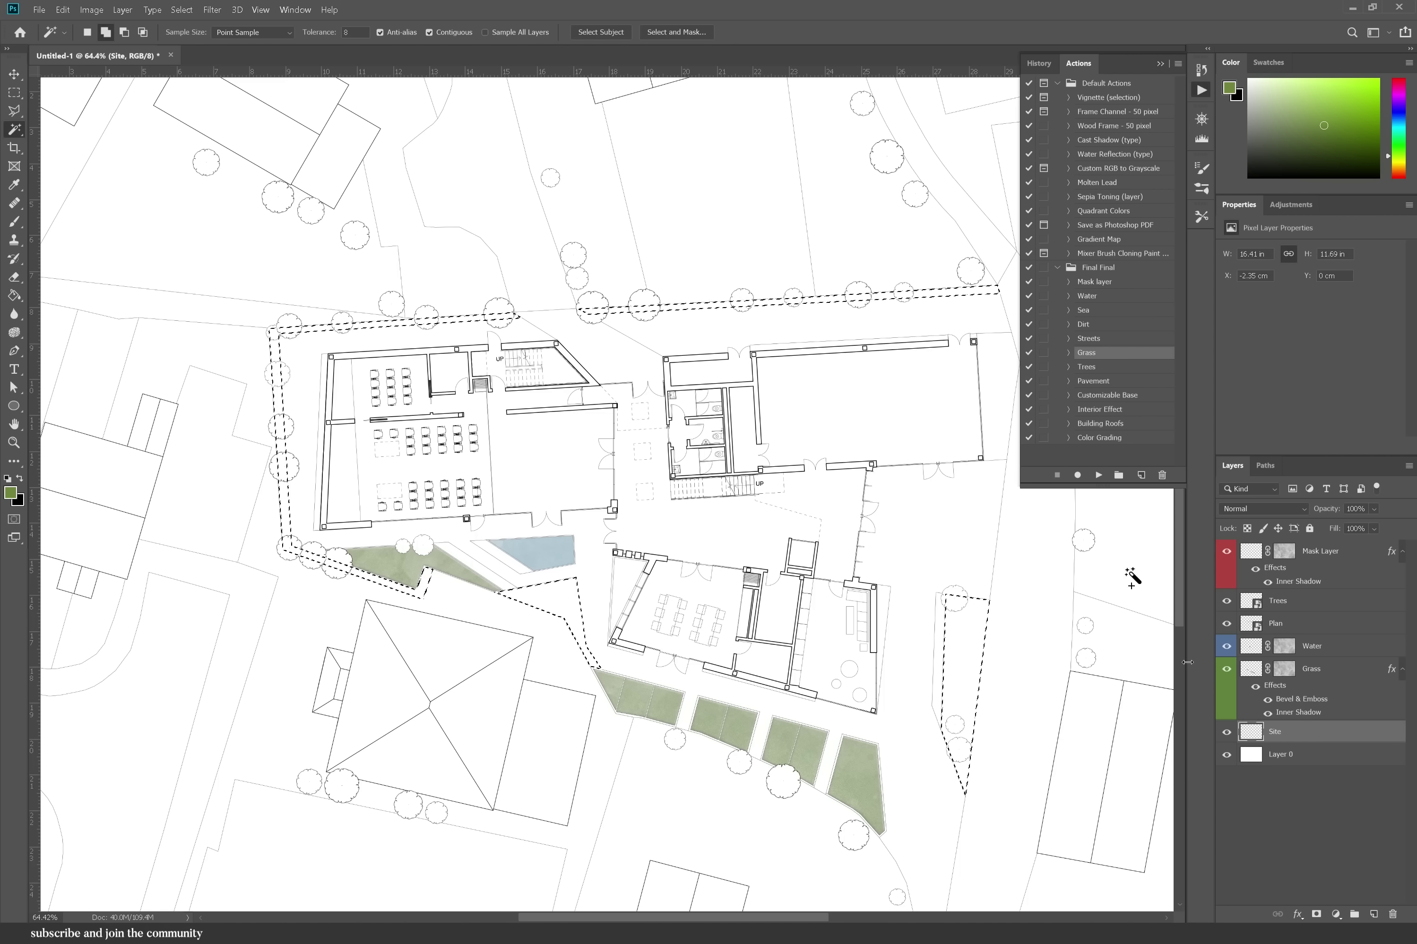
pyautogui.click(1098, 475)
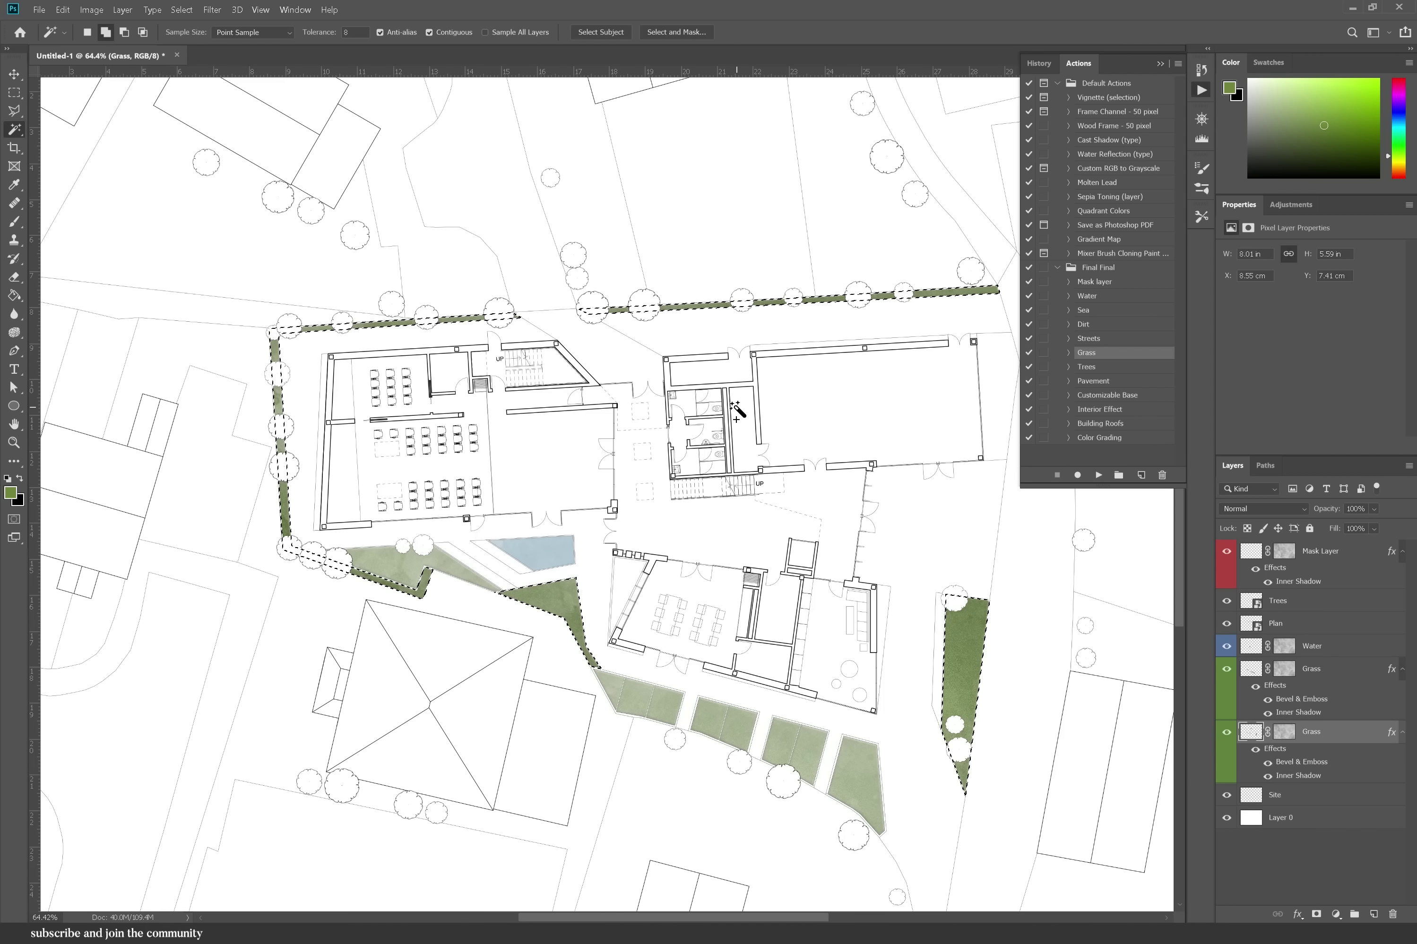
pyautogui.hotkey('ctrl', 'd')
# - Review the two Grass layers and the Site layer, and hide the lower Grass layer
pyautogui.scroll(-2, 957, 546)
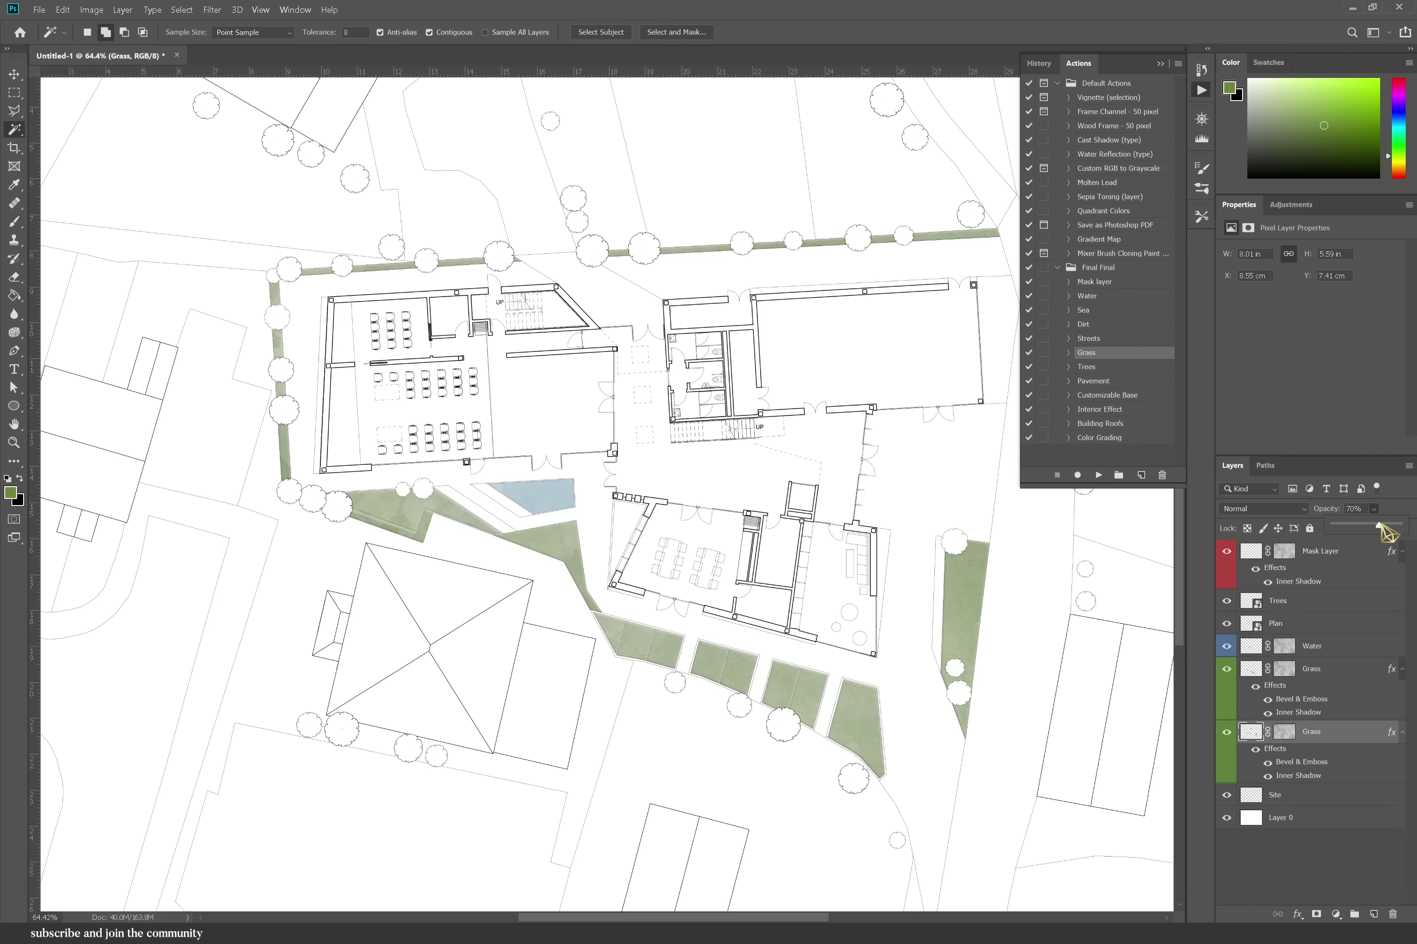
pyautogui.click(1329, 674)
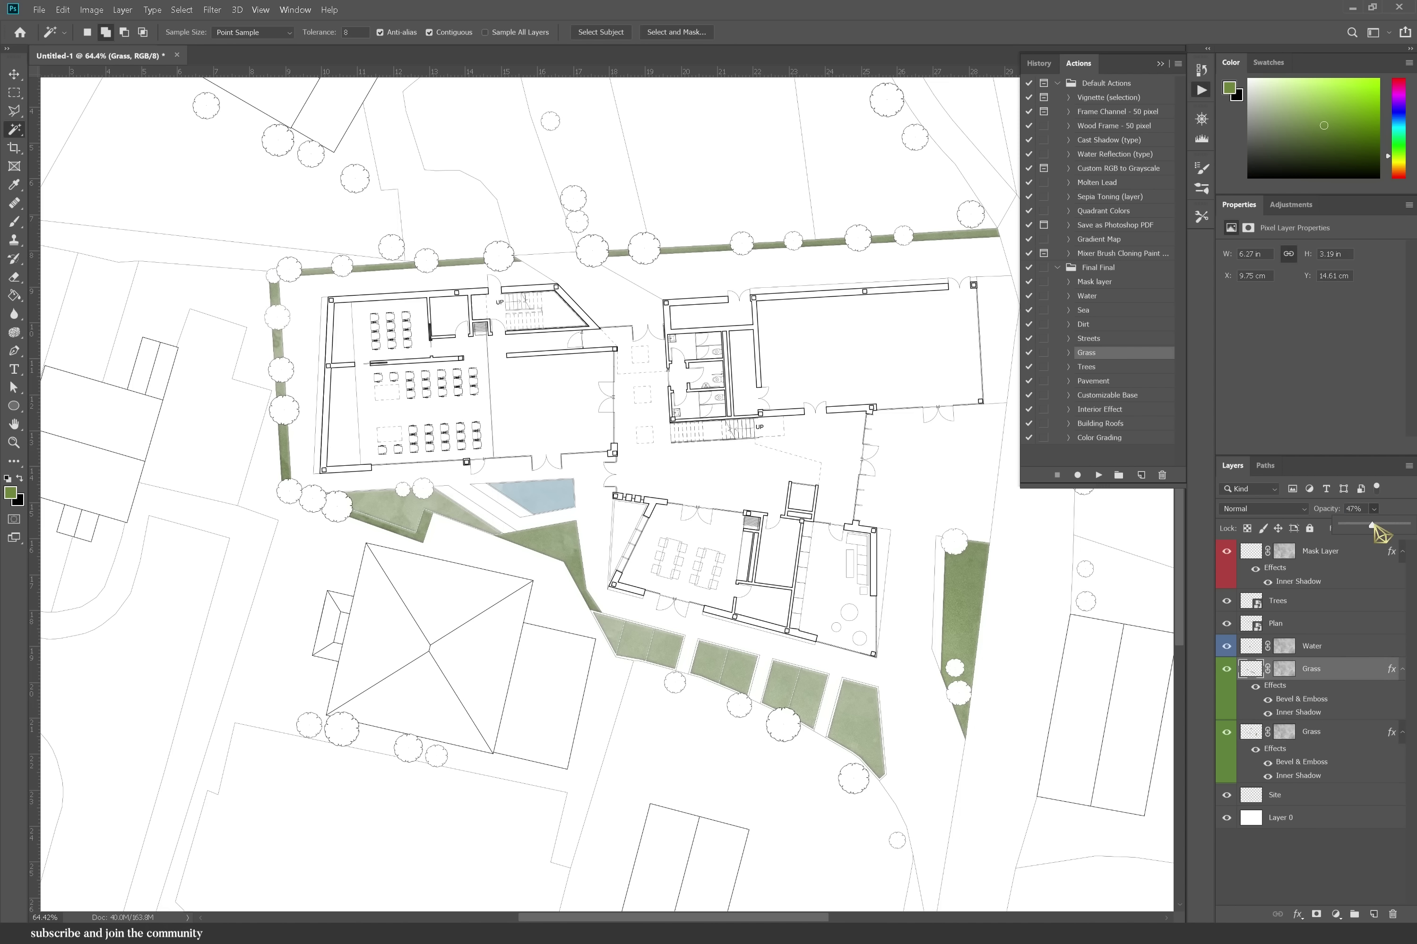
pyautogui.click(1317, 734)
pyautogui.click(1280, 796)
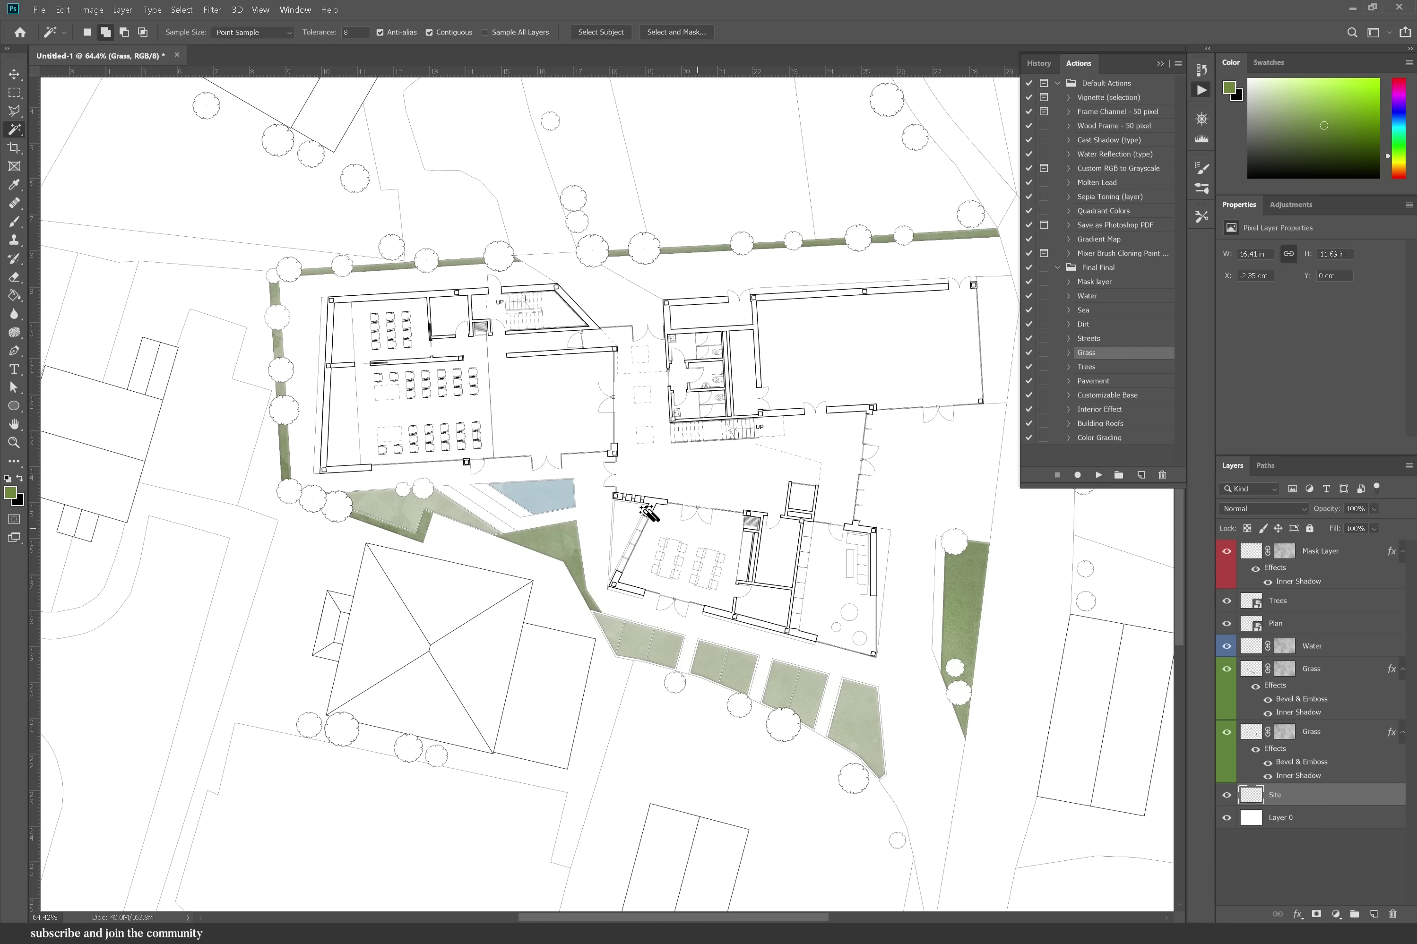
pyautogui.click(1226, 734)
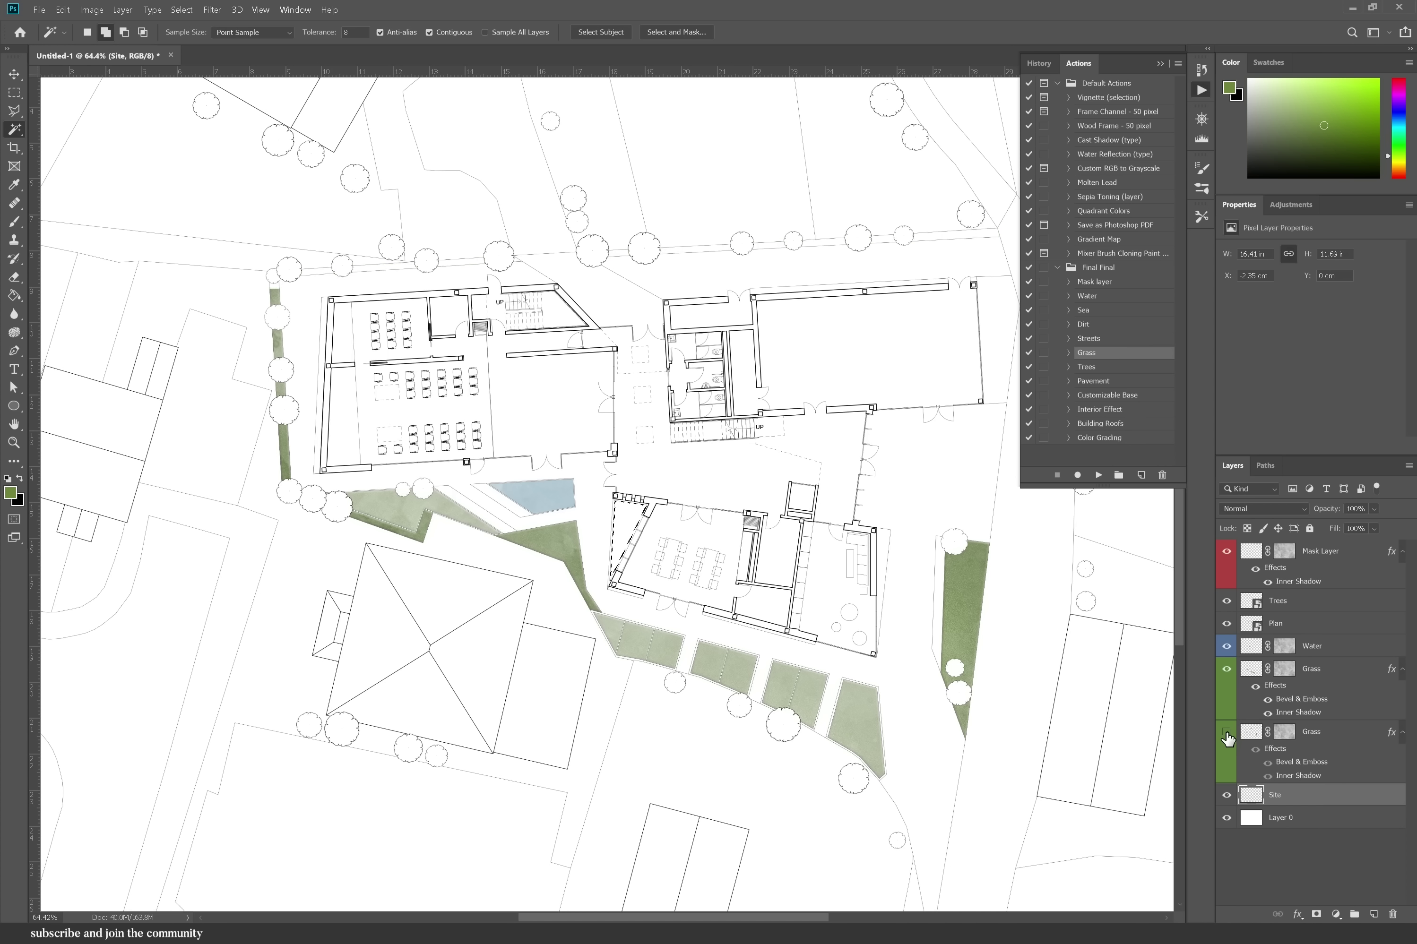
# - Brush grass into the triangle beside the lower building on the upper Grass layer
pyautogui.click(1248, 669)
pyautogui.click(13, 222)
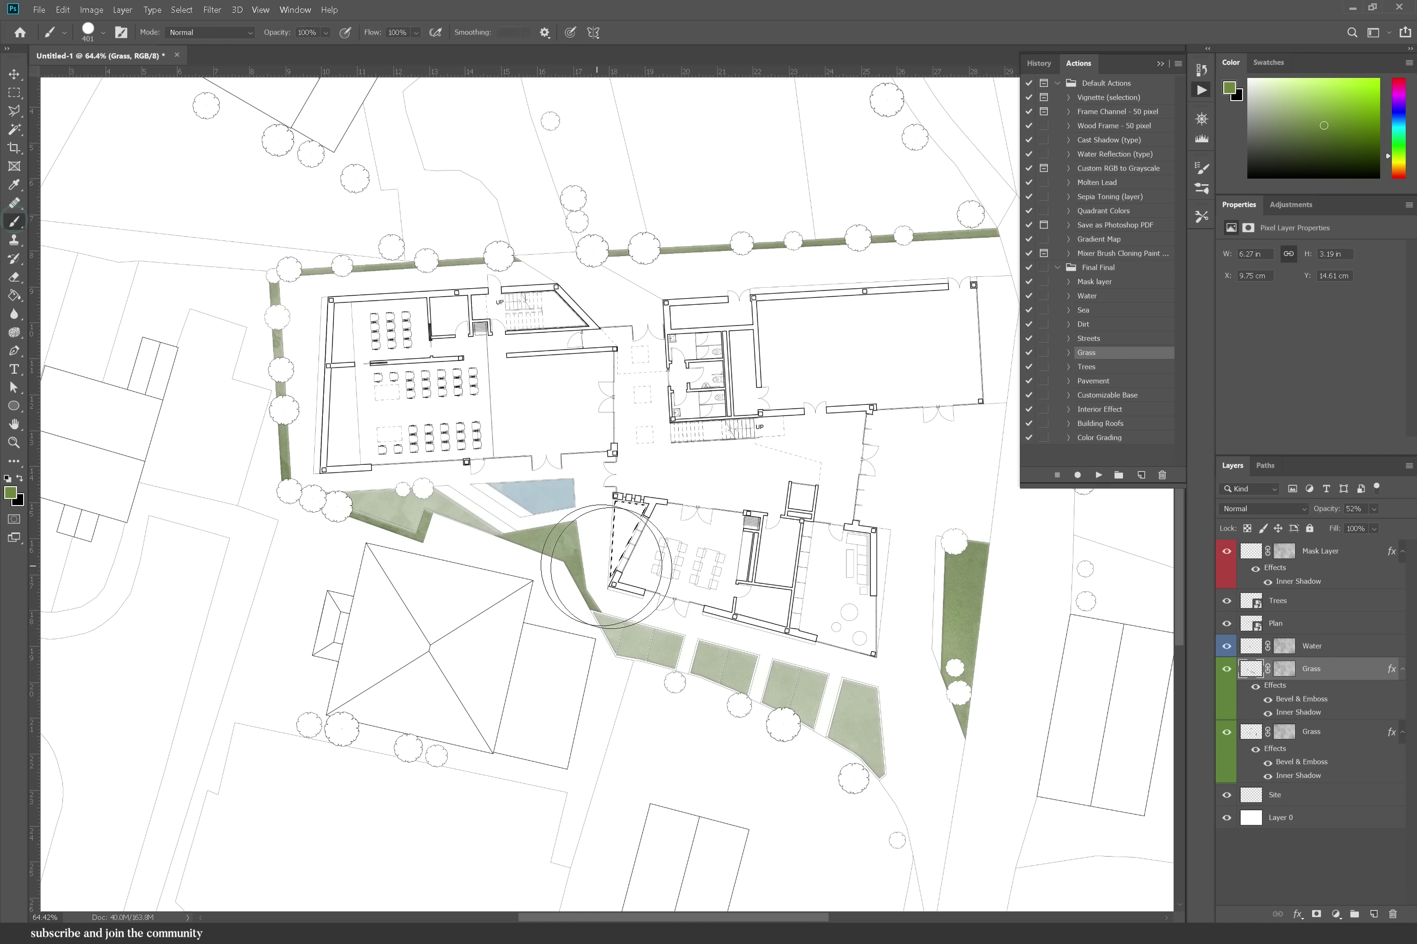
pyautogui.moveTo(607, 568)
pyautogui.mouseDown()
pyautogui.moveTo(631, 540)
pyautogui.moveTo(631, 498)
pyautogui.moveTo(602, 558)
pyautogui.mouseUp()
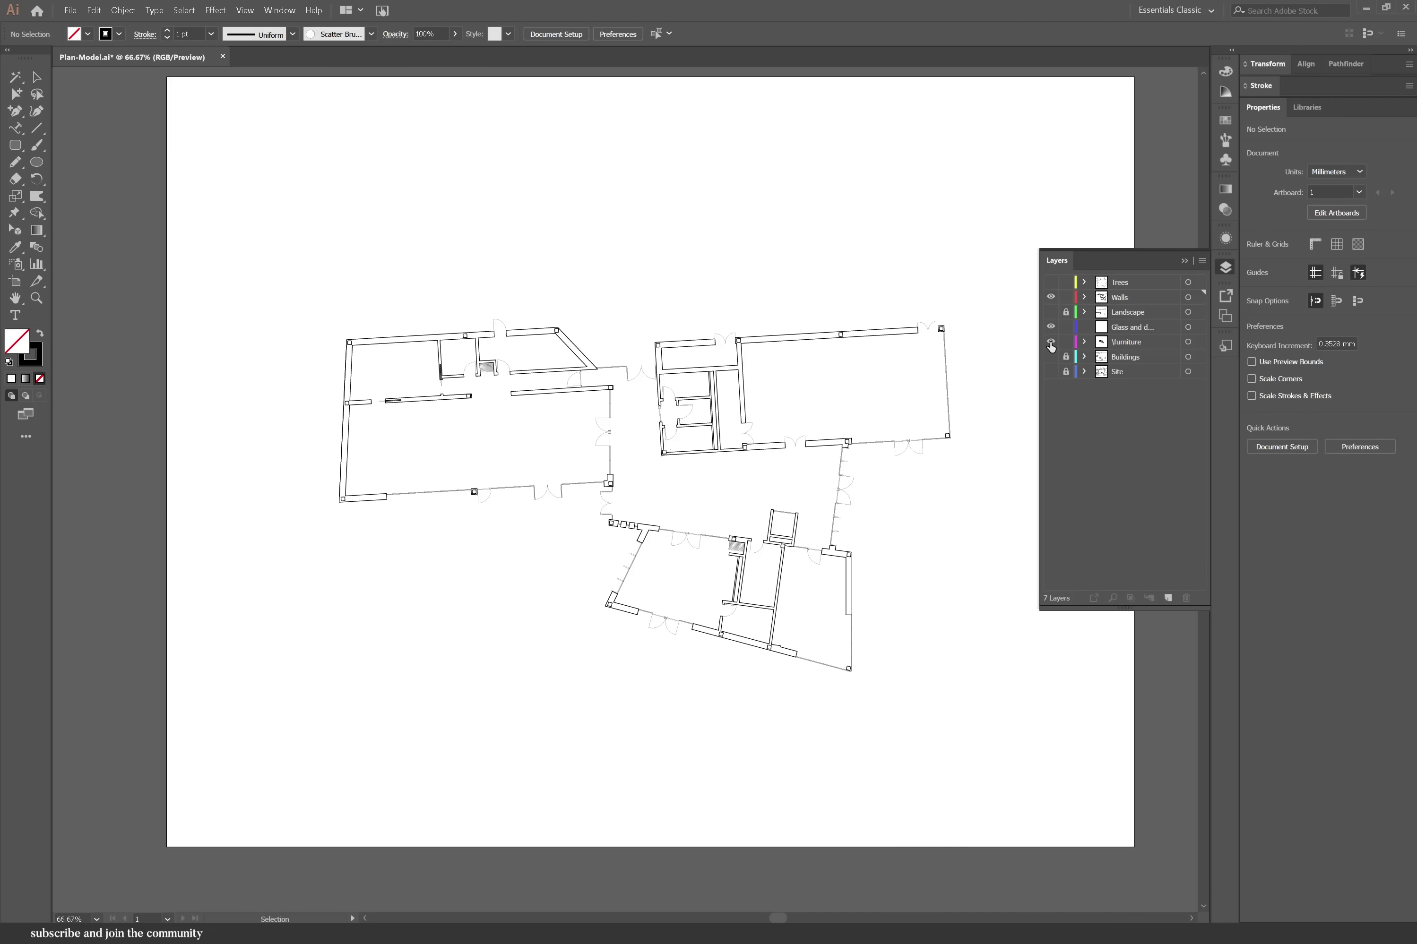
# - Toggle the Furniture layer and select all artwork on the Walls layer
pyautogui.click(1051, 342)
pyautogui.click(1051, 342)
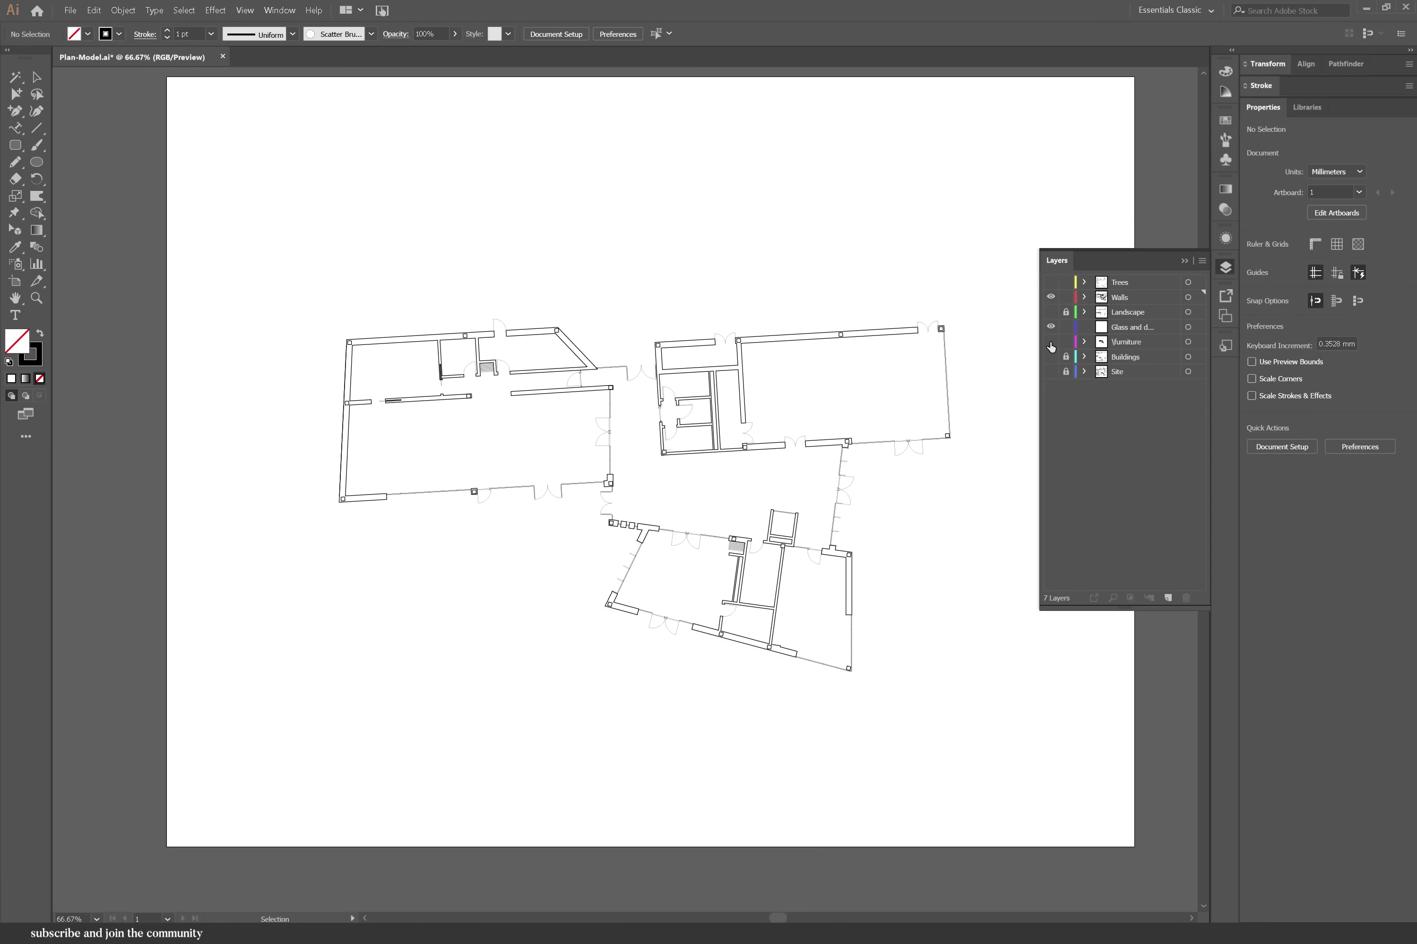
pyautogui.click(1197, 298)
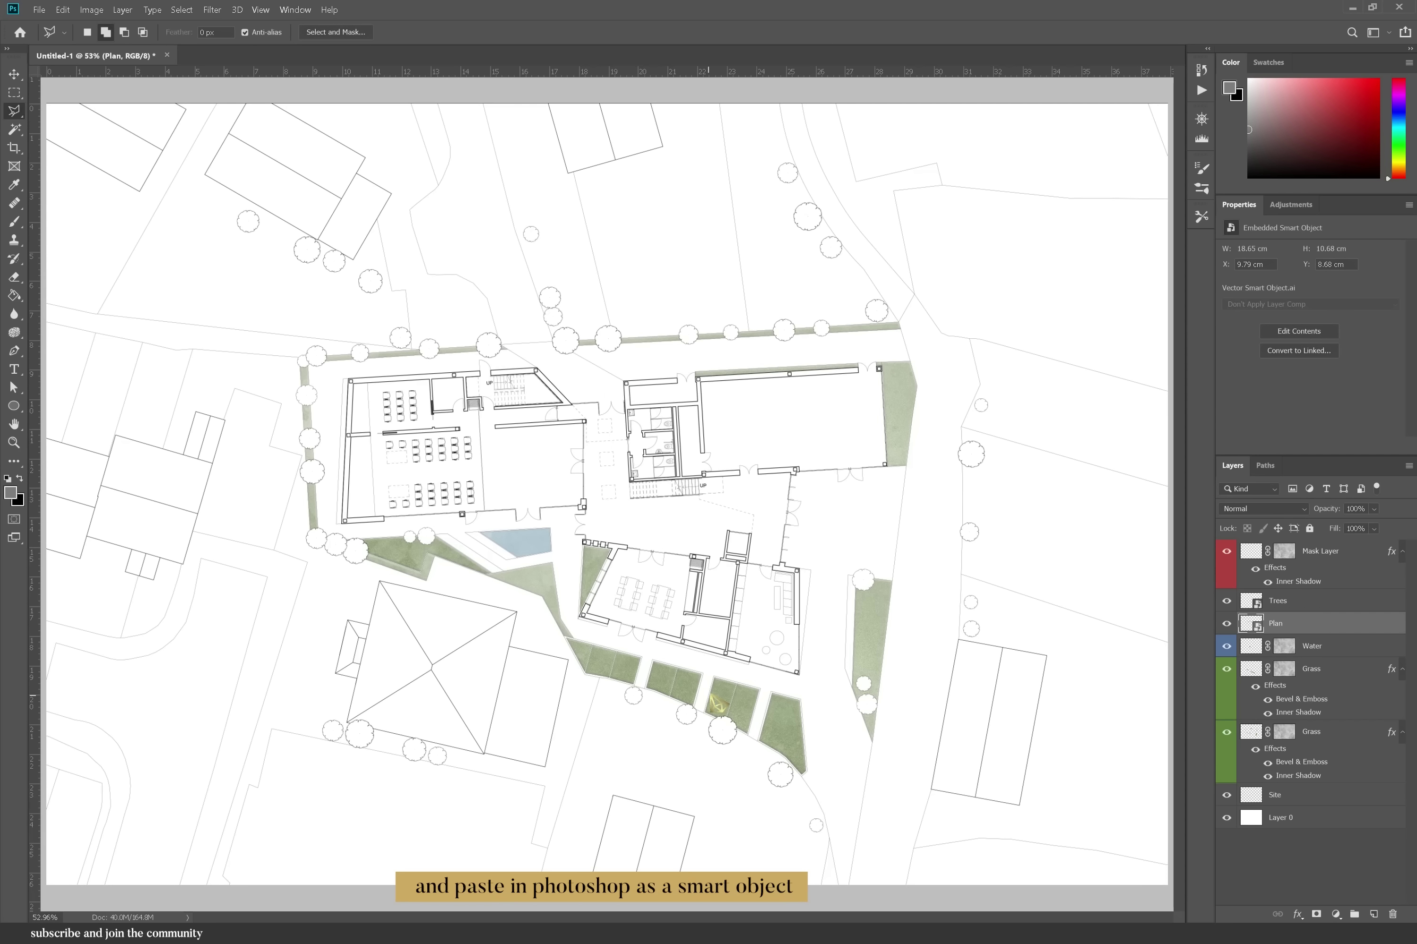
# - Paste the Walls plan as a smart object and align it over the underlying site plan
pyautogui.hotkey('ctrl', 'v')
pyautogui.click(763, 275)
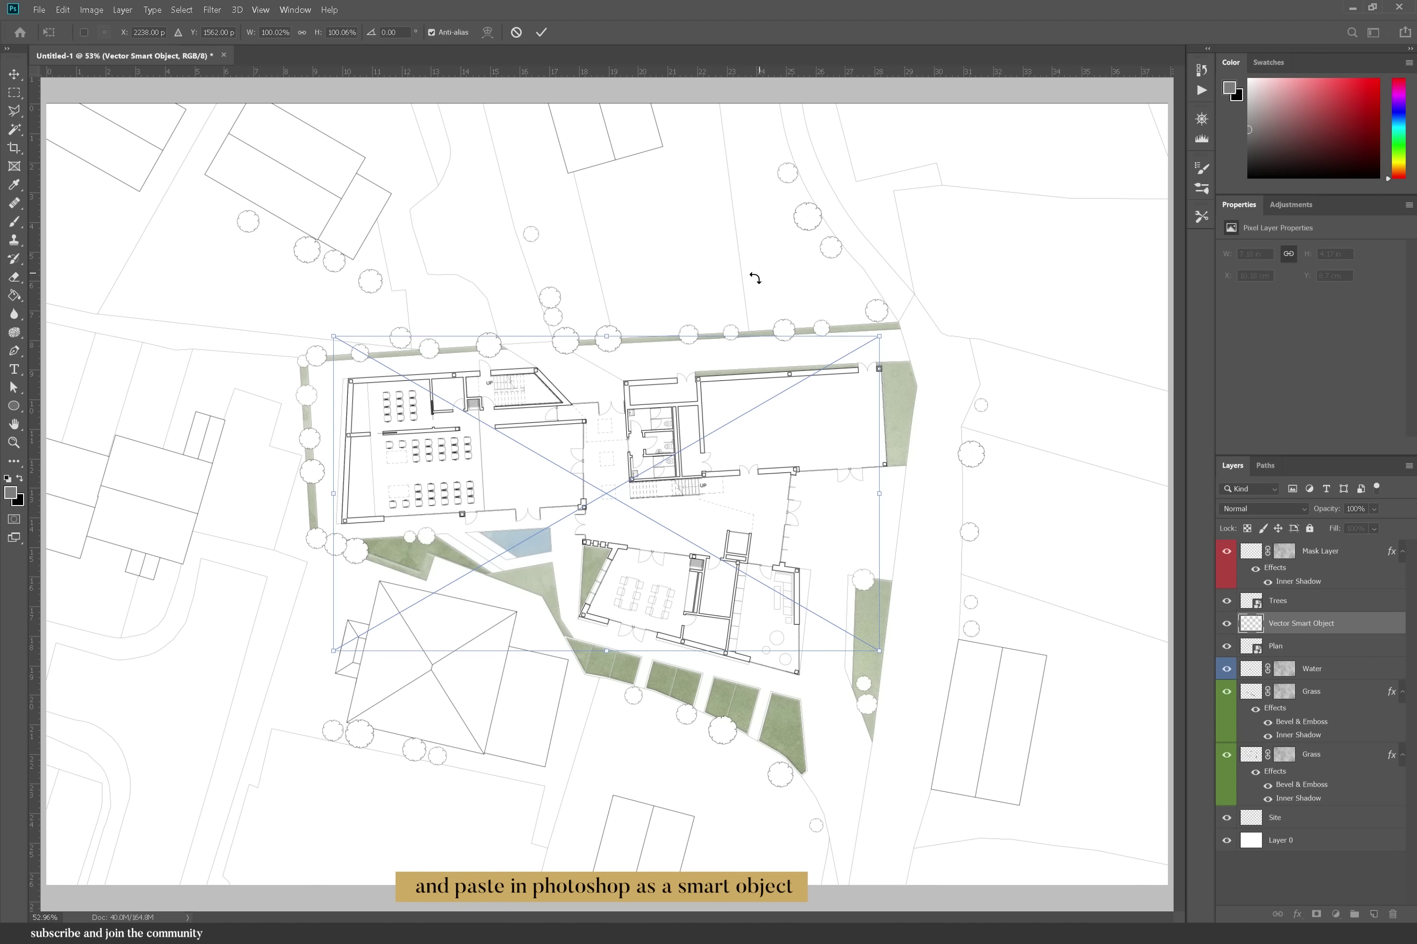
pyautogui.scroll(3, 353, 397)
pyautogui.scroll(5, 305, 378)
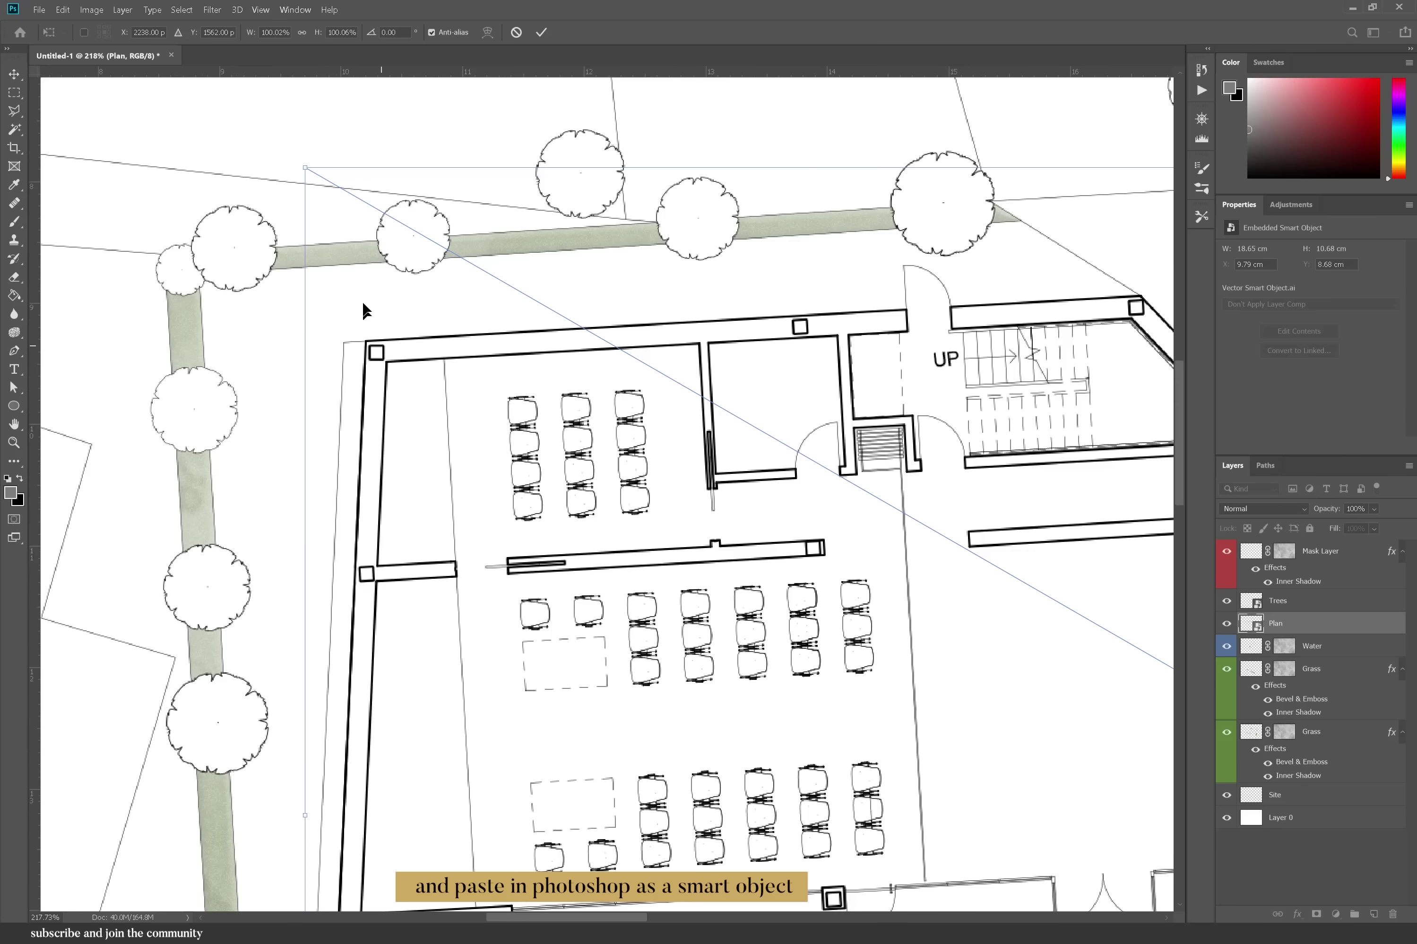
pyautogui.moveTo(385, 362); pyautogui.dragTo(389, 360)
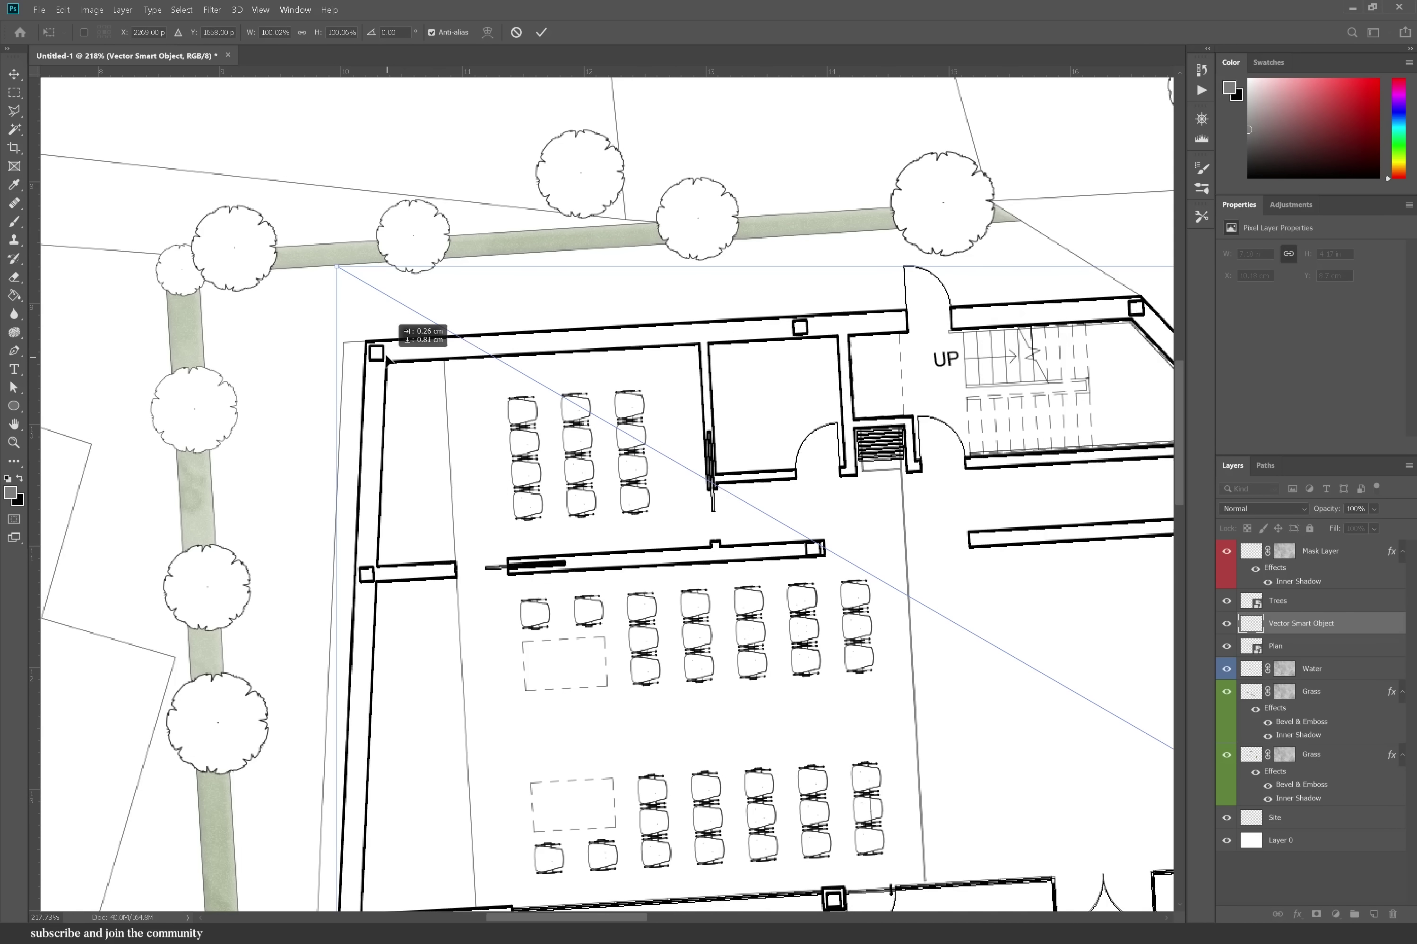
pyautogui.press('Return')
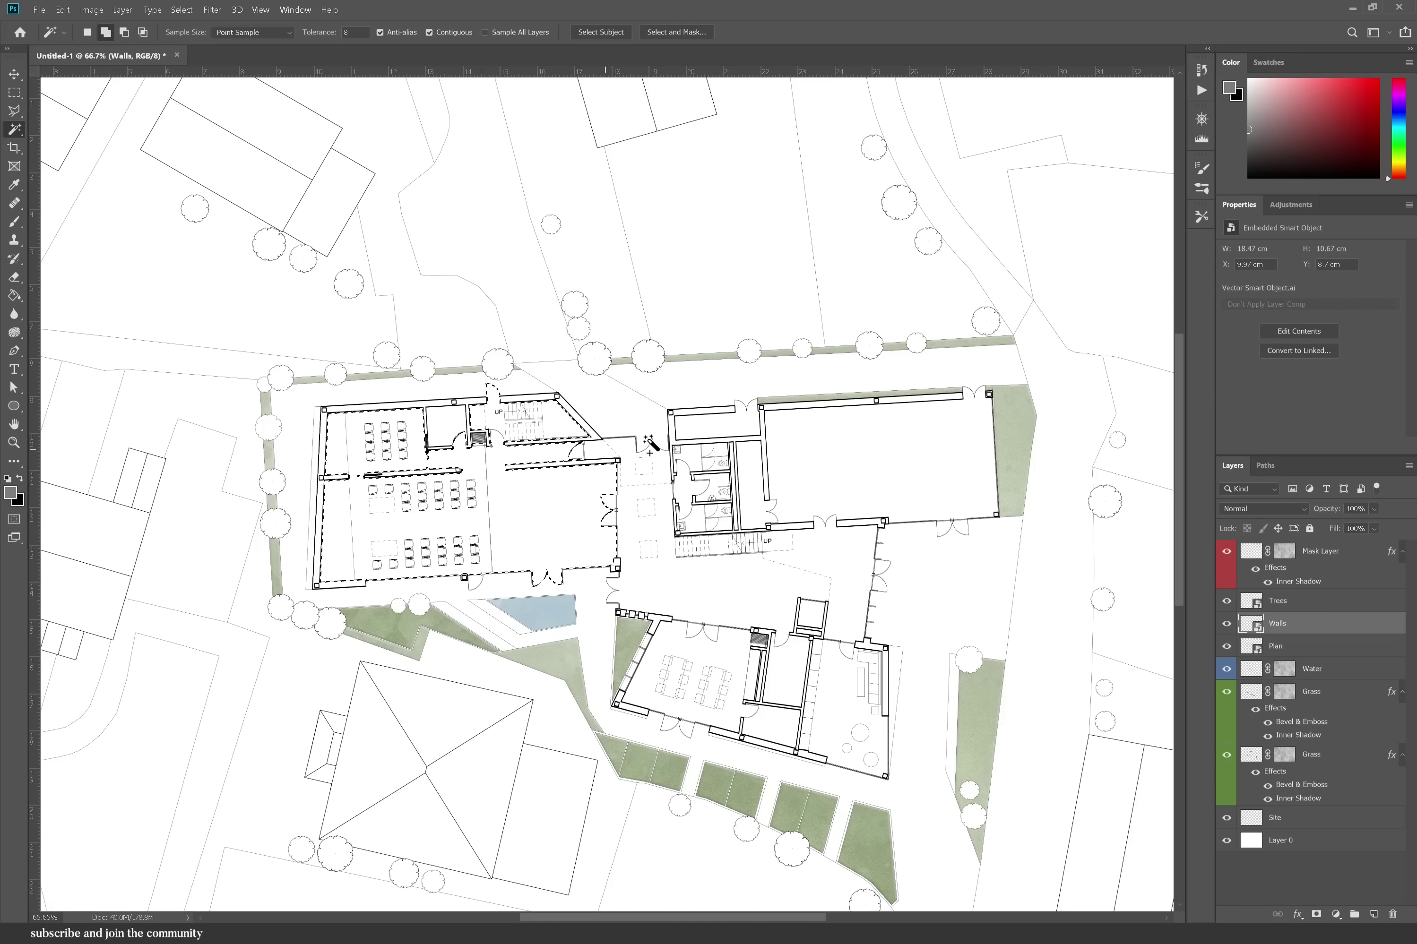
# - Add the courtyard, toilet corridor and rooms of the right and lower buildings to the selection
pyautogui.click(628, 455)
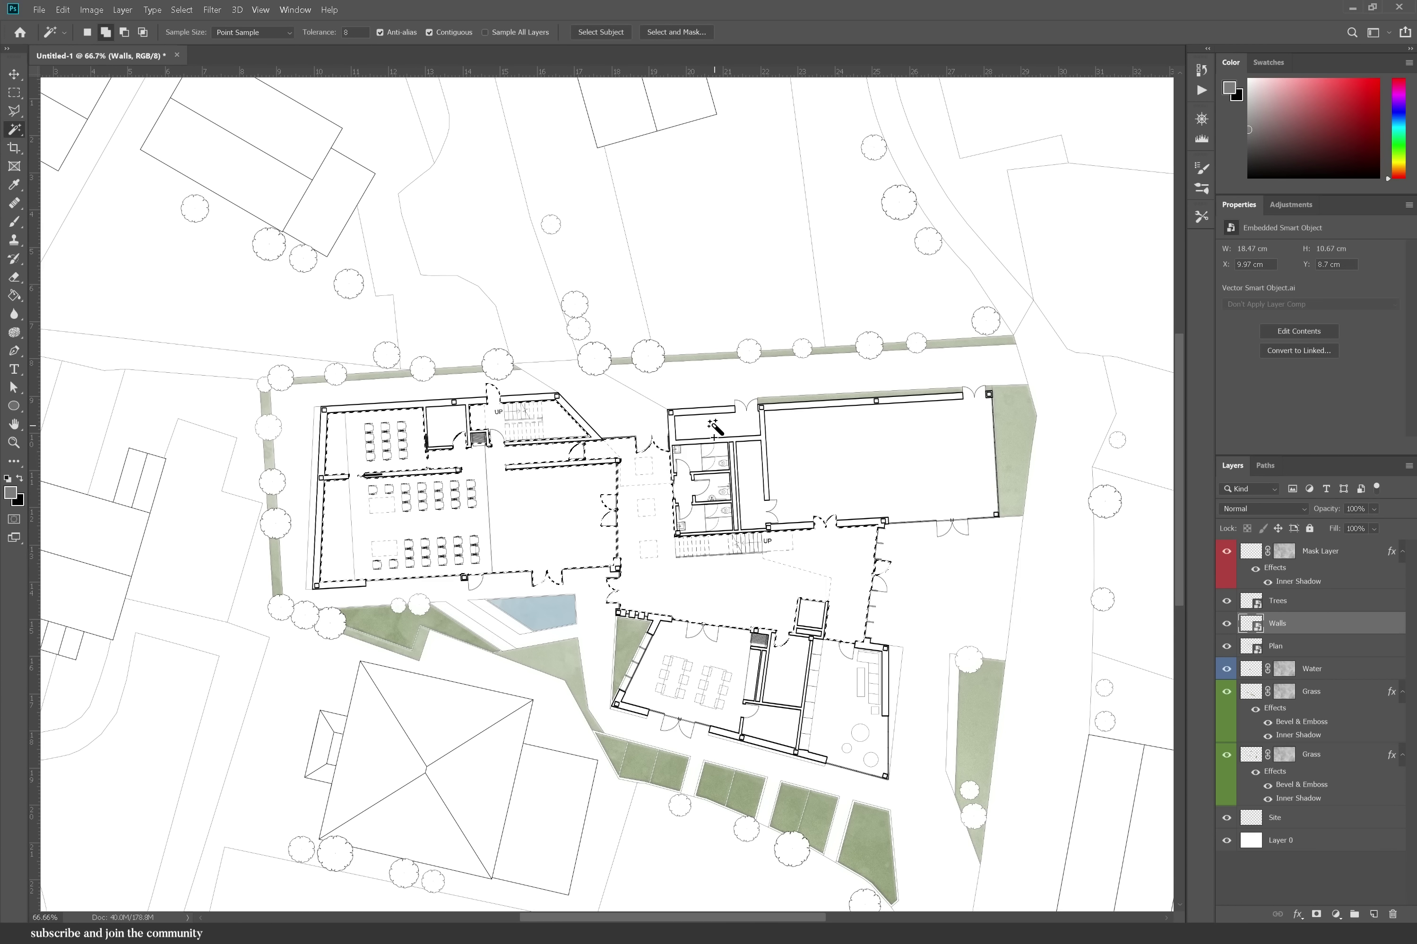
pyautogui.keyDown('shift'); pyautogui.click(692, 459); pyautogui.keyUp('shift')
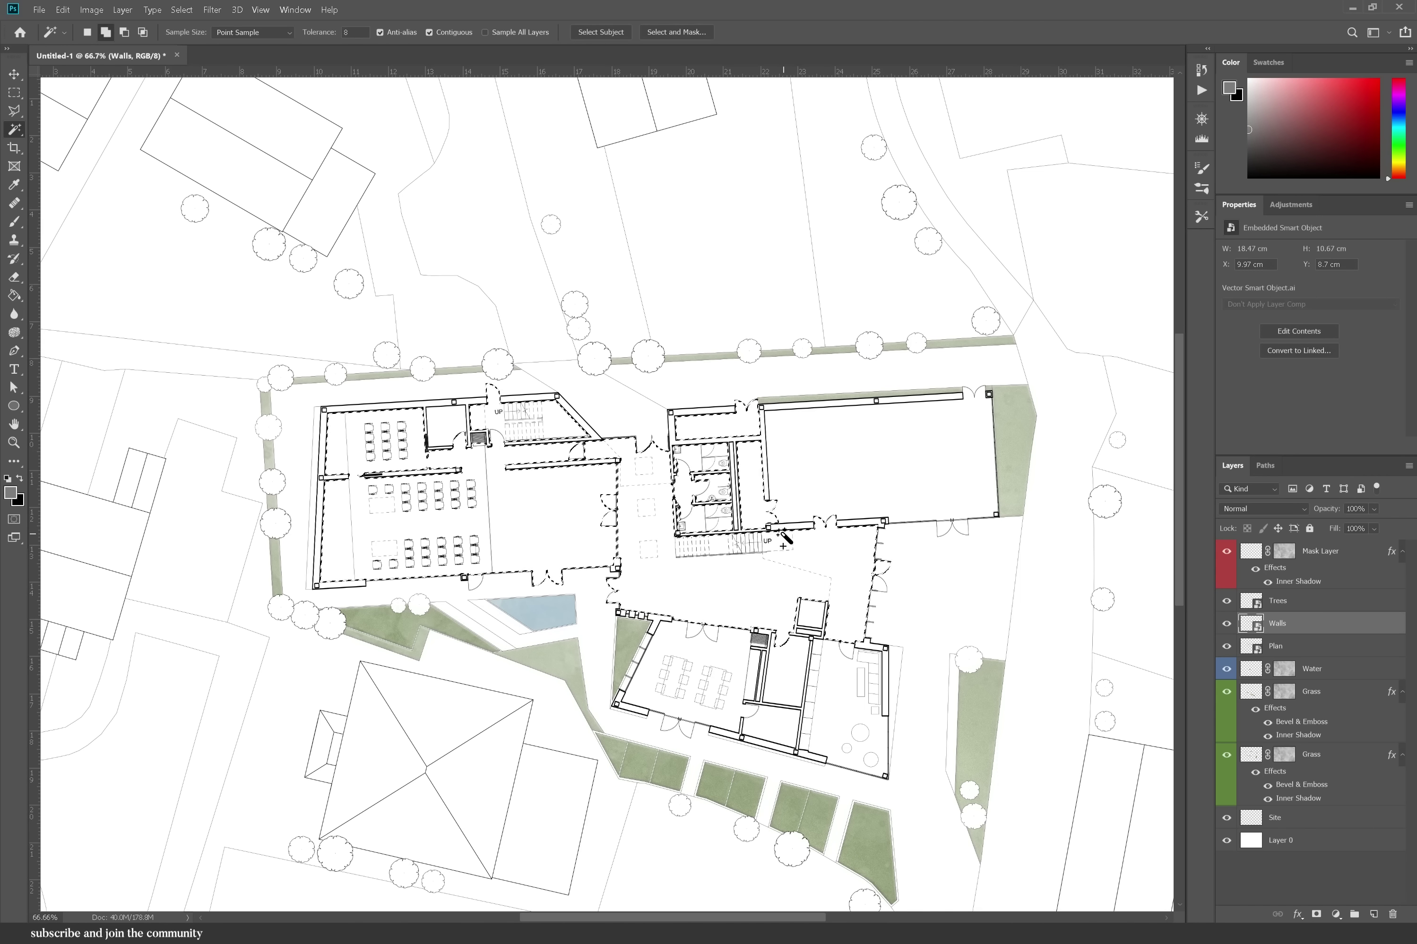
pyautogui.click(795, 487)
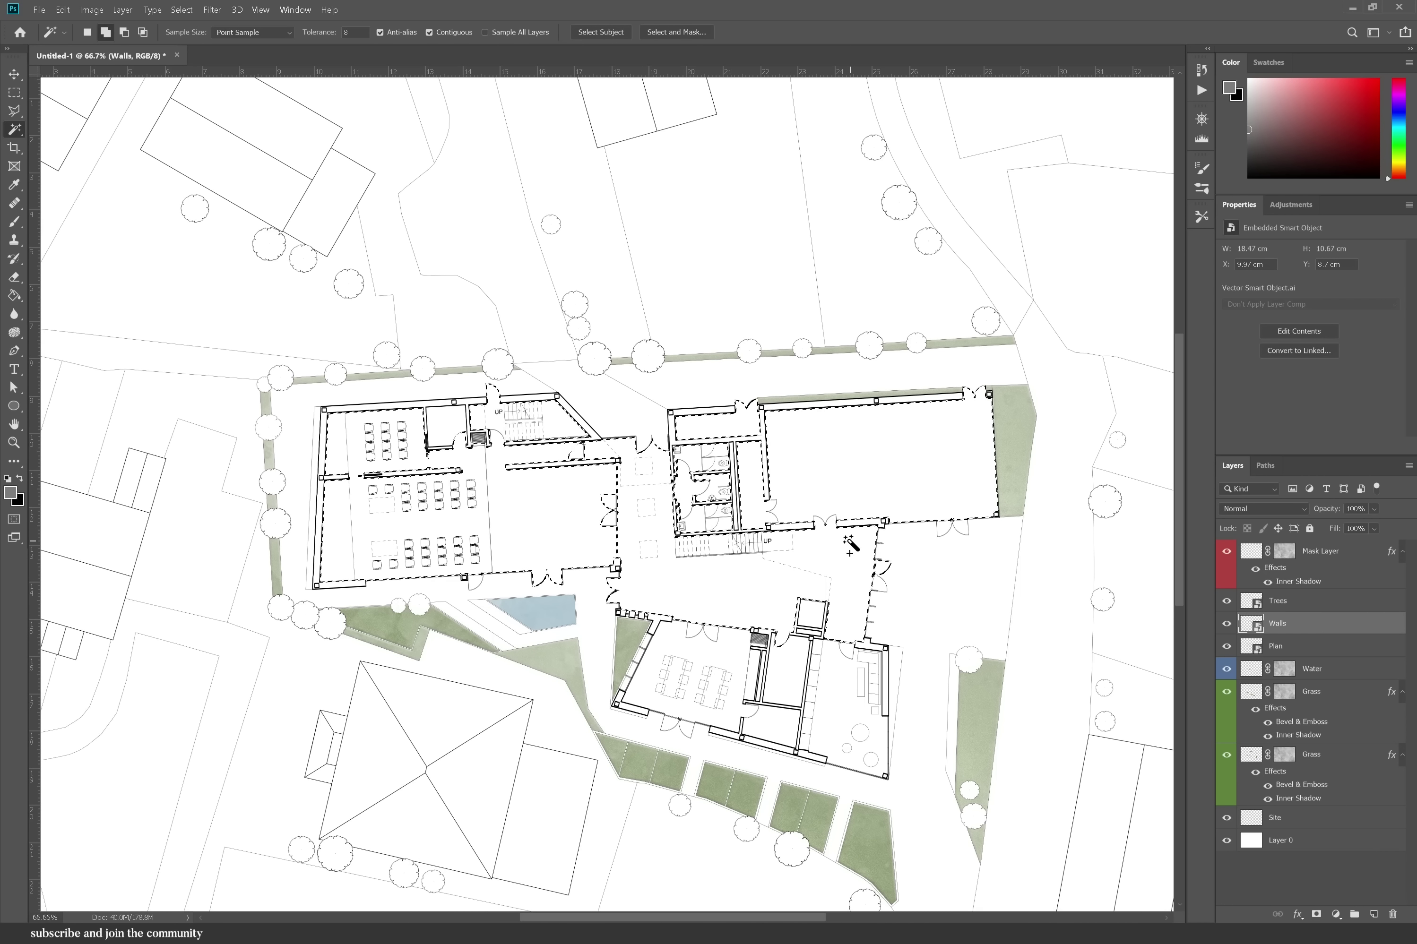
pyautogui.click(857, 674)
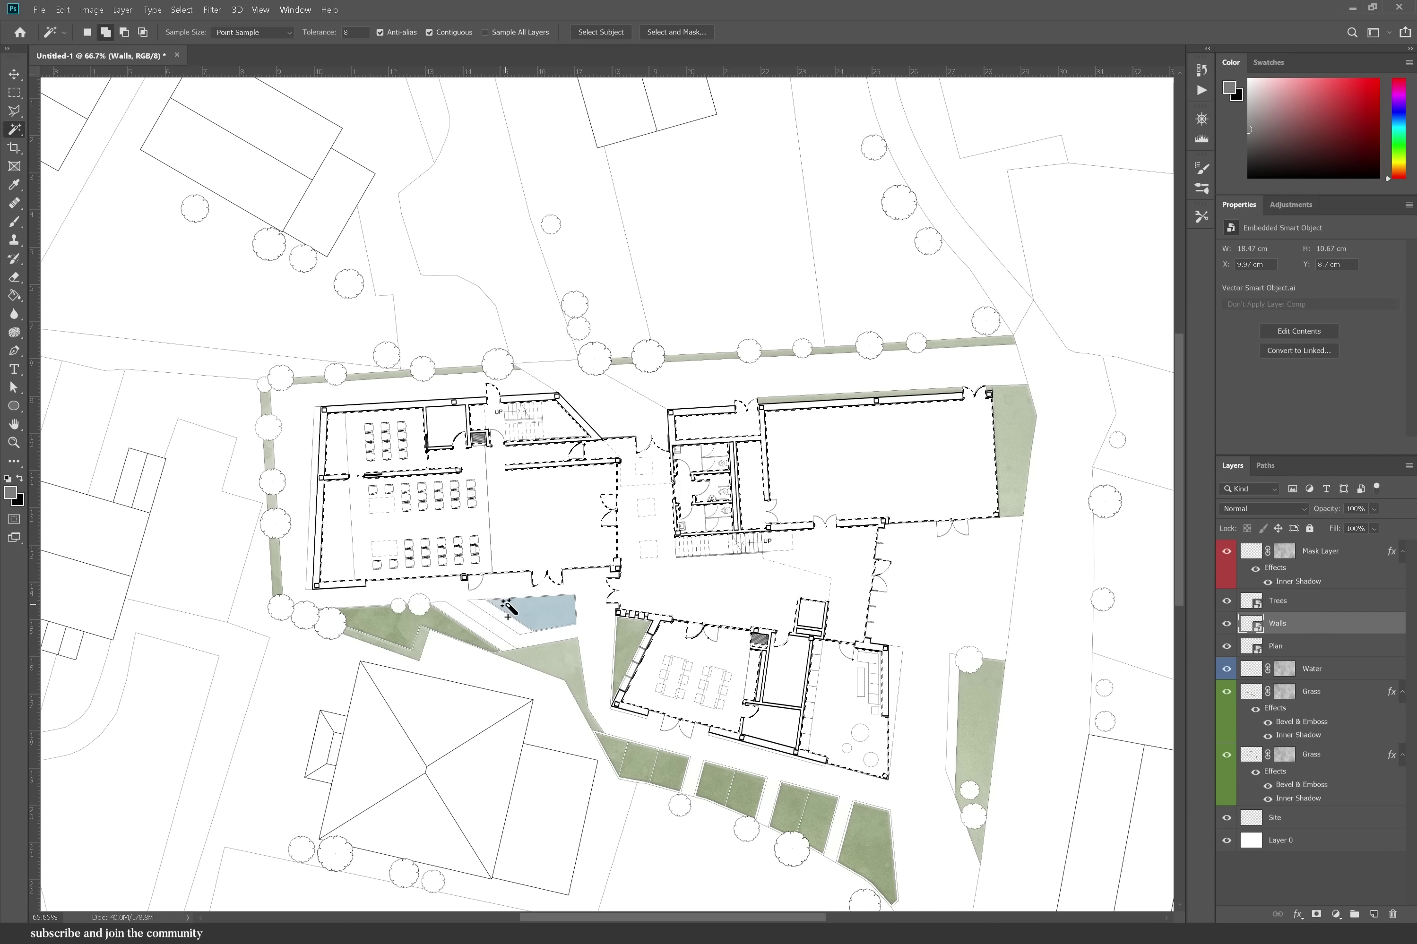
pyautogui.scroll(3, 517, 573)
pyautogui.scroll(2, 604, 566)
# - Switch to the Polygonal Lasso, fit the whole plan in view and show the Actions list
pyautogui.click(14, 110)
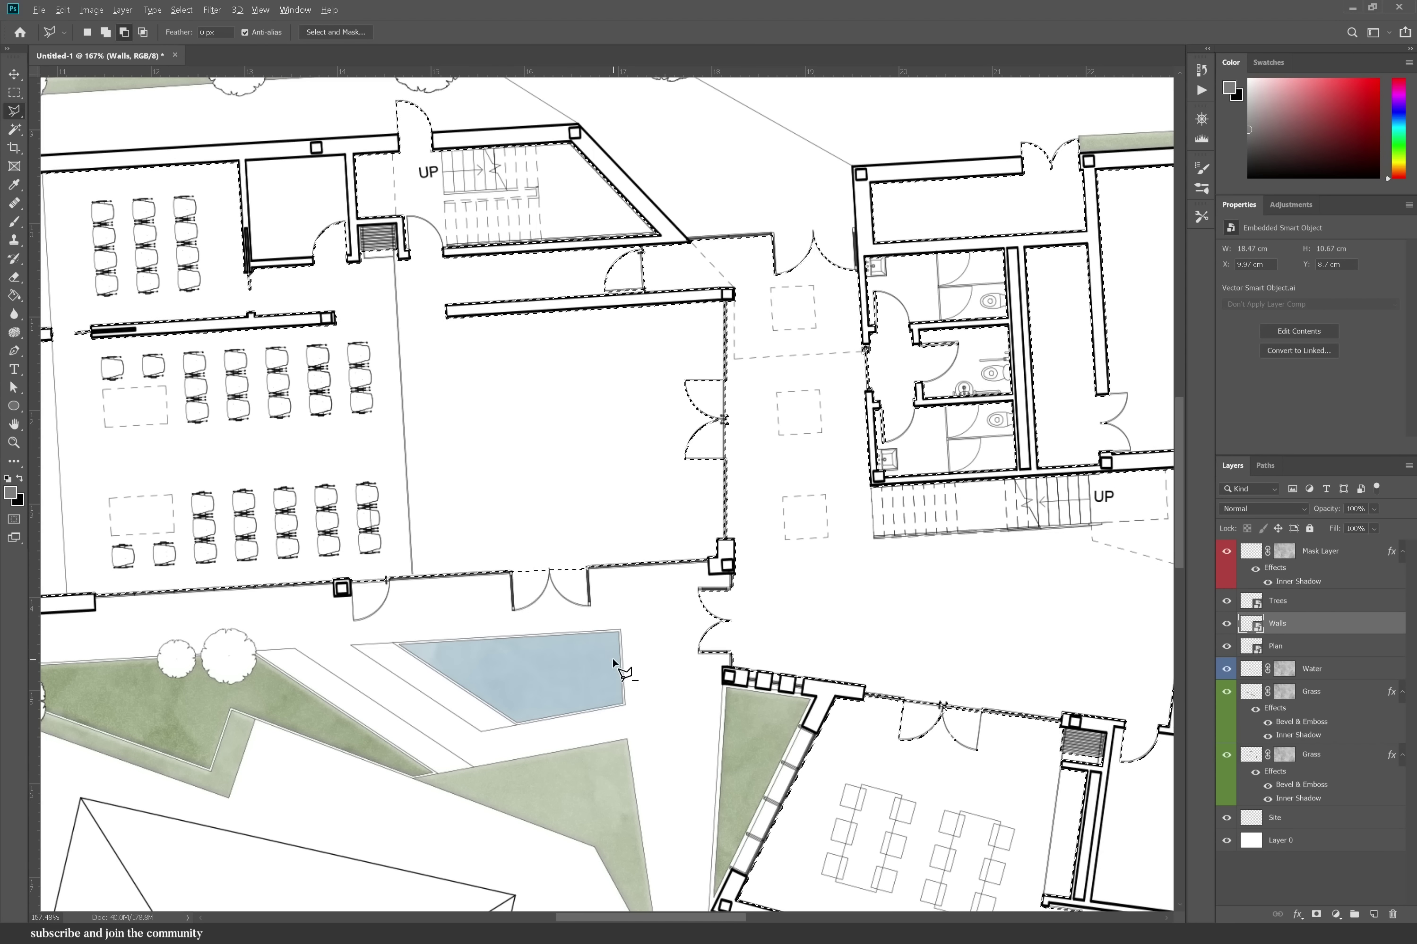
pyautogui.hotkey('ctrl', '0')
pyautogui.click(1201, 90)
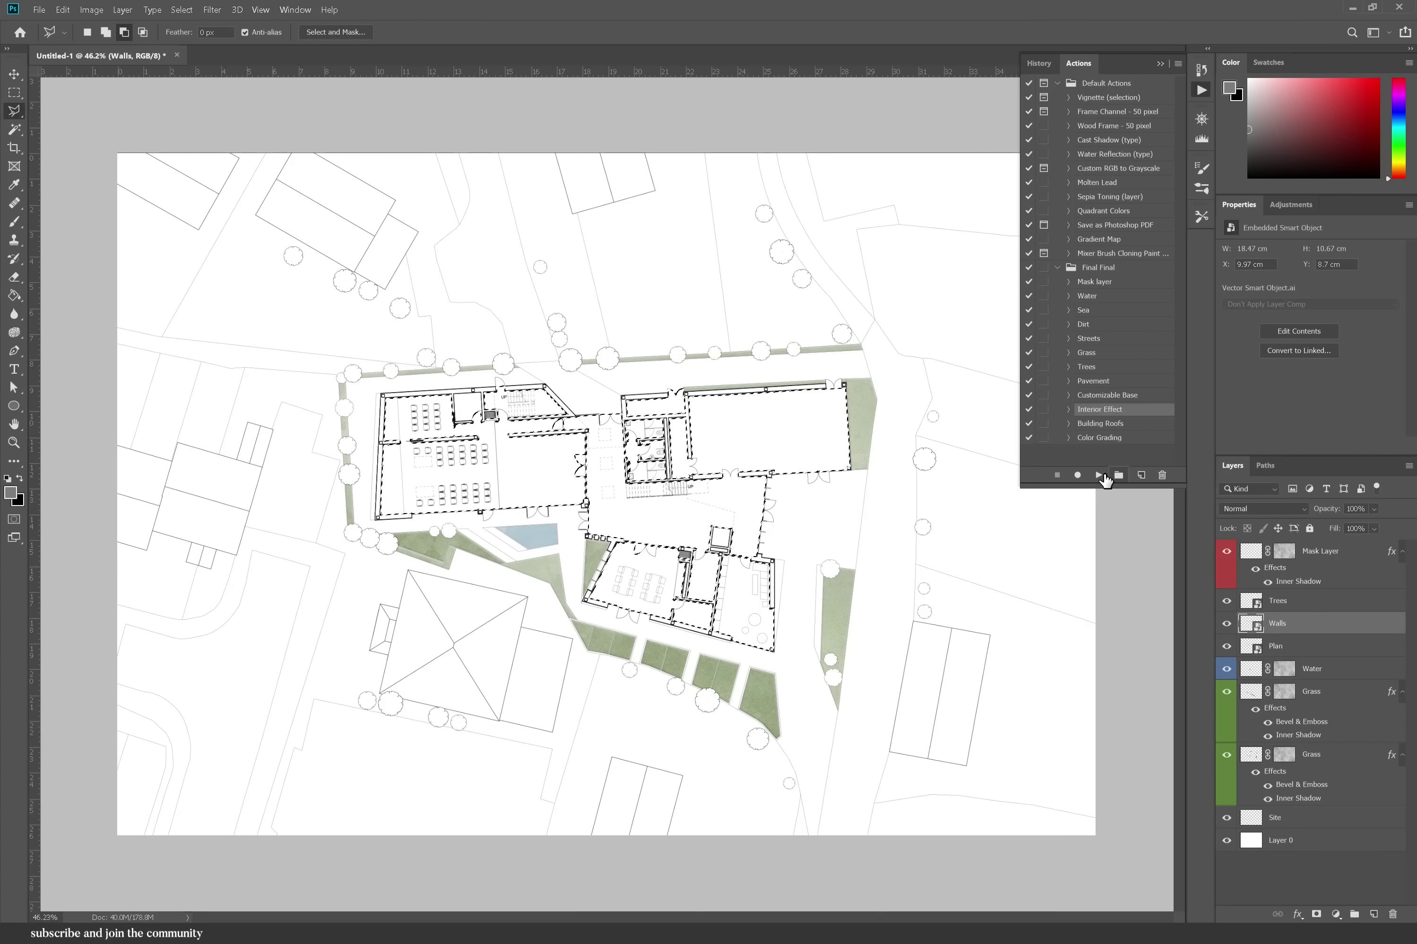
# - Play the Interior Effect action on the building selection and re-angle its Inner Shadow
pyautogui.click(1100, 476)
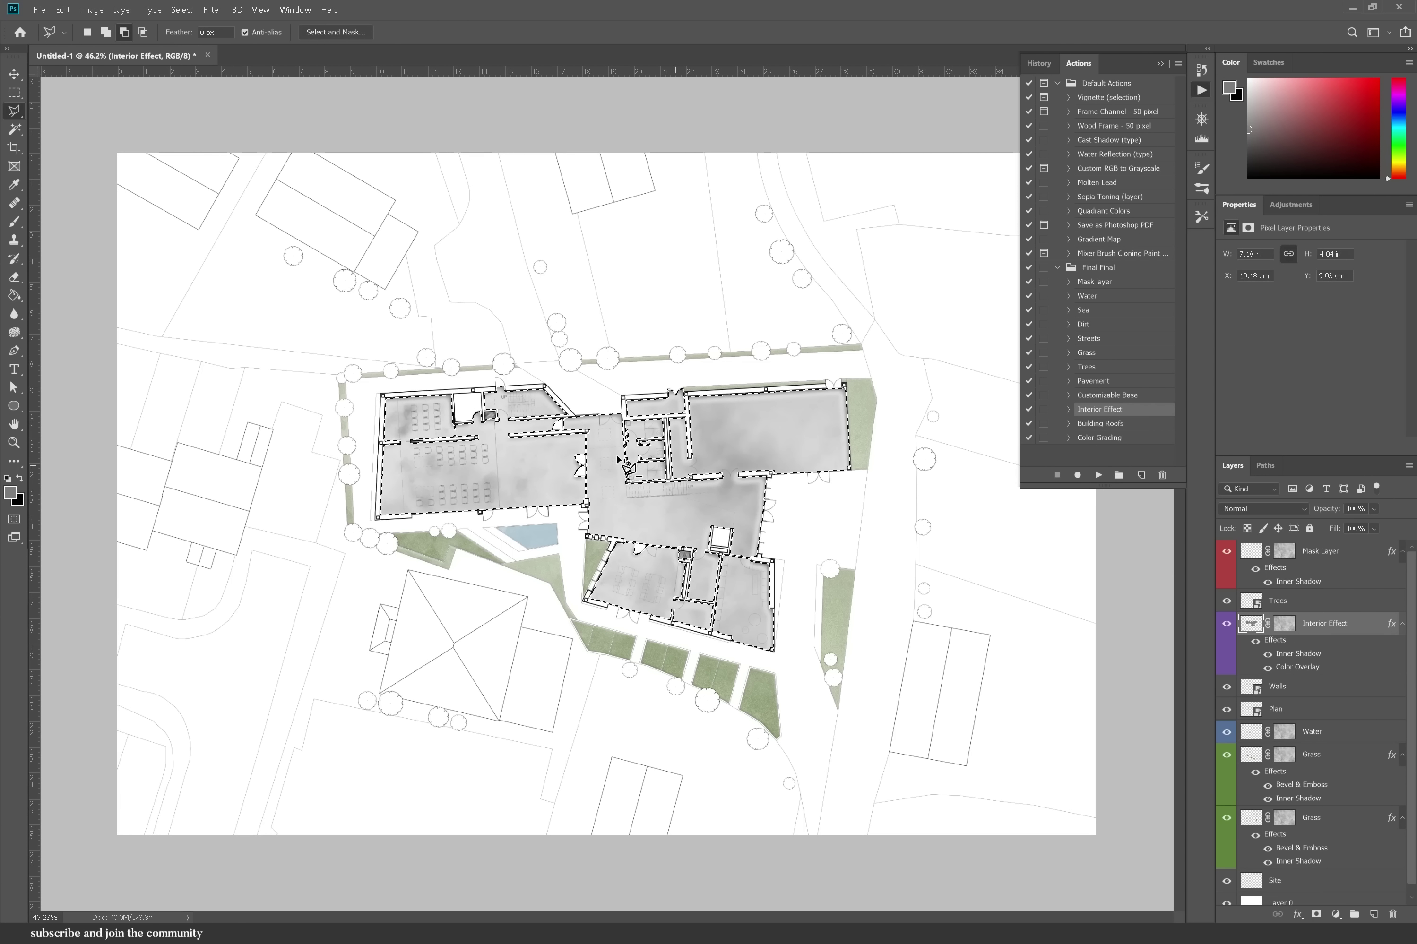
pyautogui.scroll(3, 619, 460)
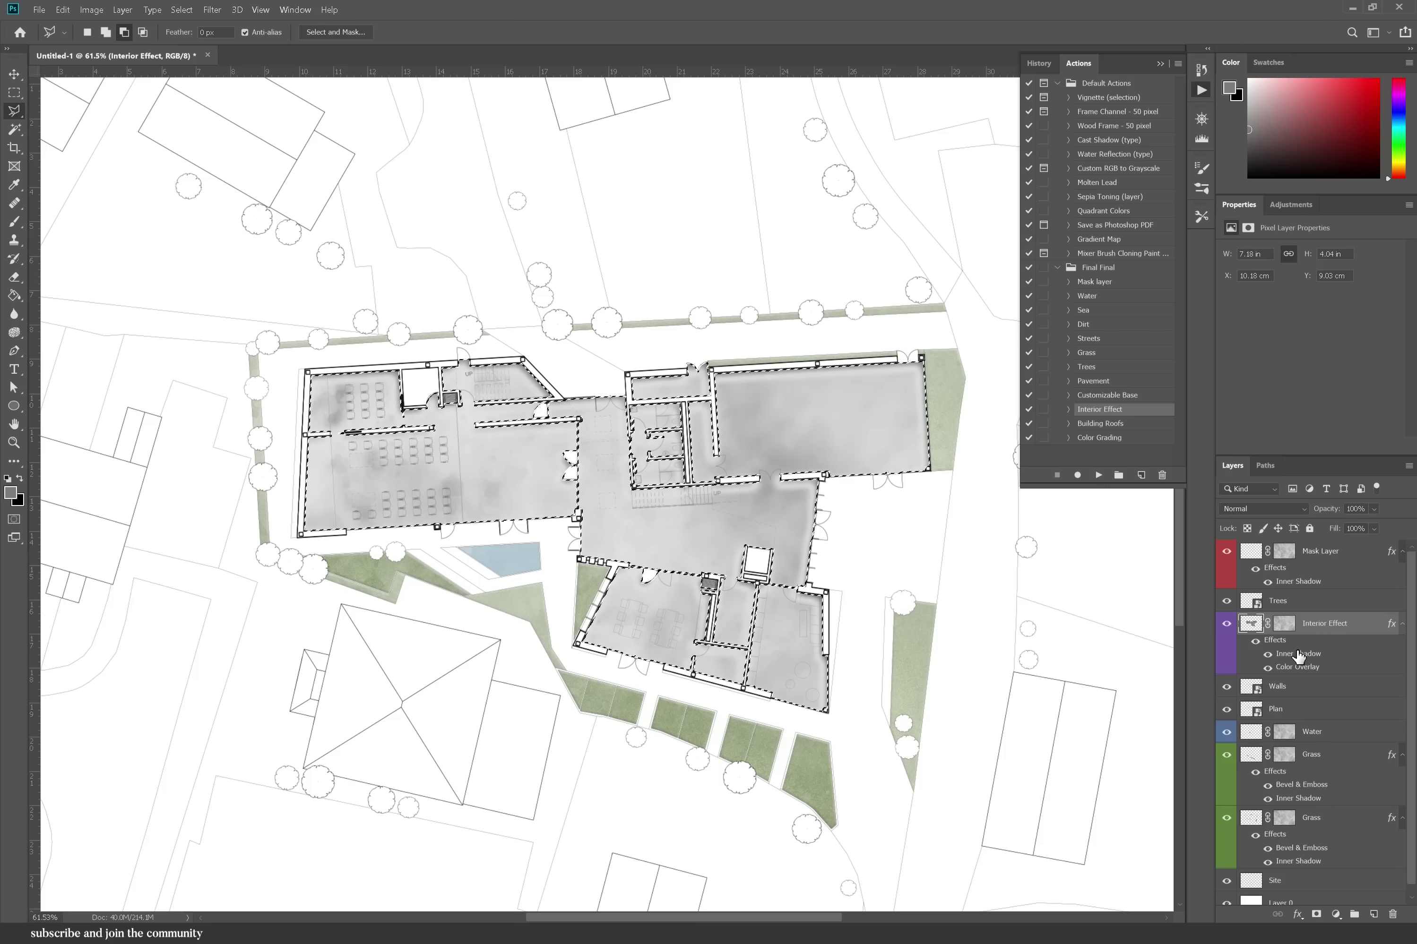
pyautogui.doubleClick(1295, 654)
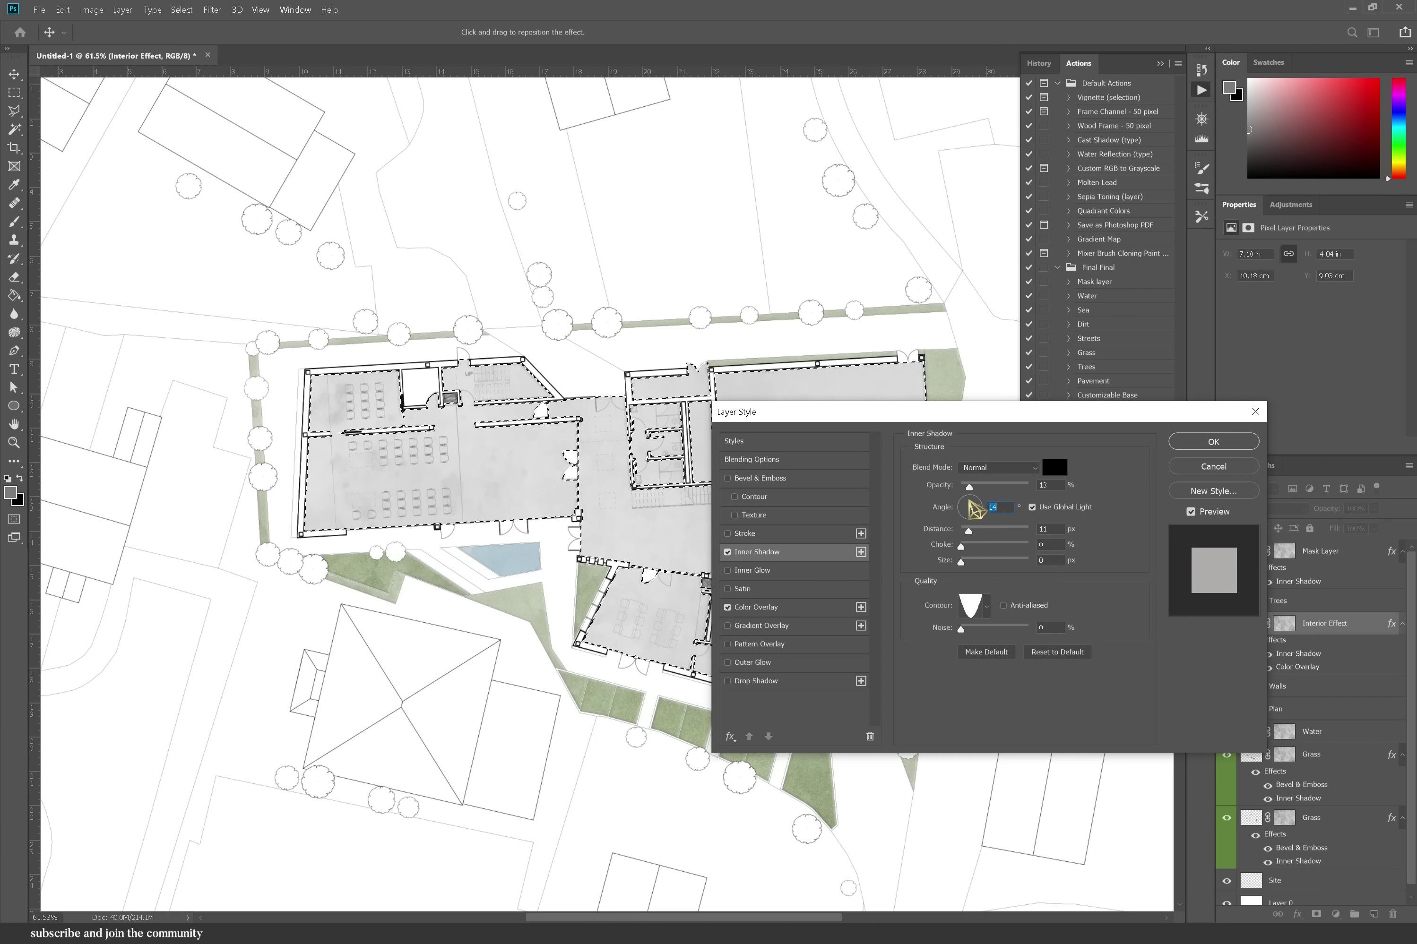
pyautogui.moveTo(974, 507); pyautogui.dragTo(932, 491)
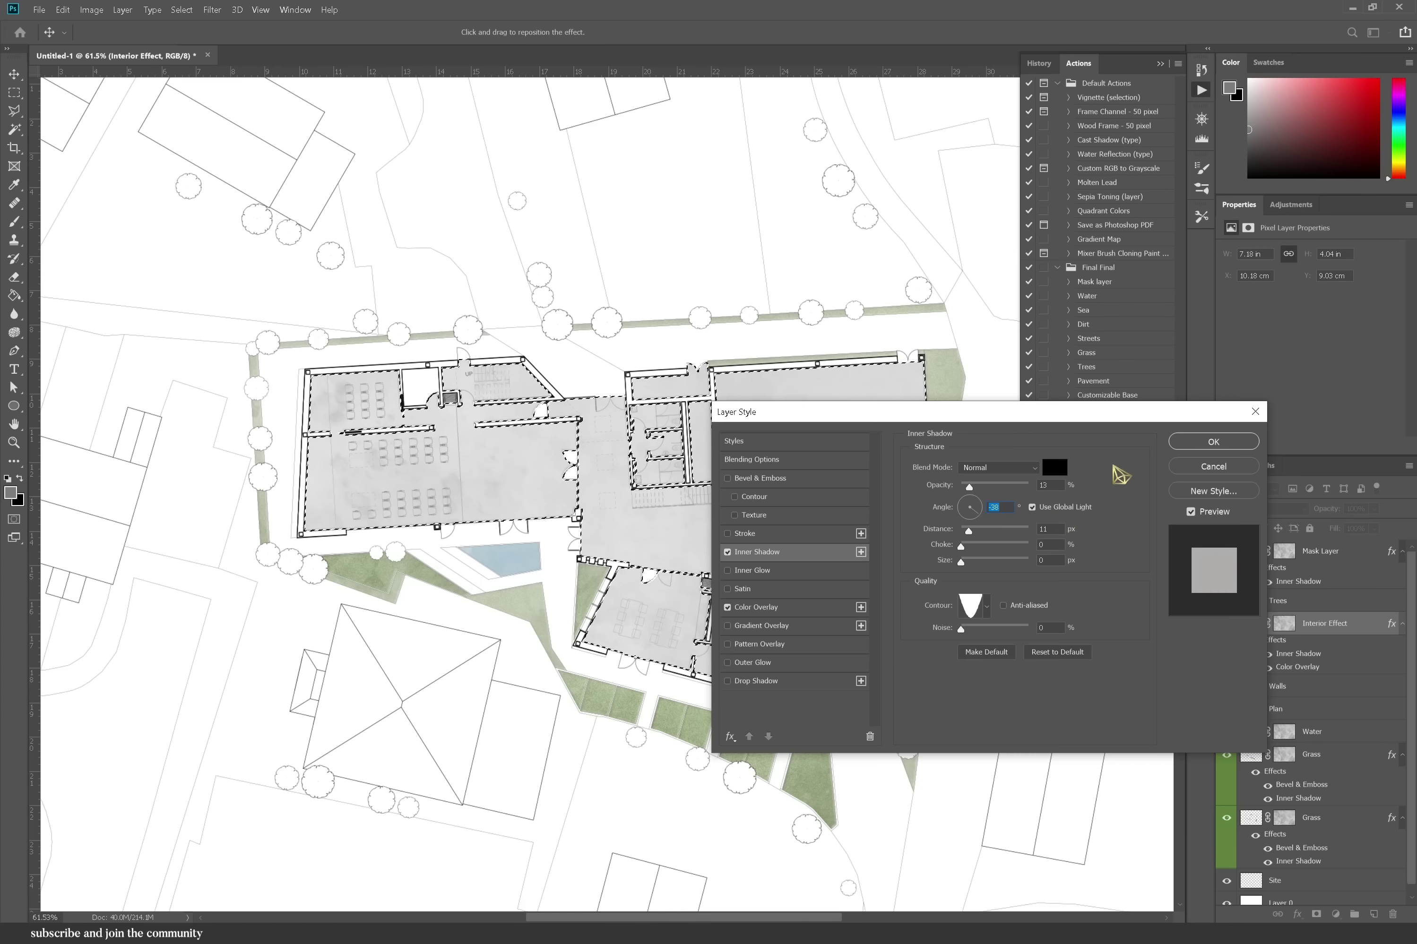
pyautogui.click(1213, 441)
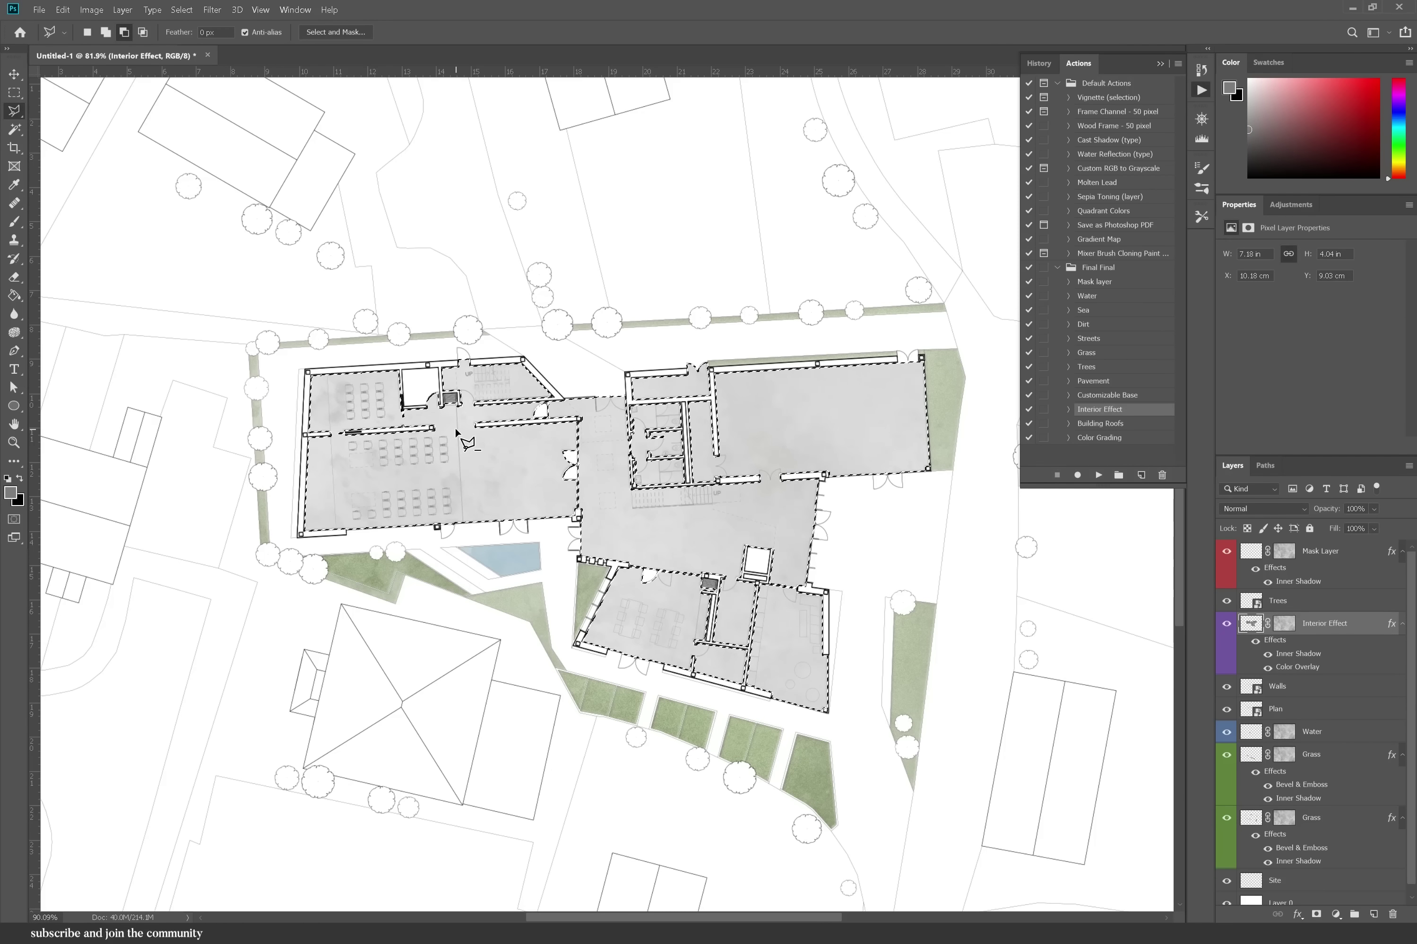
# - Check the Walls layer with the Magic Wand, then return to Interior Effect with the Brush for touch-ups
pyautogui.scroll(3, 445, 405)
pyautogui.click(14, 130)
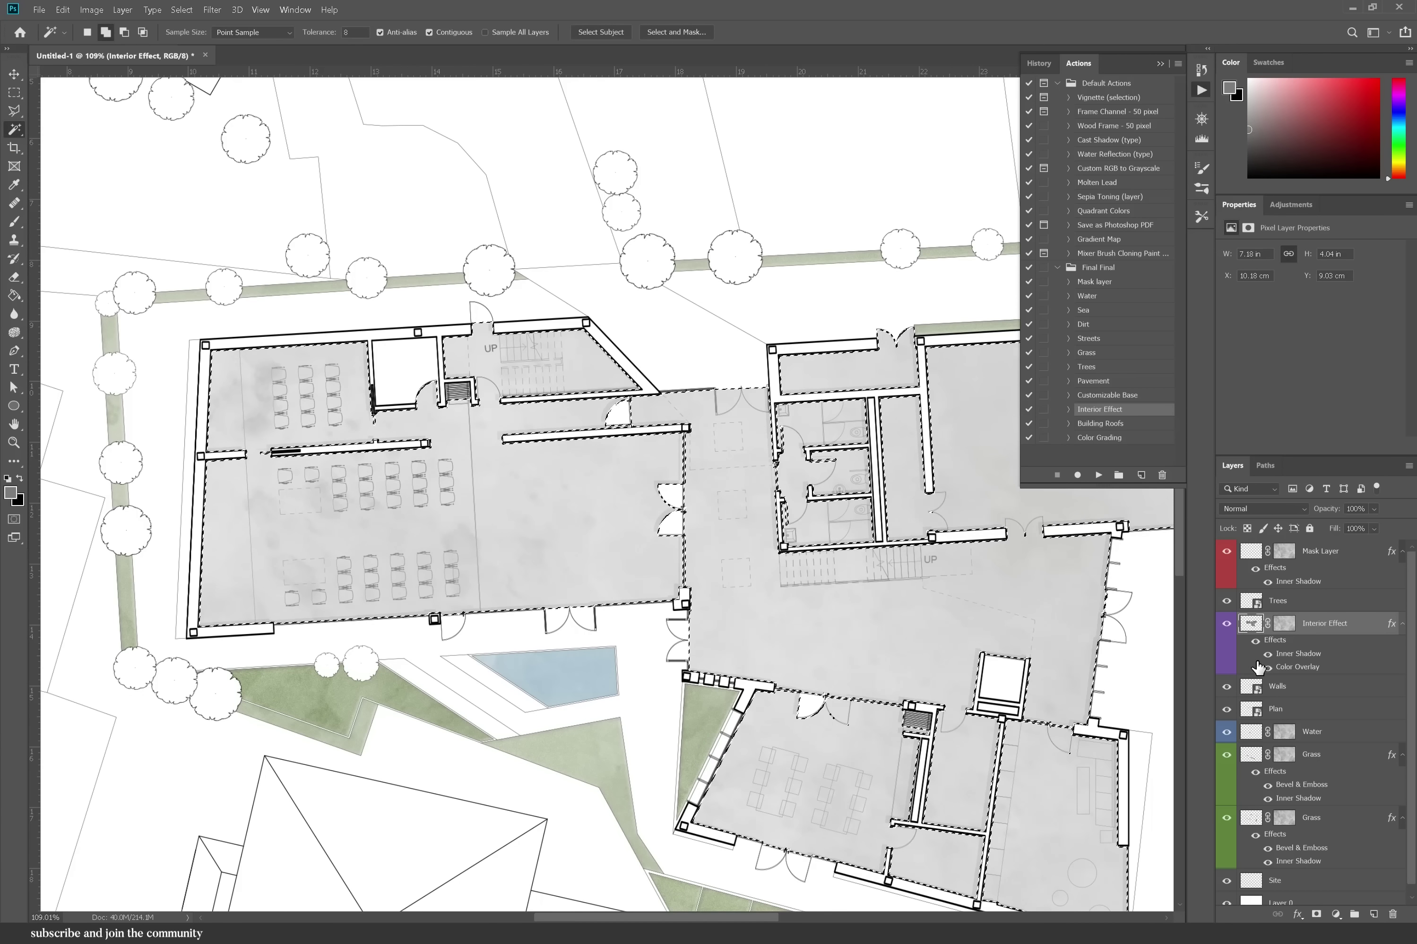
pyautogui.keyDown('ctrl'); pyautogui.click(422, 386); pyautogui.keyUp('ctrl')
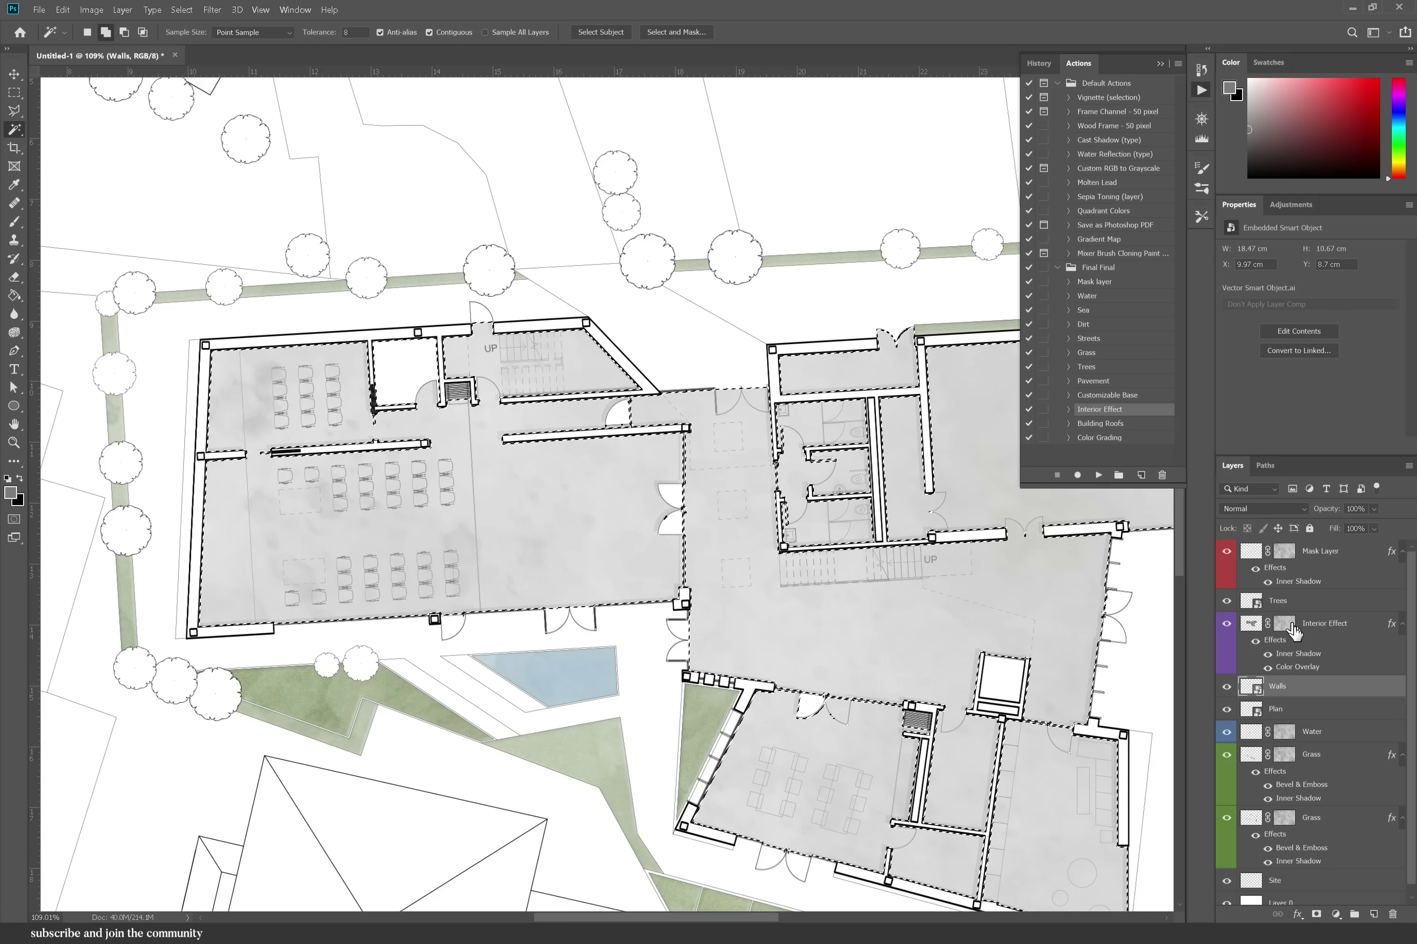
pyautogui.click(1256, 623)
pyautogui.click(14, 222)
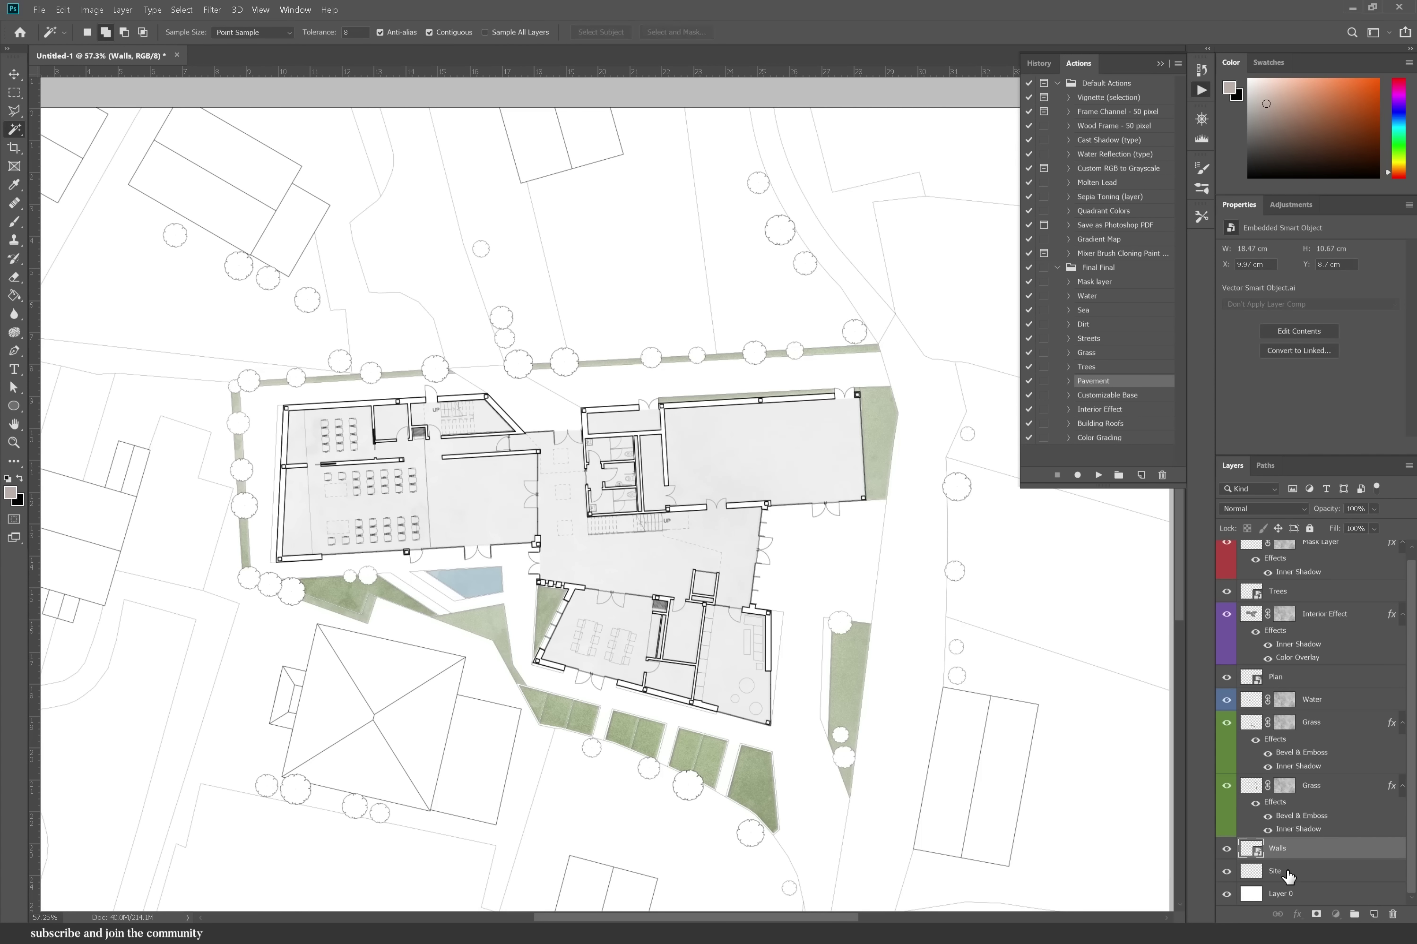
# - Merge the Site and Walls layers into a single Walls layer
pyautogui.keyDown('shift'); pyautogui.click(1288, 876); pyautogui.keyUp('shift')
pyautogui.rightClick(1288, 877)
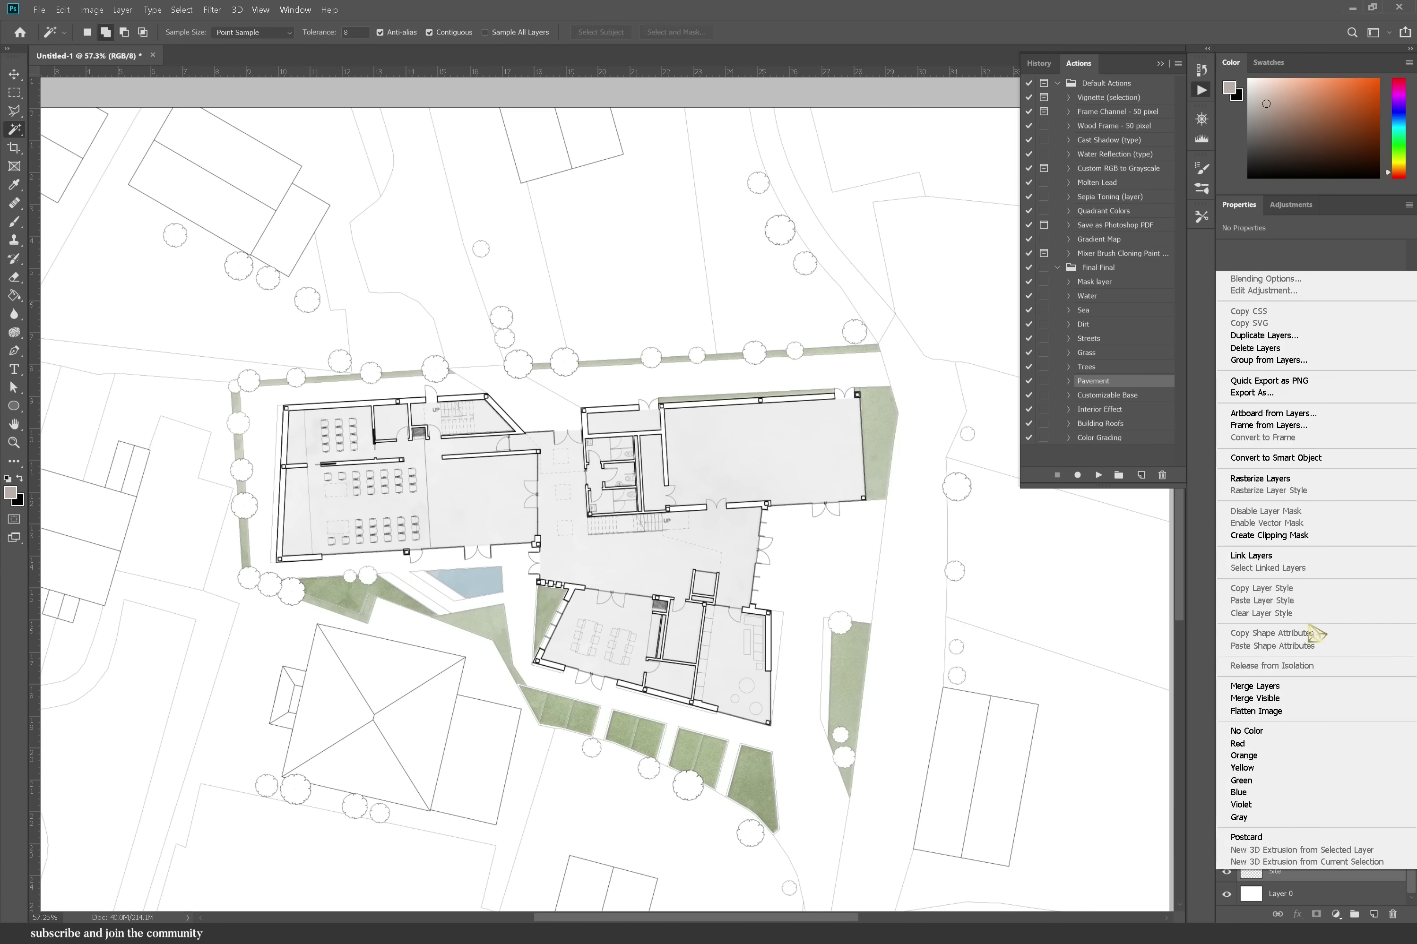
pyautogui.click(1250, 686)
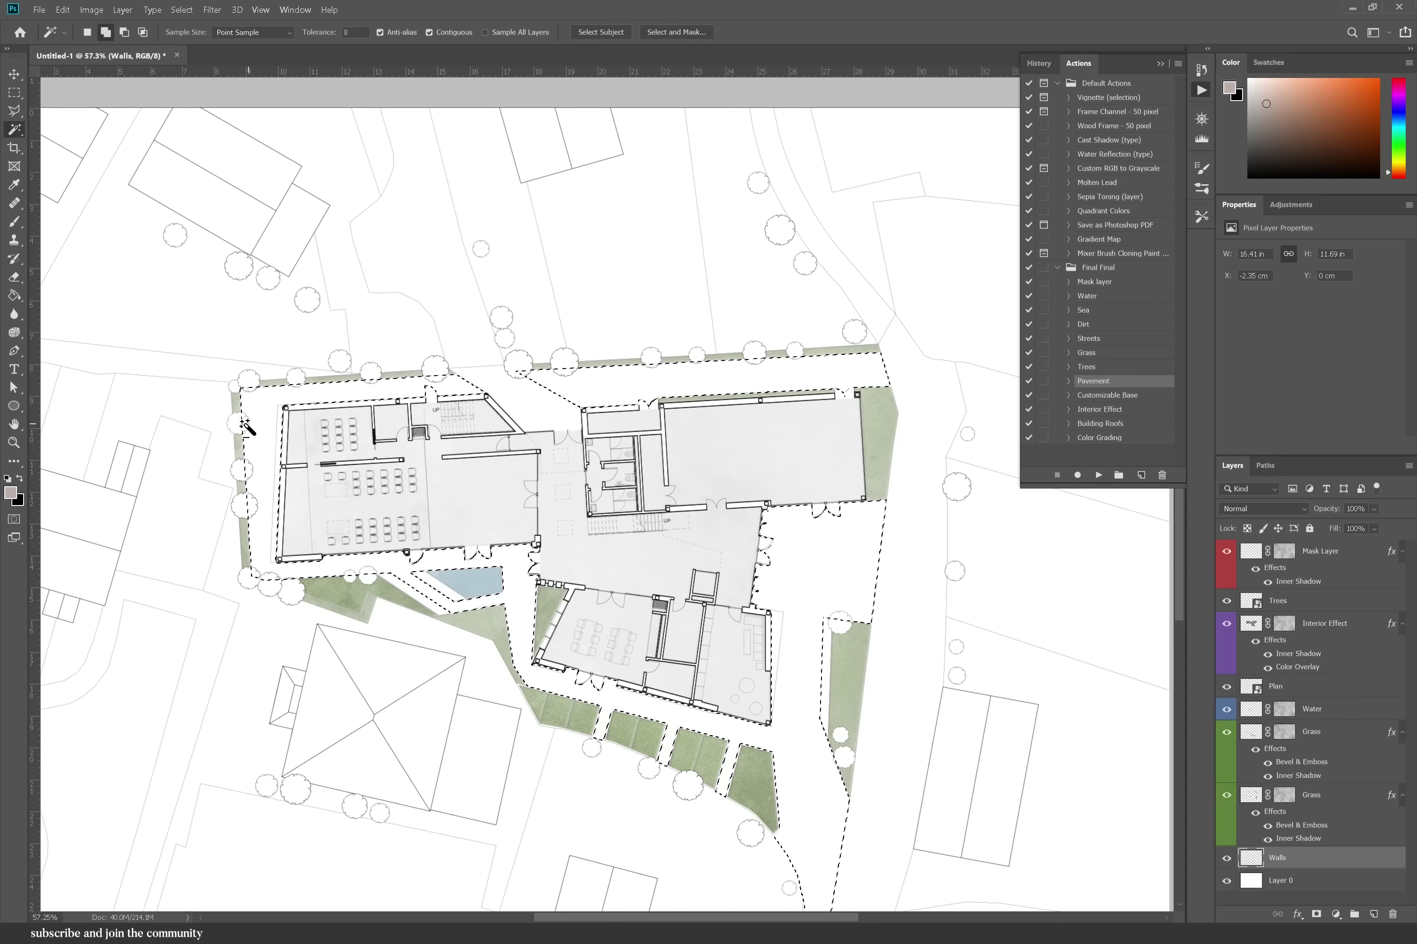
pyautogui.scroll(5, 246, 426)
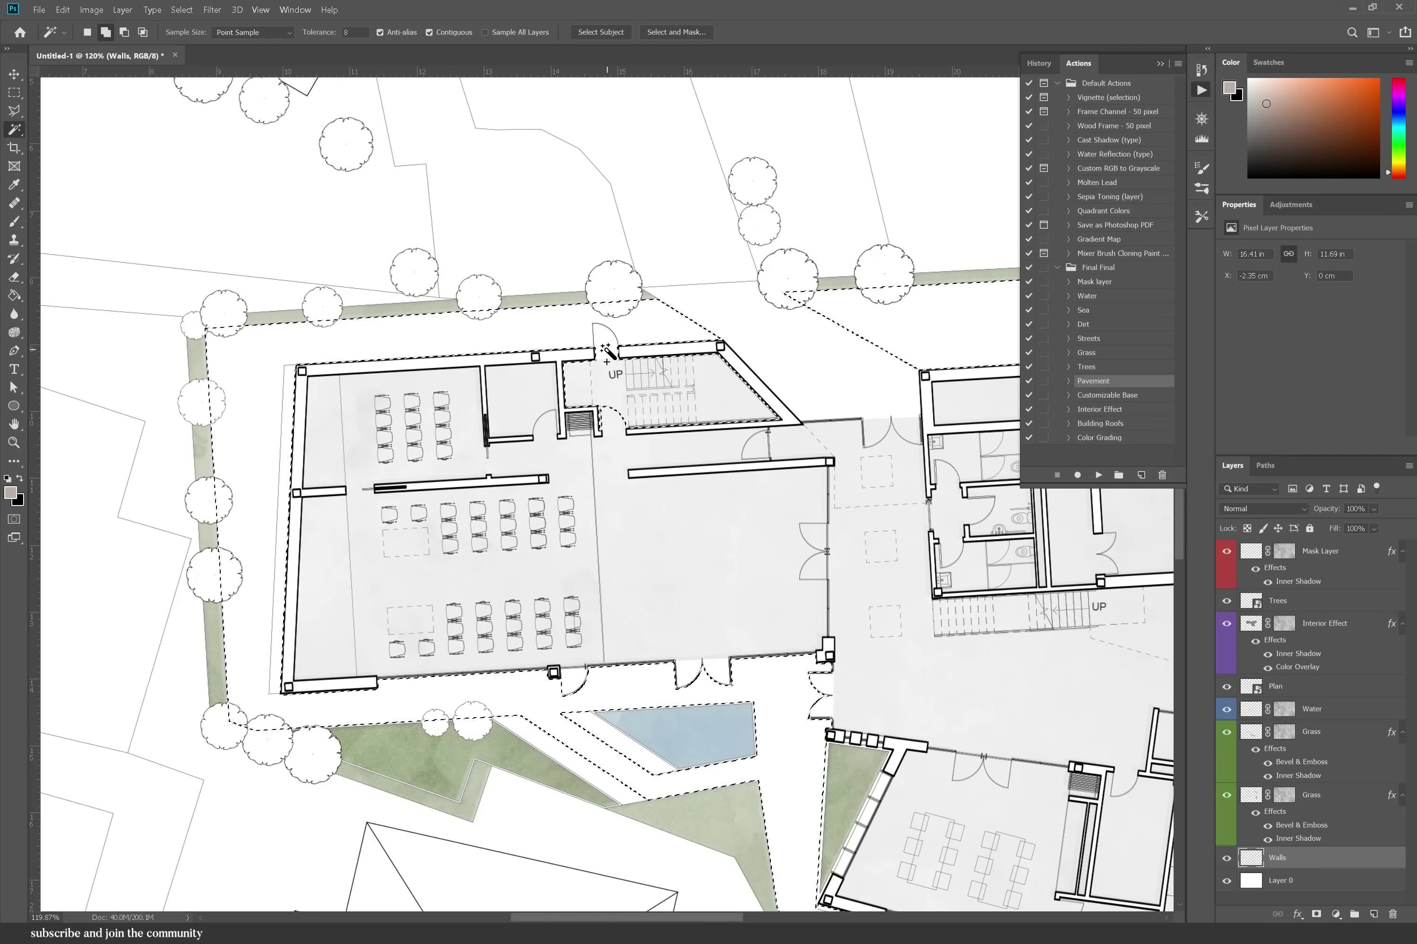
pyautogui.scroll(-3, 393, 390)
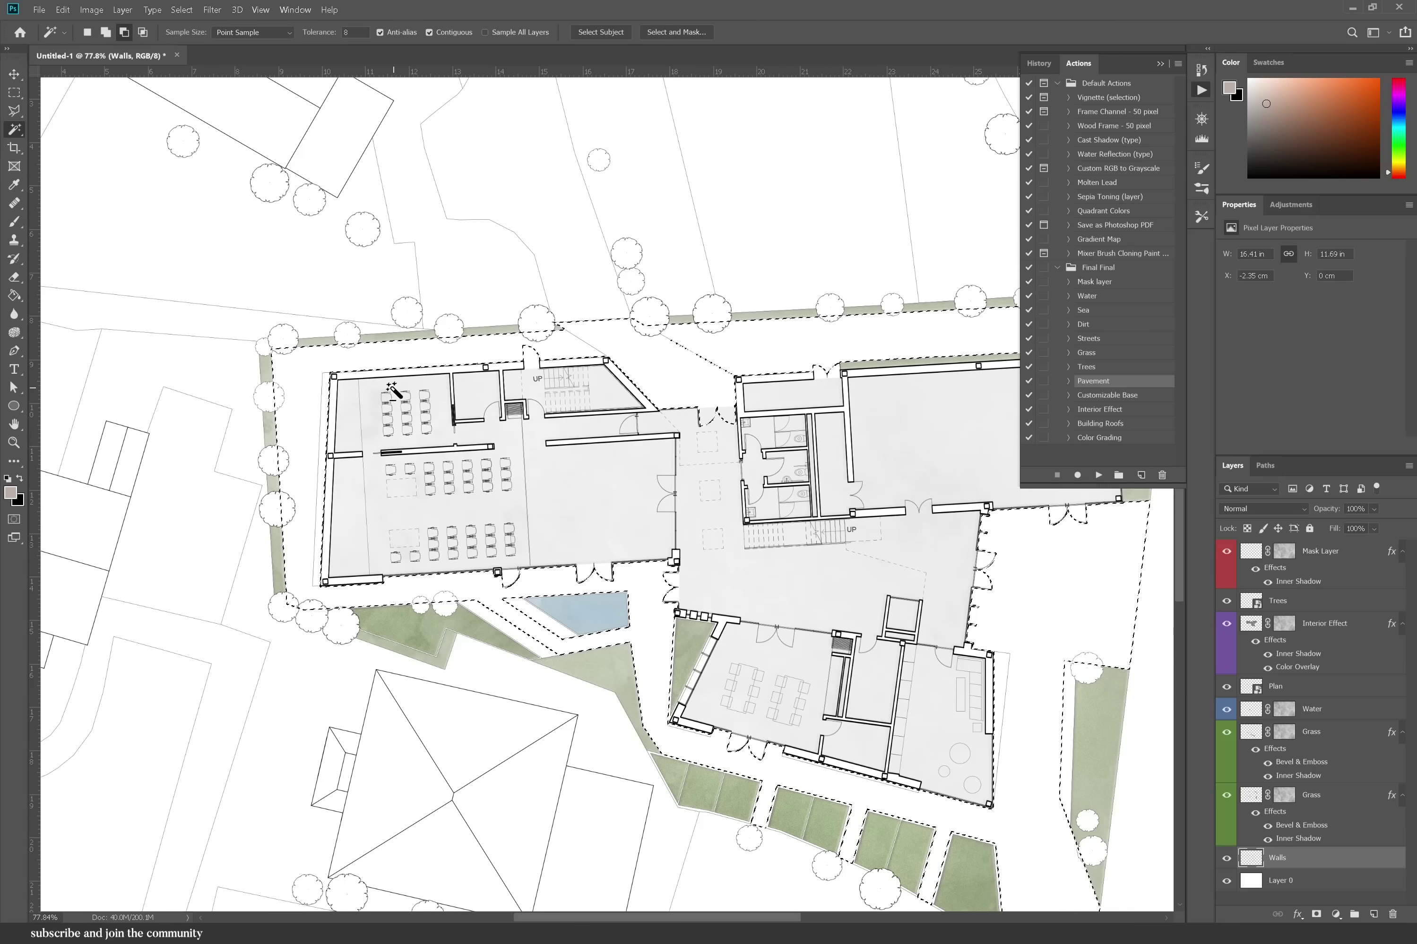
pyautogui.scroll(-2, 393, 390)
pyautogui.scroll(1, 618, 385)
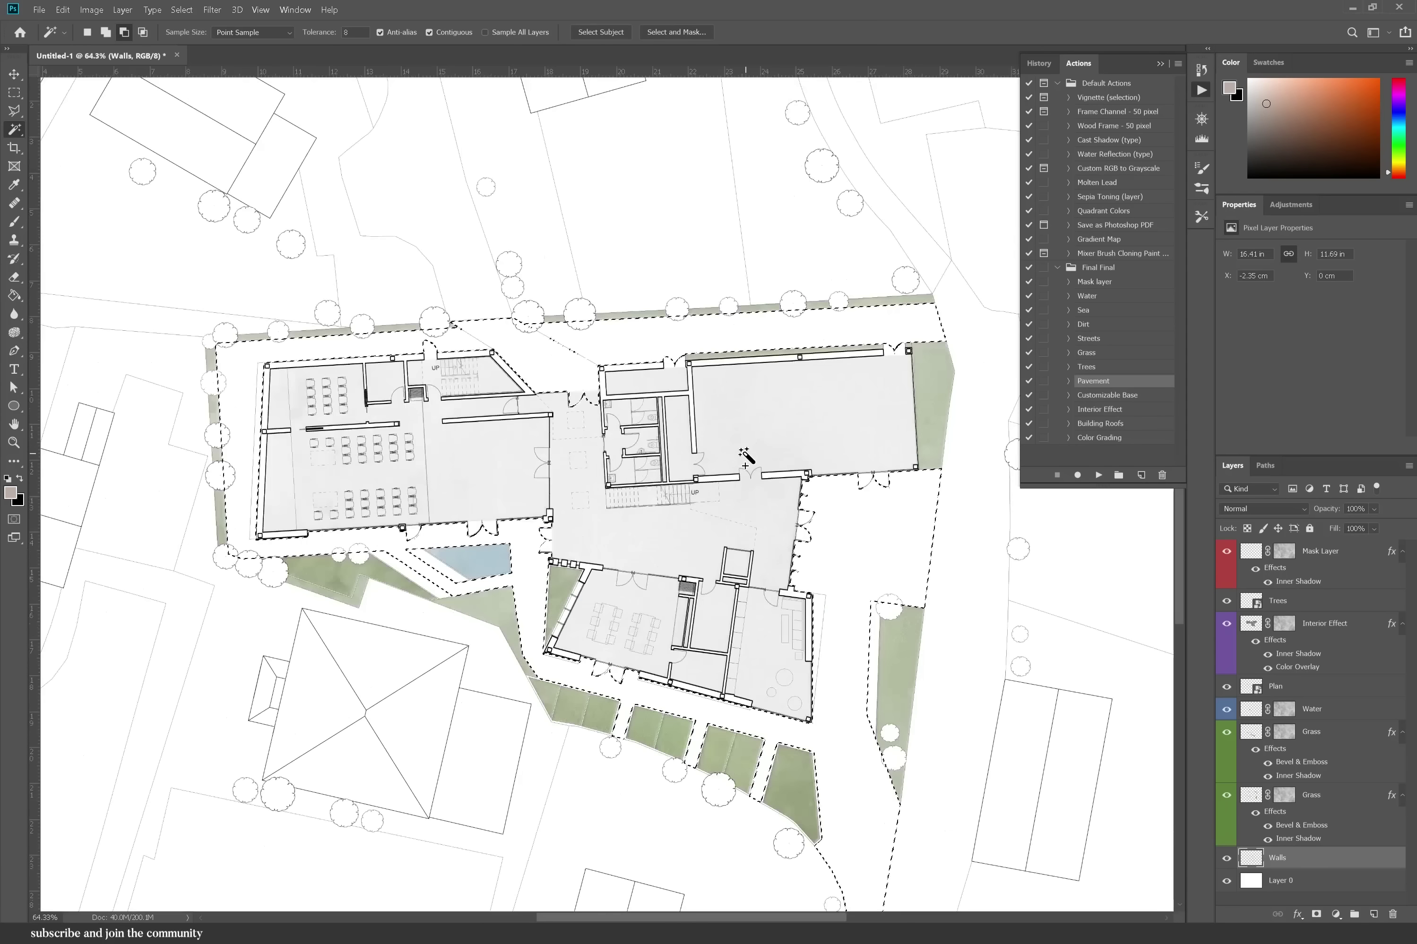
# - Run the Pavement action and give it a herringbone pattern with a cecece grey Color Overlay
pyautogui.click(1097, 474)
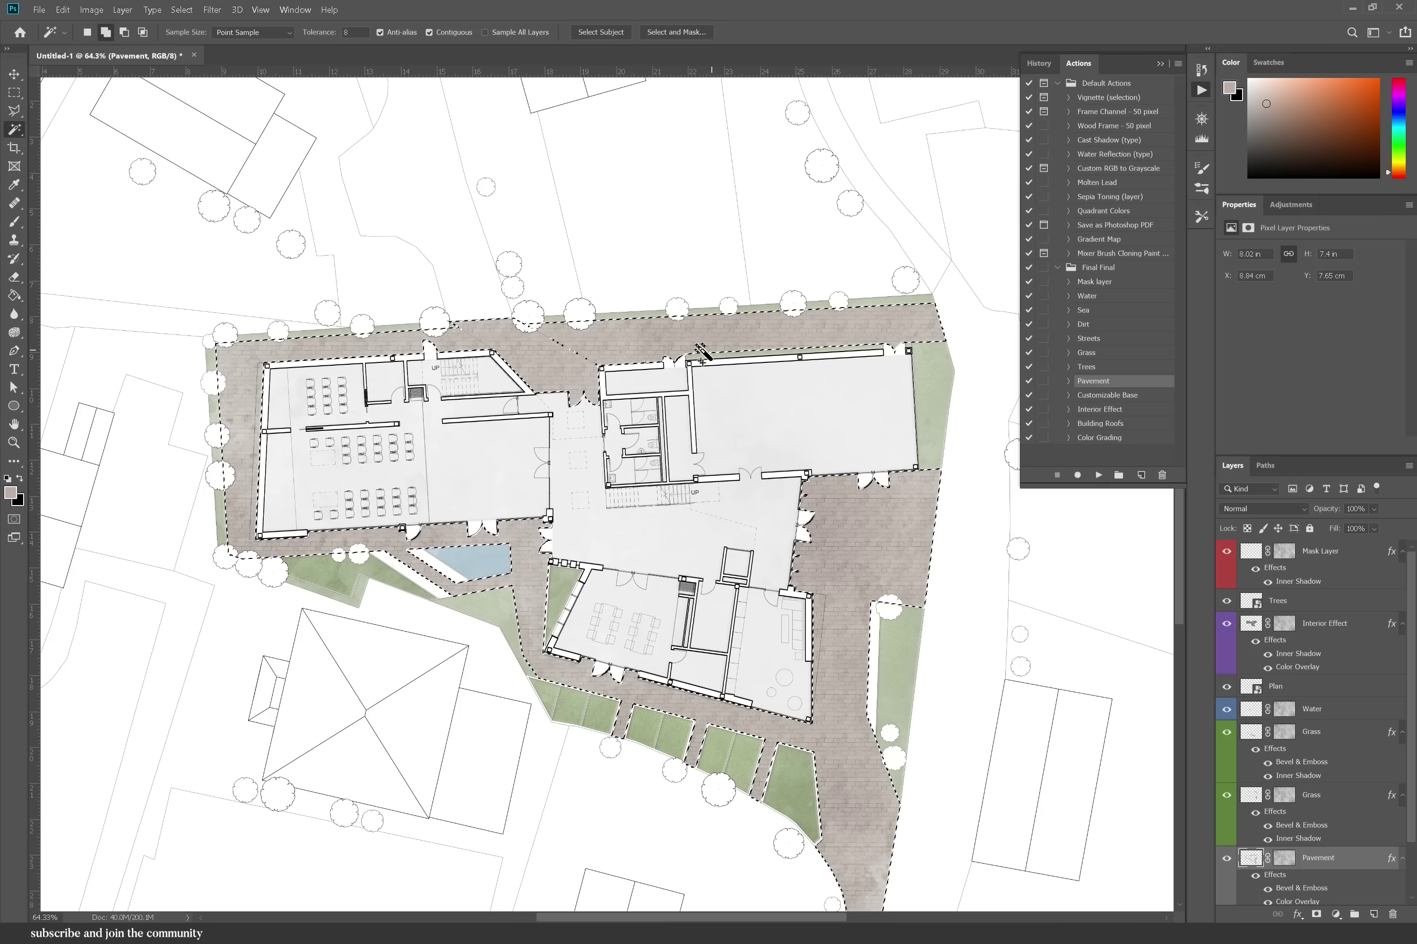
pyautogui.scroll(-2, 1302, 854)
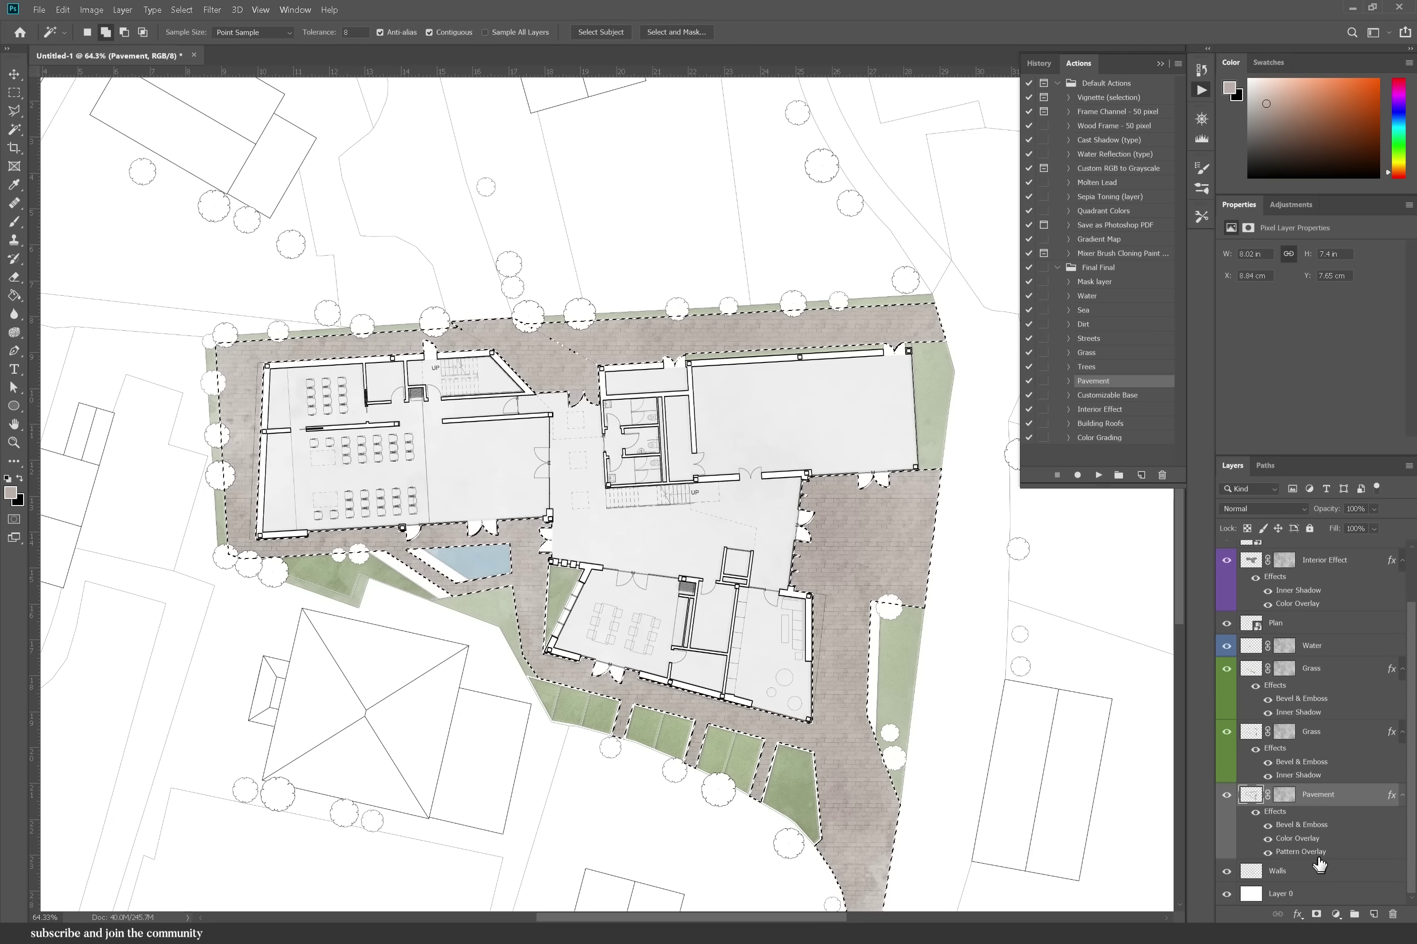
pyautogui.doubleClick(1317, 857)
pyautogui.click(1007, 513)
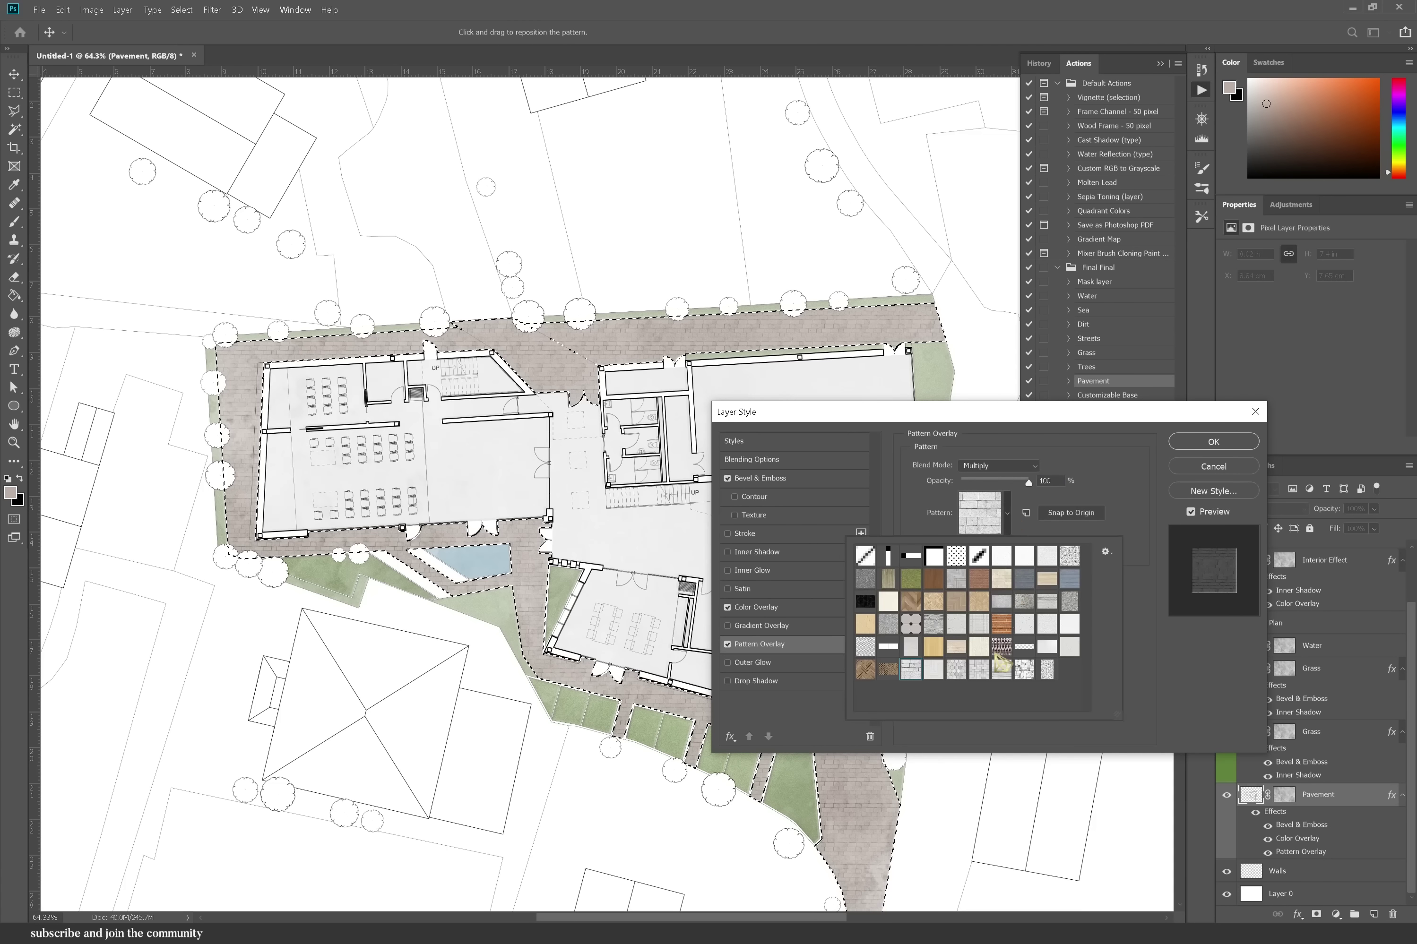
pyautogui.click(978, 671)
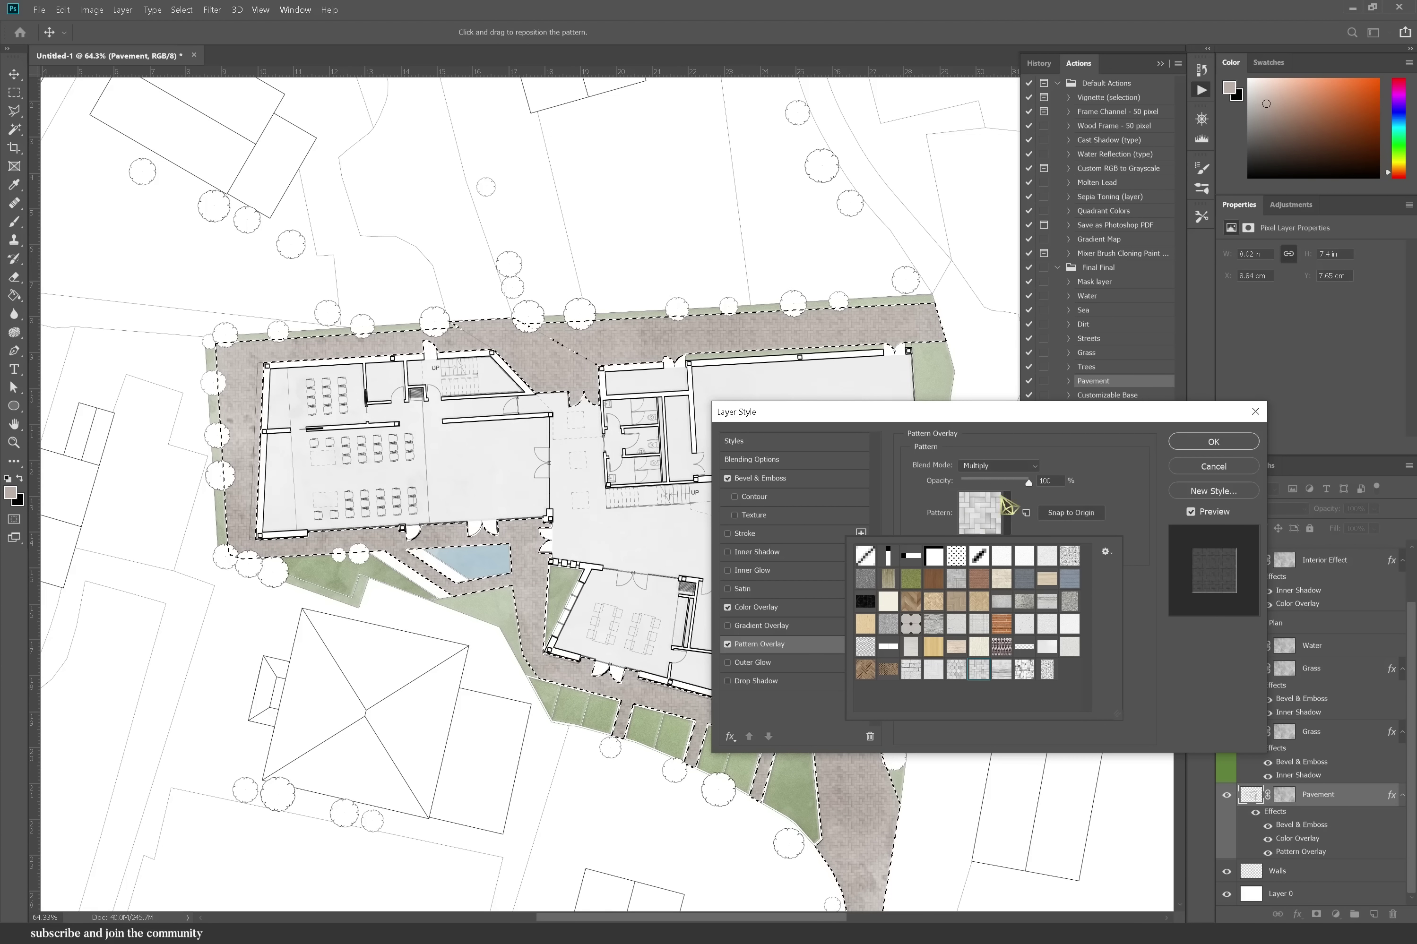
pyautogui.click(1091, 462)
pyautogui.click(768, 606)
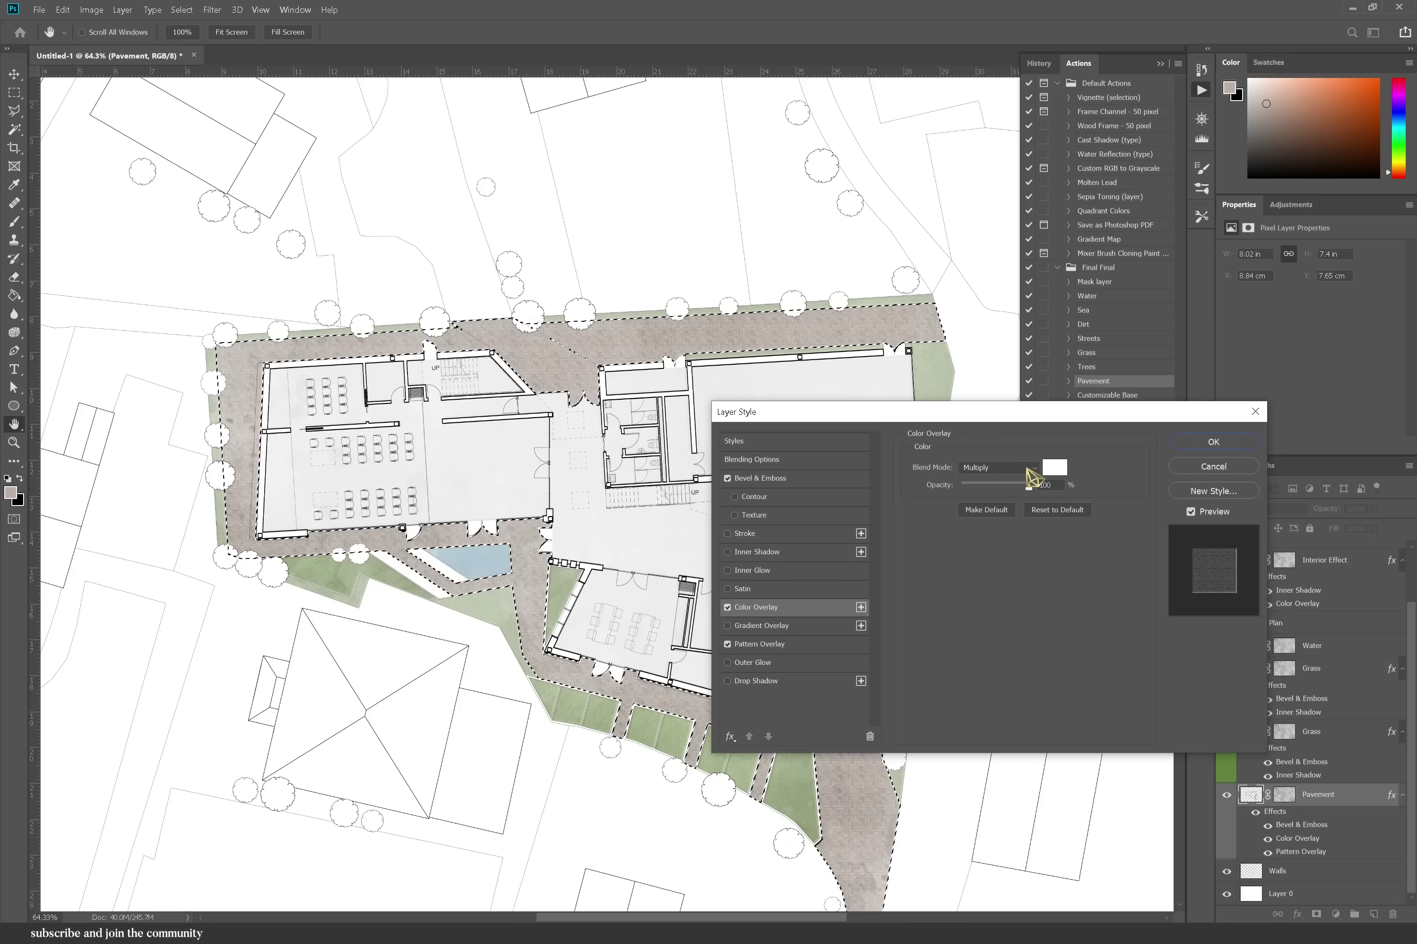
pyautogui.click(1053, 468)
pyautogui.write('cecece')
pyautogui.click(501, 297)
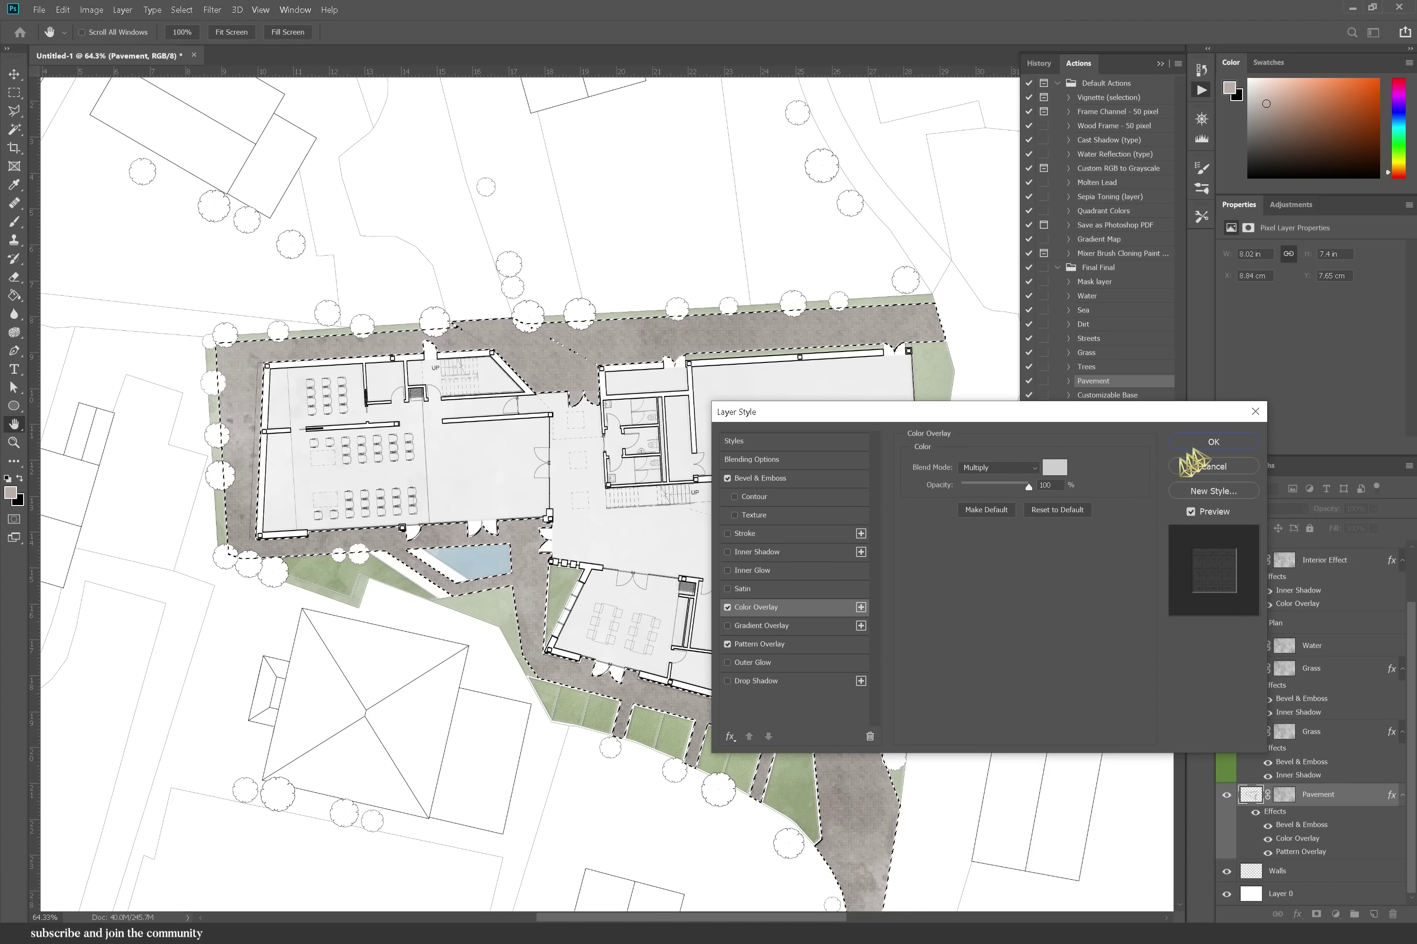
pyautogui.click(1212, 442)
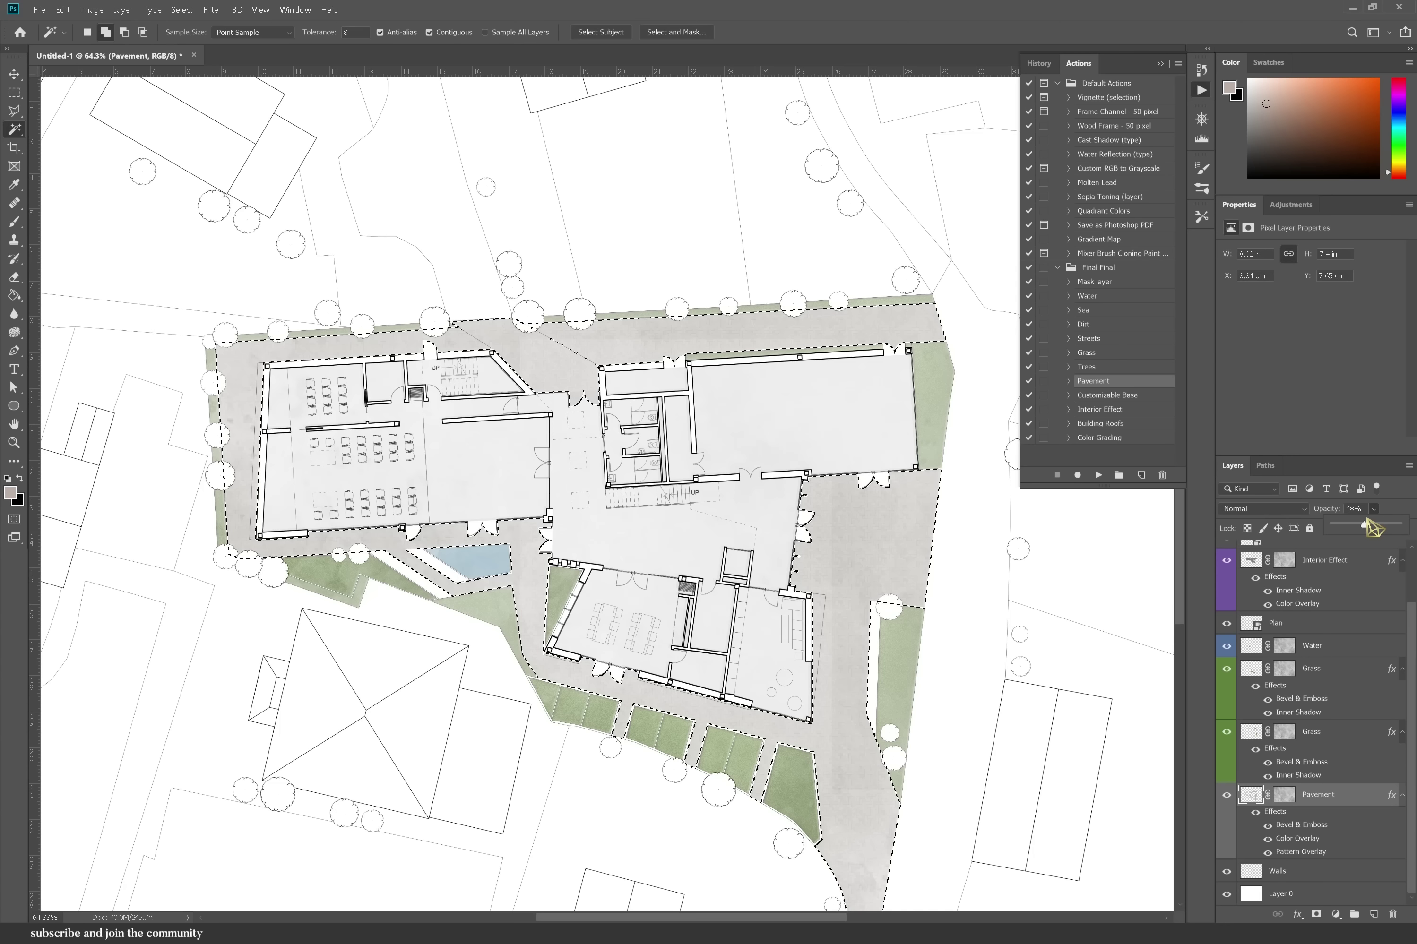
# - Brush grey paving over the doorway area and the east building's door swings
pyautogui.scroll(1, 1018, 592)
pyautogui.press('l')
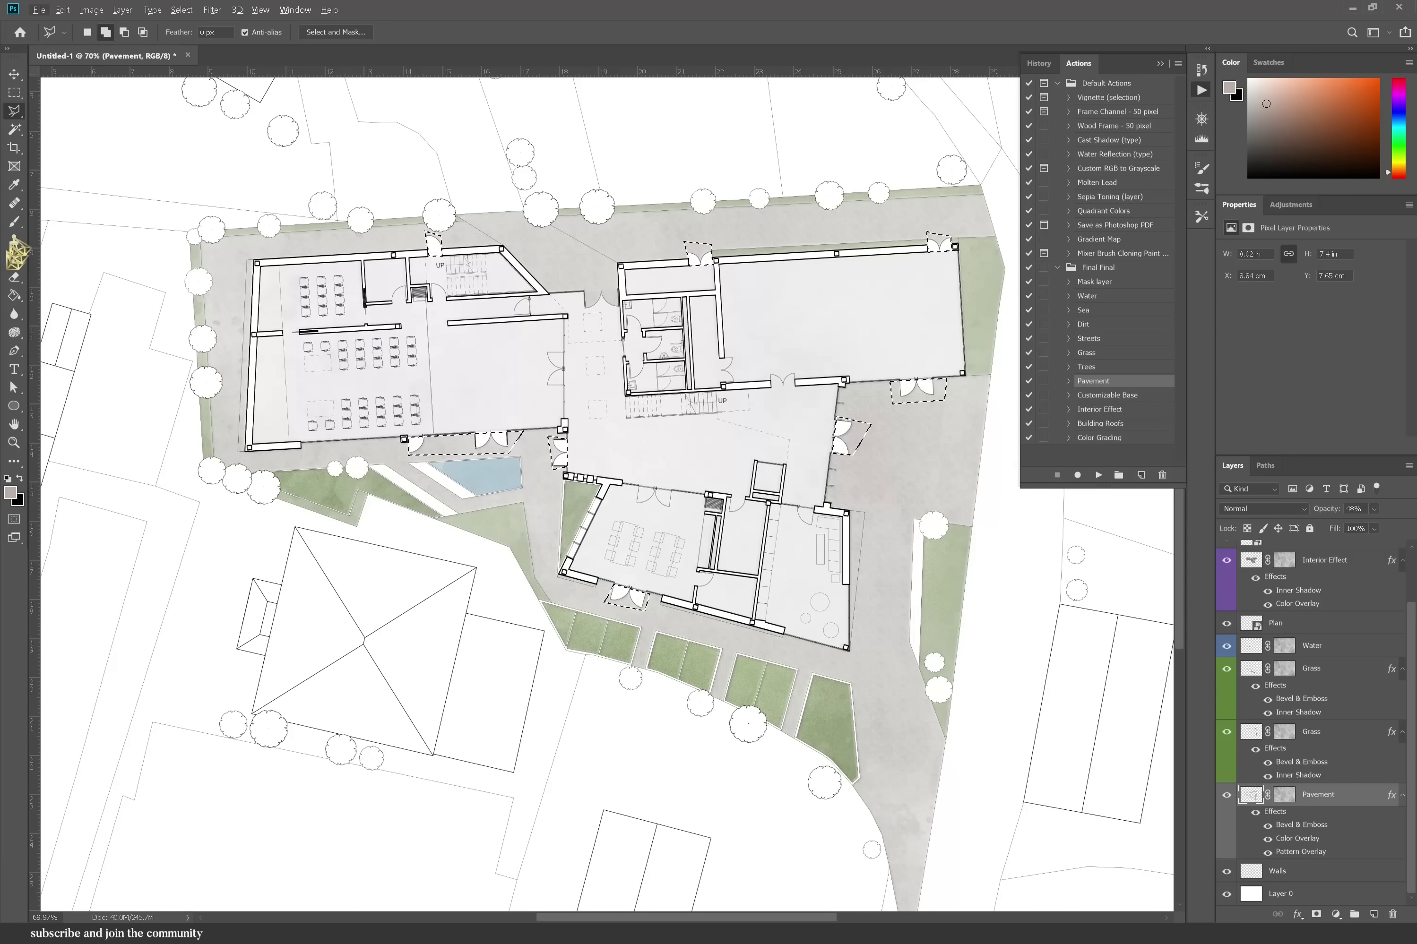
pyautogui.click(14, 221)
pyautogui.moveTo(378, 450)
pyautogui.mouseDown()
pyautogui.moveTo(472, 457)
pyautogui.moveTo(600, 500)
pyautogui.mouseUp()
pyautogui.moveTo(856, 433)
pyautogui.mouseDown()
pyautogui.moveTo(917, 373)
pyautogui.moveTo(933, 268)
pyautogui.moveTo(895, 497)
pyautogui.moveTo(832, 675)
pyautogui.moveTo(649, 412)
pyautogui.moveTo(633, 364)
pyautogui.moveTo(681, 427)
pyautogui.mouseUp()
# - Add a white Color Fill 1 layer, move it just above Pavement, and lower its opacity to 47%
pyautogui.click(1337, 914)
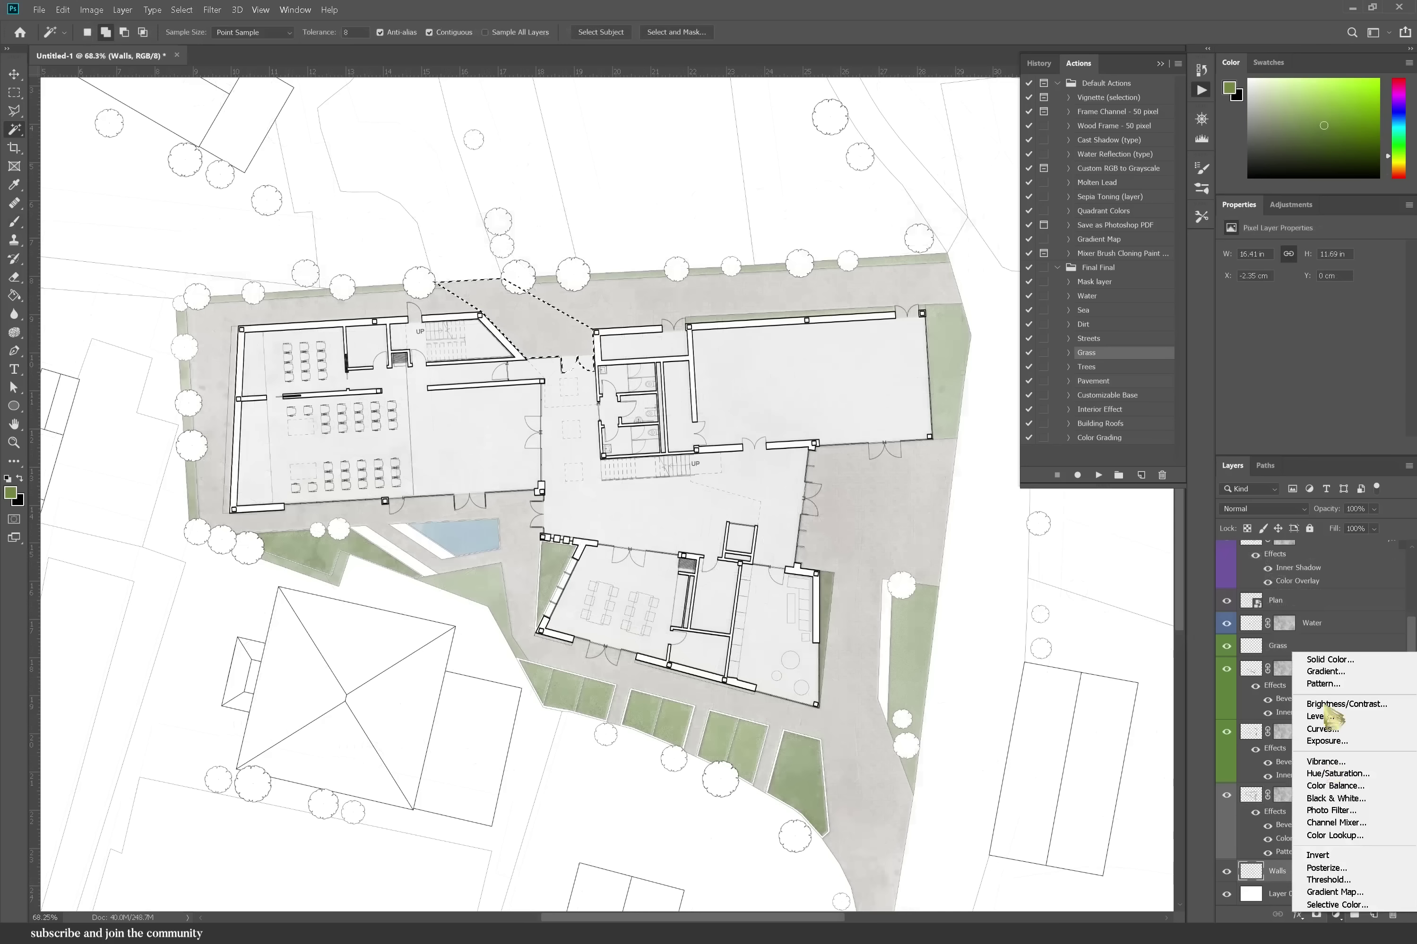
pyautogui.press('Escape')
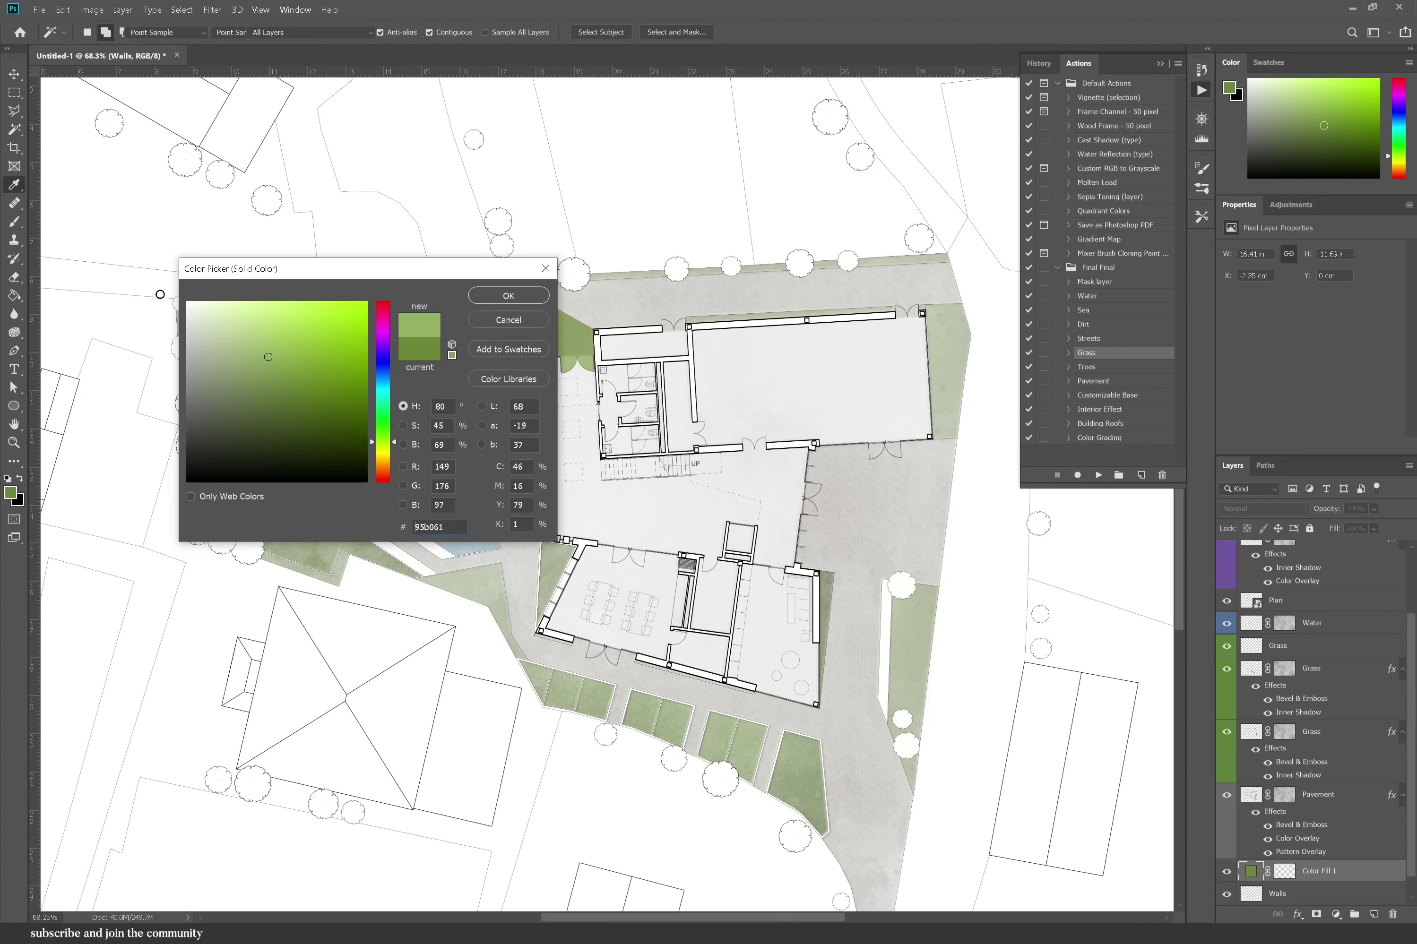
pyautogui.click(267, 357)
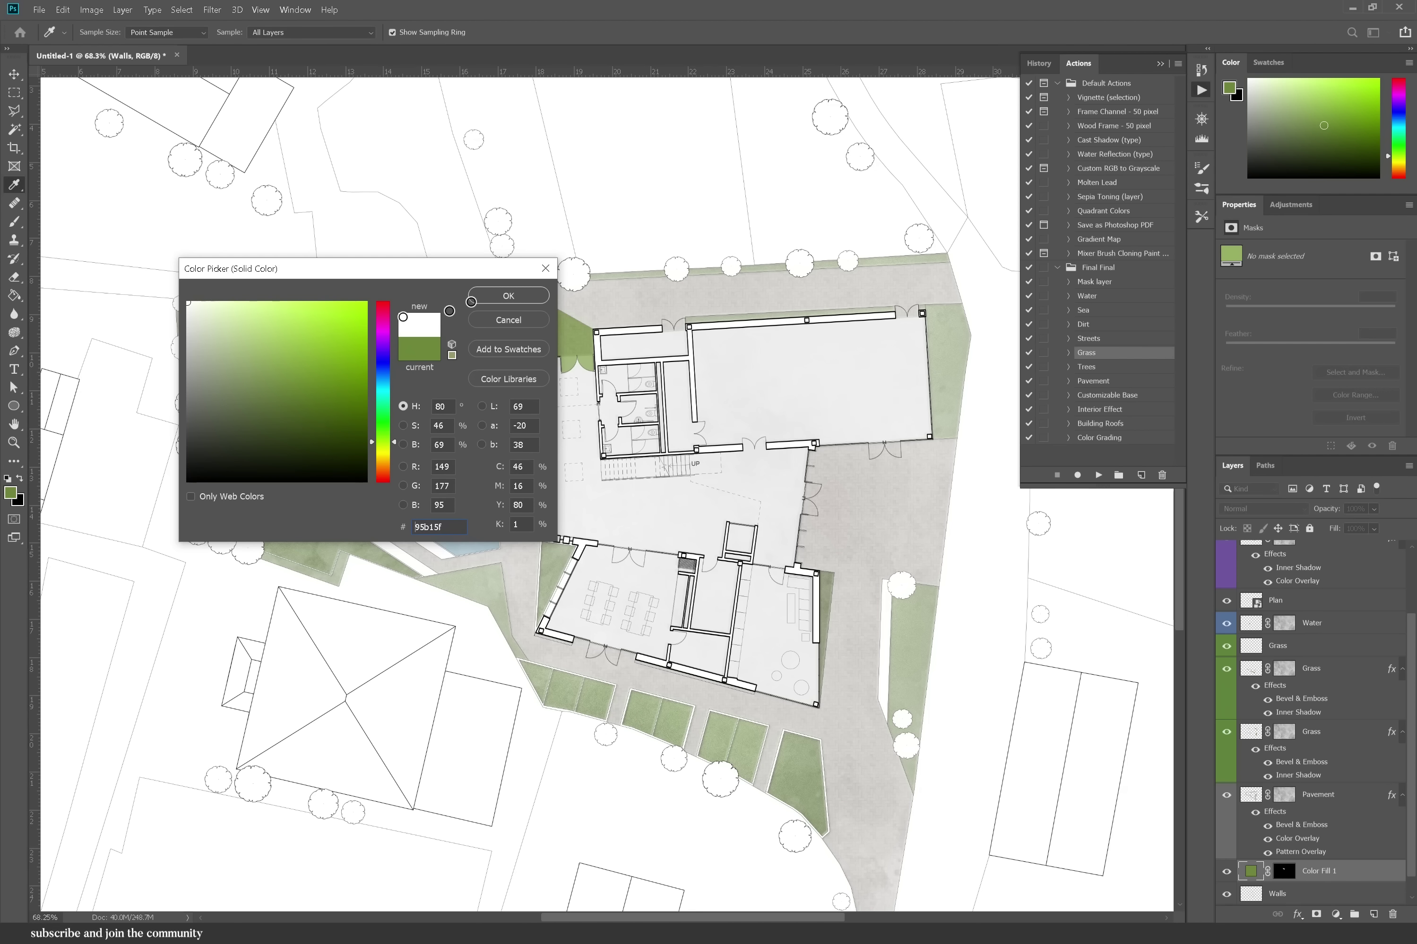
pyautogui.click(488, 295)
pyautogui.press('w')
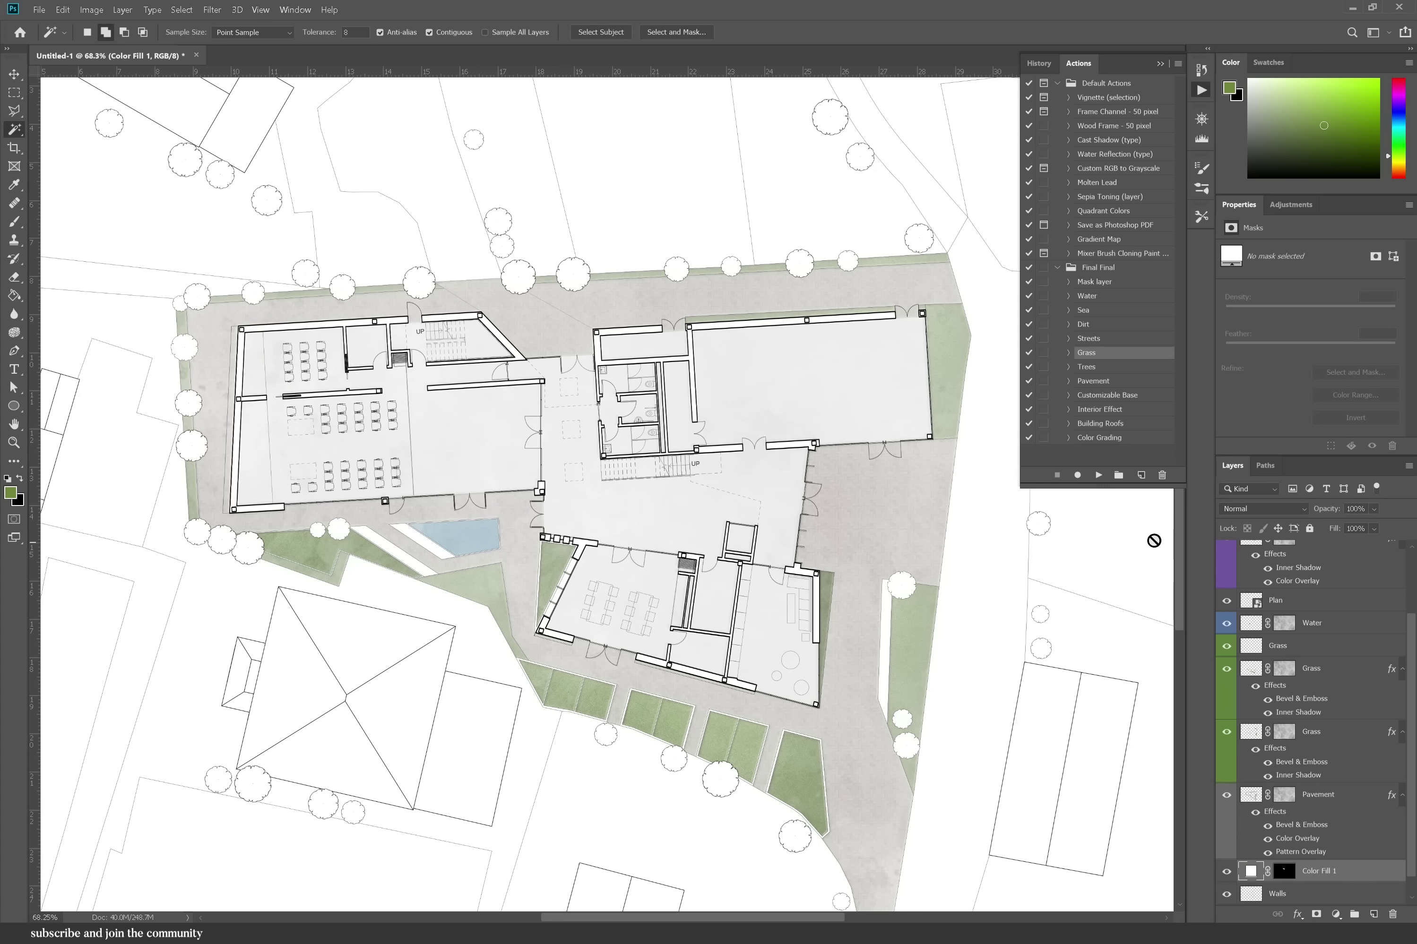
pyautogui.moveTo(1287, 864); pyautogui.dragTo(1320, 785)
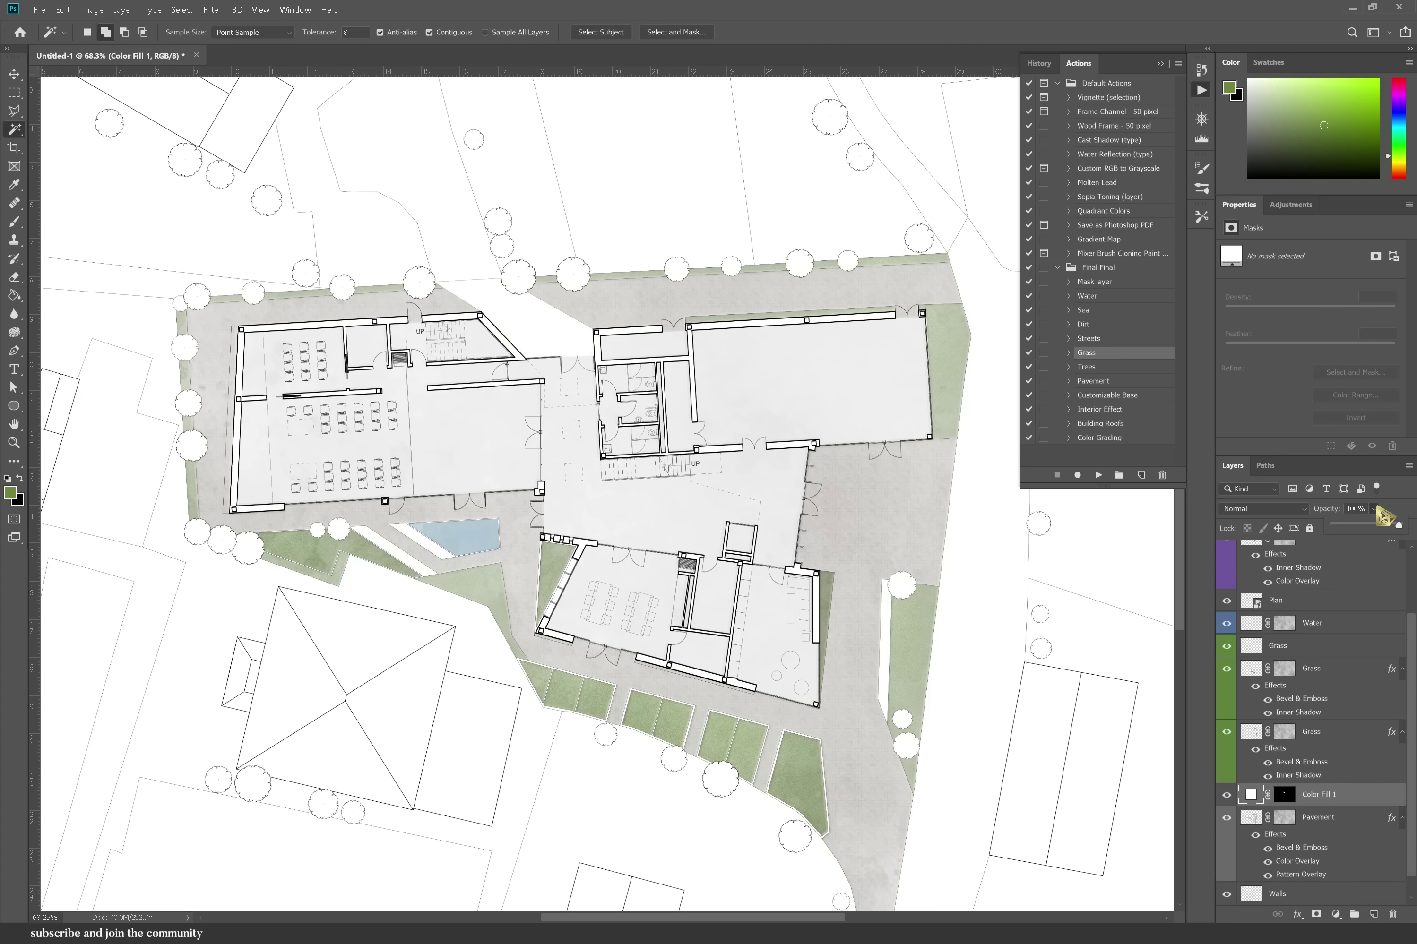
pyautogui.moveTo(1368, 527); pyautogui.dragTo(1357, 529)
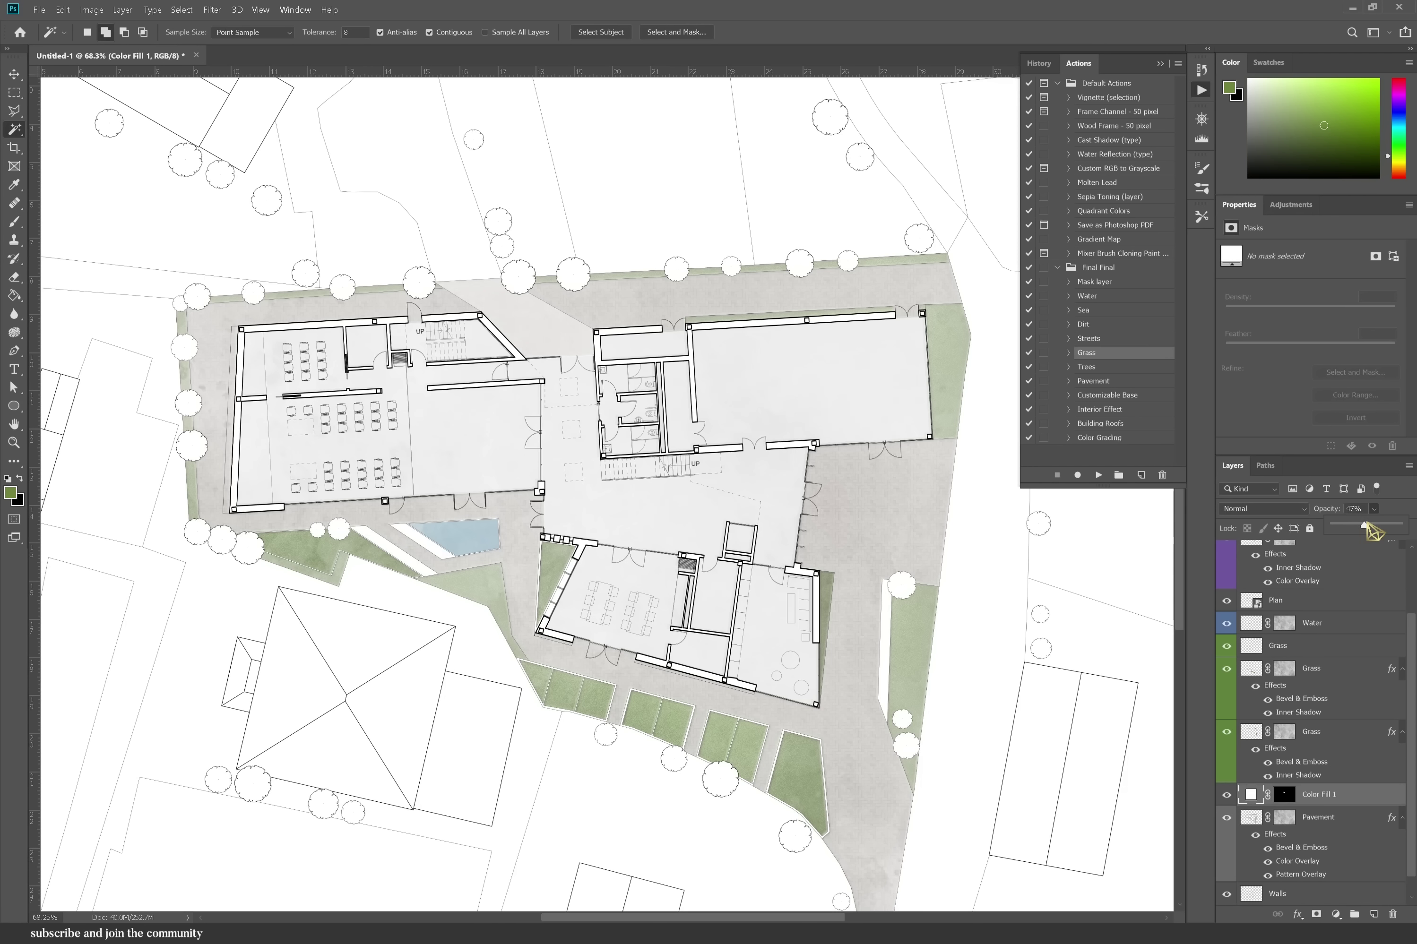
pyautogui.scroll(-1, 463, 409)
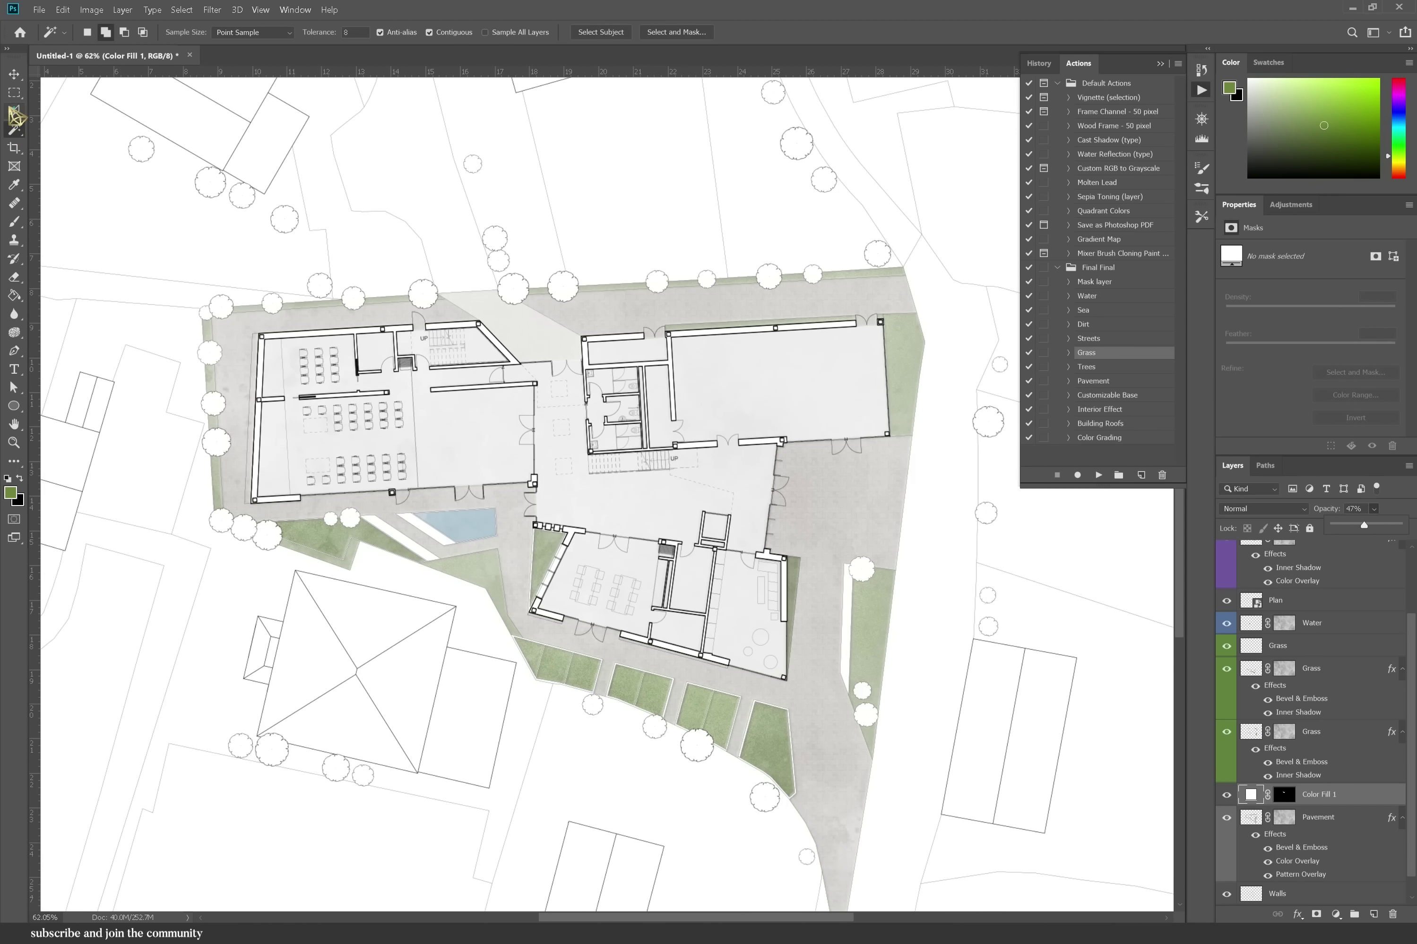
# - Polygonal Lasso the paved plaza and fill it white on the Color Fill 1 mask
pyautogui.click(13, 113)
pyautogui.scroll(3, 902, 722)
pyautogui.scroll(-3, 659, 310)
pyautogui.scroll(3, 658, 310)
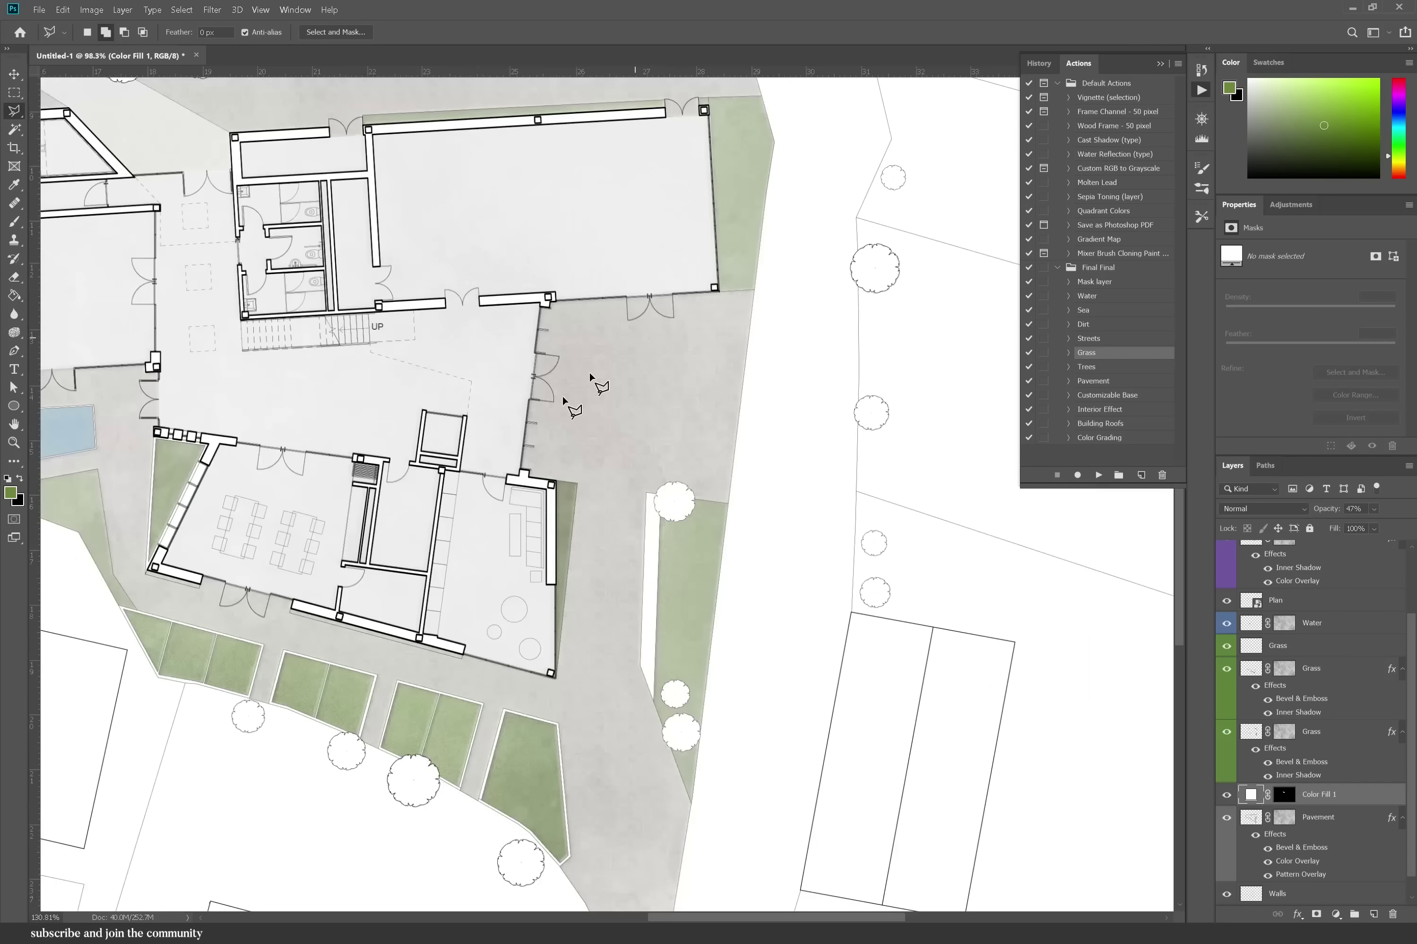
pyautogui.scroll(2, 590, 377)
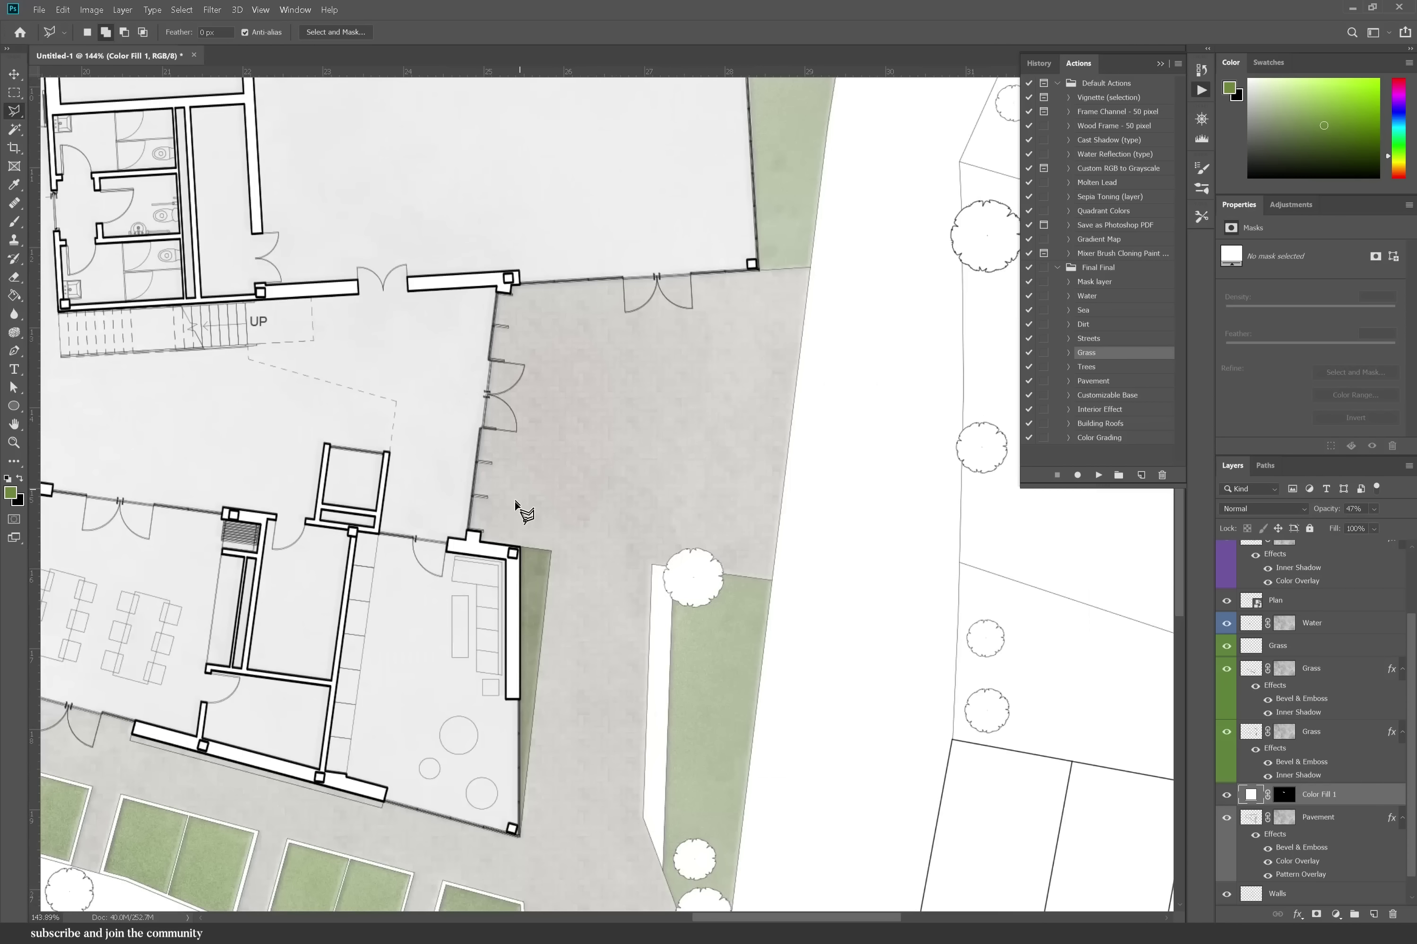
pyautogui.click(528, 307)
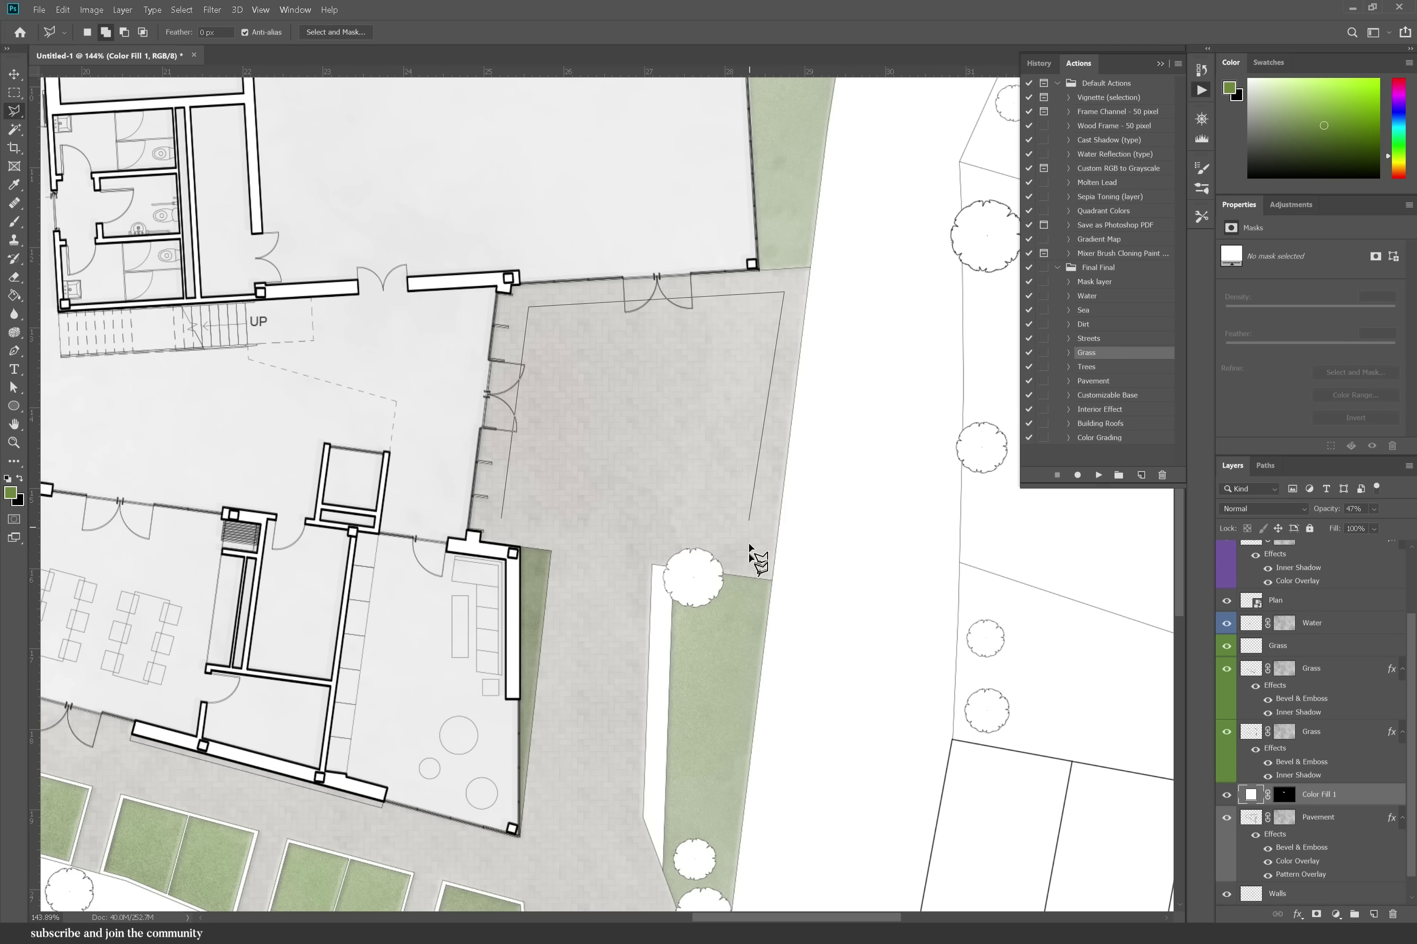
pyautogui.doubleClick(750, 551)
pyautogui.scroll(-5, 813, 466)
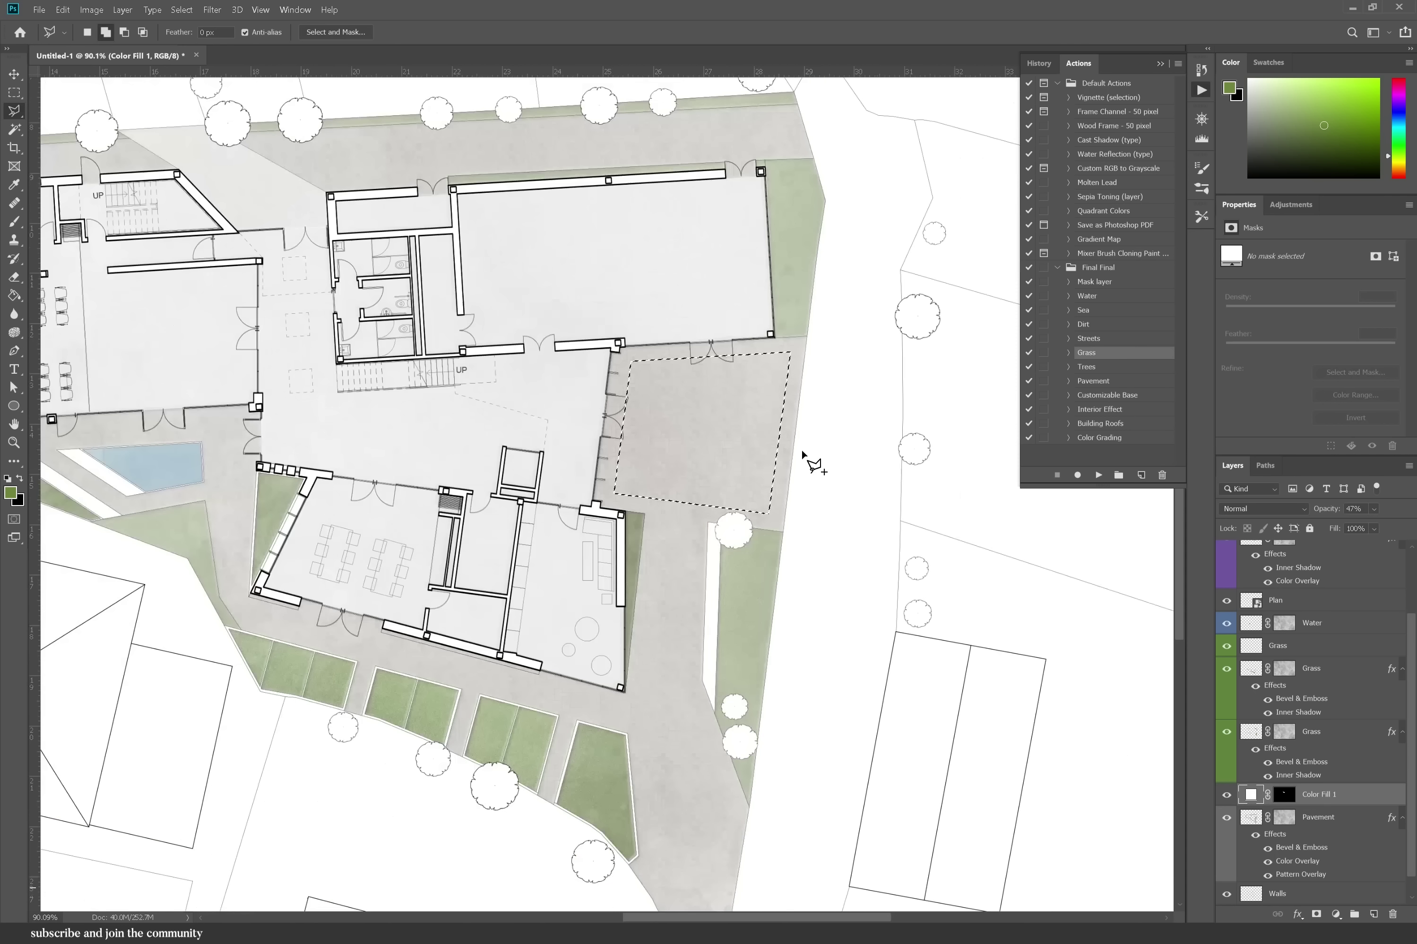
pyautogui.hotkey('ctrl', '\\')
pyautogui.press('d')
pyautogui.hotkey('alt', 'BackSpace')
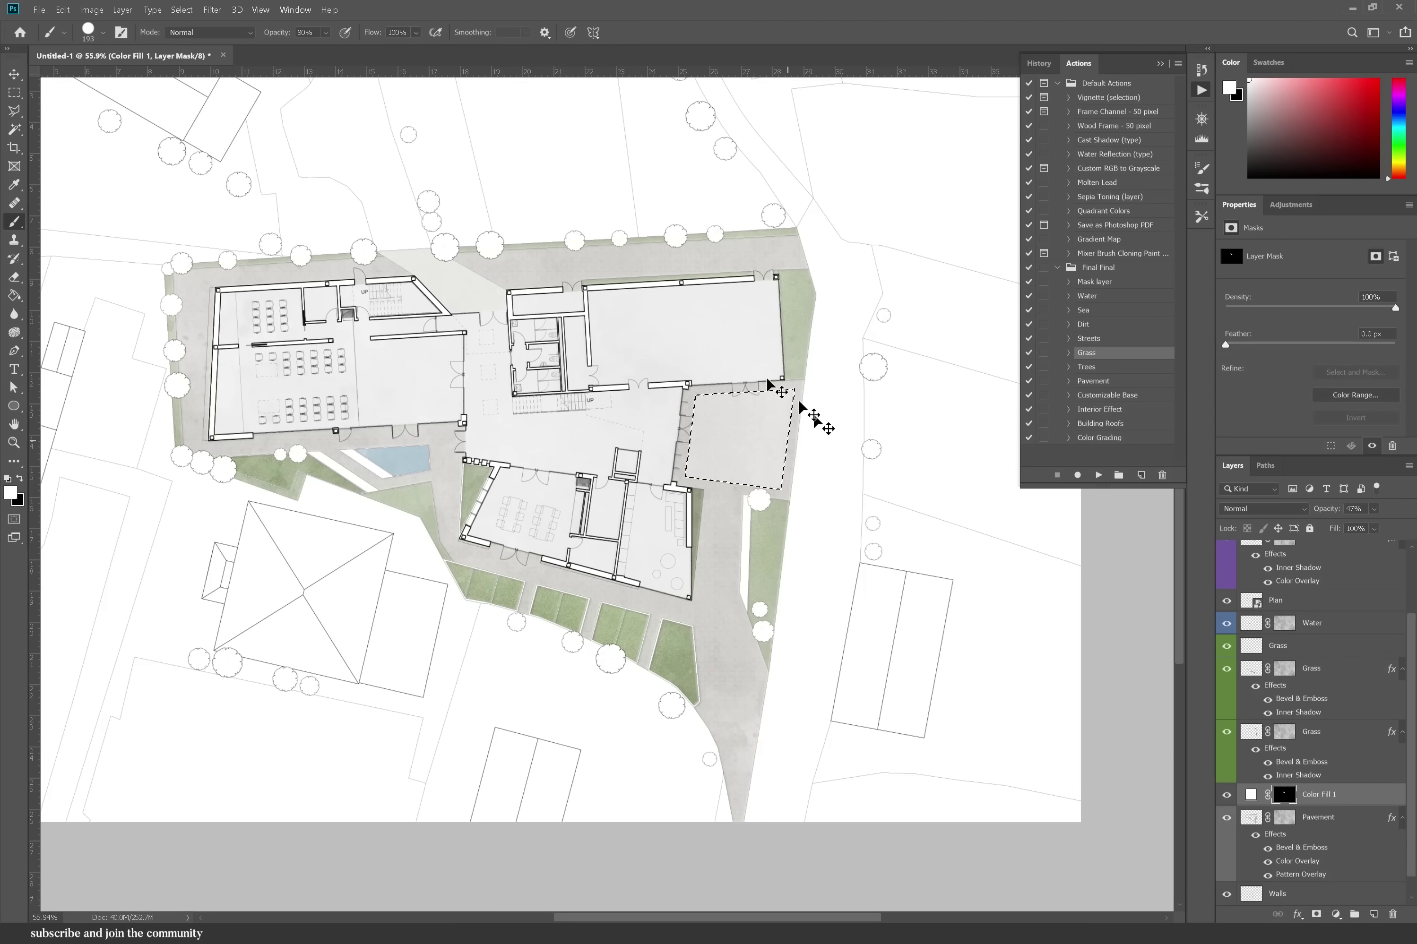
pyautogui.hotkey('ctrl', 'd')
# - Select the south path and set a Brush at 100% opacity to lighten it
pyautogui.scroll(3, 750, 506)
pyautogui.scroll(3, 743, 502)
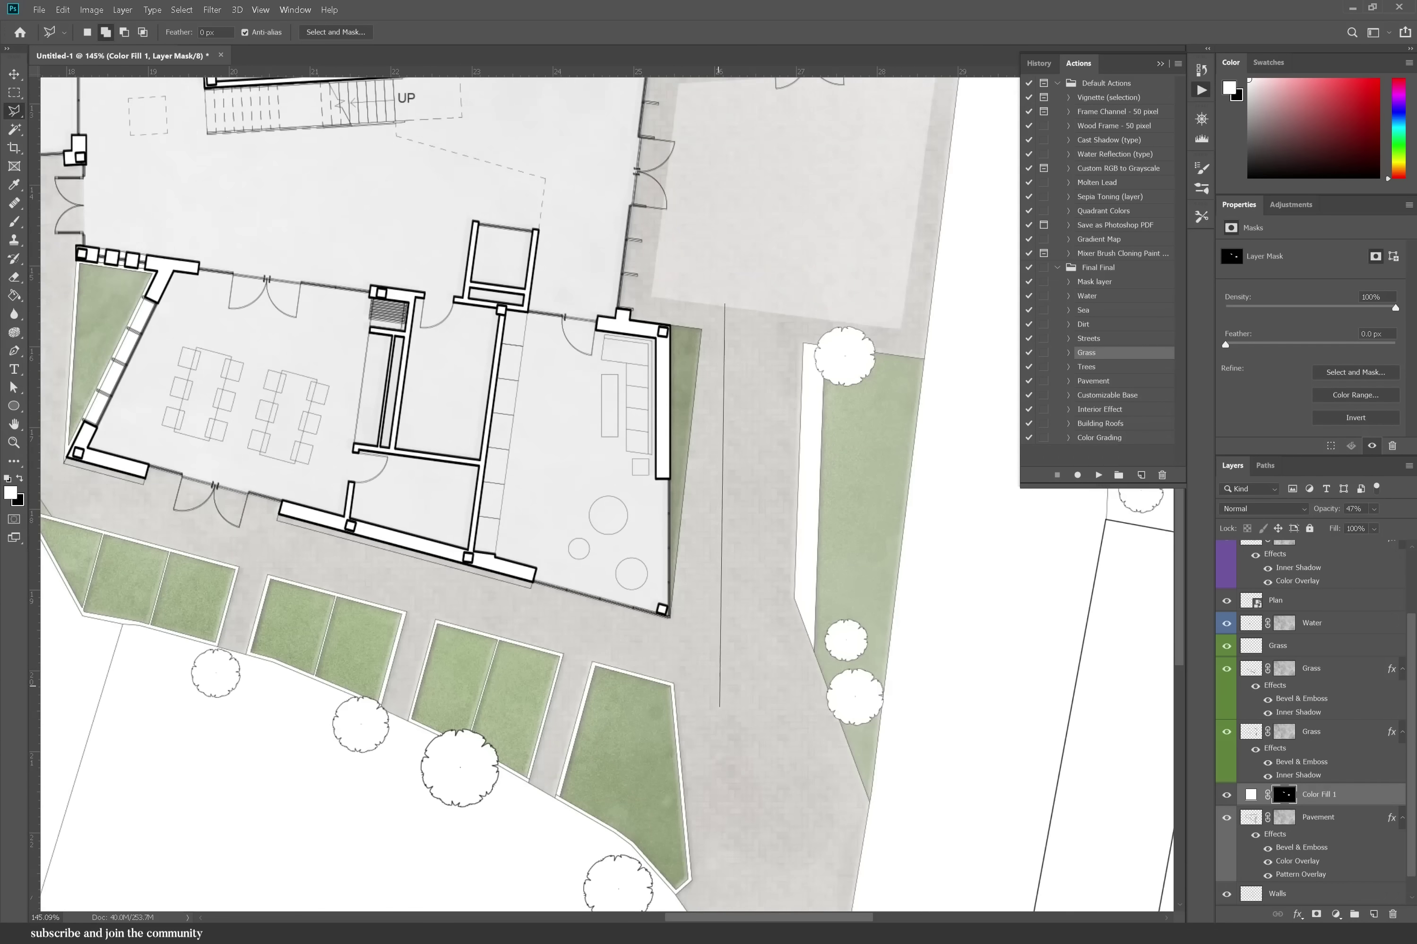
pyautogui.scroll(-3, 719, 708)
pyautogui.click(691, 530)
pyautogui.scroll(-4, 691, 530)
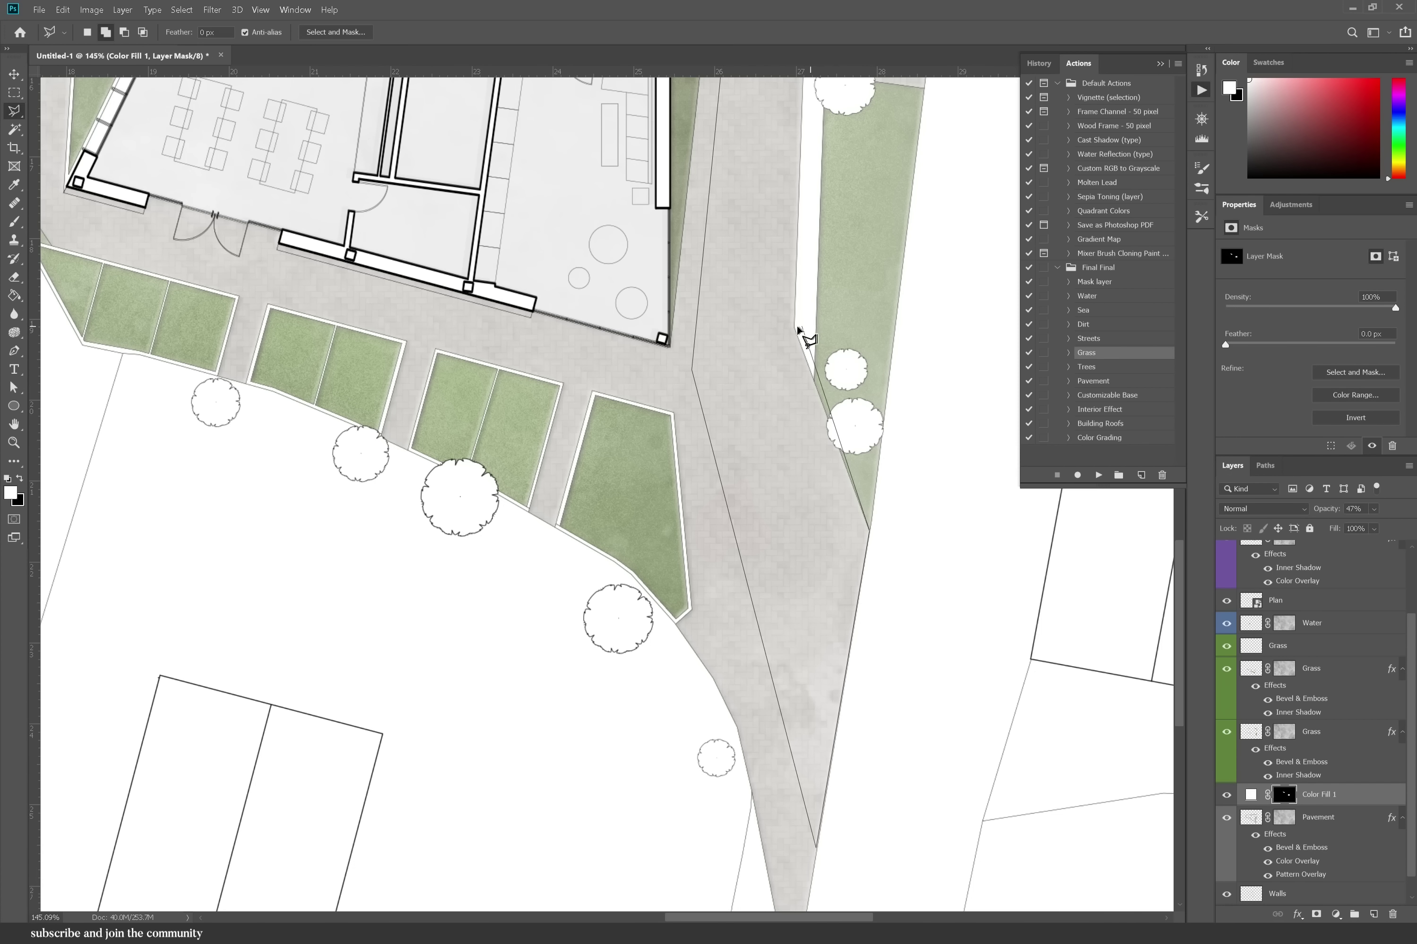
pyautogui.scroll(-3, 795, 330)
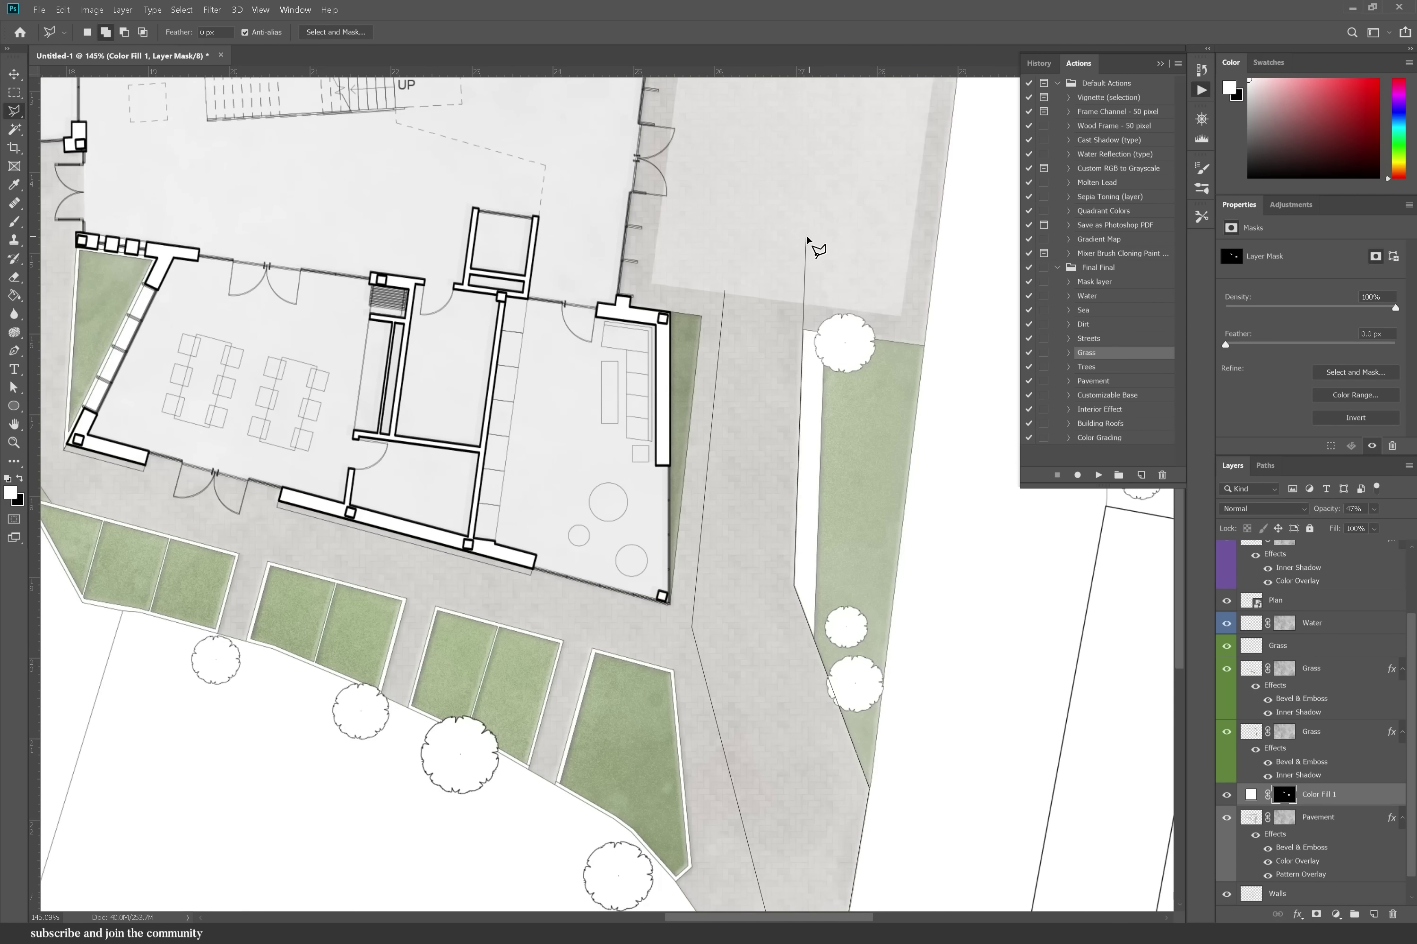
pyautogui.doubleClick(761, 243)
pyautogui.press('b')
pyautogui.scroll(-2, 694, 245)
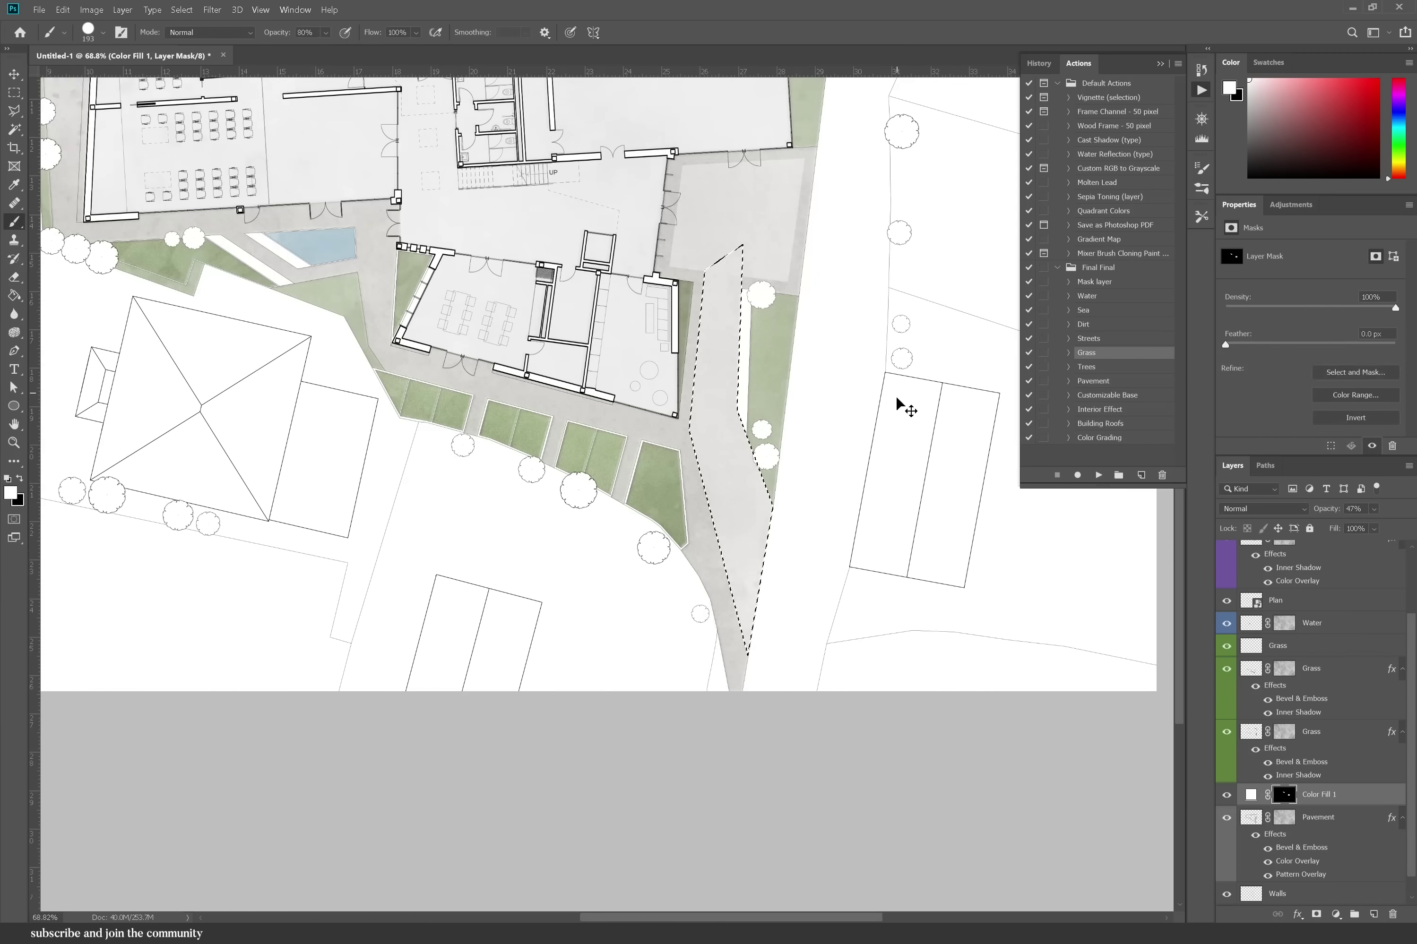
pyautogui.scroll(3, 741, 220)
pyautogui.press('0')
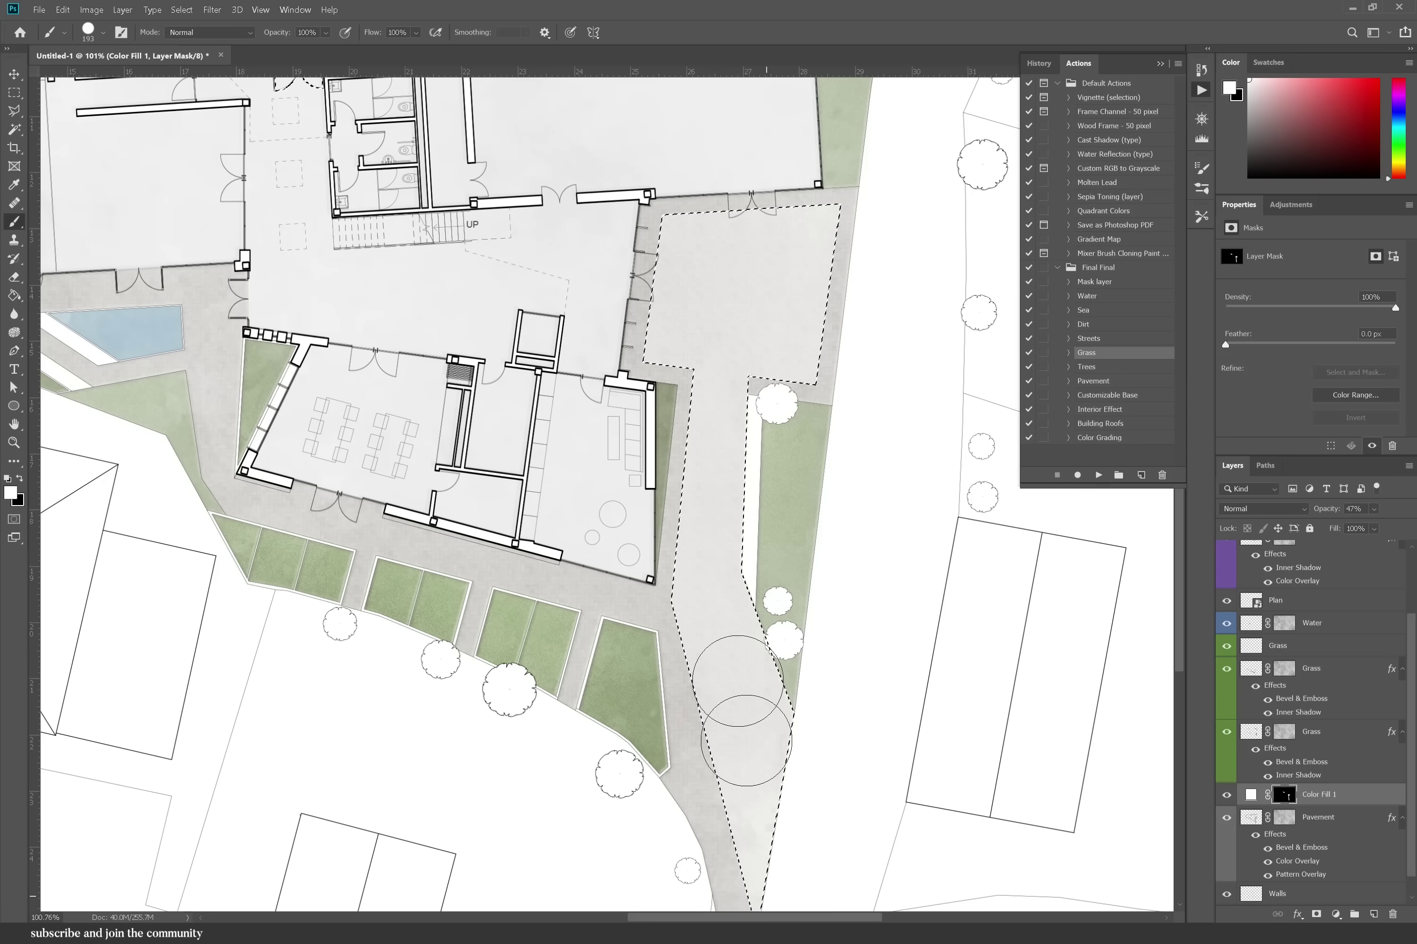
# - Make the Site layer active with the Magic Wand tool
pyautogui.scroll(-2, 956, 426)
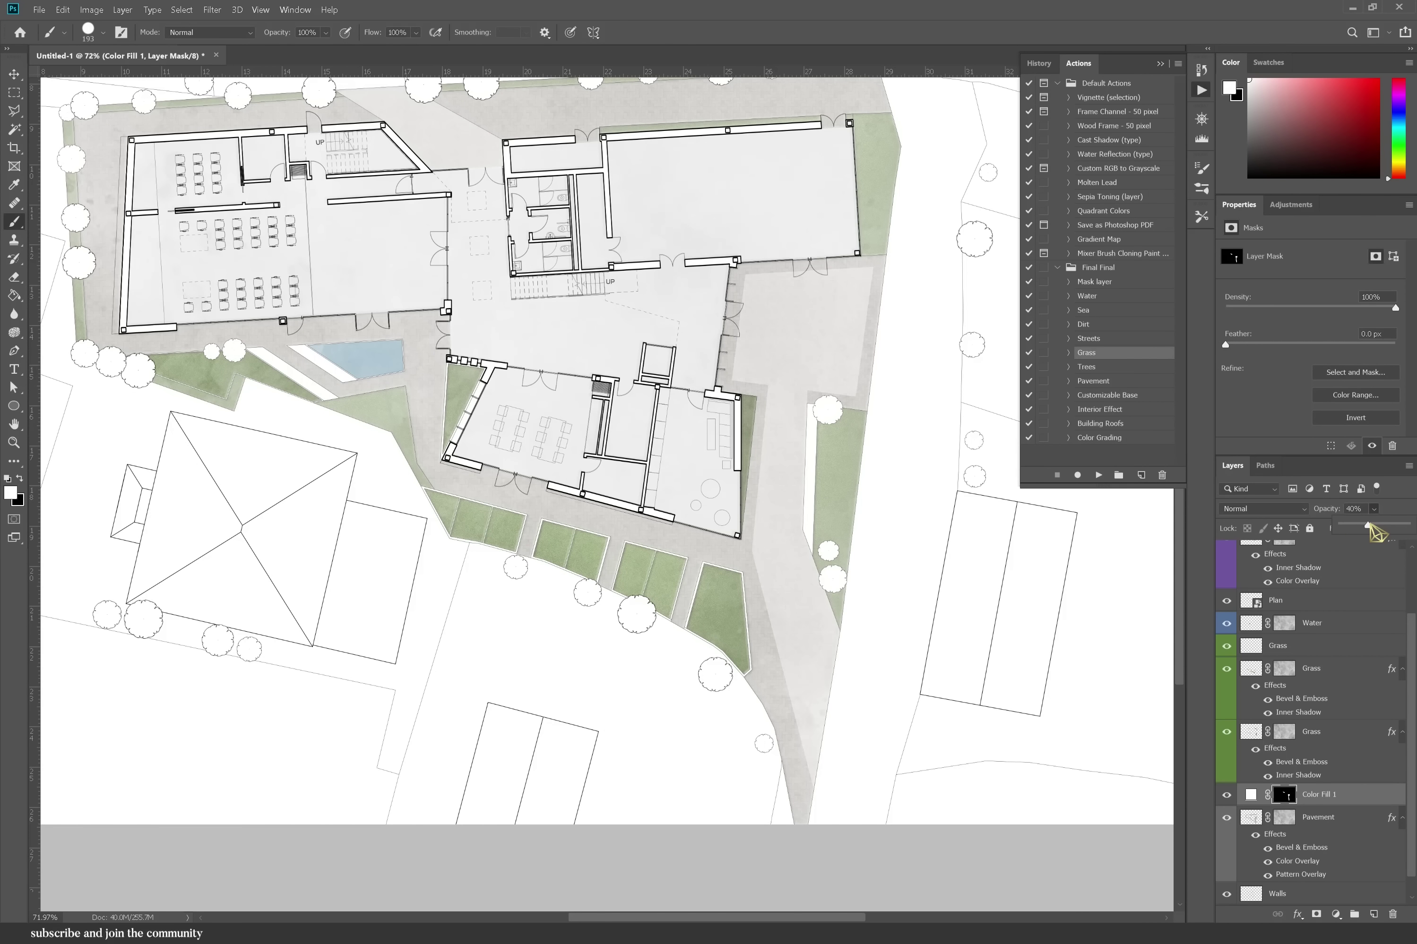
pyautogui.scroll(-2, 909, 596)
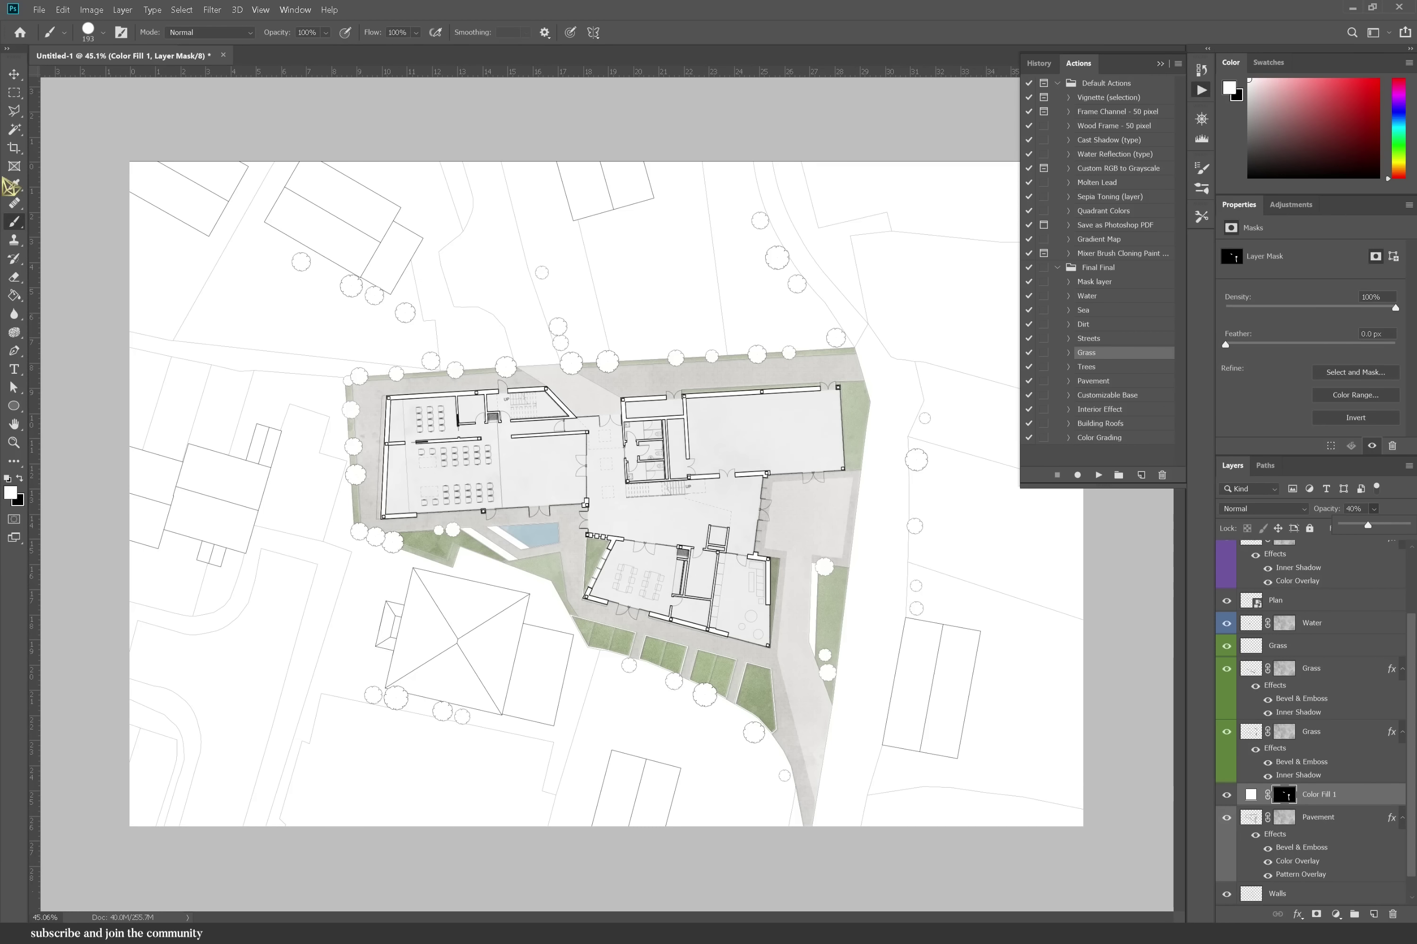
pyautogui.click(14, 129)
pyautogui.keyDown('ctrl'); pyautogui.click(506, 552); pyautogui.keyUp('ctrl')
pyautogui.scroll(3, 504, 571)
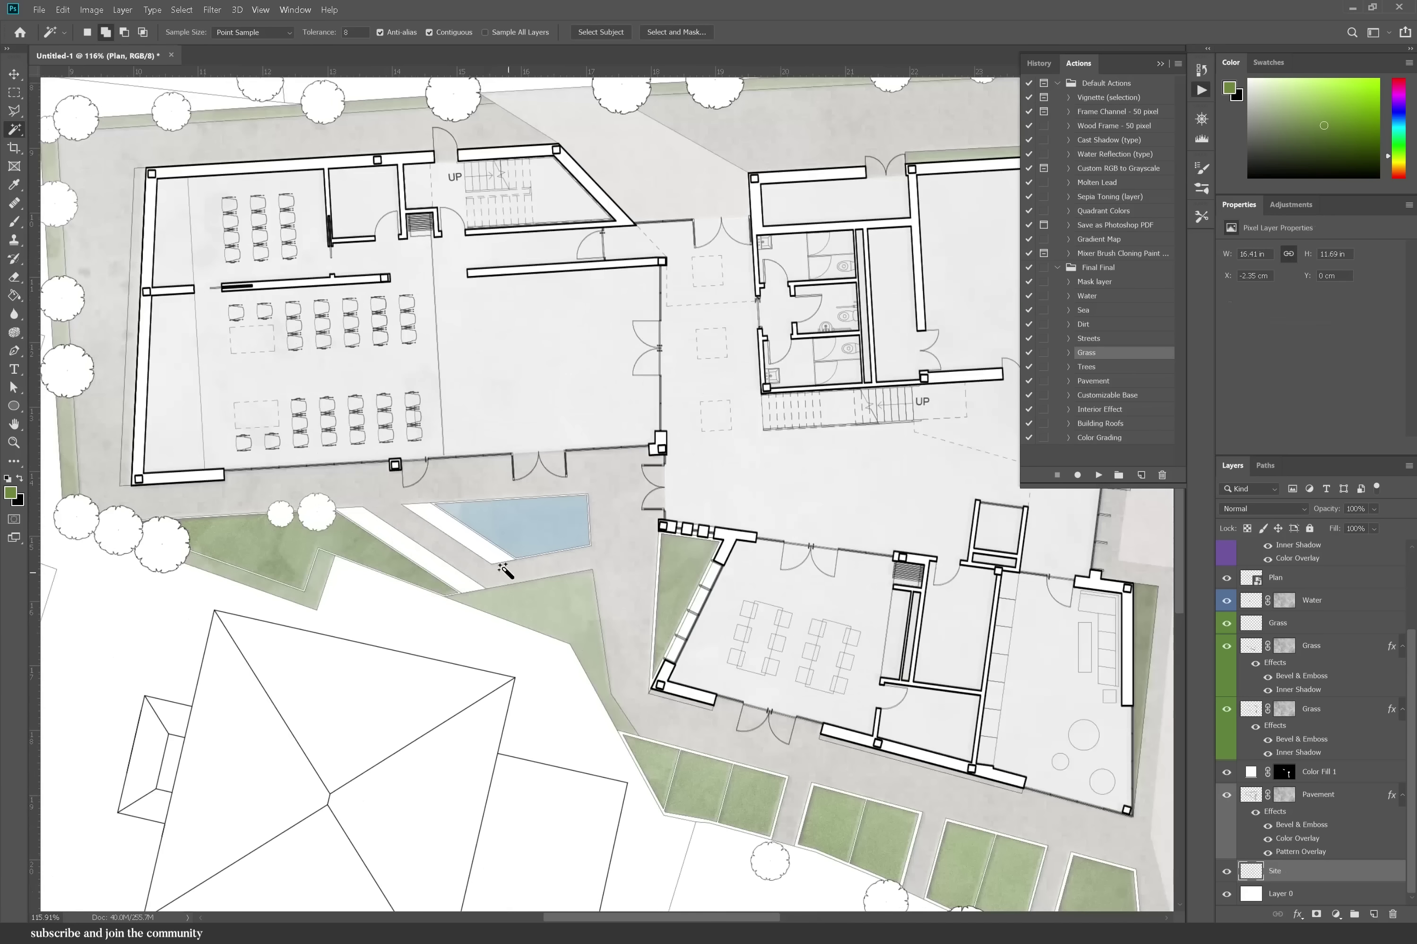
# - Run the Customizable Base action on the selected lawn areas
pyautogui.scroll(-3, 597, 647)
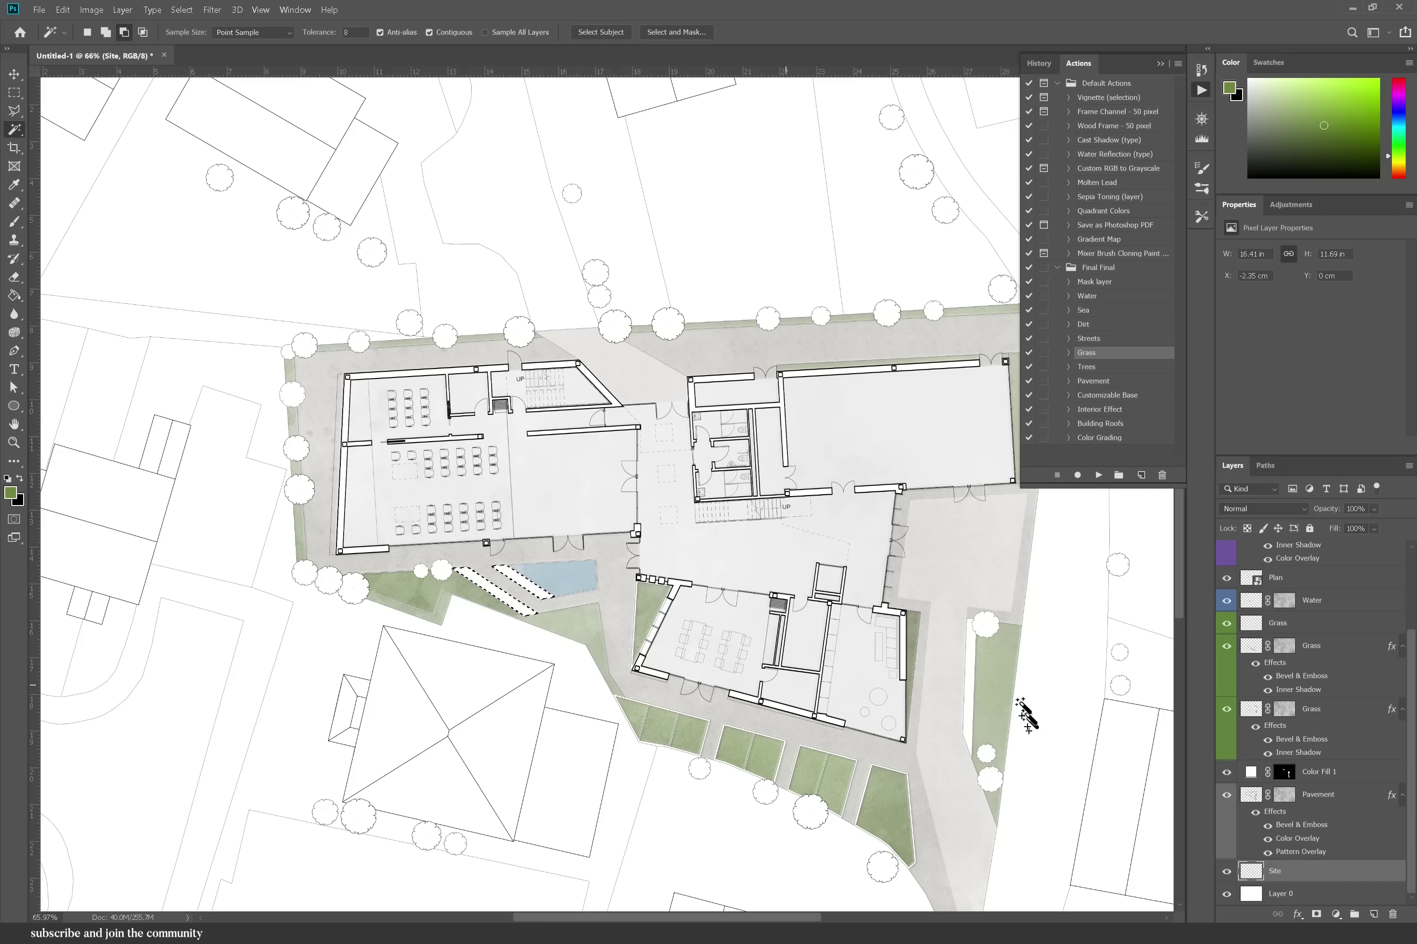
pyautogui.click(1115, 394)
pyautogui.click(1098, 475)
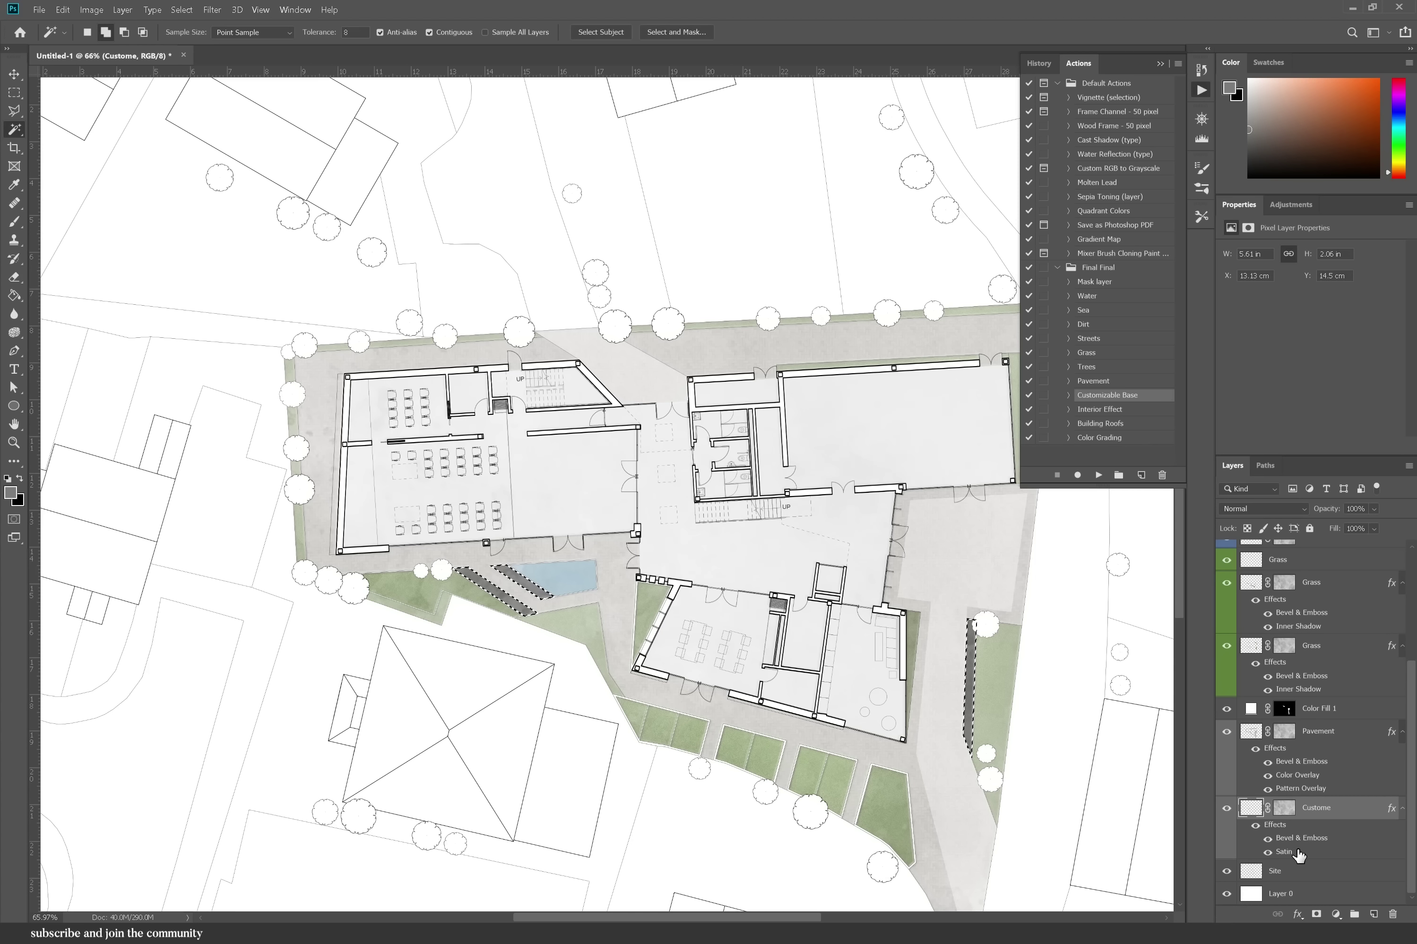
# - Add a khaki 90876a Color Overlay to the base layer's style
pyautogui.doubleClick(1298, 839)
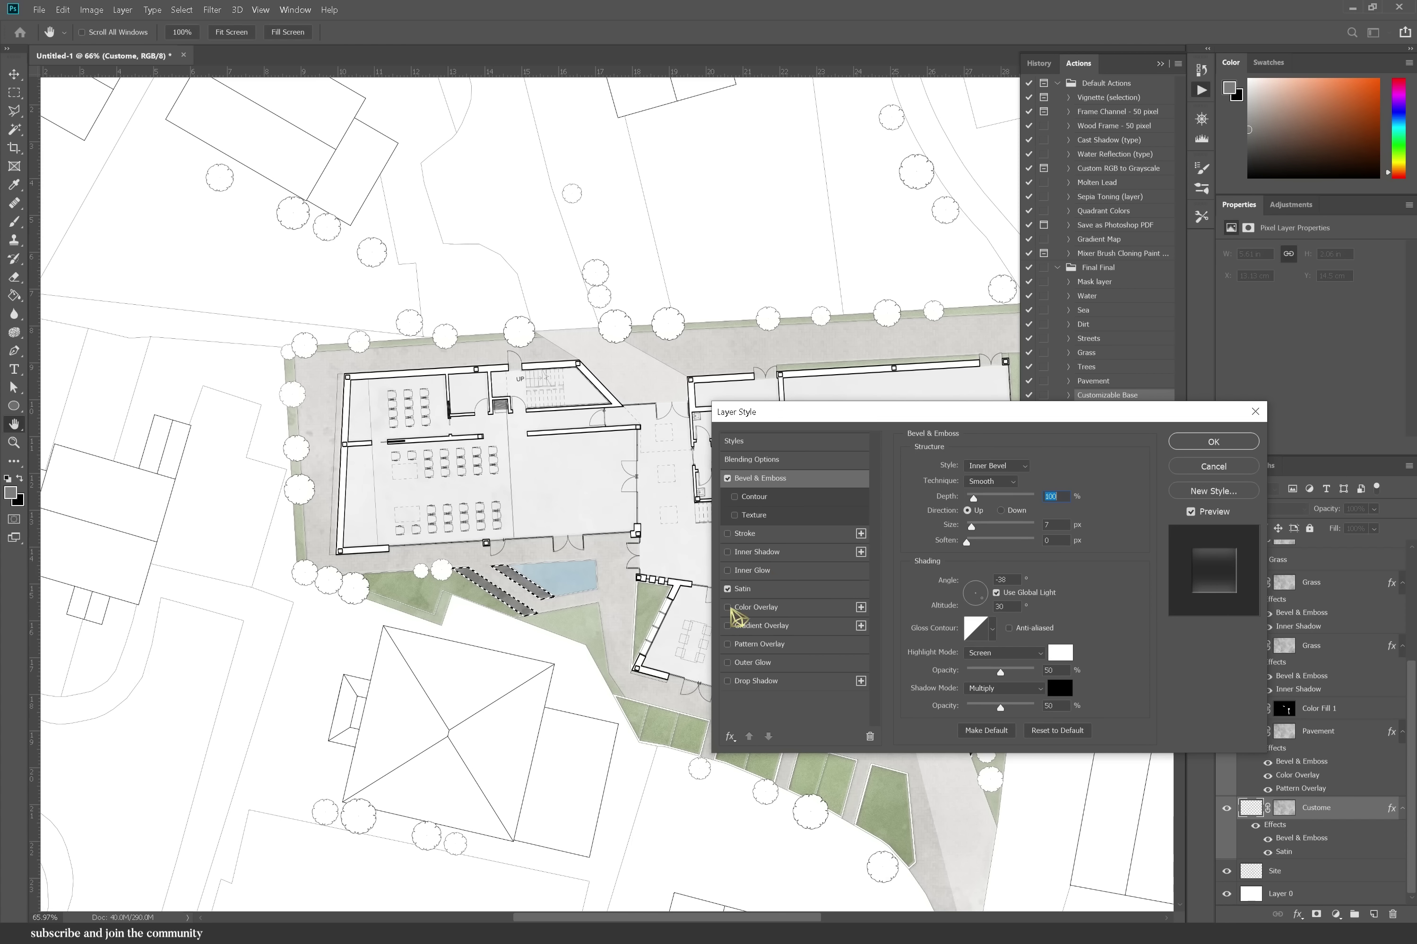
pyautogui.click(731, 609)
pyautogui.click(1055, 468)
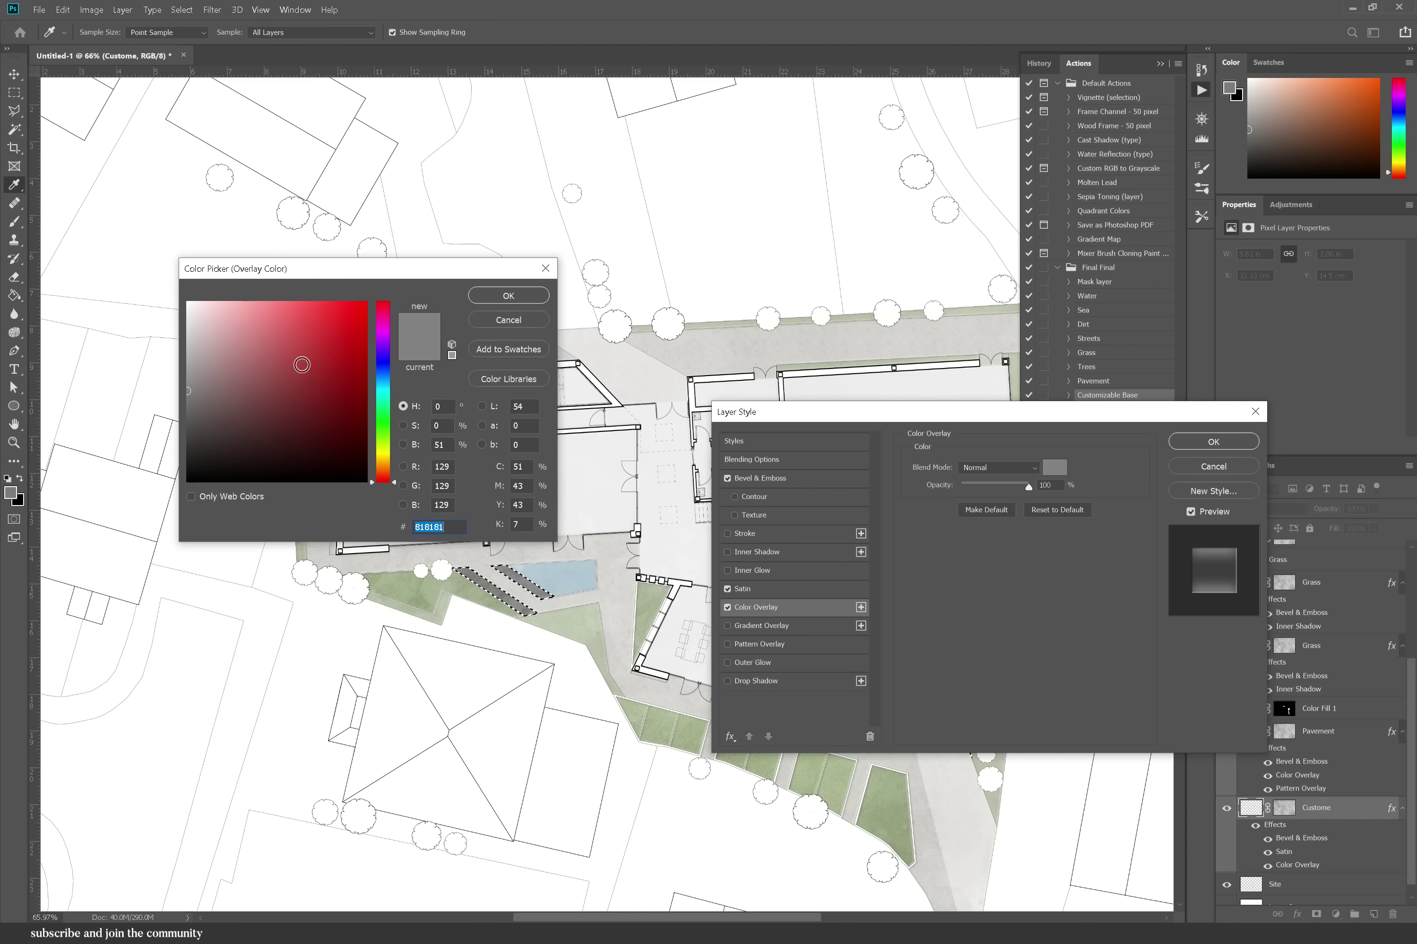
pyautogui.click(383, 459)
pyautogui.click(218, 344)
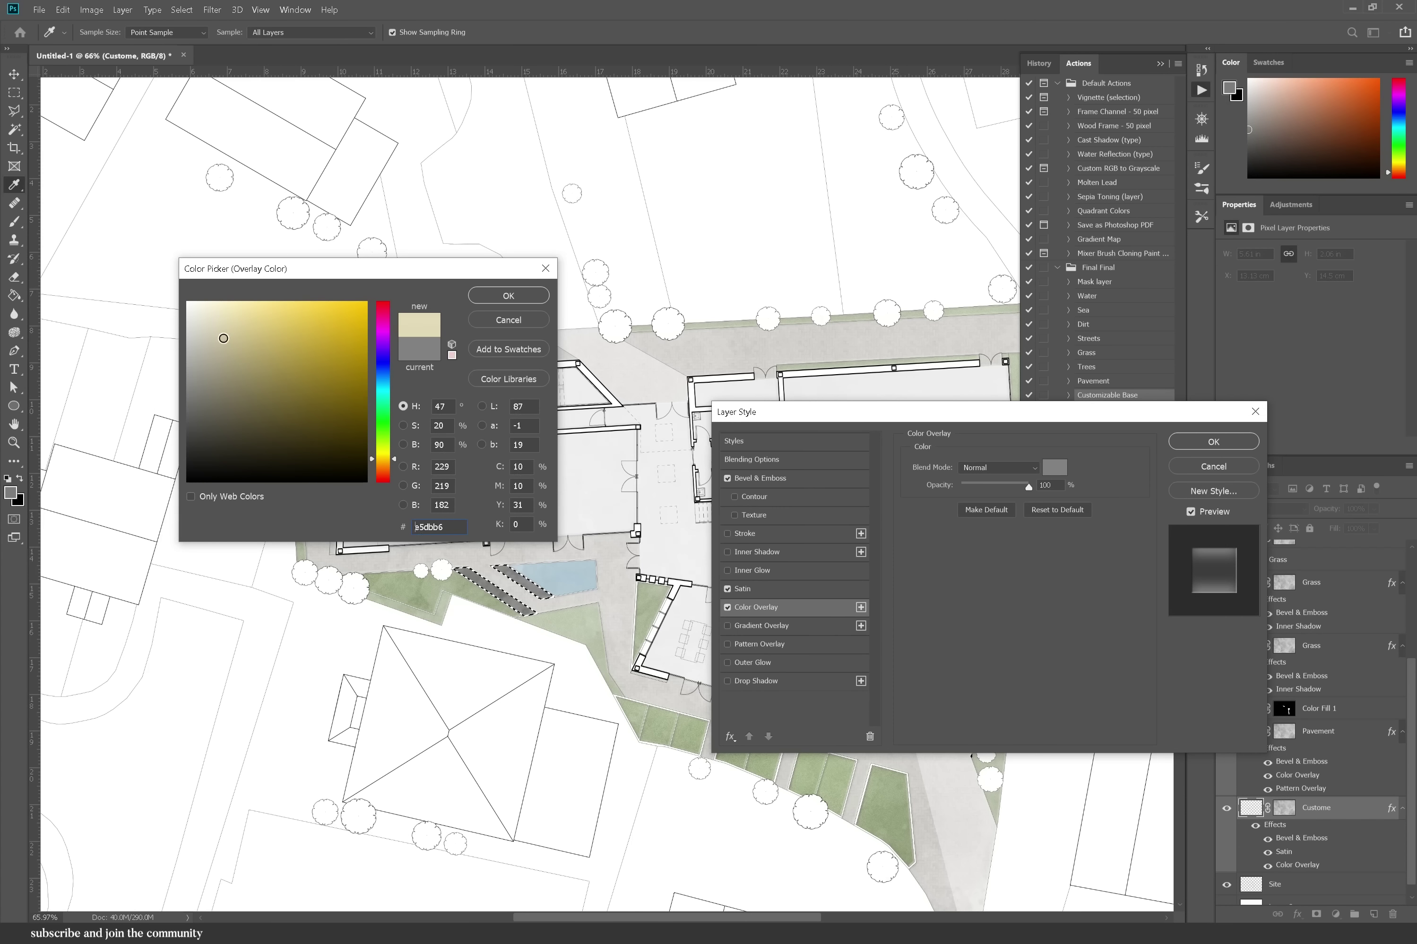
pyautogui.click(498, 295)
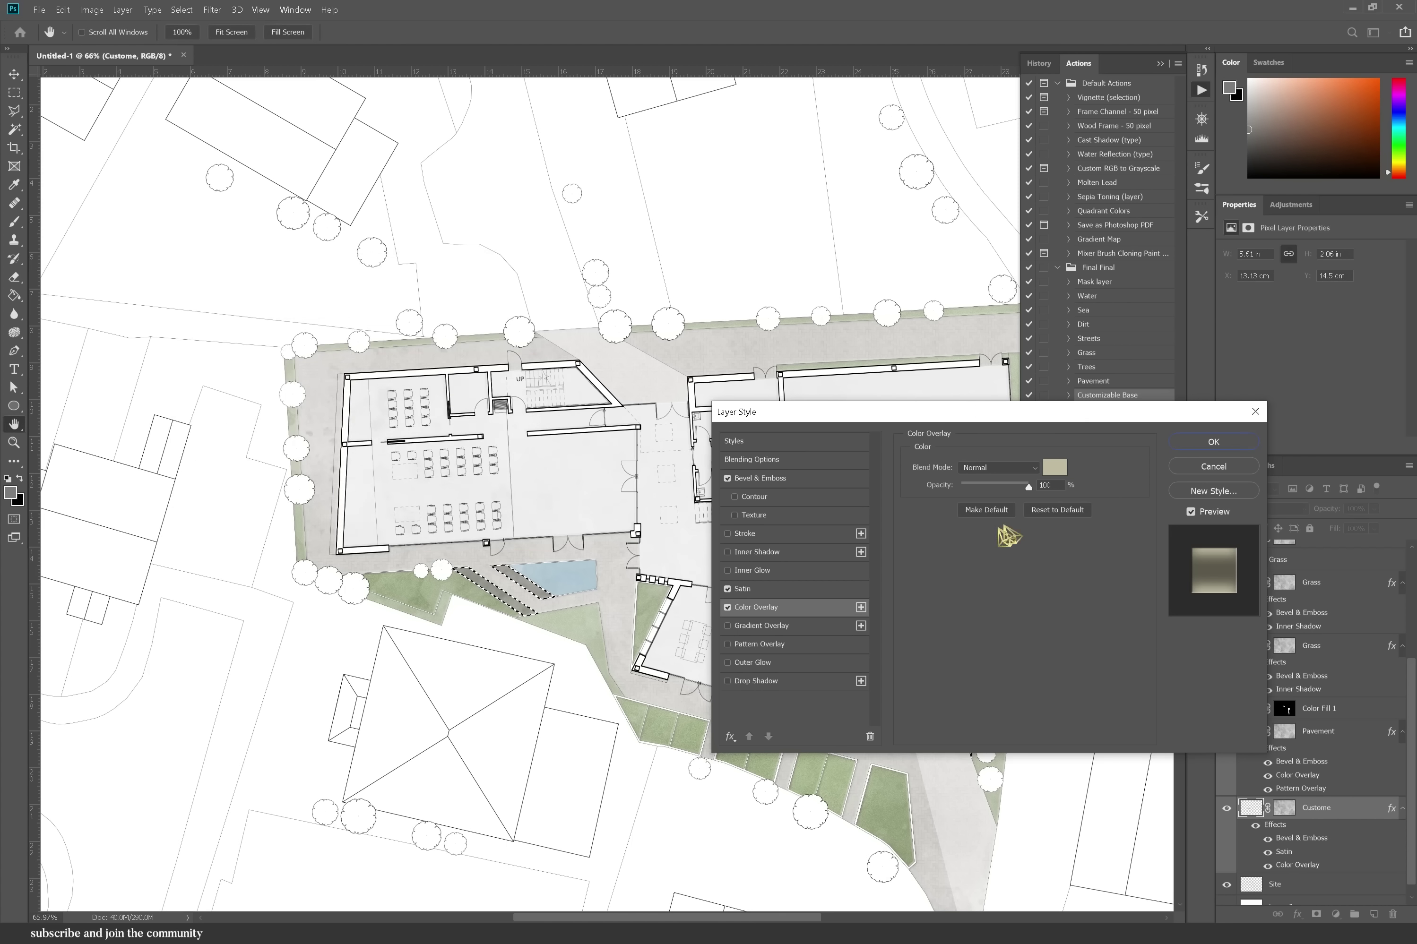
pyautogui.click(1054, 467)
pyautogui.moveTo(225, 343)
pyautogui.mouseDown()
pyautogui.moveTo(269, 337)
pyautogui.moveTo(261, 374)
pyautogui.moveTo(279, 368)
pyautogui.moveTo(235, 380)
pyautogui.mouseUp()
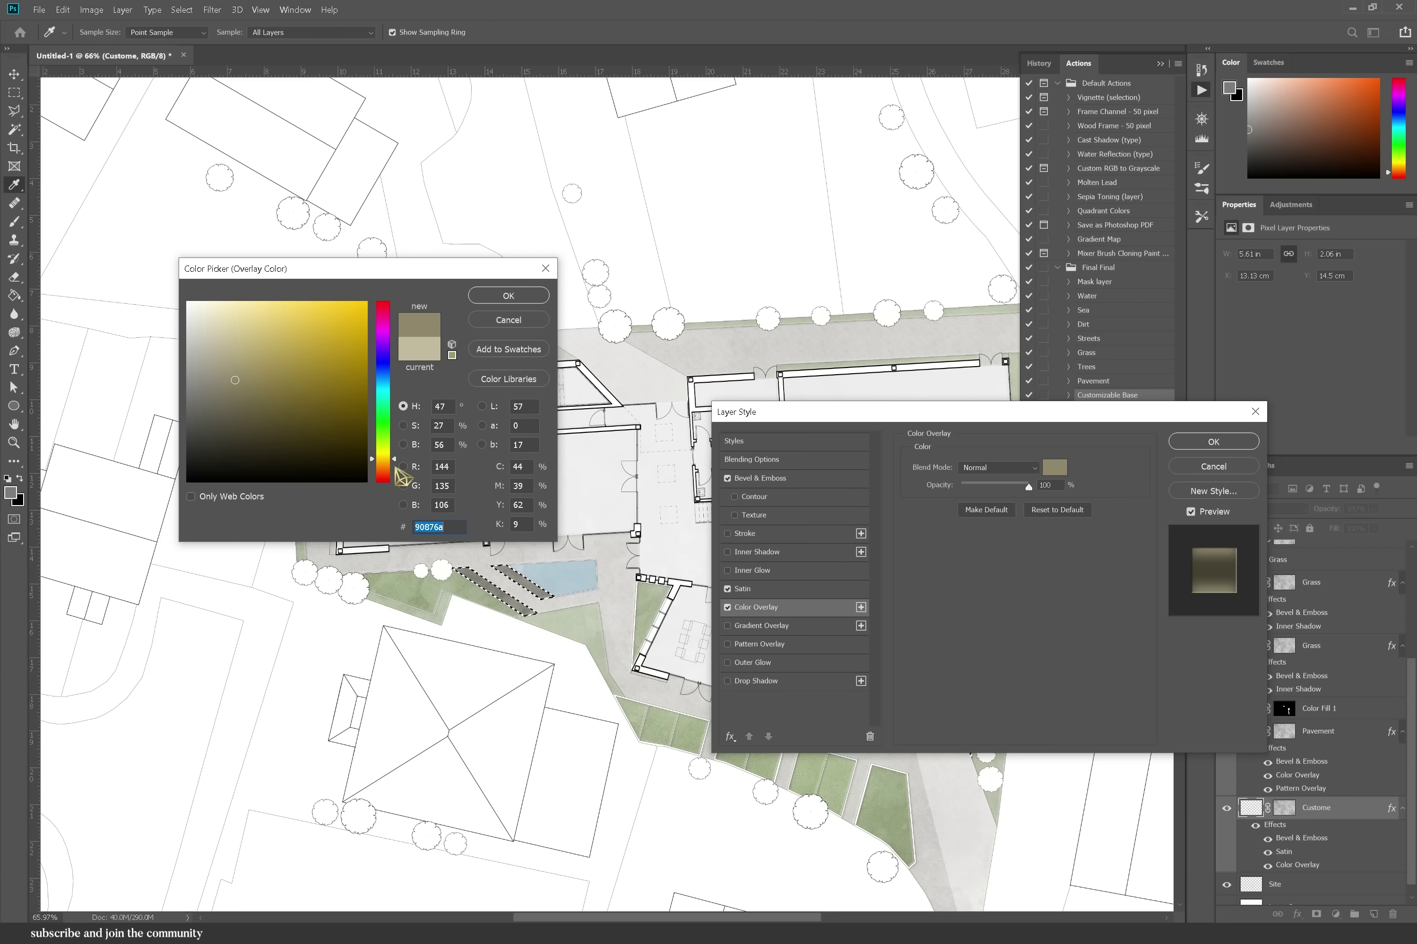
pyautogui.click(508, 295)
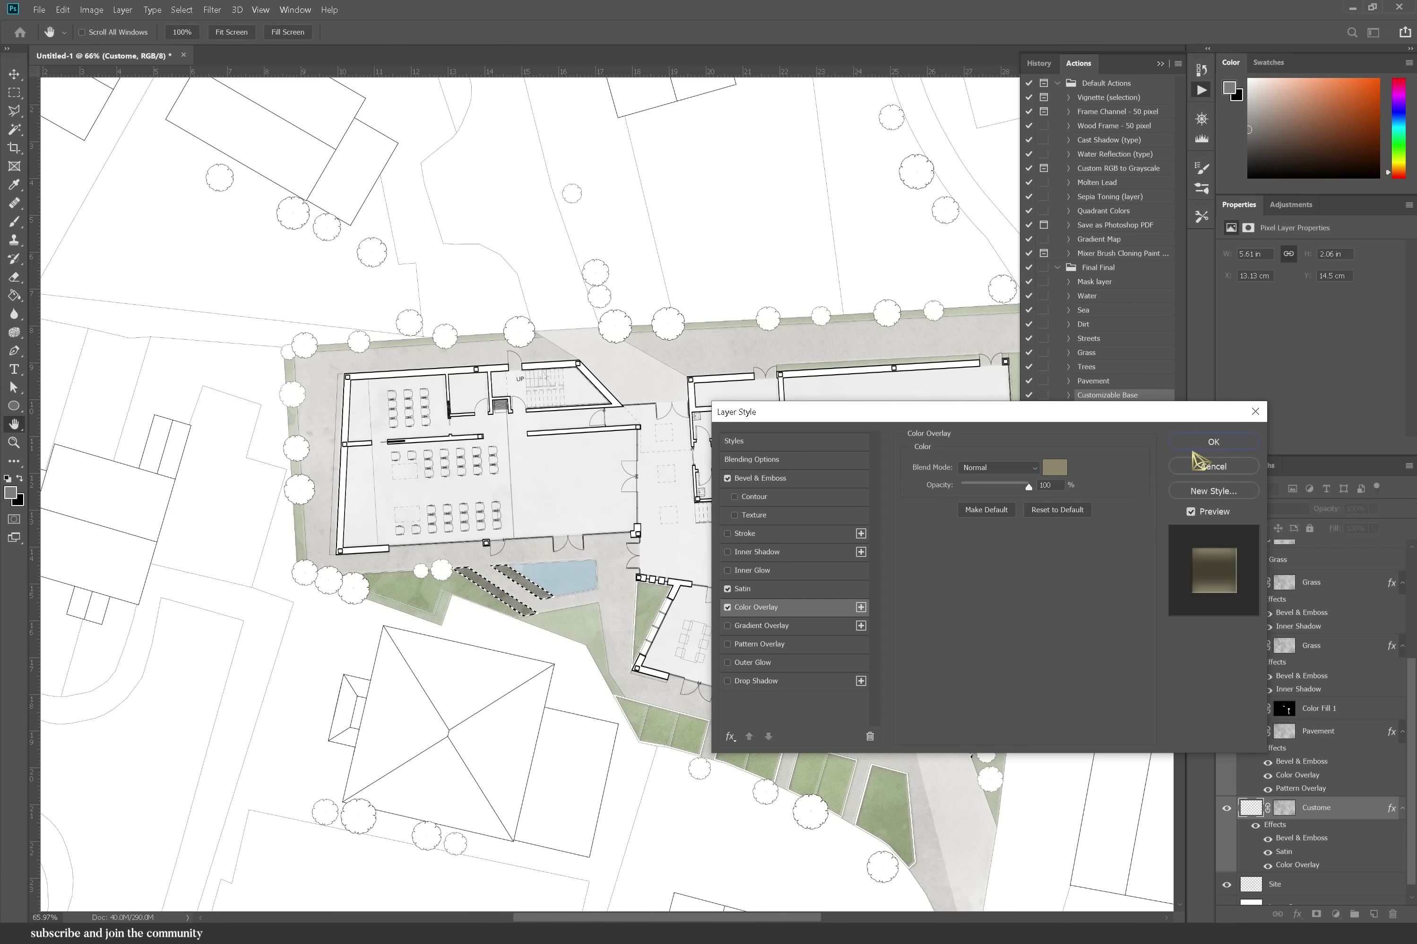
pyautogui.click(1196, 445)
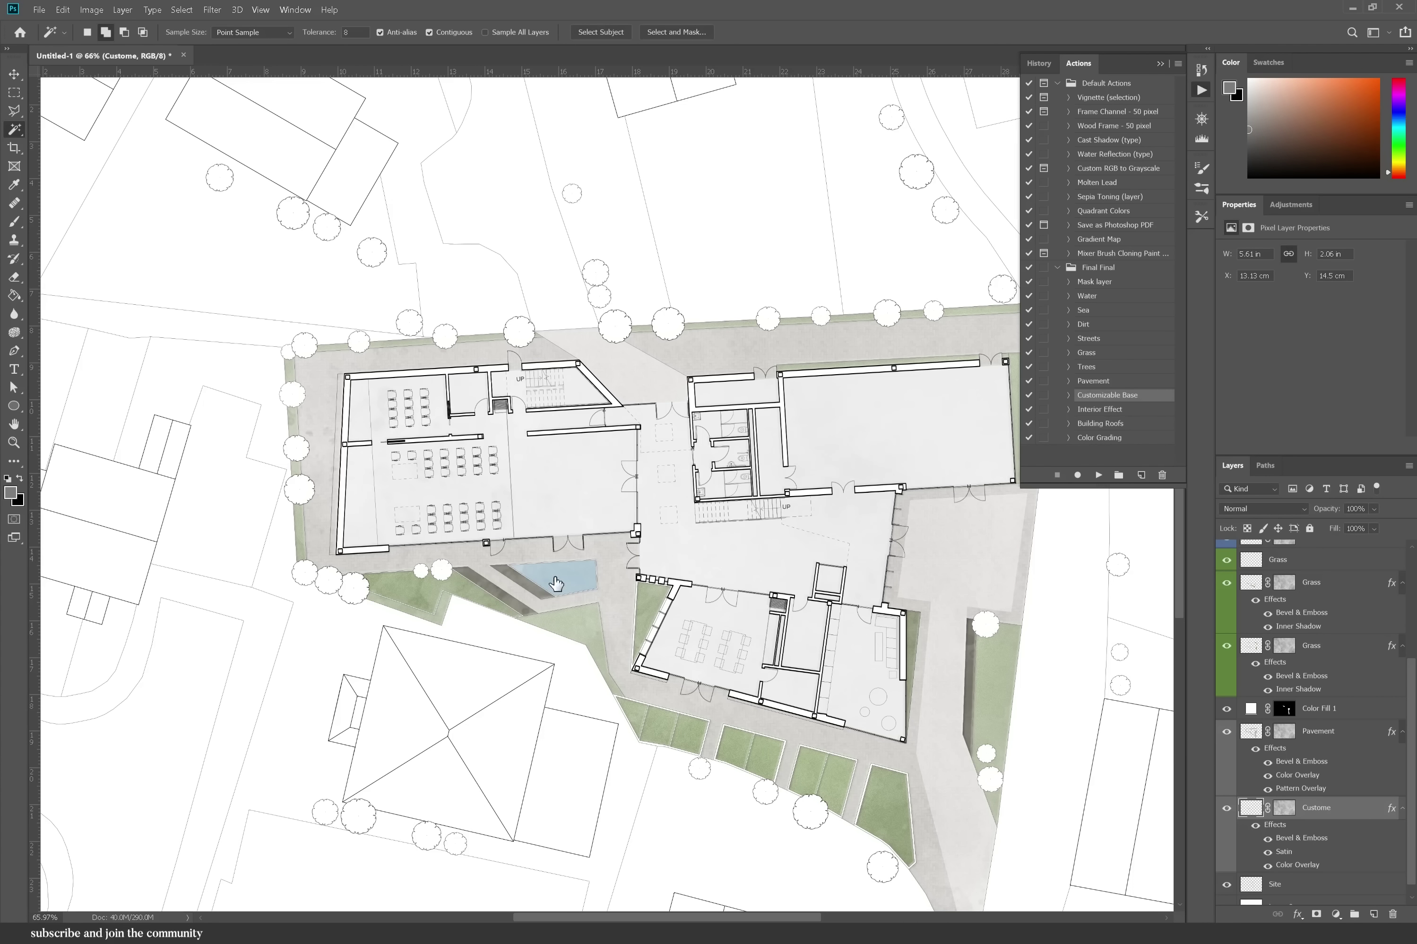
pyautogui.scroll(3, 546, 628)
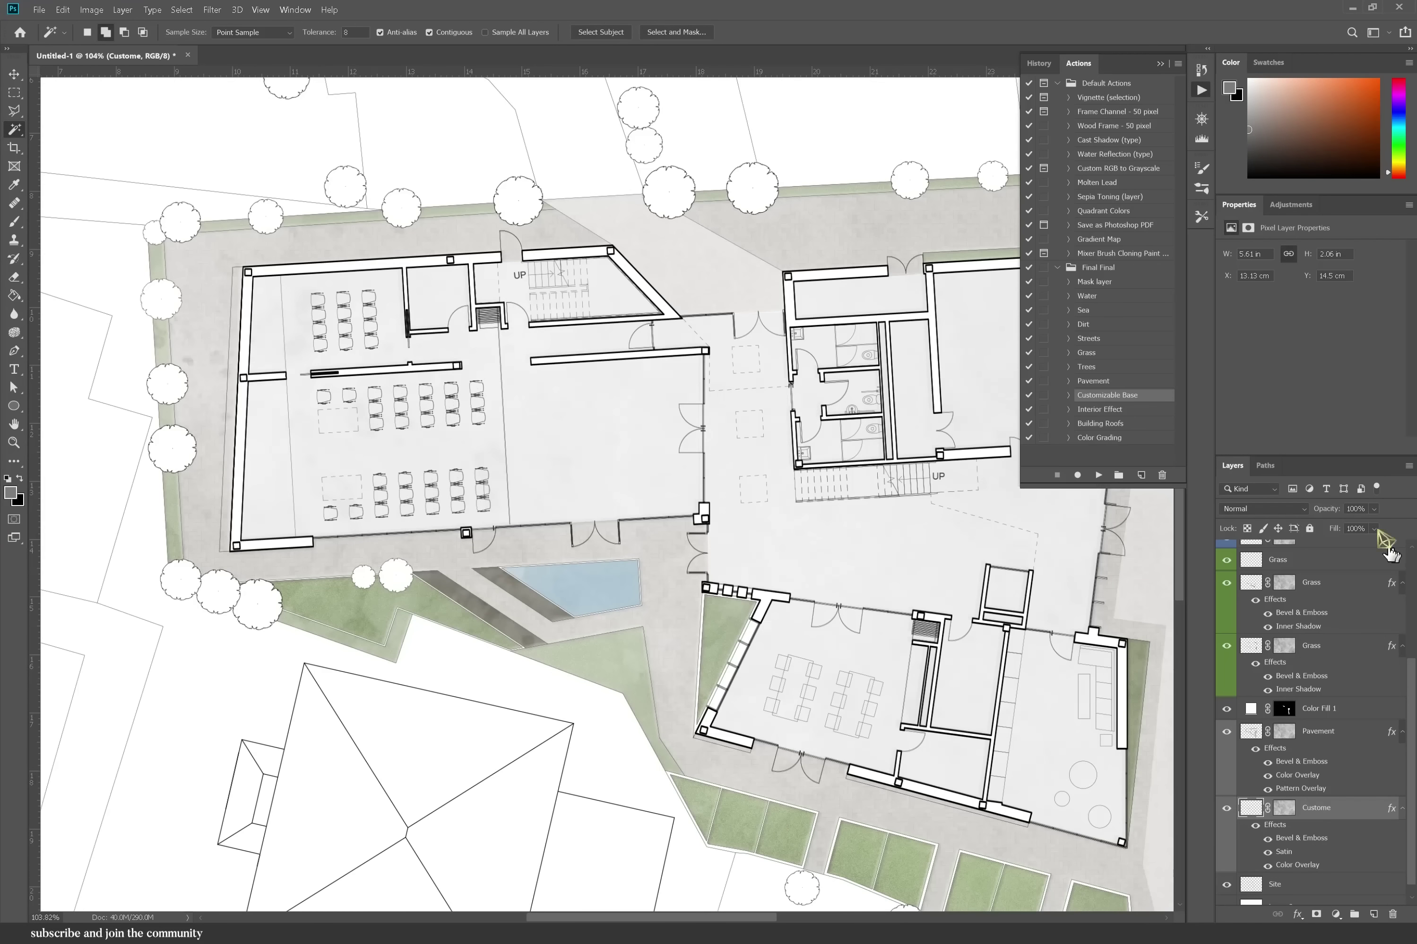
# - Raise the base layer to 87% opacity, then Magic Wand-select every surrounding building on Site
pyautogui.moveTo(1364, 526); pyautogui.dragTo(1392, 524)
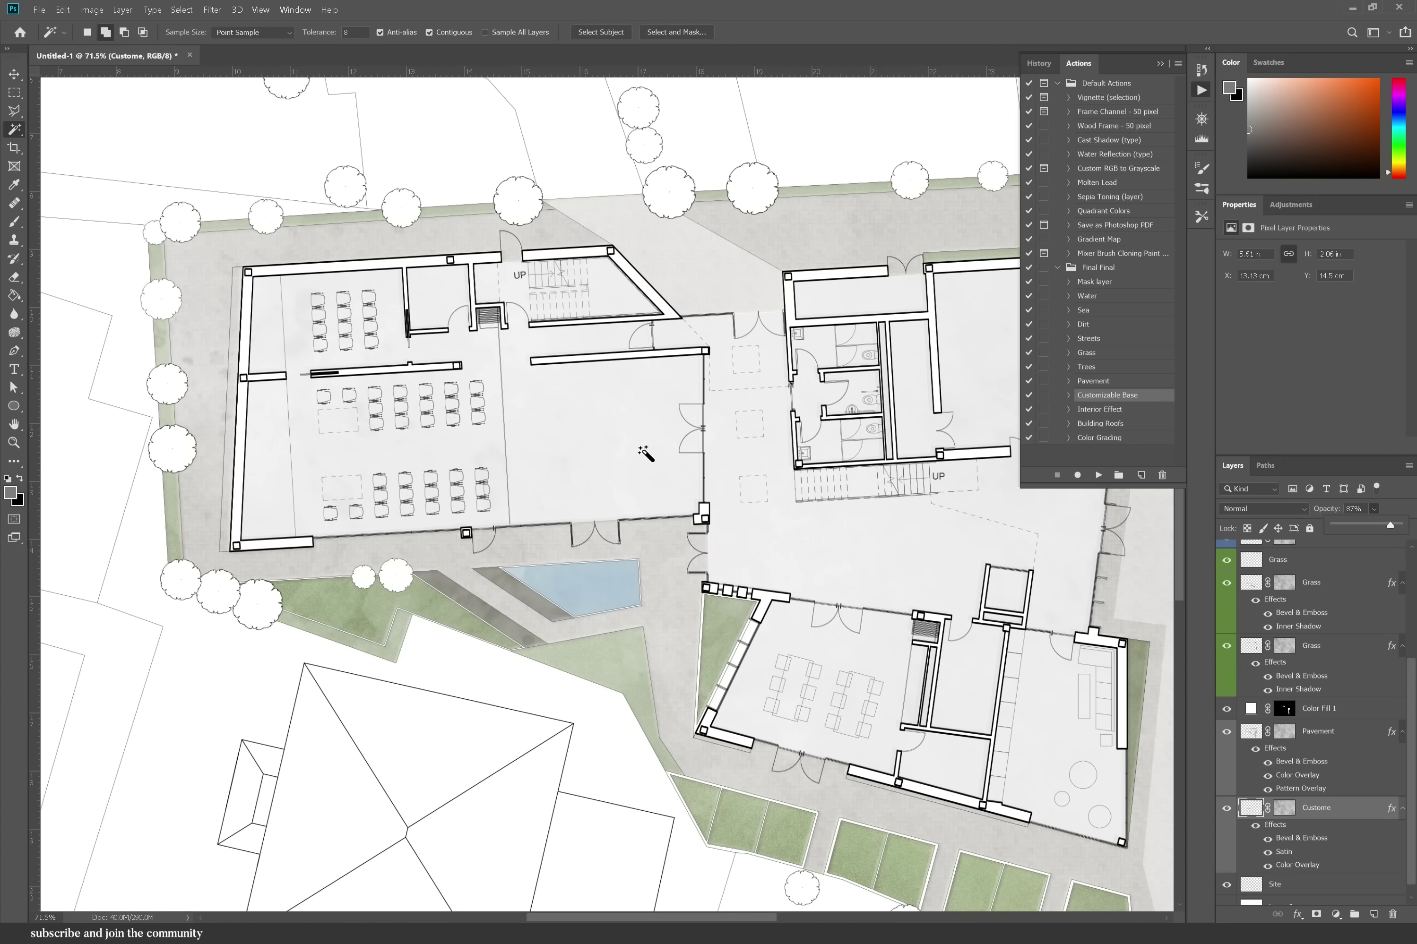
pyautogui.scroll(-3, 646, 453)
pyautogui.click(1304, 882)
pyautogui.click(373, 634)
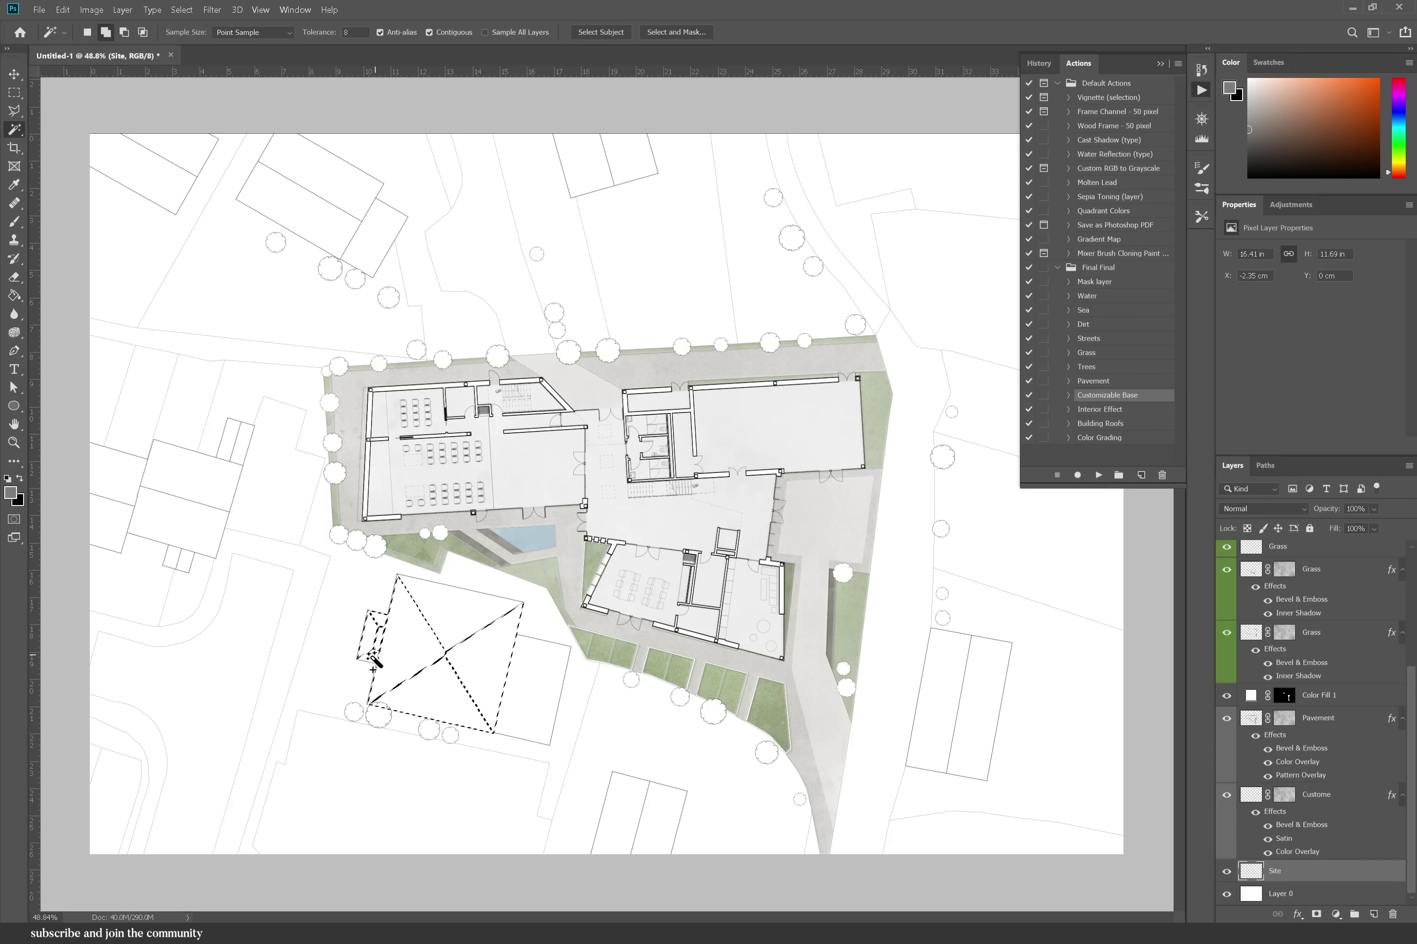
pyautogui.click(540, 689)
pyautogui.click(968, 680)
pyautogui.click(641, 818)
pyautogui.click(630, 155)
pyautogui.click(143, 146)
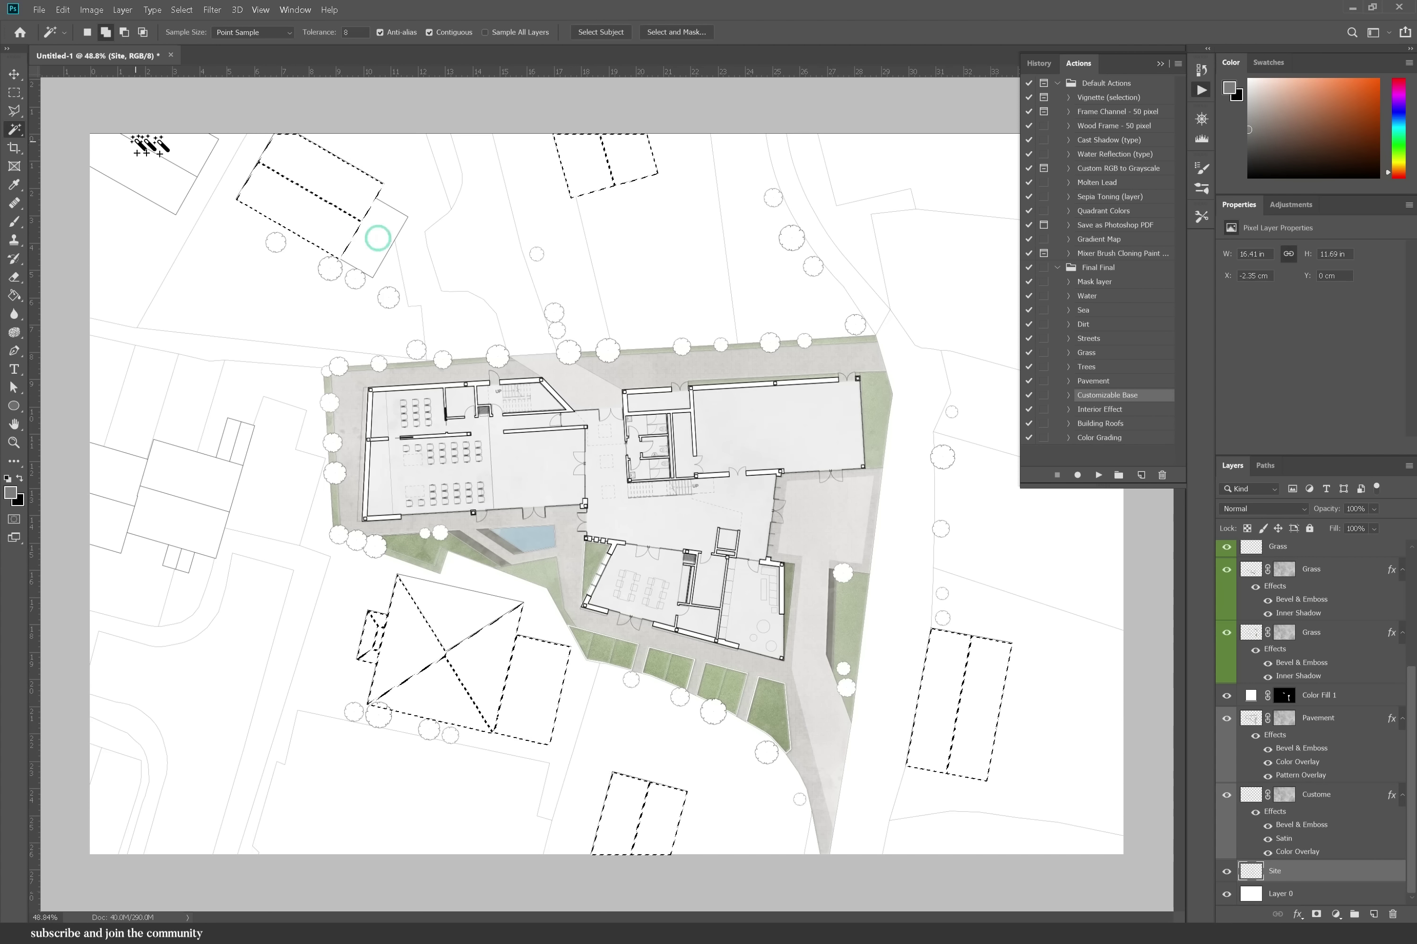
pyautogui.click(305, 195)
pyautogui.click(183, 488)
pyautogui.click(237, 441)
pyautogui.click(178, 558)
pyautogui.click(115, 535)
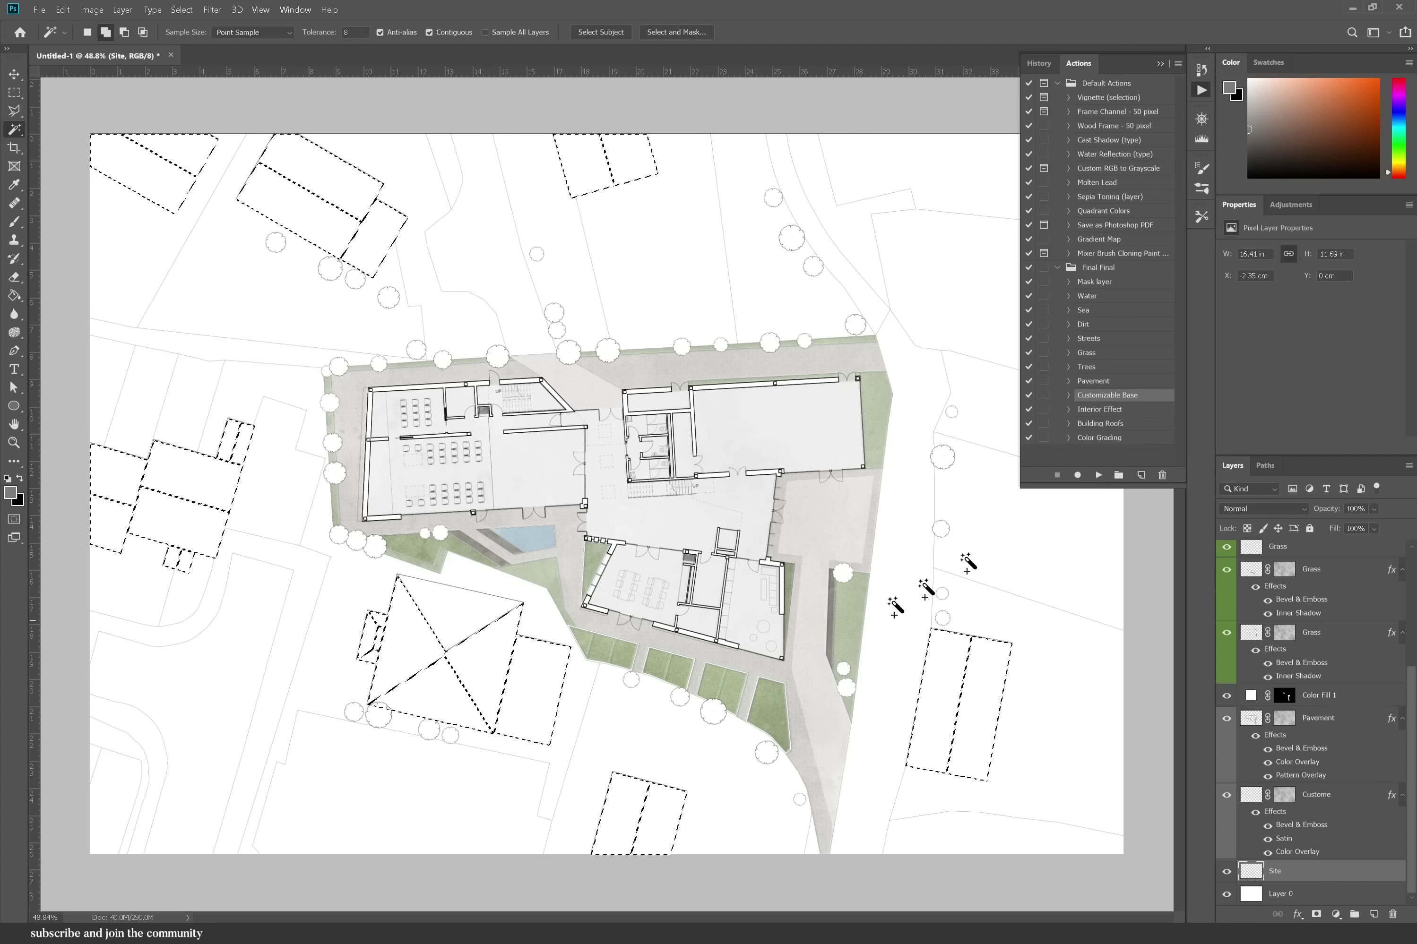
# - Play the Building Roofs action on the selected buildings
pyautogui.click(1100, 424)
pyautogui.click(1098, 475)
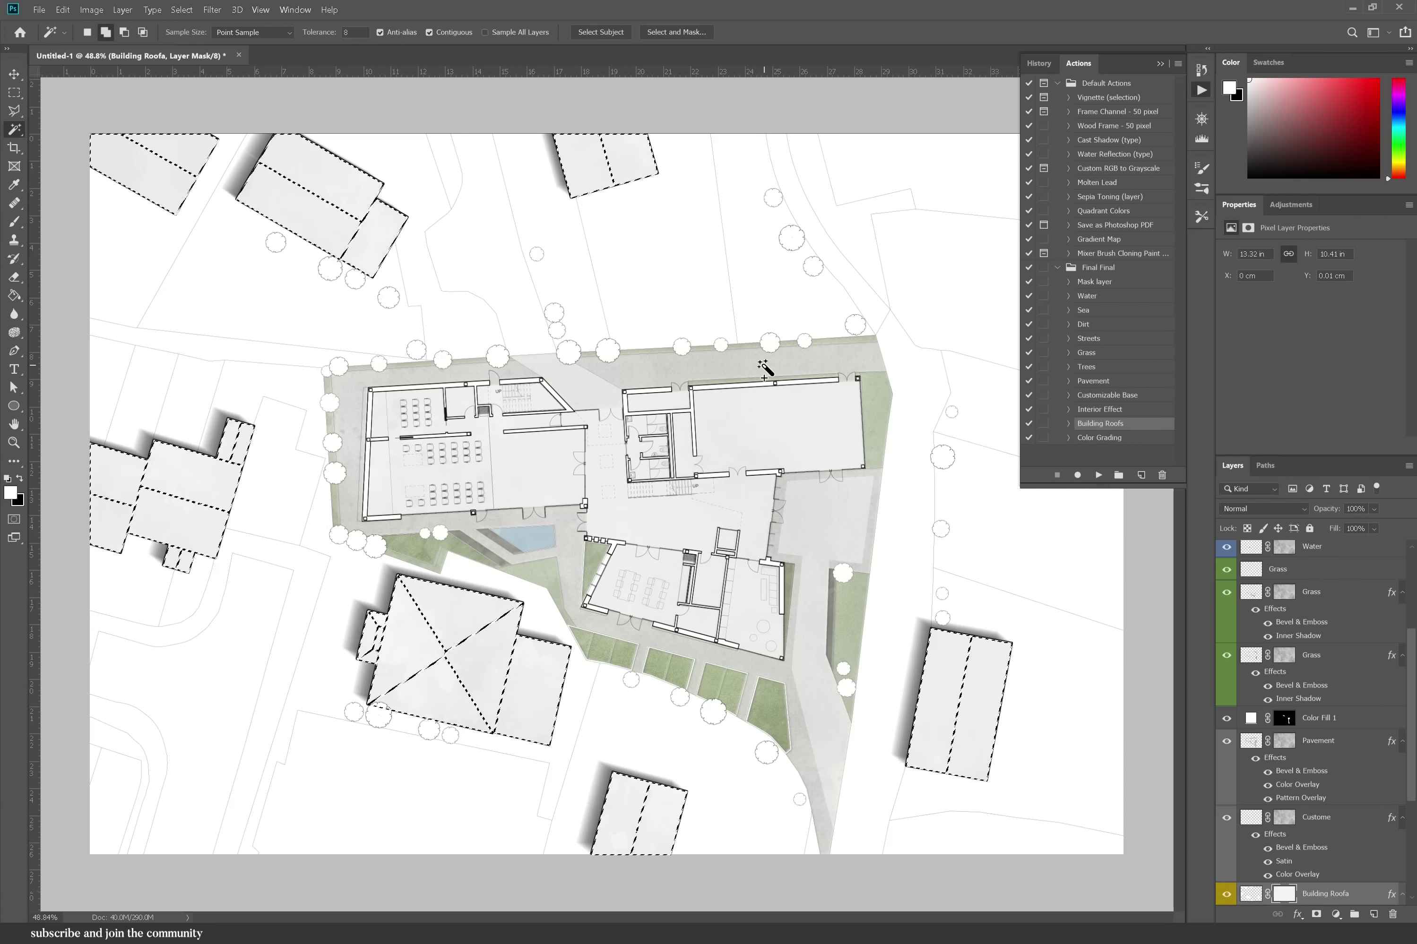
pyautogui.click(1374, 510)
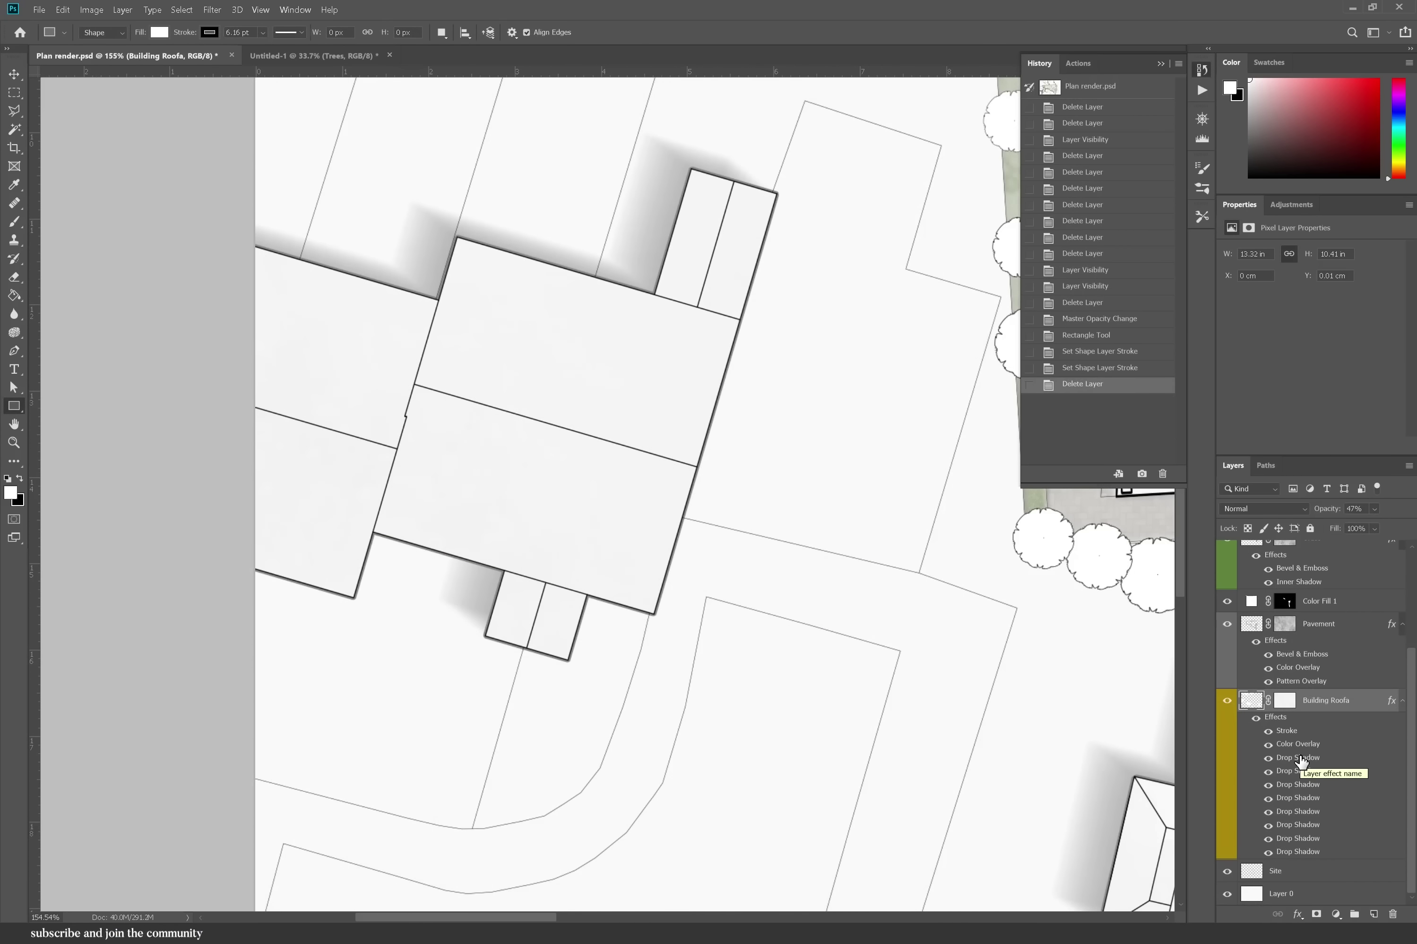
# - Review each Building Roofs drop shadow, distances 10 to 80 px, ending back on the first
pyautogui.doubleClick(1298, 757)
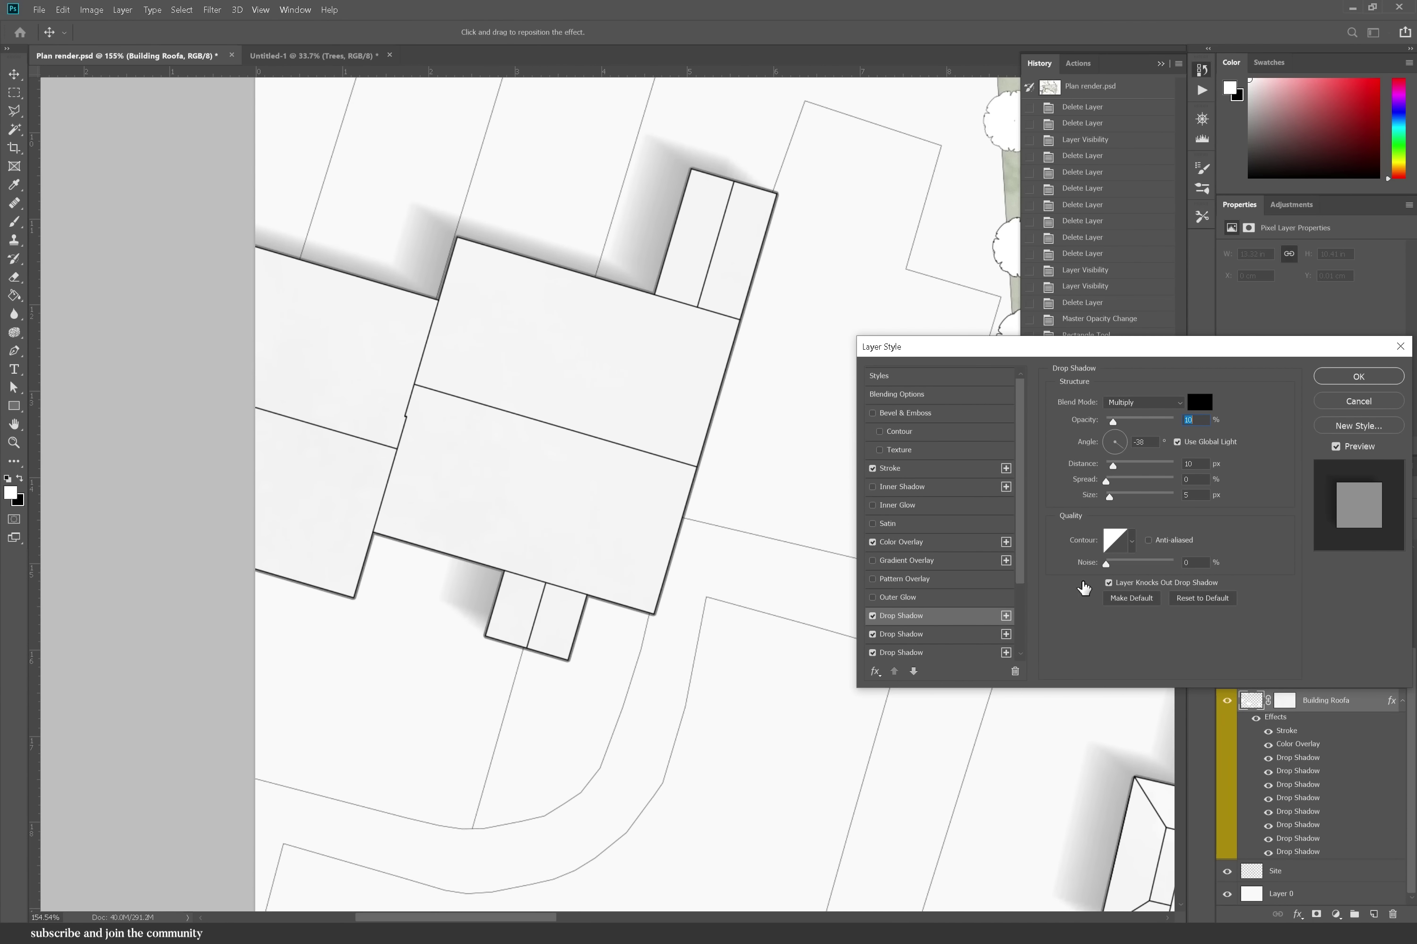
pyautogui.scroll(-2, 957, 542)
pyautogui.click(942, 542)
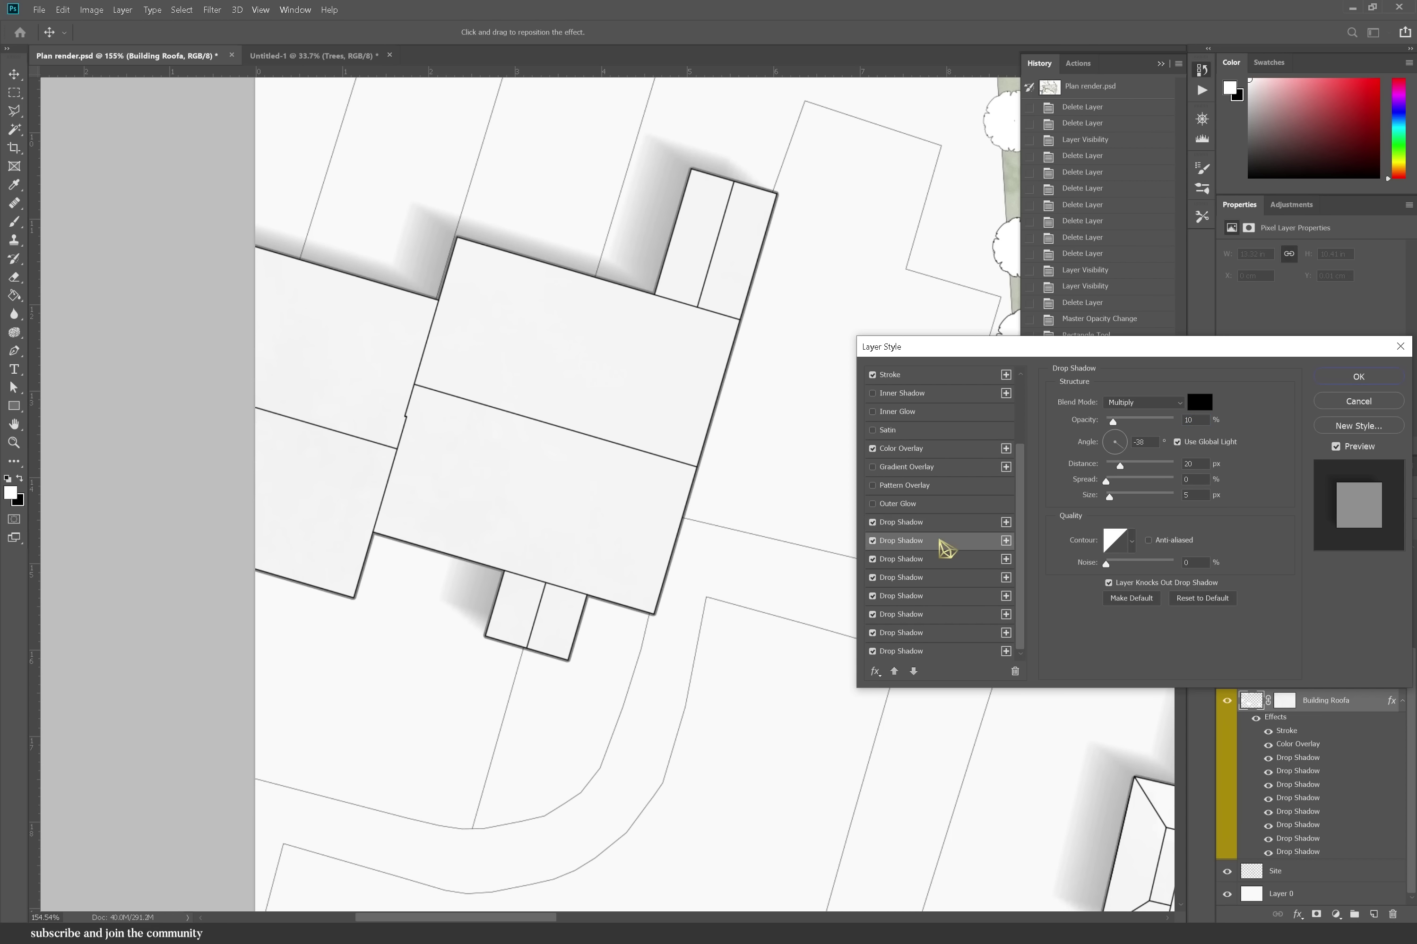
pyautogui.click(939, 560)
pyautogui.click(936, 576)
pyautogui.click(939, 595)
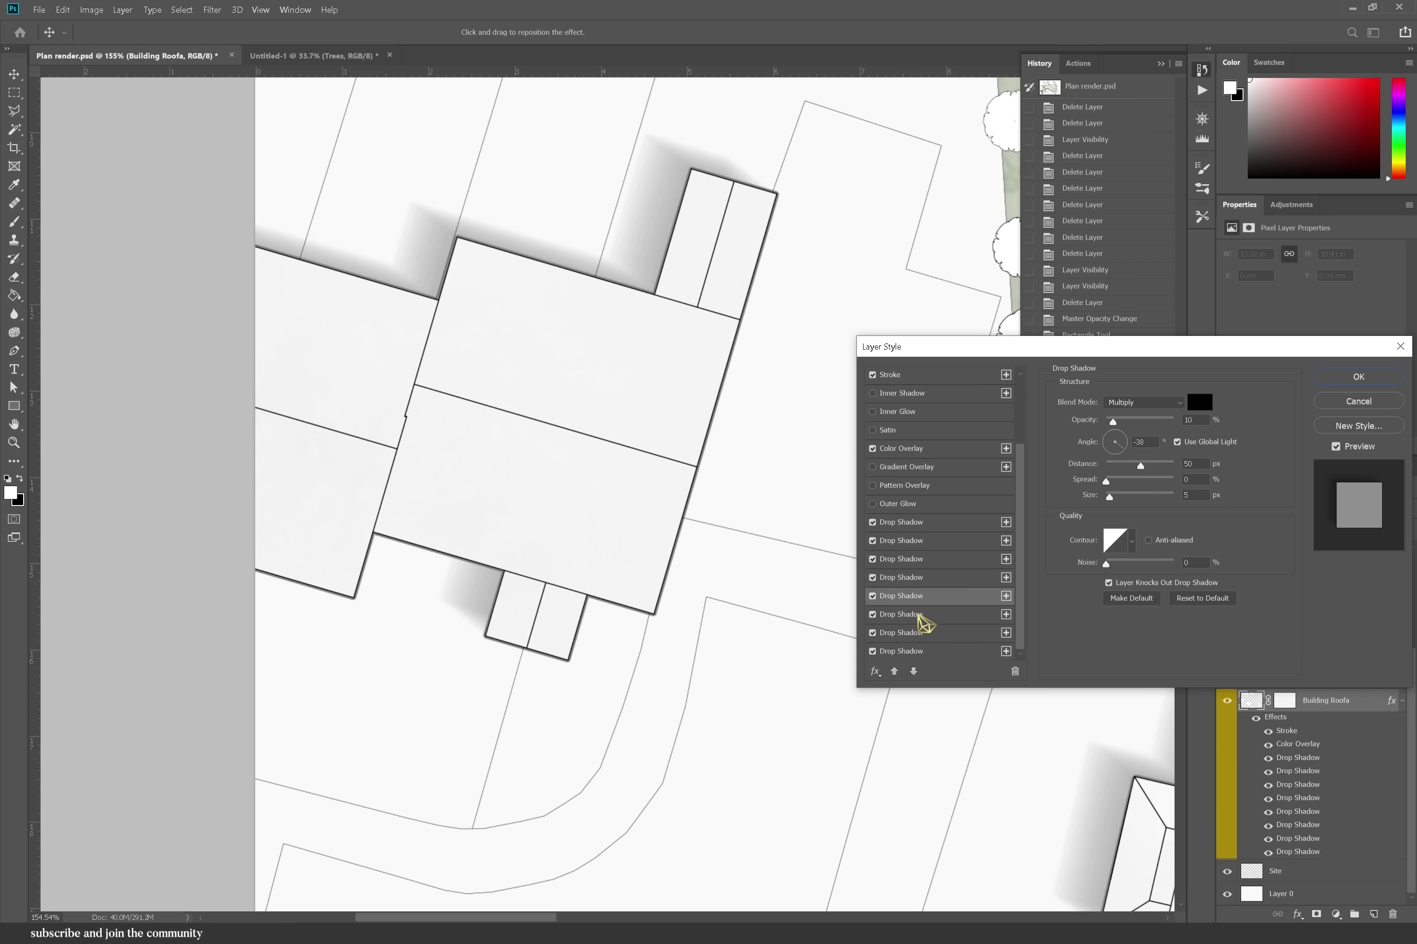
pyautogui.click(923, 615)
pyautogui.click(908, 634)
pyautogui.click(901, 650)
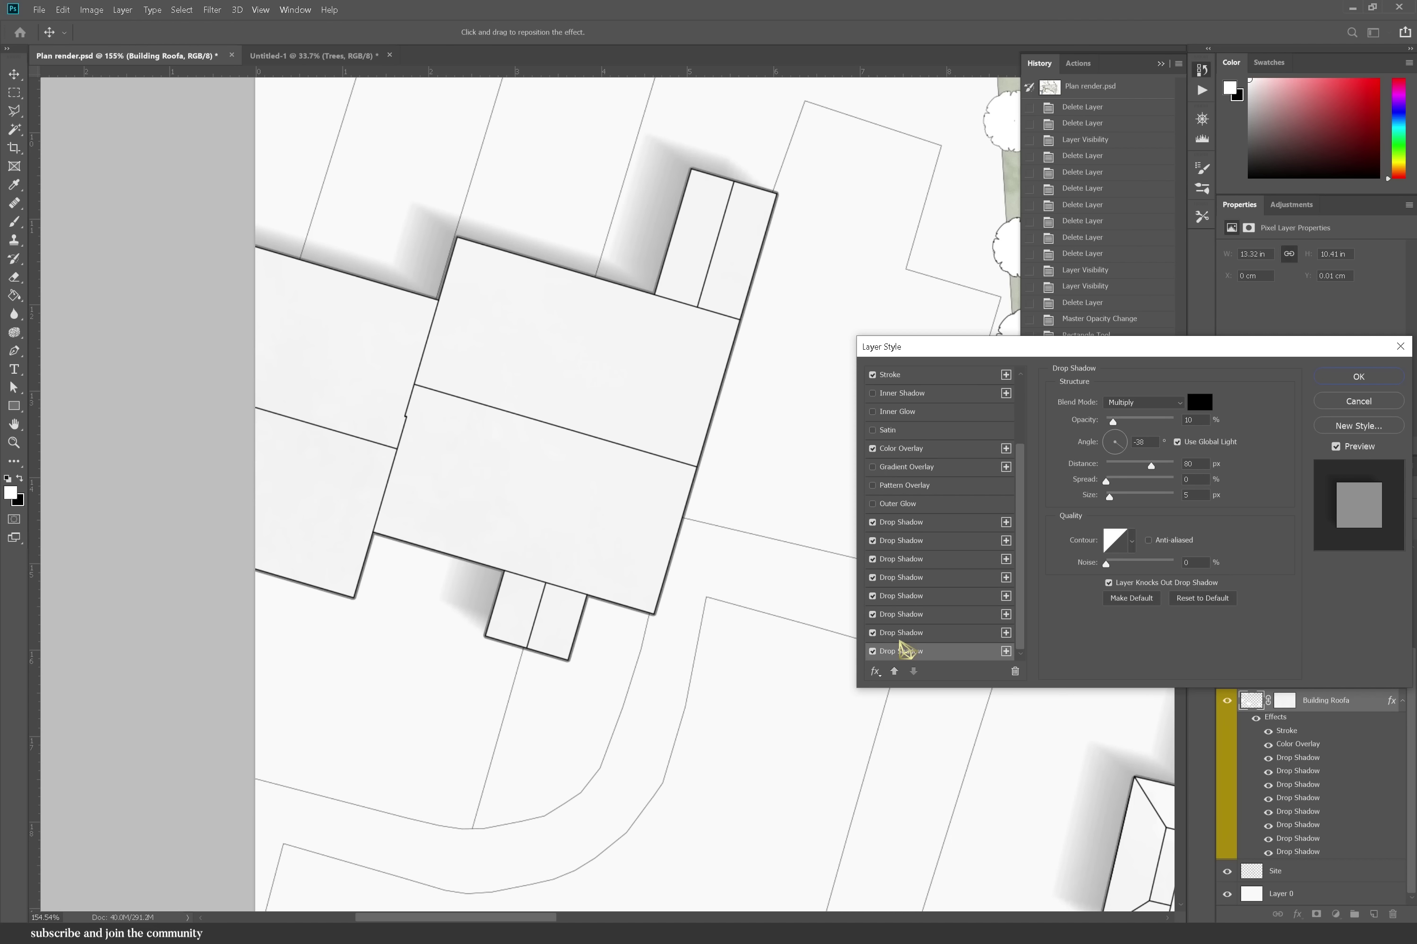
pyautogui.click(912, 524)
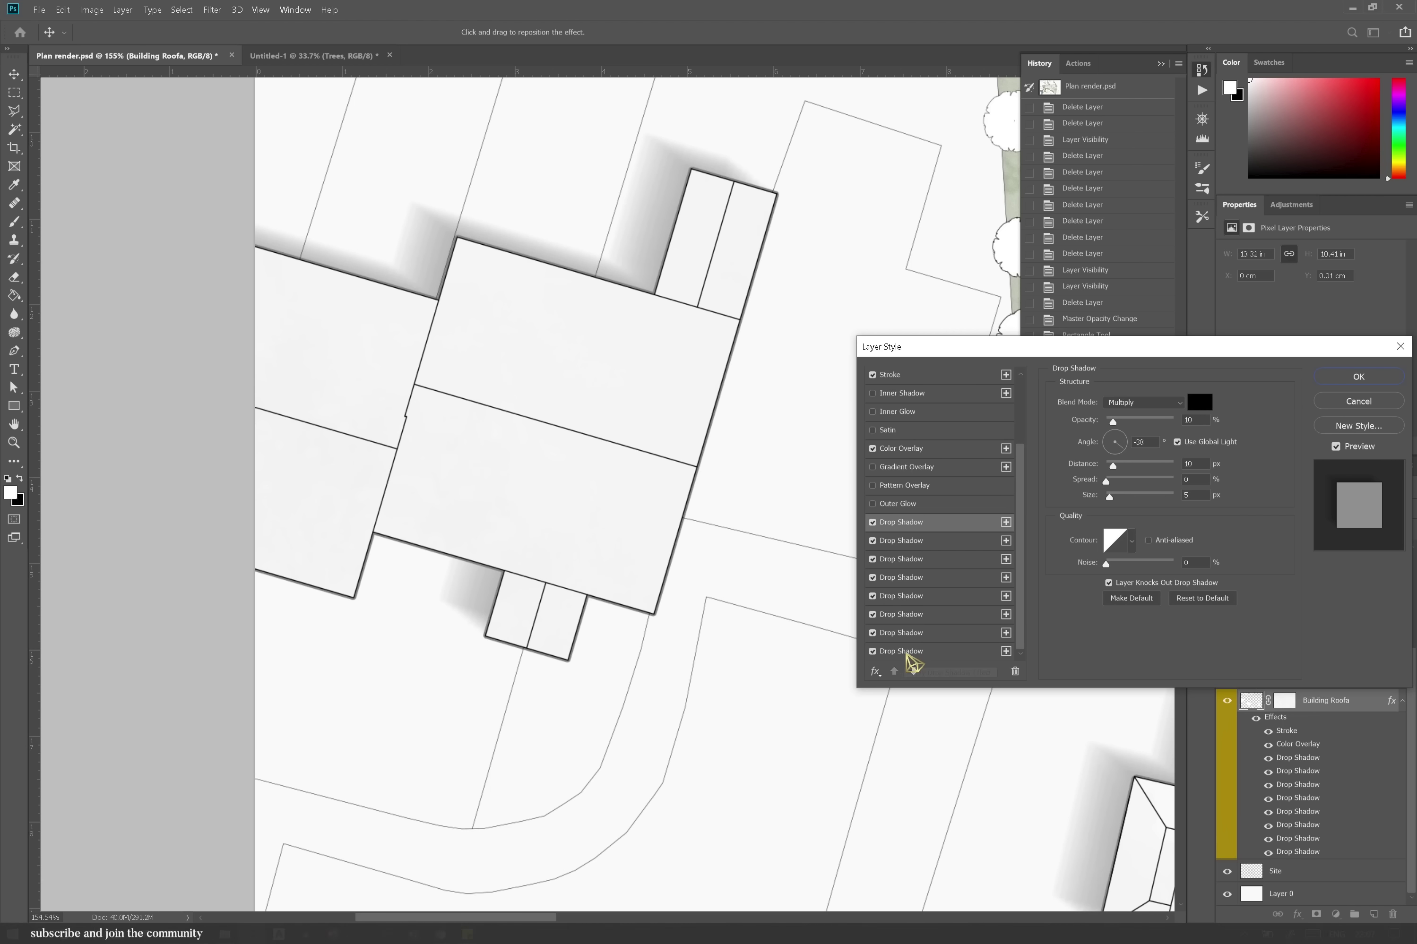
# - Draw a rectangle beside the roofs with a 0.5 pt stroke
pyautogui.click(1367, 400)
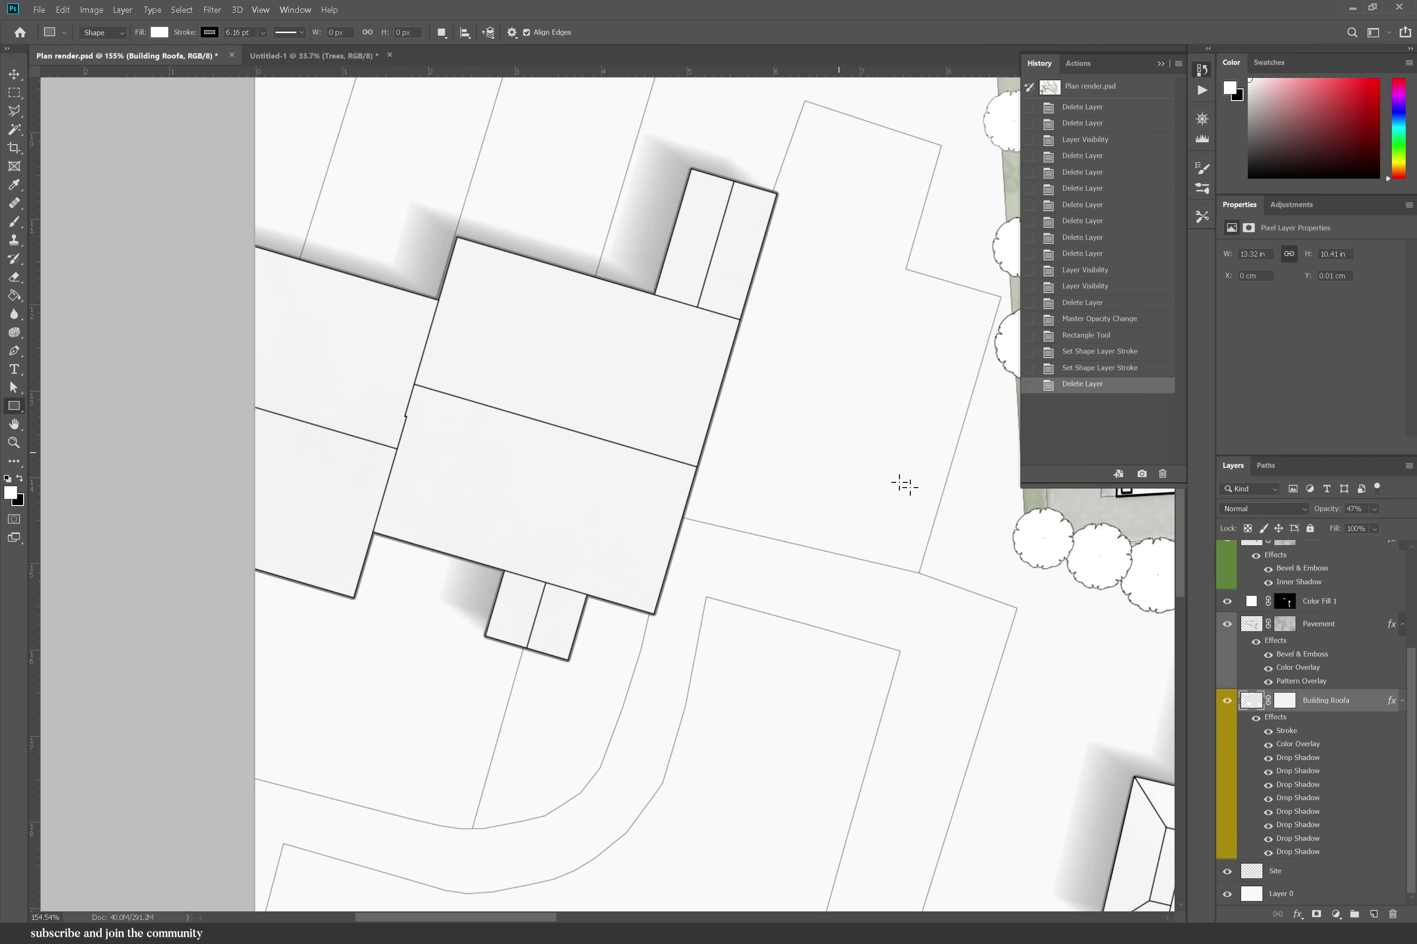
pyautogui.moveTo(782, 427)
pyautogui.mouseDown()
pyautogui.moveTo(936, 506)
pyautogui.moveTo(925, 519)
pyautogui.mouseUp()
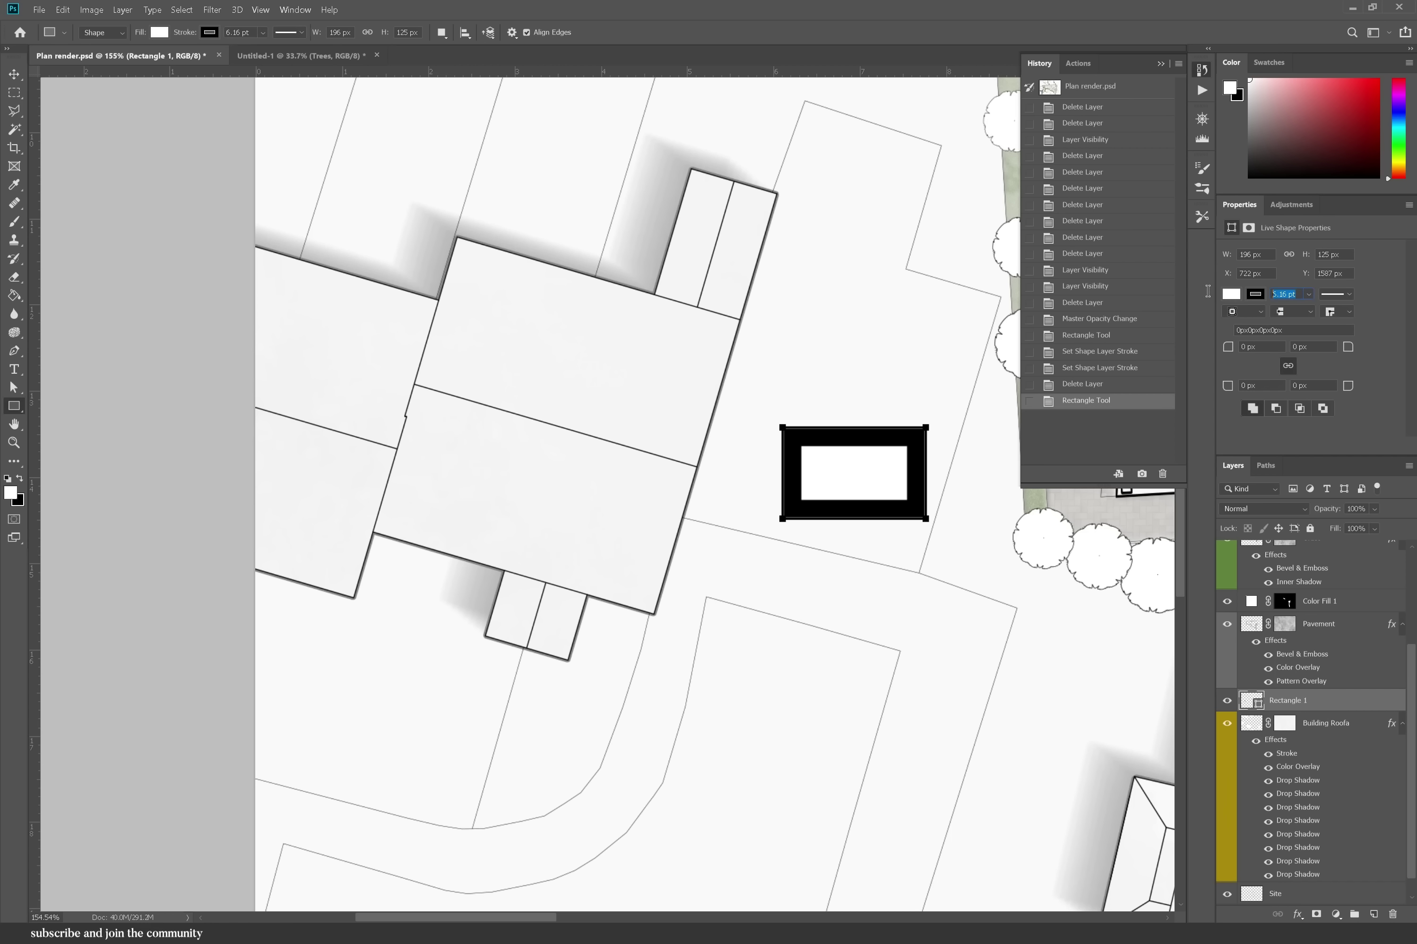
pyautogui.write('0.5')
pyautogui.press('Return')
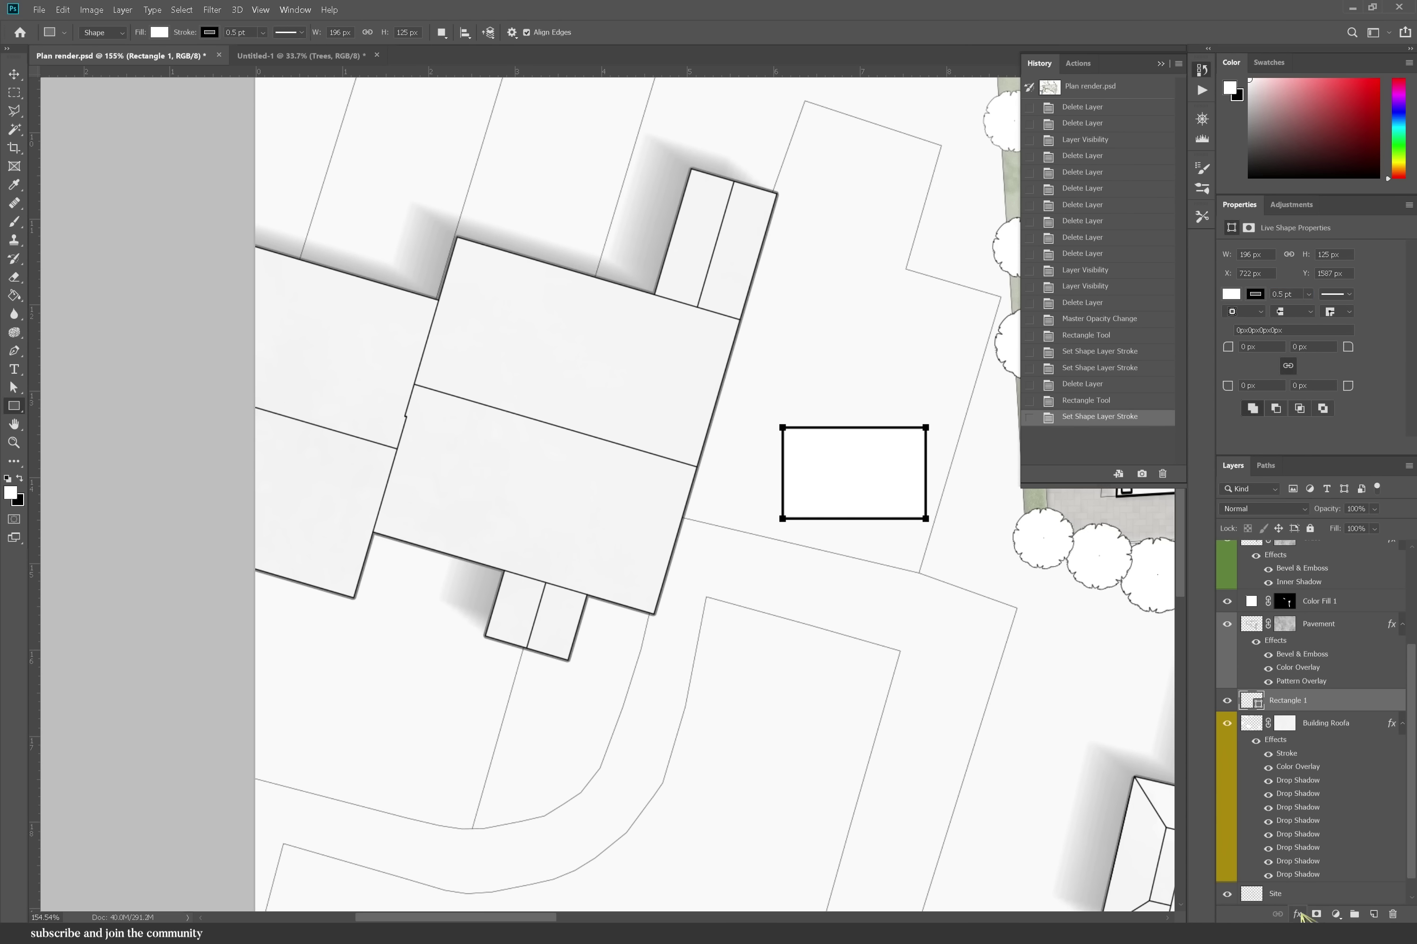
# - Add a Drop Shadow to the rectangle and adjust its opacity and offset
pyautogui.click(1298, 915)
pyautogui.click(995, 580)
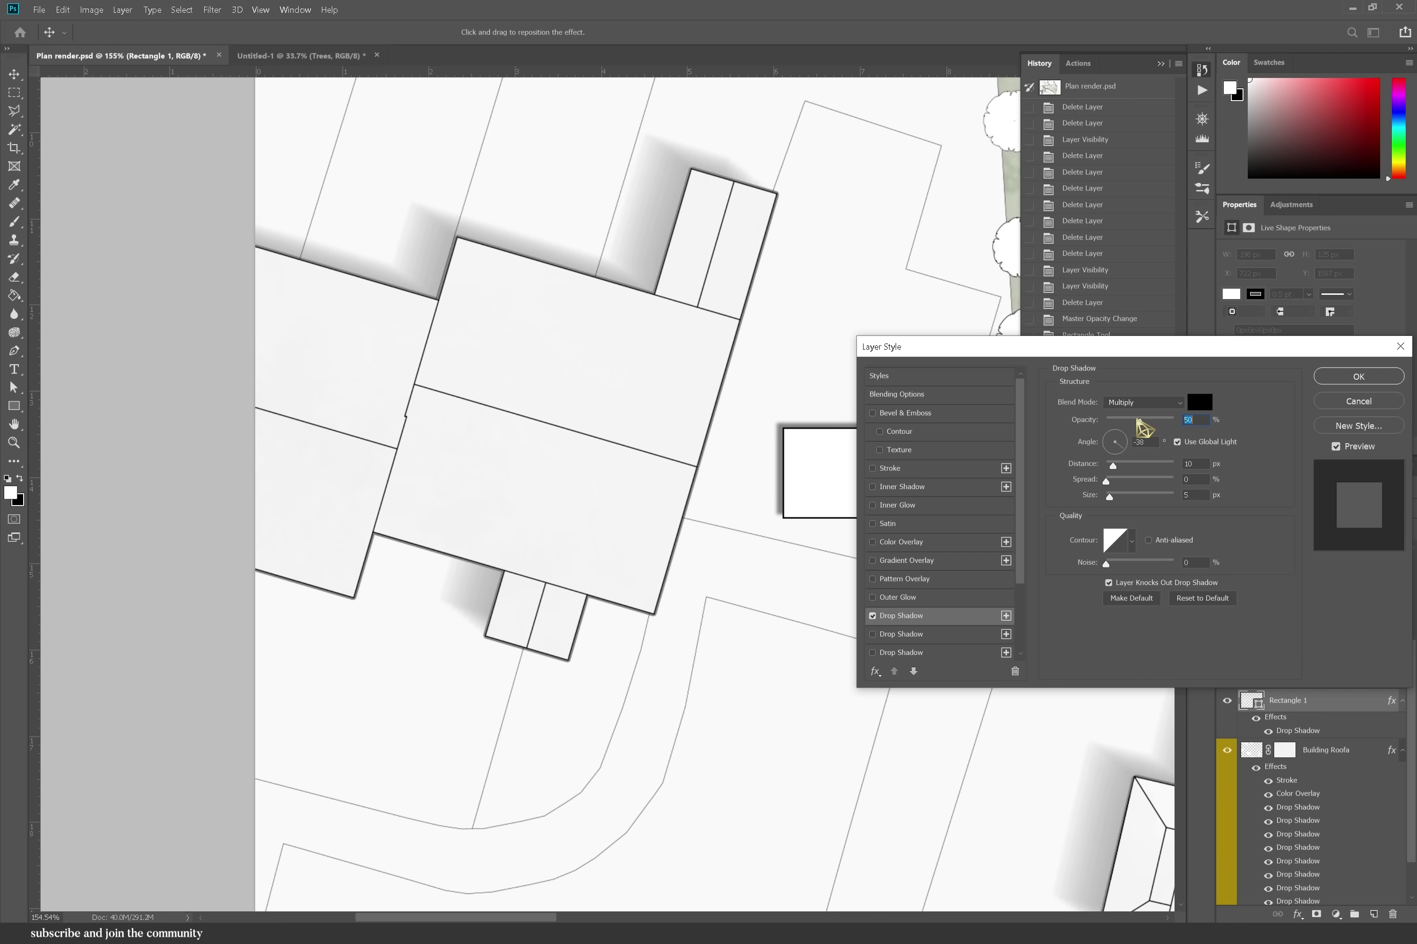
pyautogui.moveTo(1137, 420); pyautogui.dragTo(1134, 465)
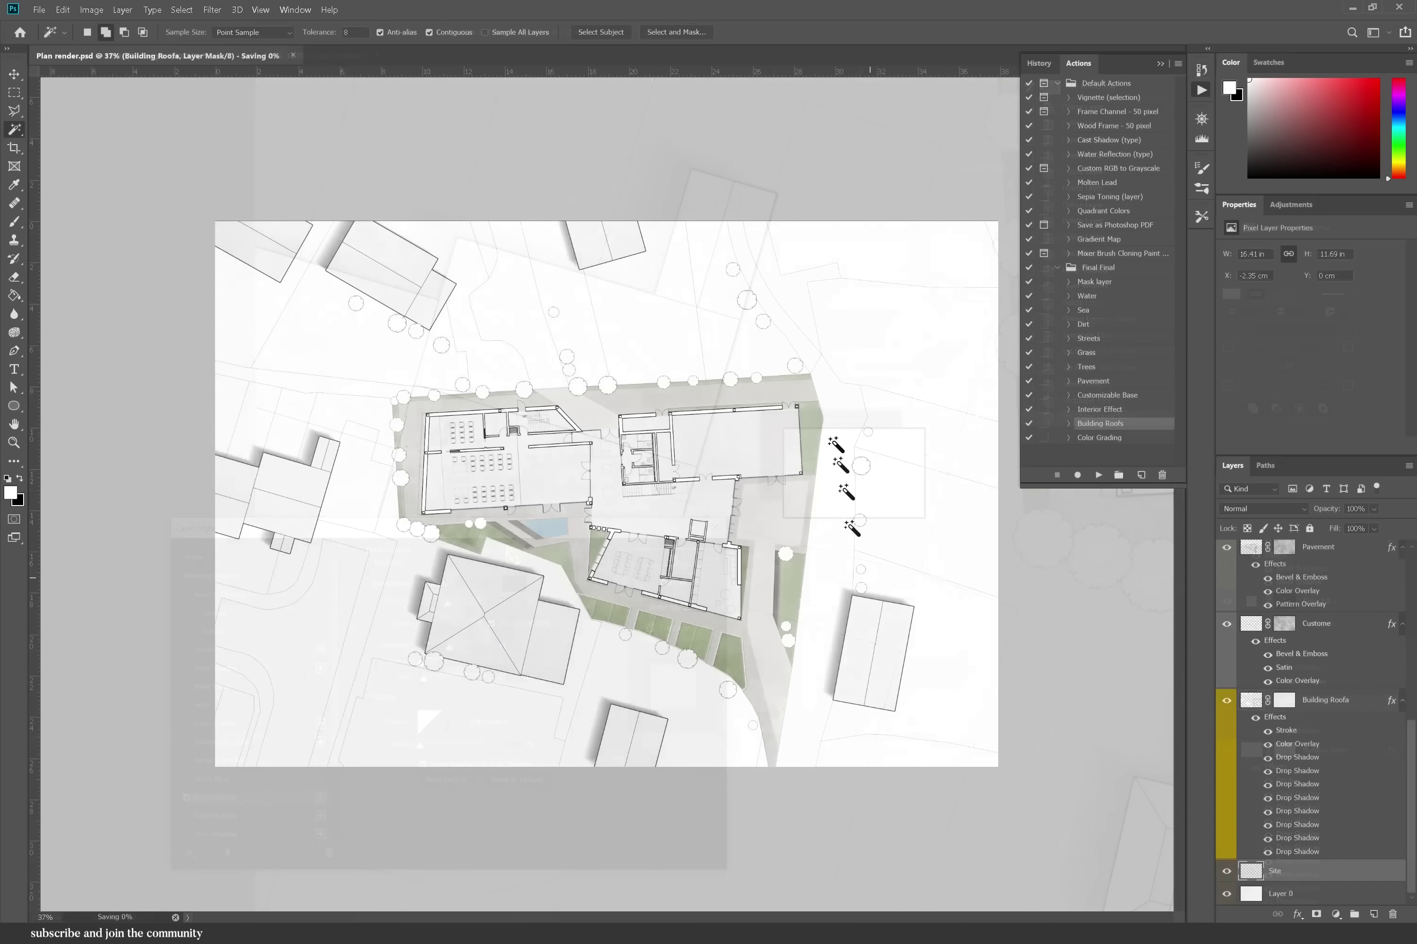
# - Fill the curving eastern road using the Streets action at 23% opacity
pyautogui.click(821, 352)
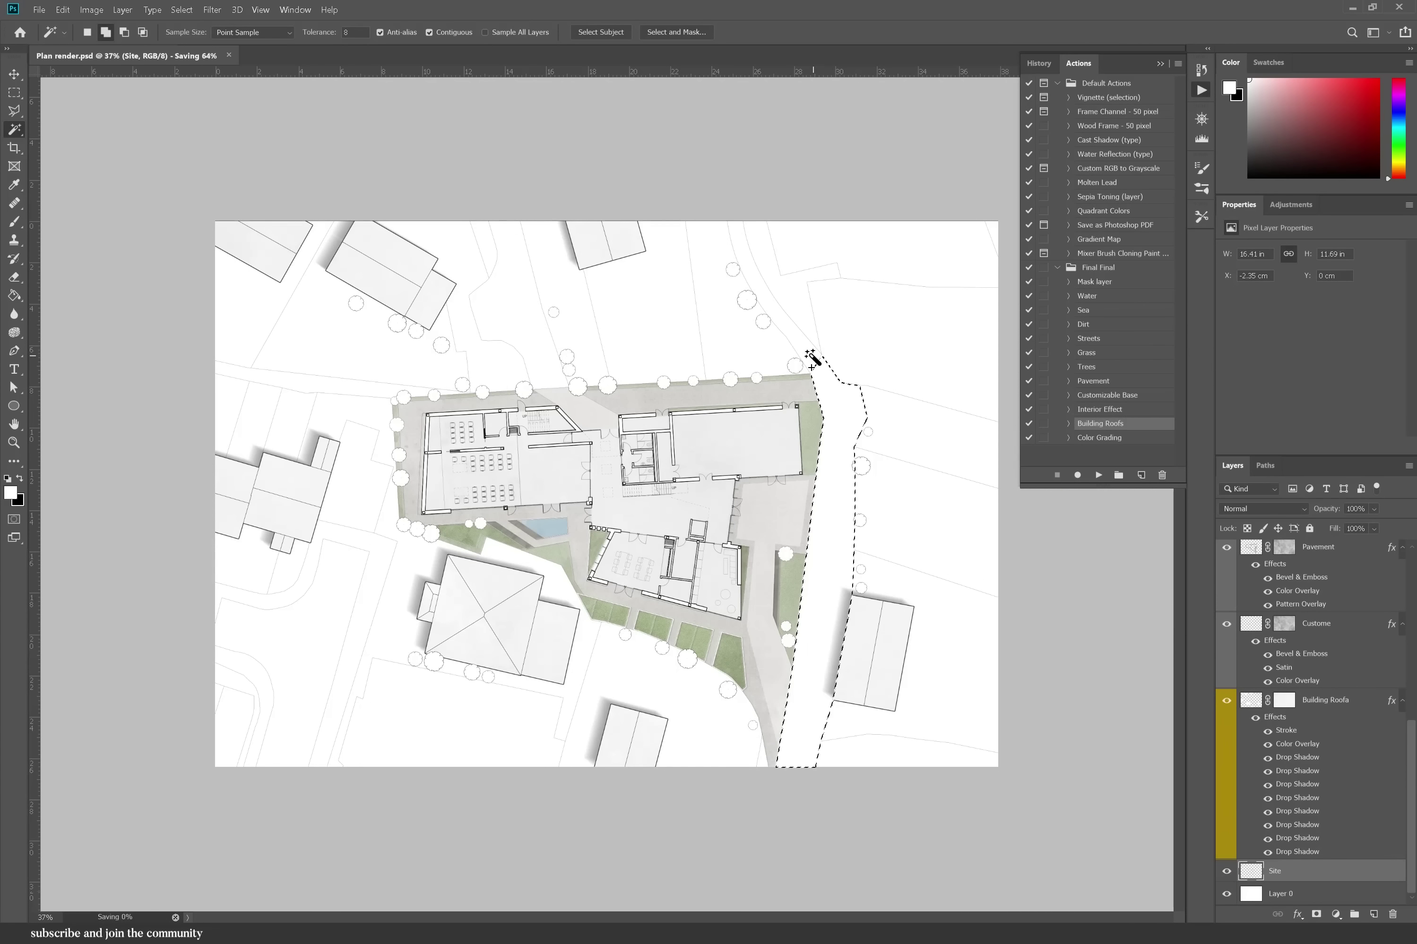
pyautogui.click(1115, 382)
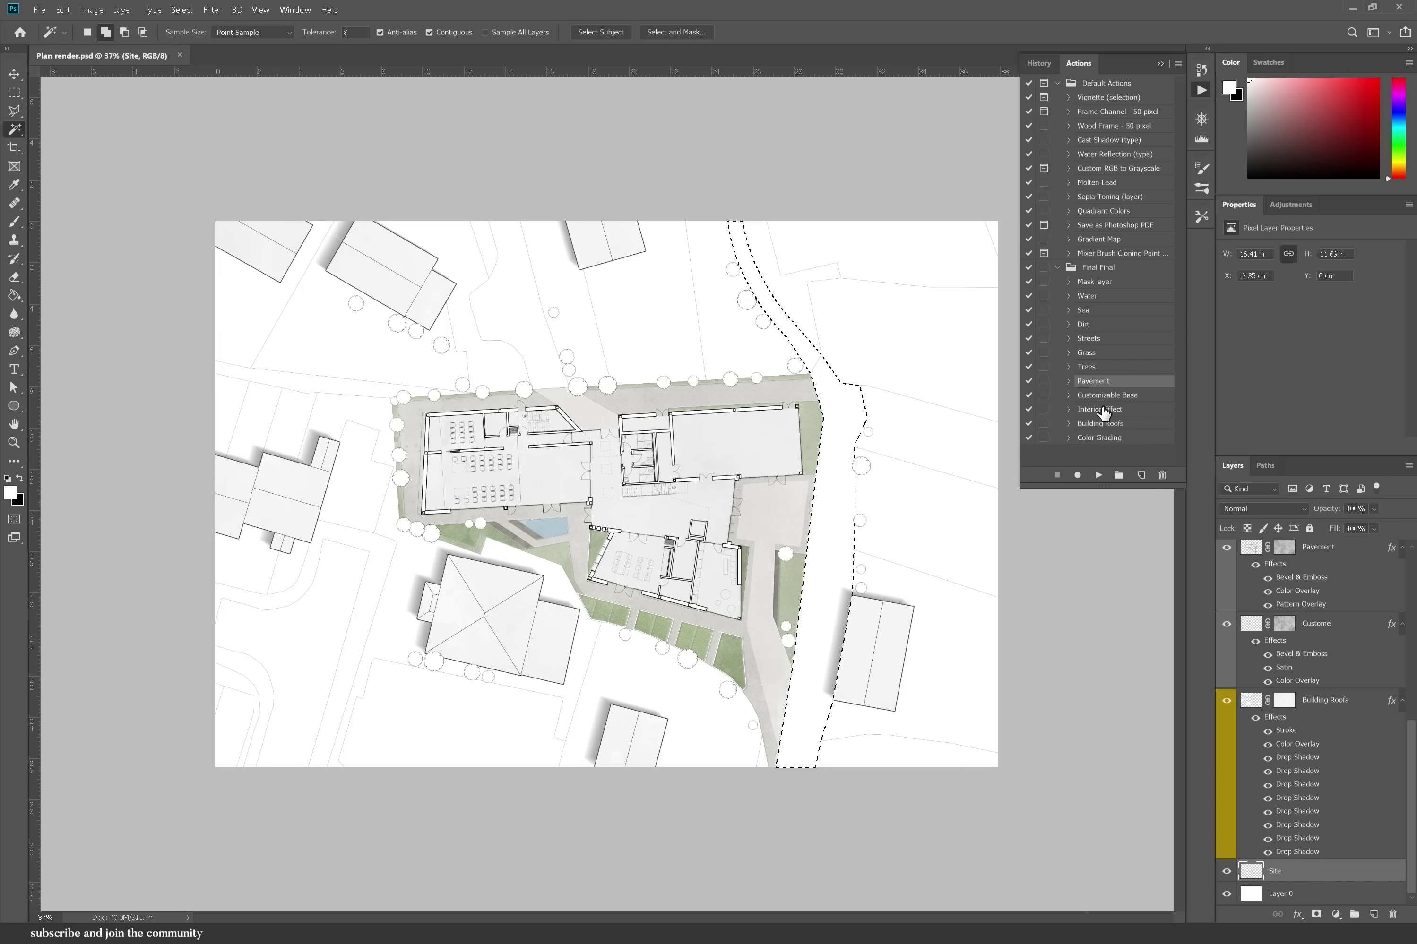
pyautogui.click(1097, 339)
pyautogui.click(1098, 475)
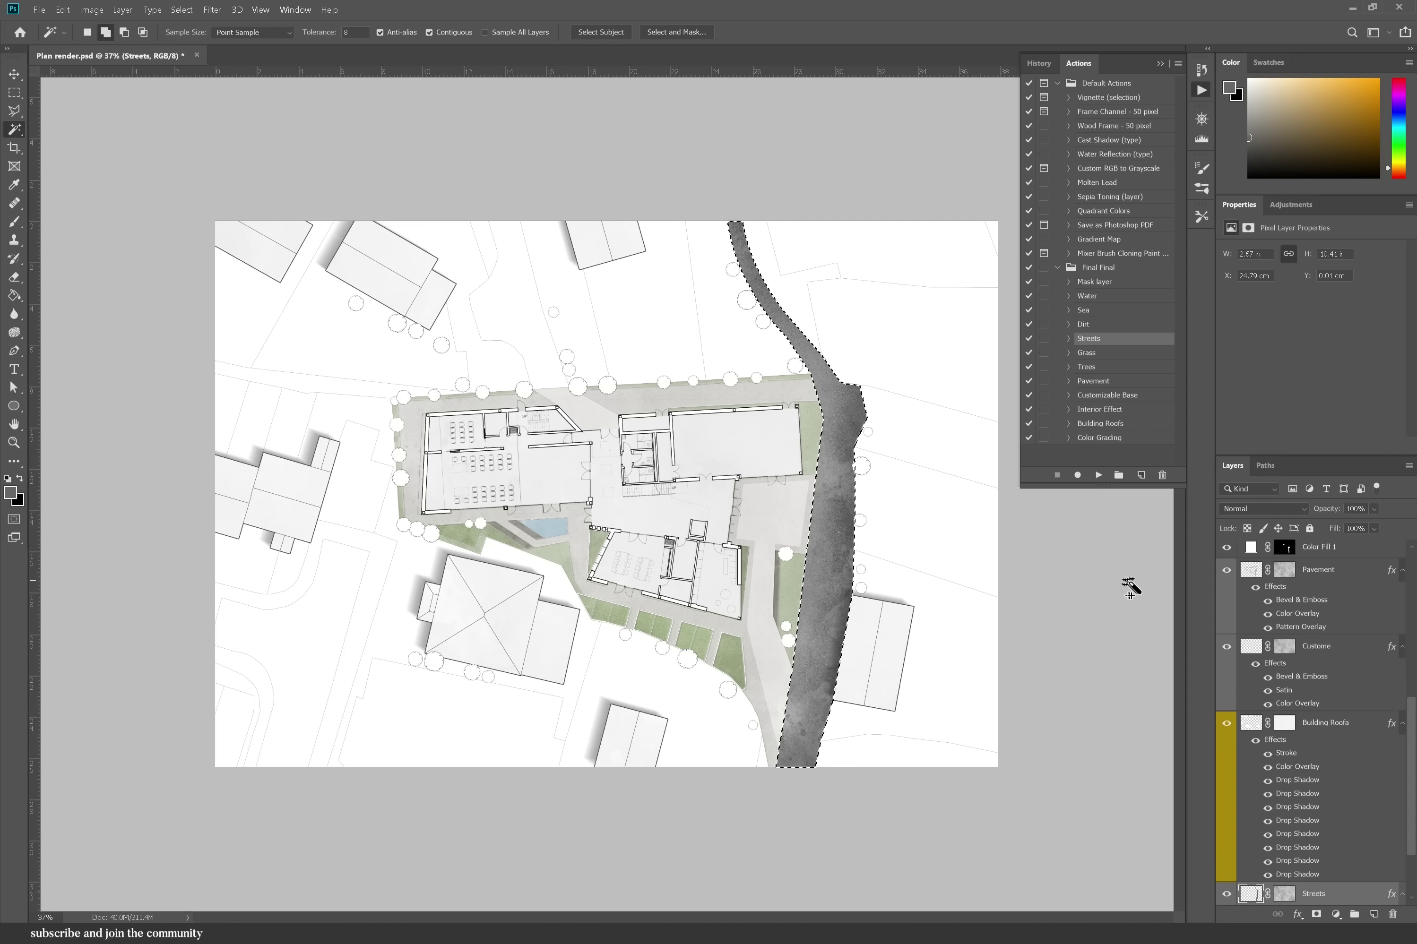
pyautogui.click(1374, 509)
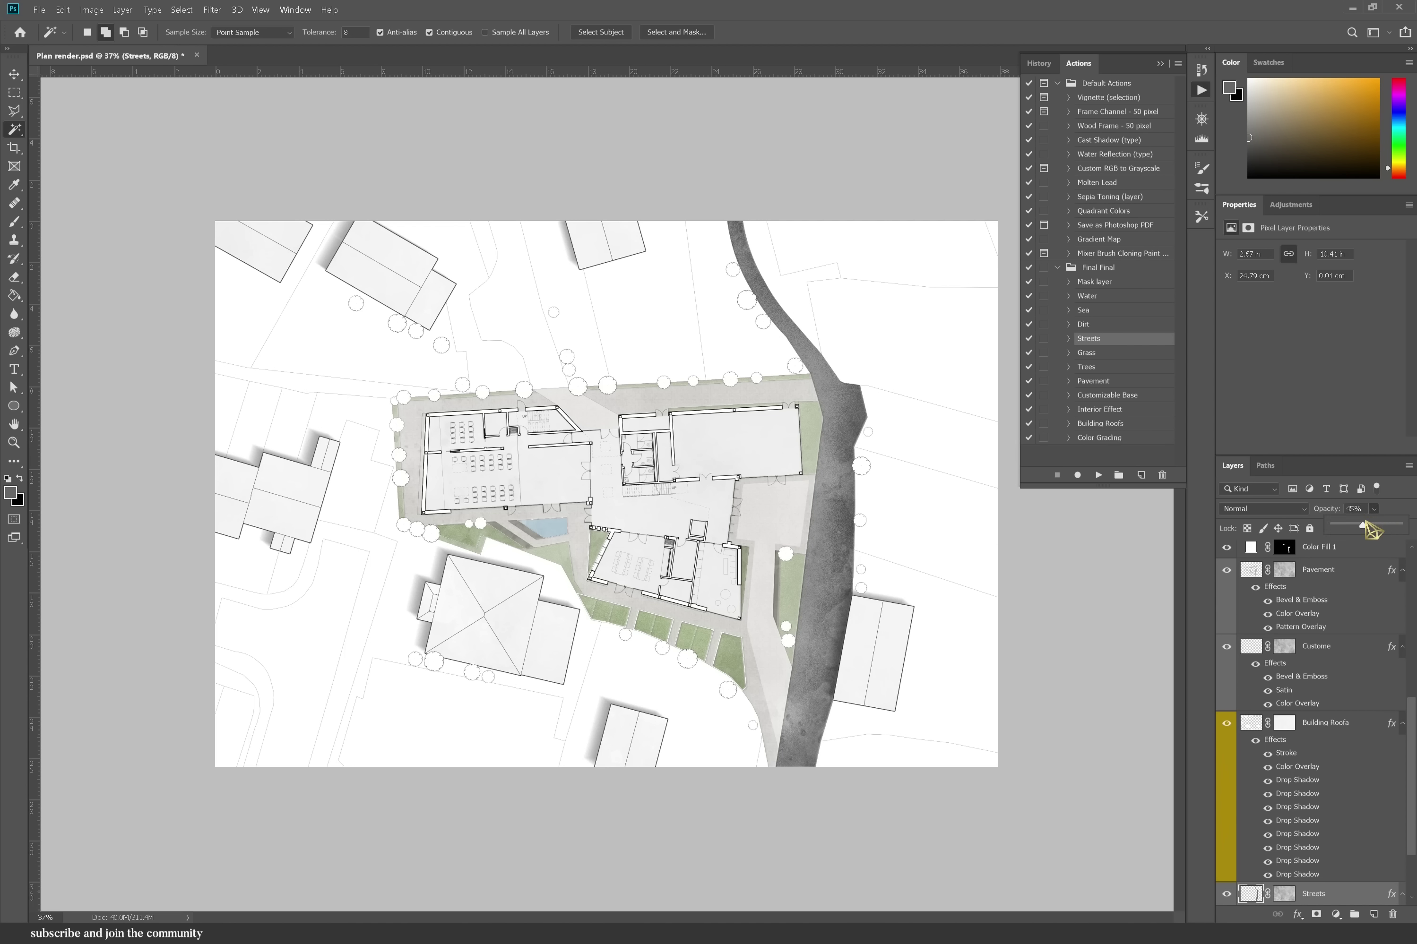
pyautogui.moveTo(1365, 524); pyautogui.dragTo(1350, 527)
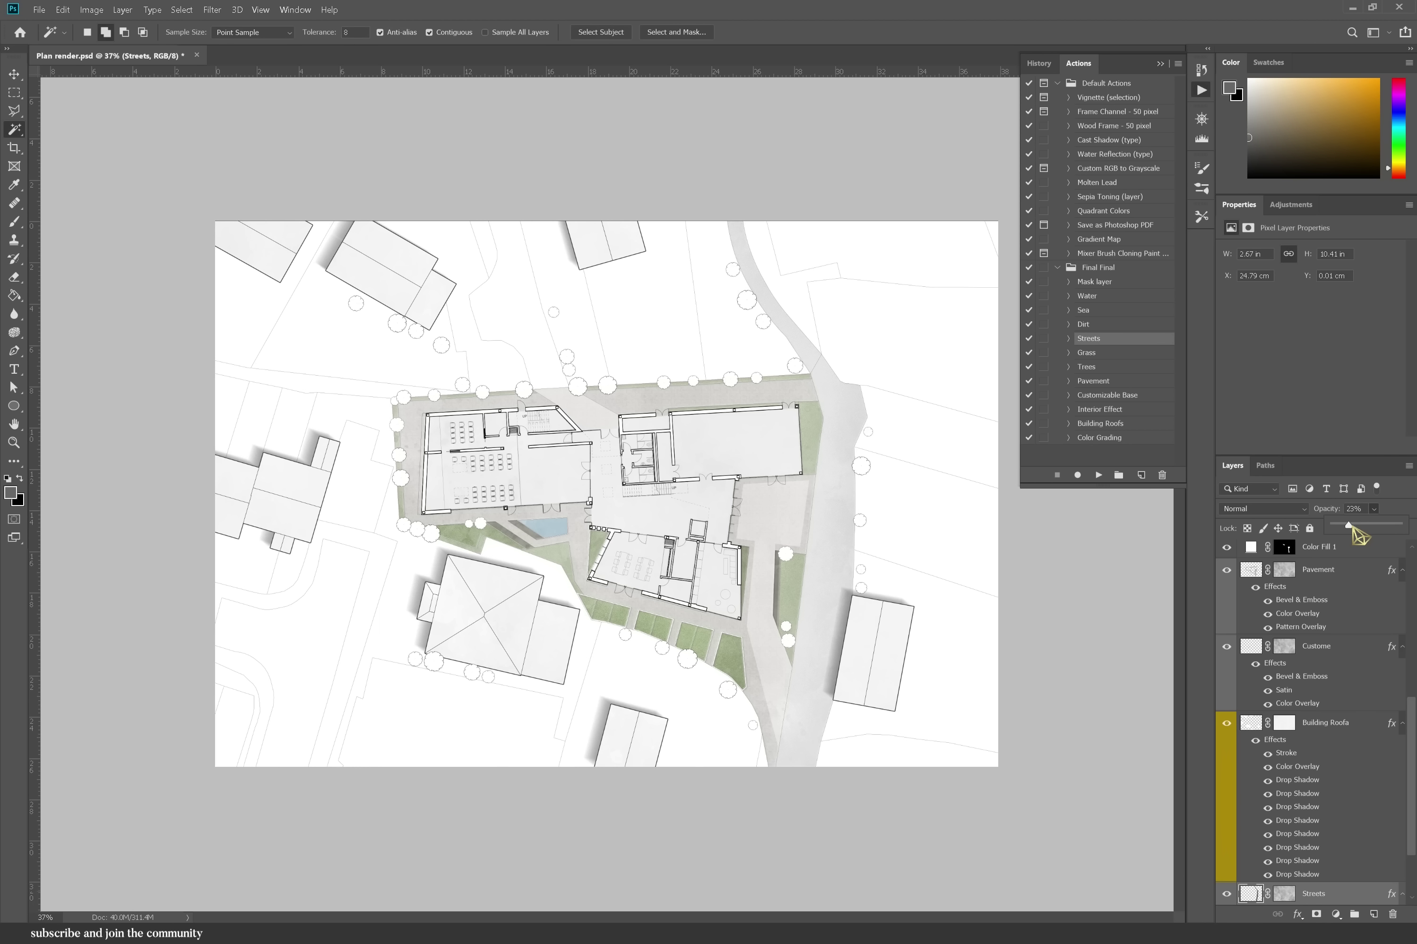
# - Select the upper street and brush the grey street texture into it on Streets
pyautogui.click(552, 364)
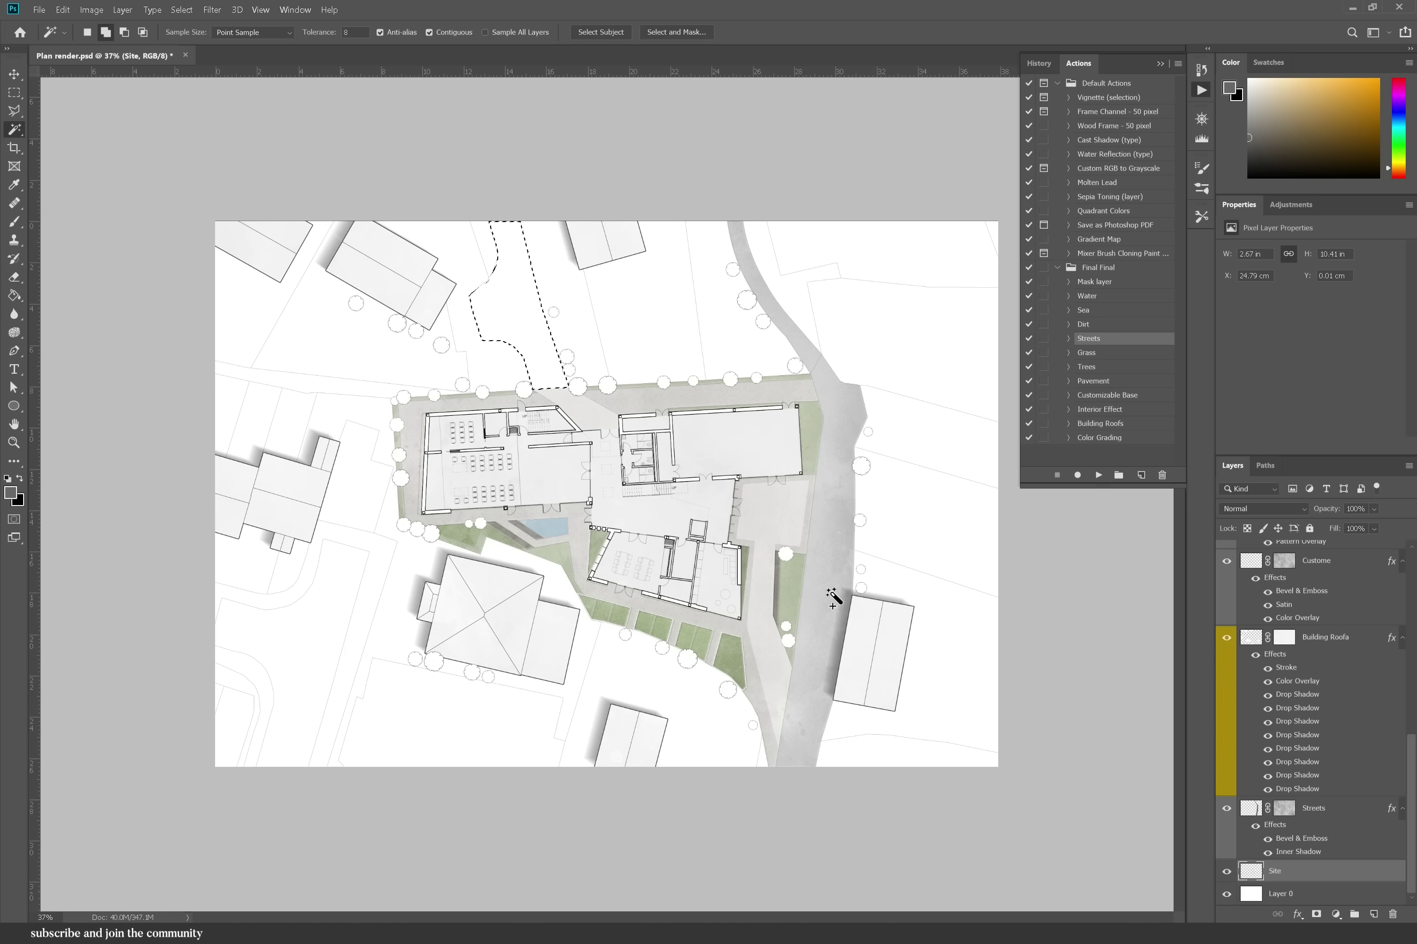
pyautogui.hotkey('alt', ']')
pyautogui.click(14, 222)
pyautogui.moveTo(603, 393); pyautogui.dragTo(536, 342)
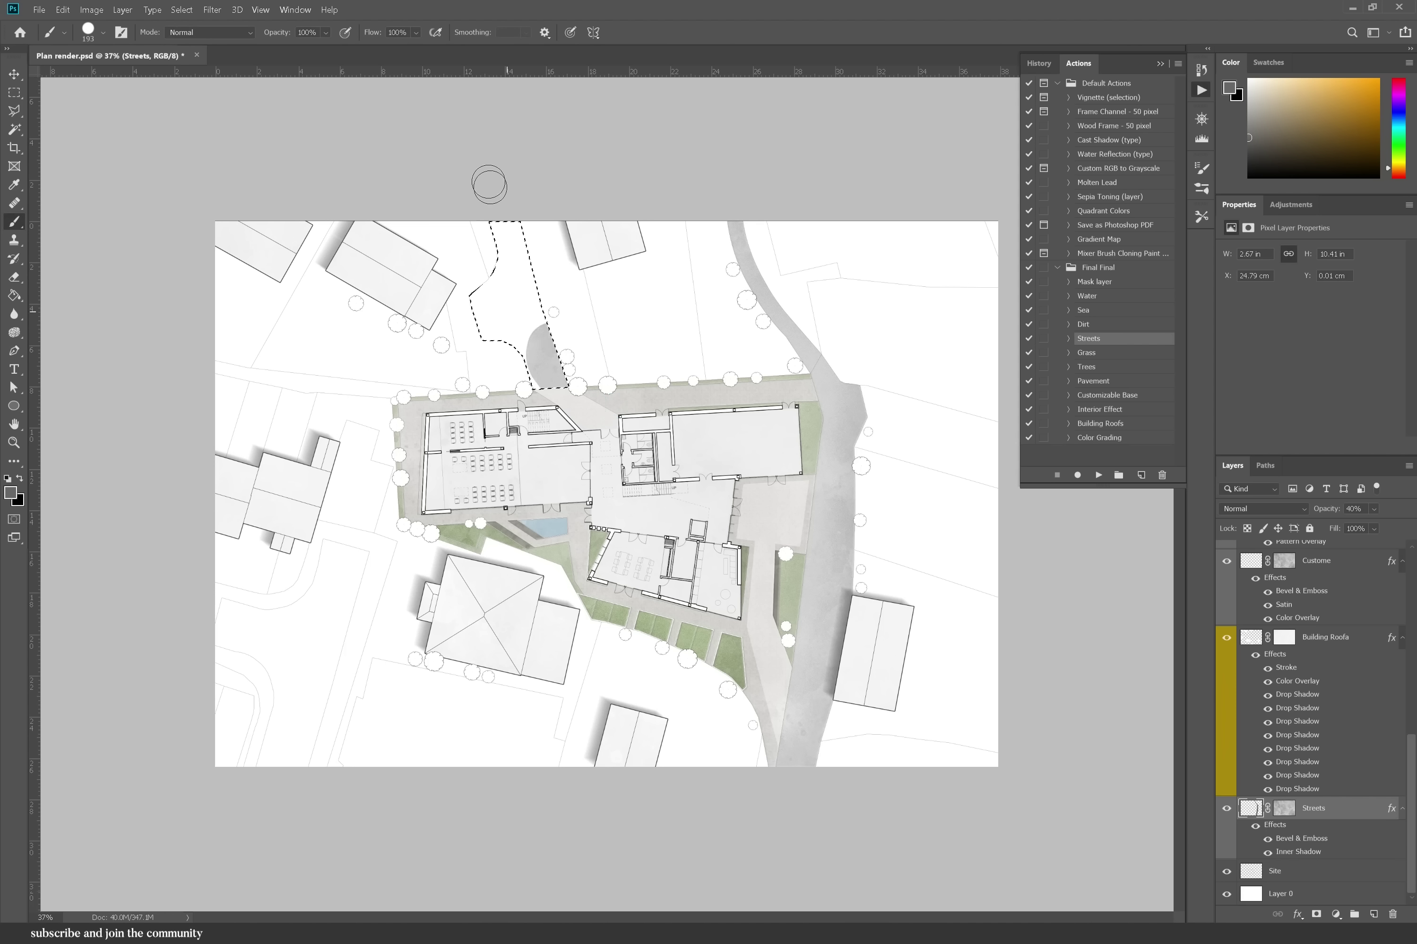
pyautogui.moveTo(489, 185)
pyautogui.mouseDown()
pyautogui.moveTo(525, 316)
pyautogui.moveTo(511, 205)
pyautogui.moveTo(529, 354)
pyautogui.moveTo(500, 345)
pyautogui.moveTo(487, 302)
pyautogui.moveTo(516, 205)
pyautogui.mouseUp()
pyautogui.hotkey('ctrl', 'd')
pyautogui.scroll(5, 1372, 703)
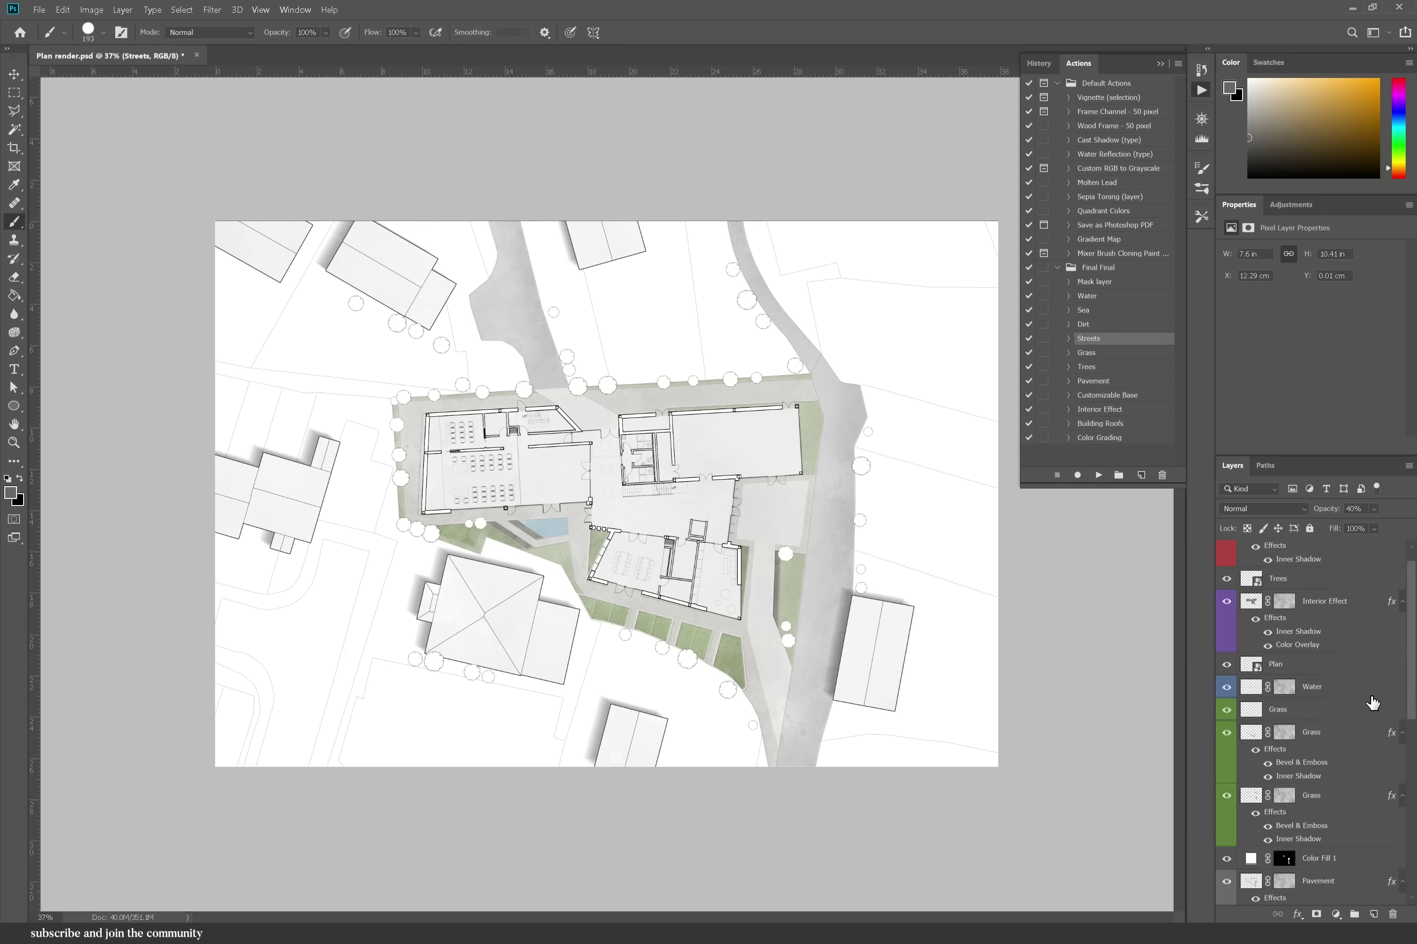
pyautogui.scroll(1, 1371, 703)
# - Render the tree circles with the Trees action and lower the Trees layer opacity
pyautogui.keyDown('ctrl'); pyautogui.click(1248, 603); pyautogui.keyUp('ctrl')
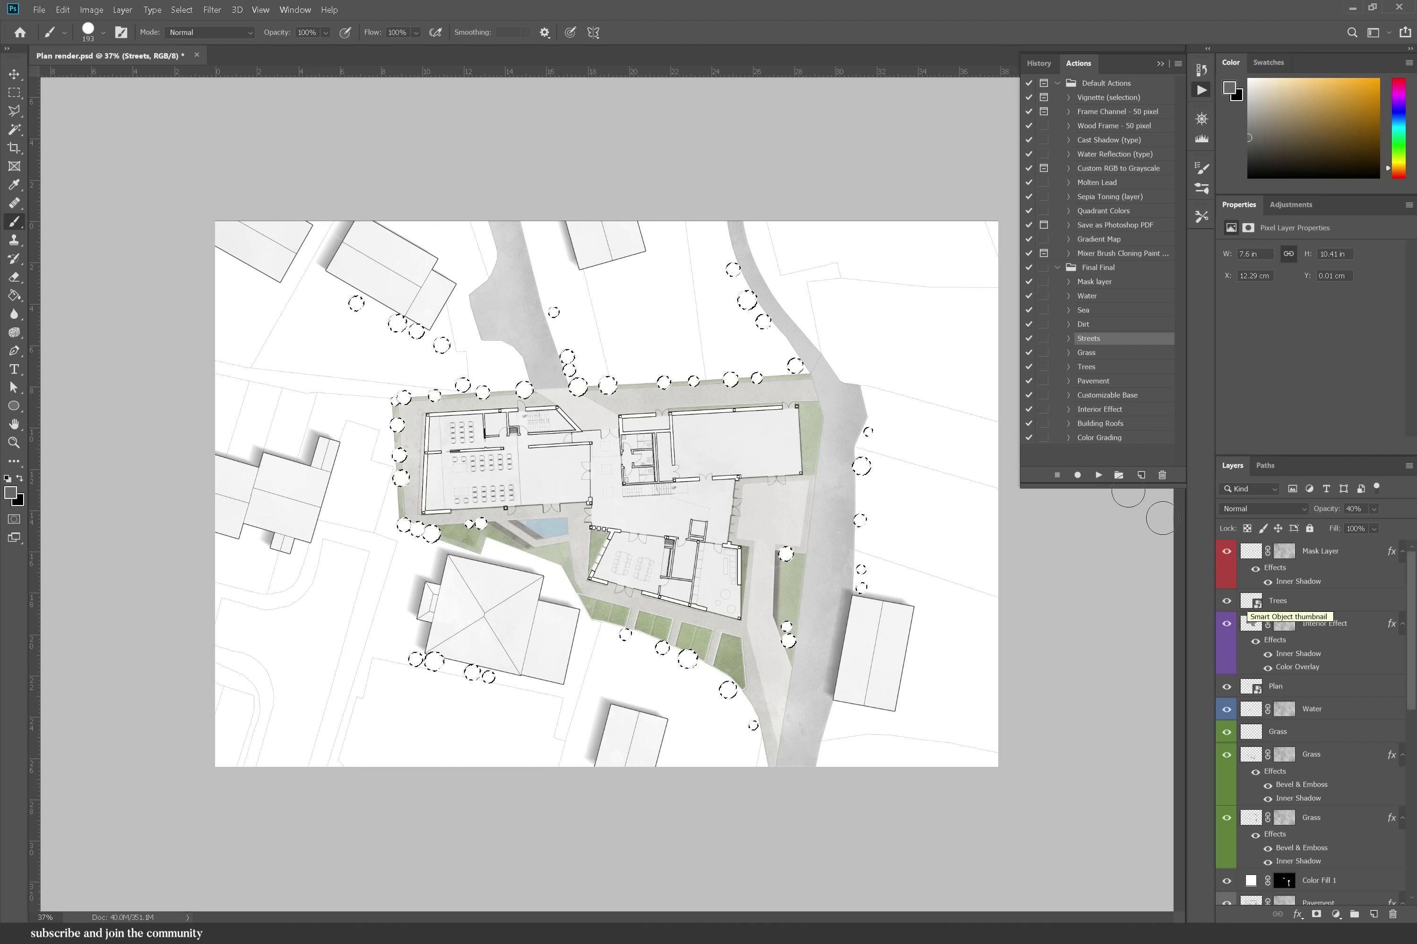
pyautogui.click(1078, 367)
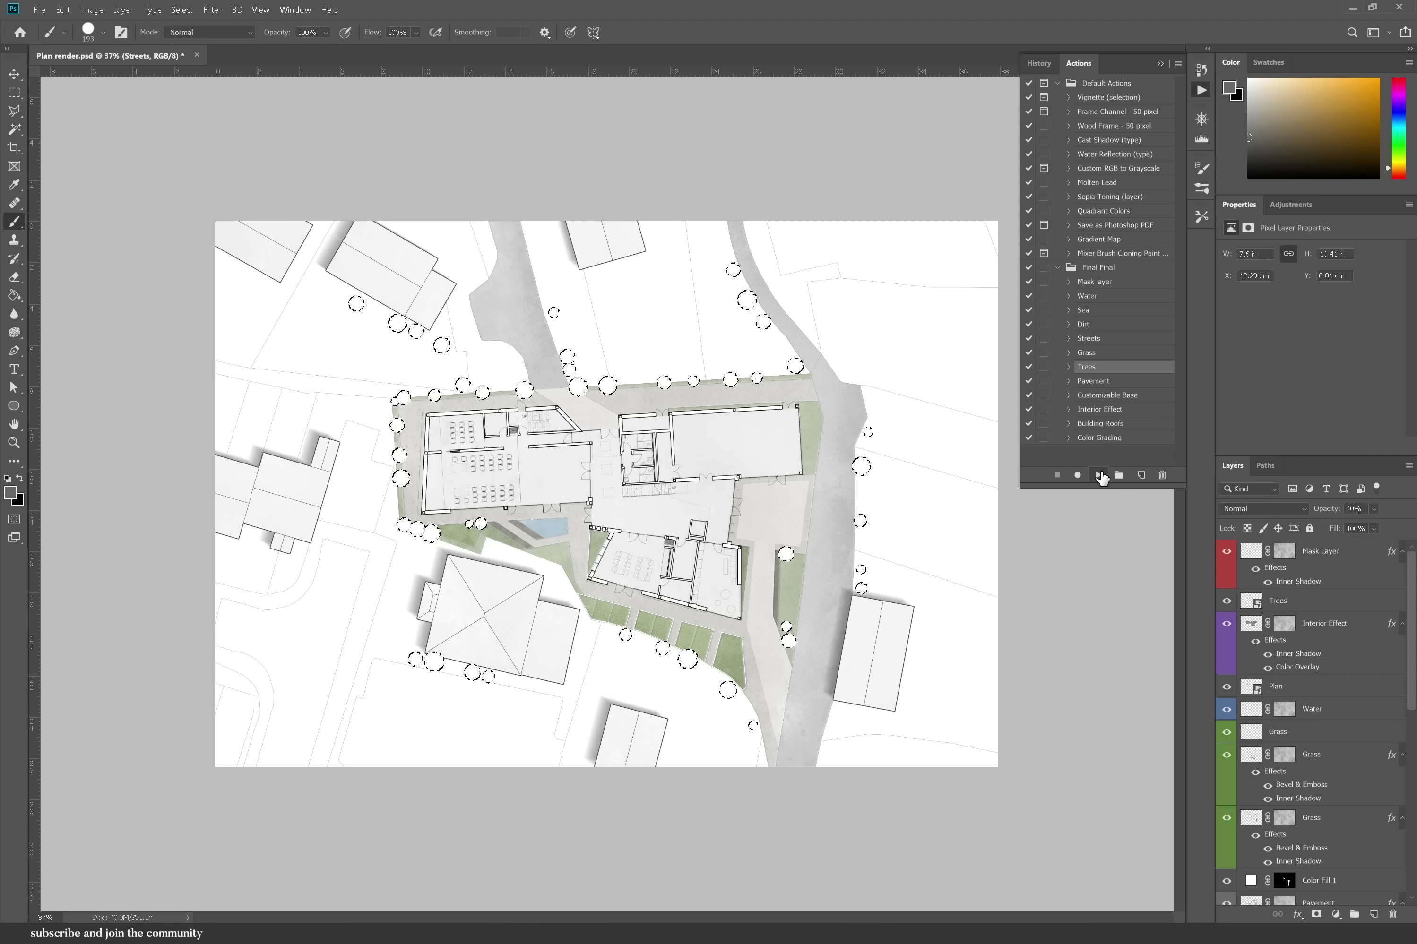
pyautogui.click(1098, 475)
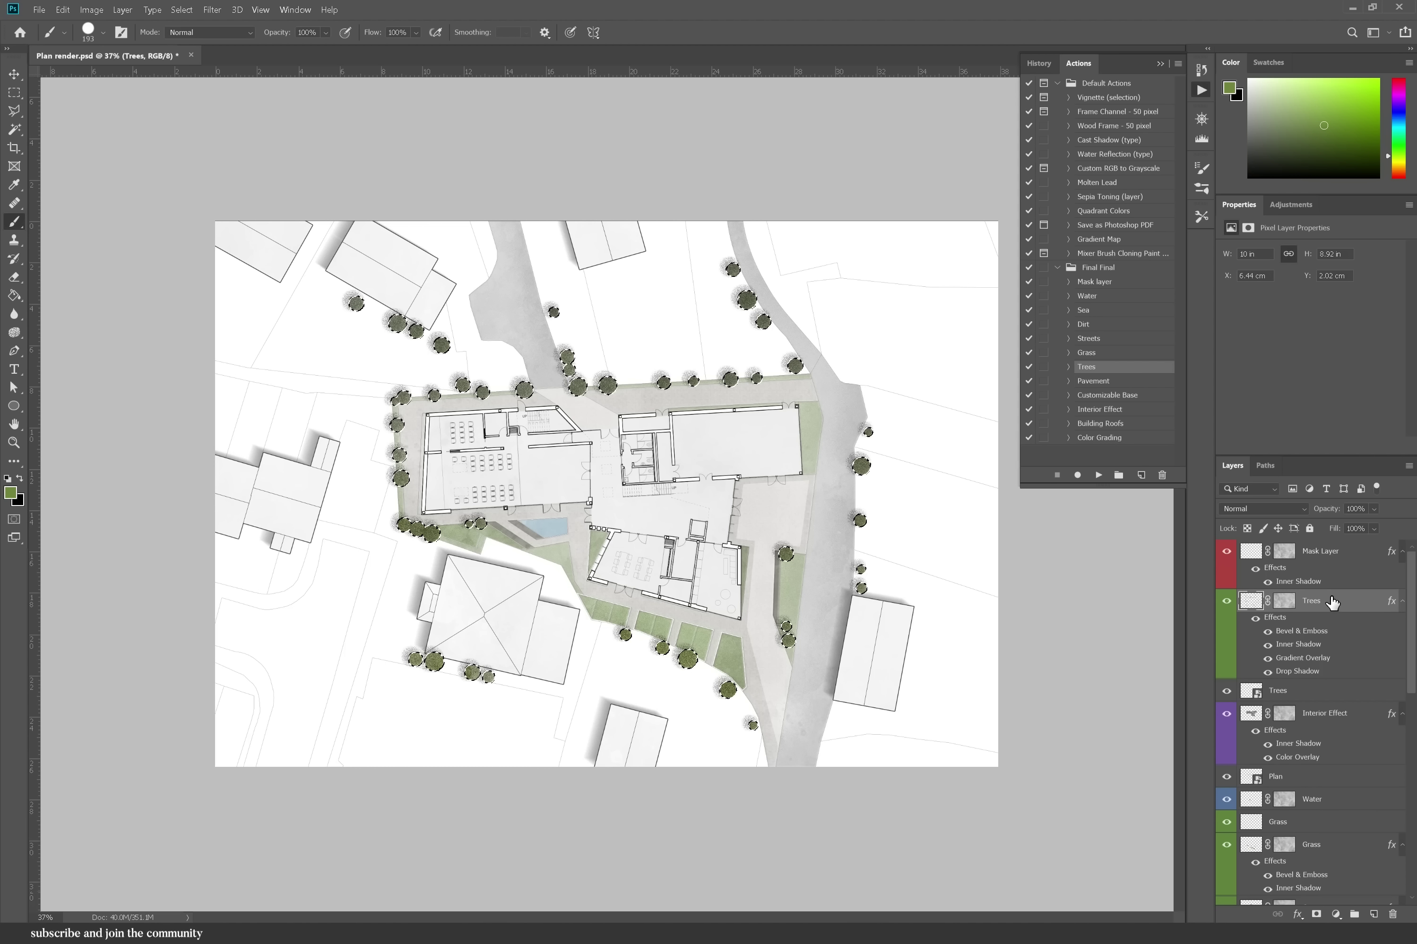
pyautogui.scroll(3, 696, 454)
pyautogui.scroll(-1, 1106, 543)
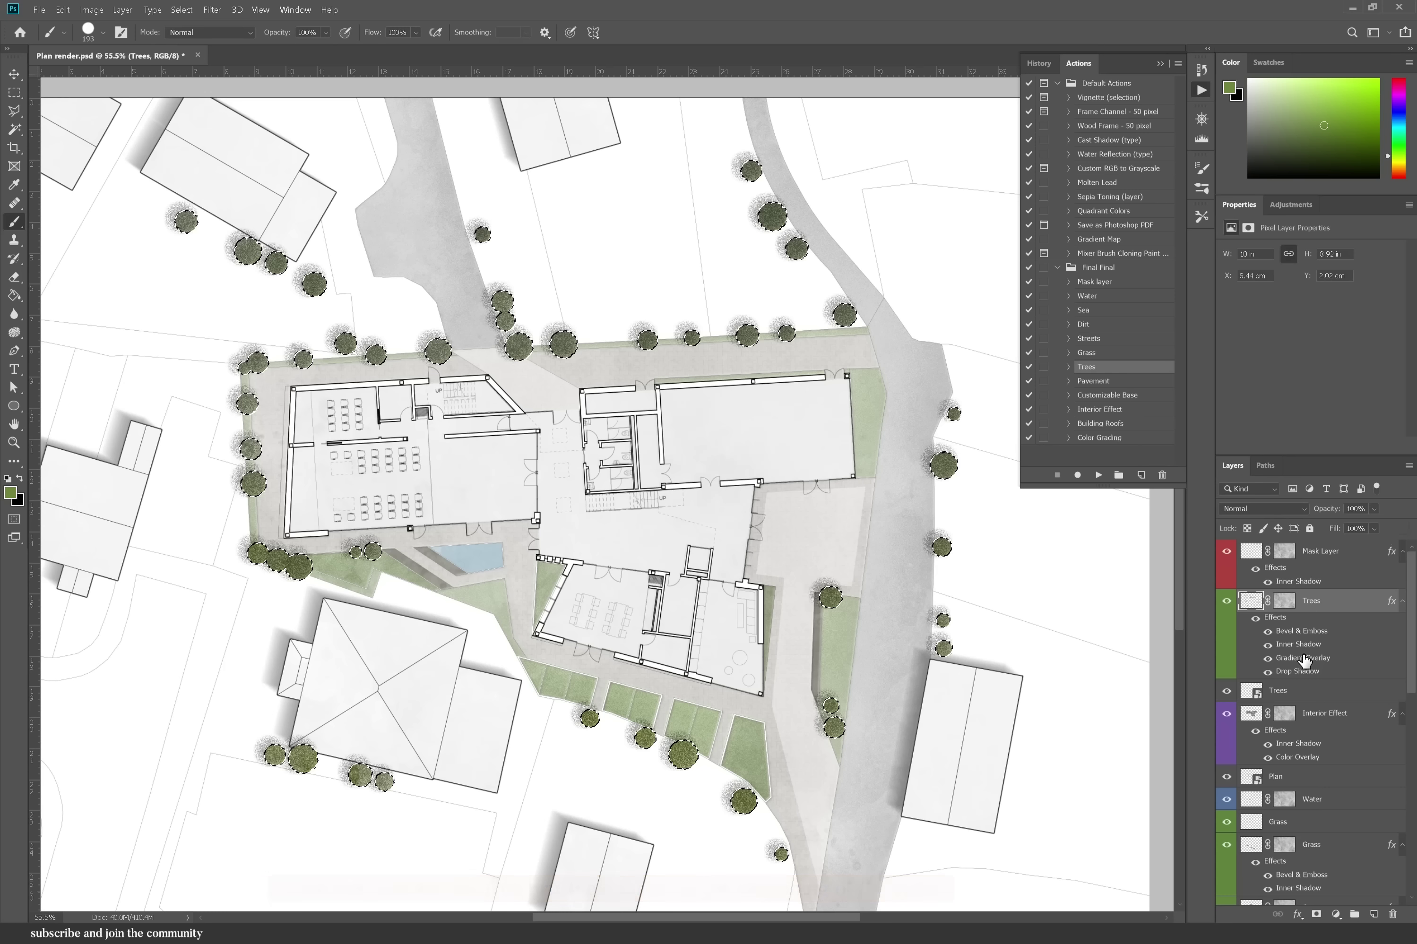
pyautogui.moveTo(1374, 509); pyautogui.dragTo(1389, 529)
# - Open the Trees layer's Drop Shadow settings and move the dialog off the trees
pyautogui.scroll(3, 434, 331)
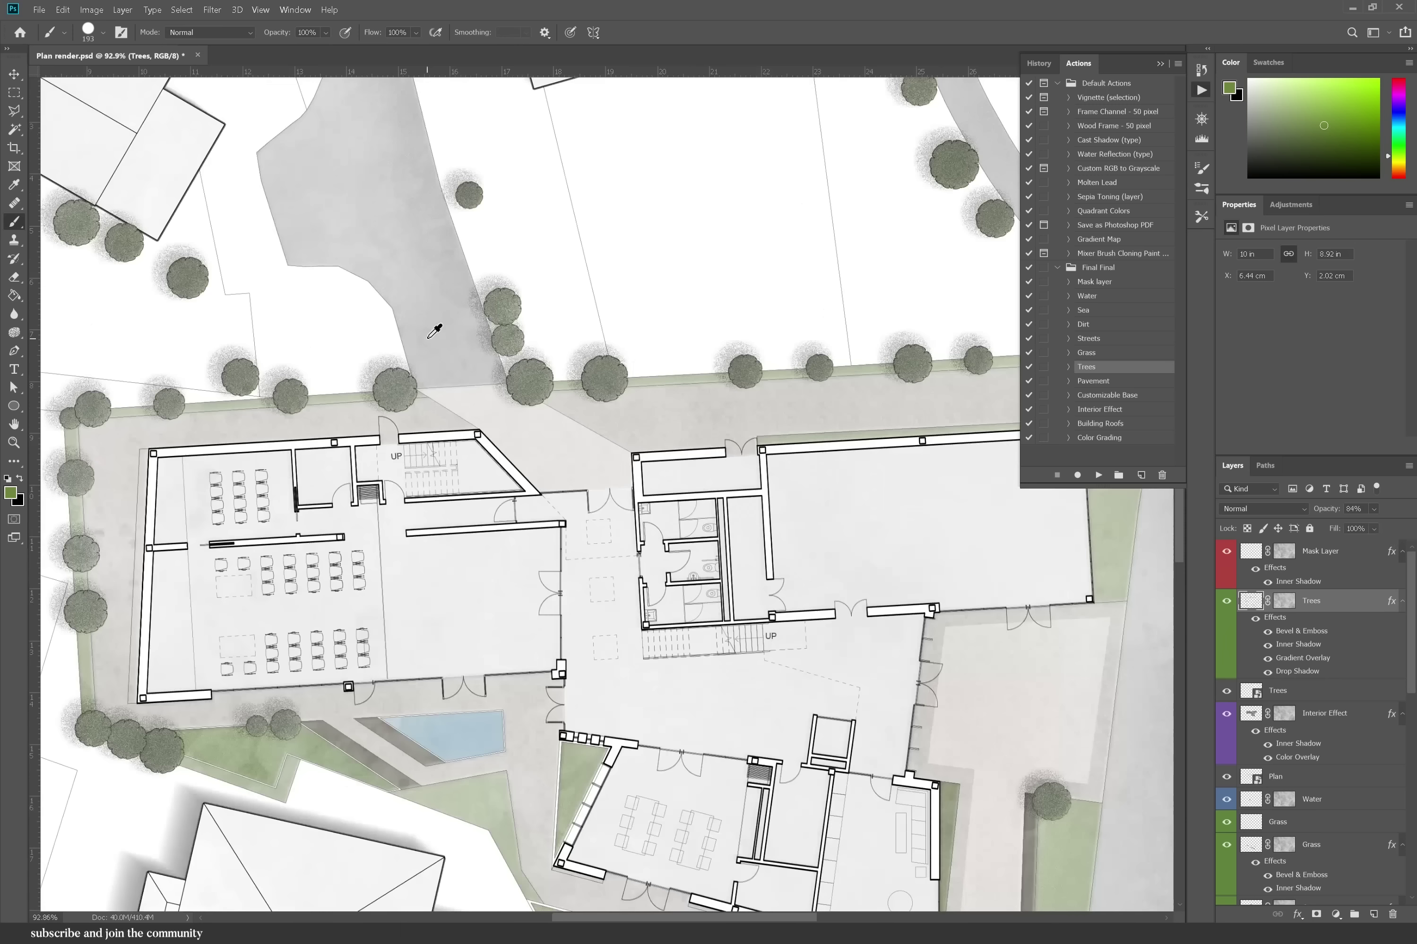
pyautogui.doubleClick(1300, 671)
pyautogui.moveTo(742, 415); pyautogui.dragTo(836, 445)
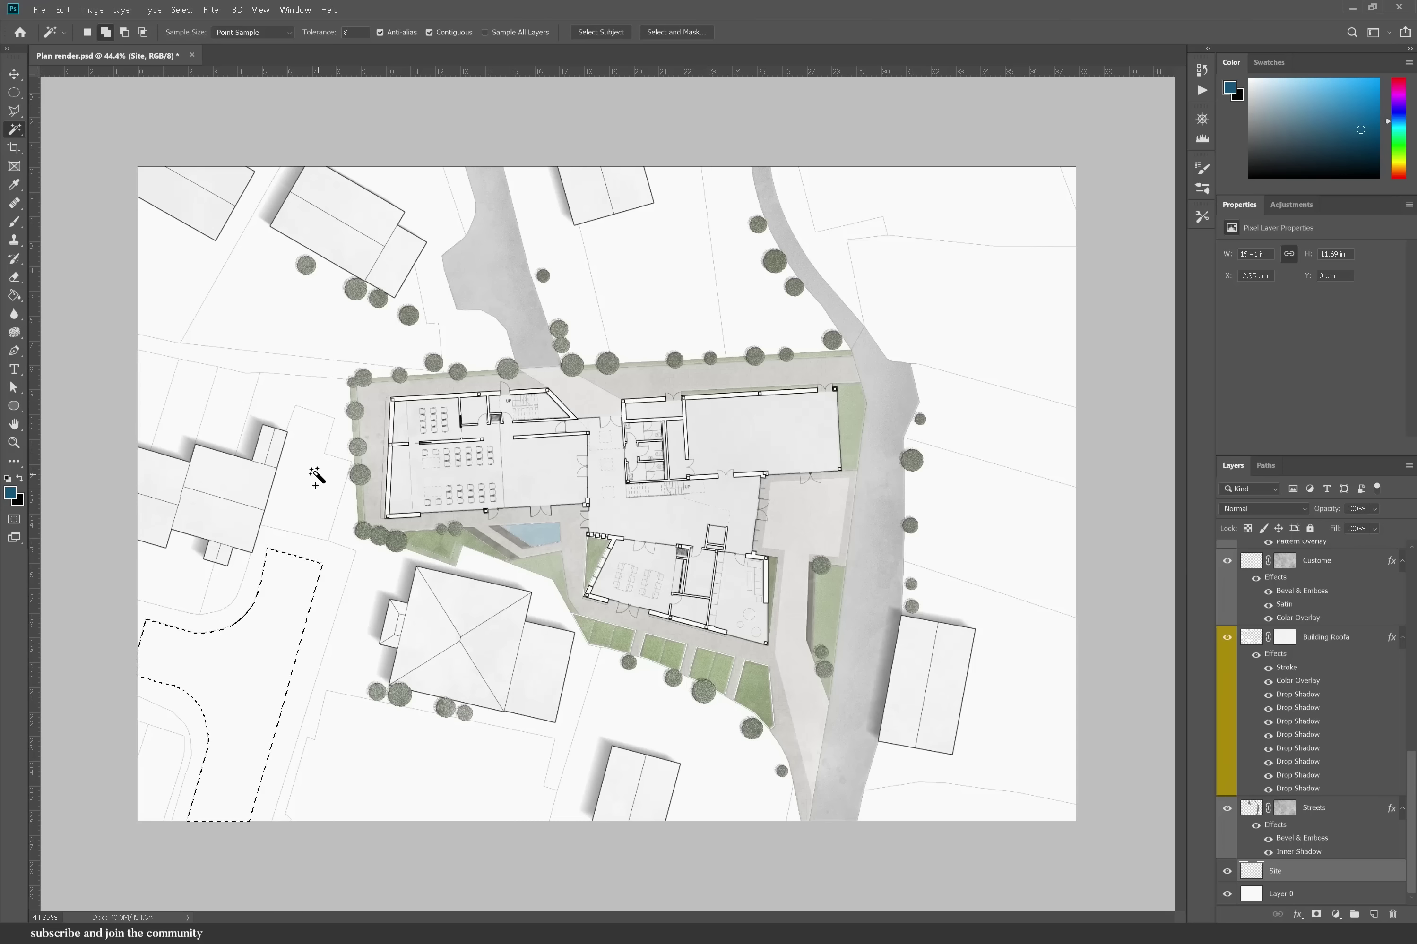
# - Add the western strip to the selection and fill it with the Sea action
pyautogui.click(324, 474)
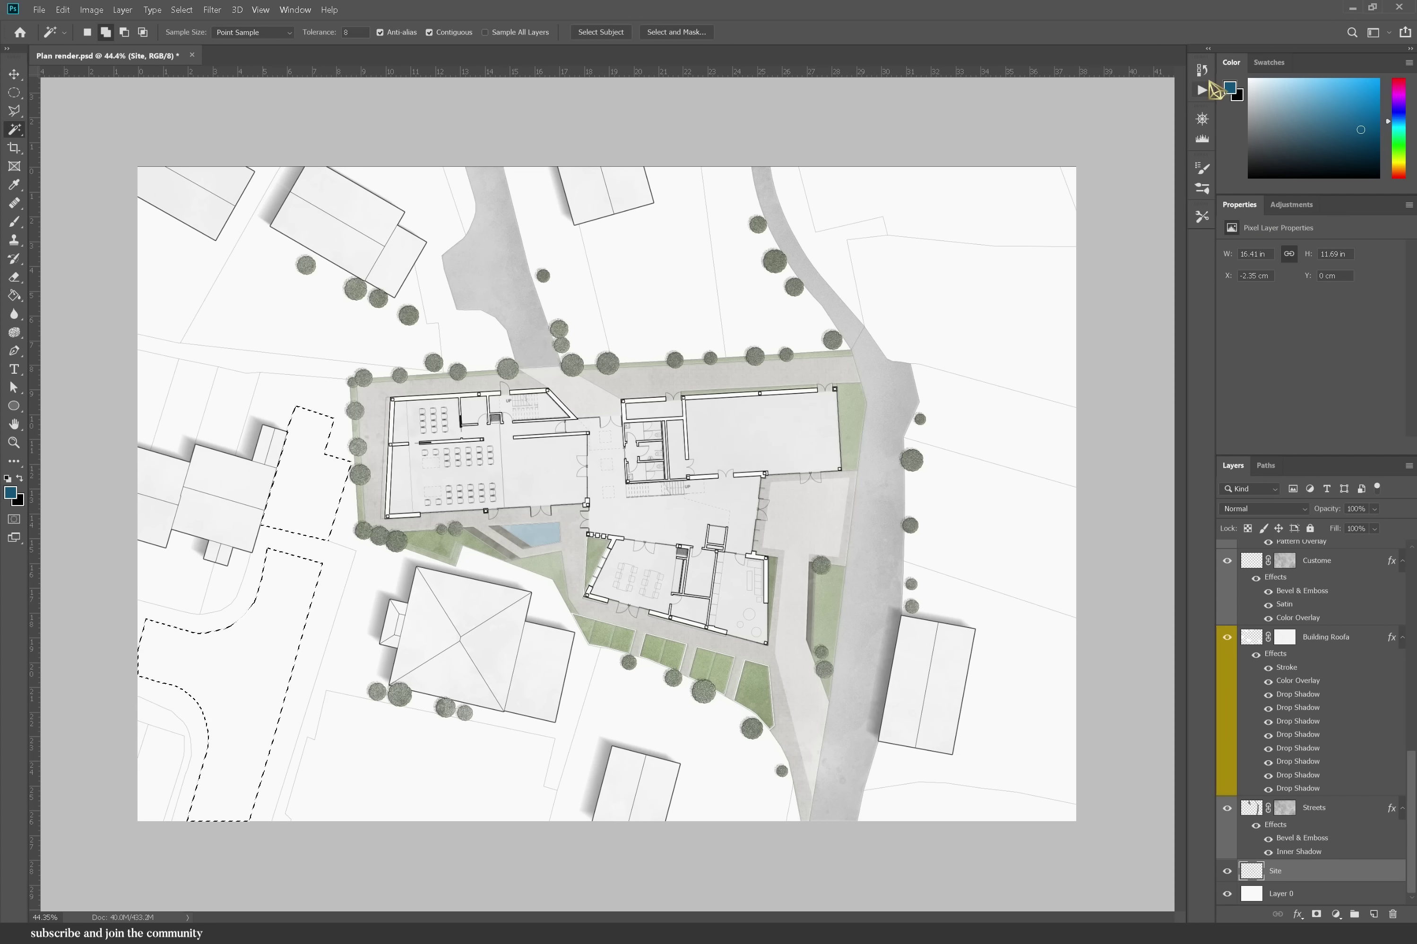
pyautogui.click(1201, 90)
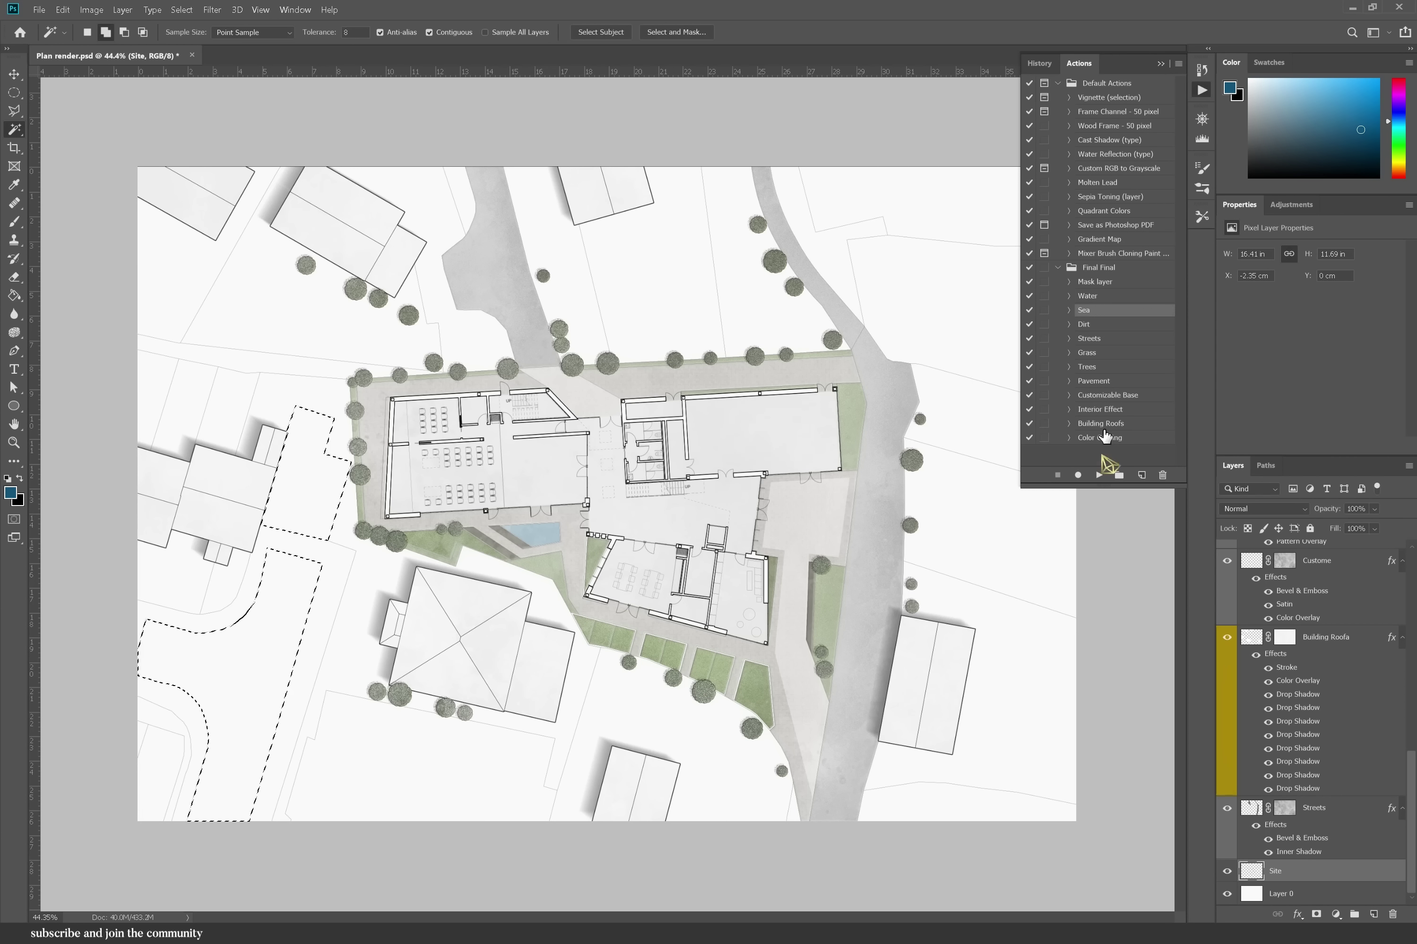
pyautogui.click(1099, 475)
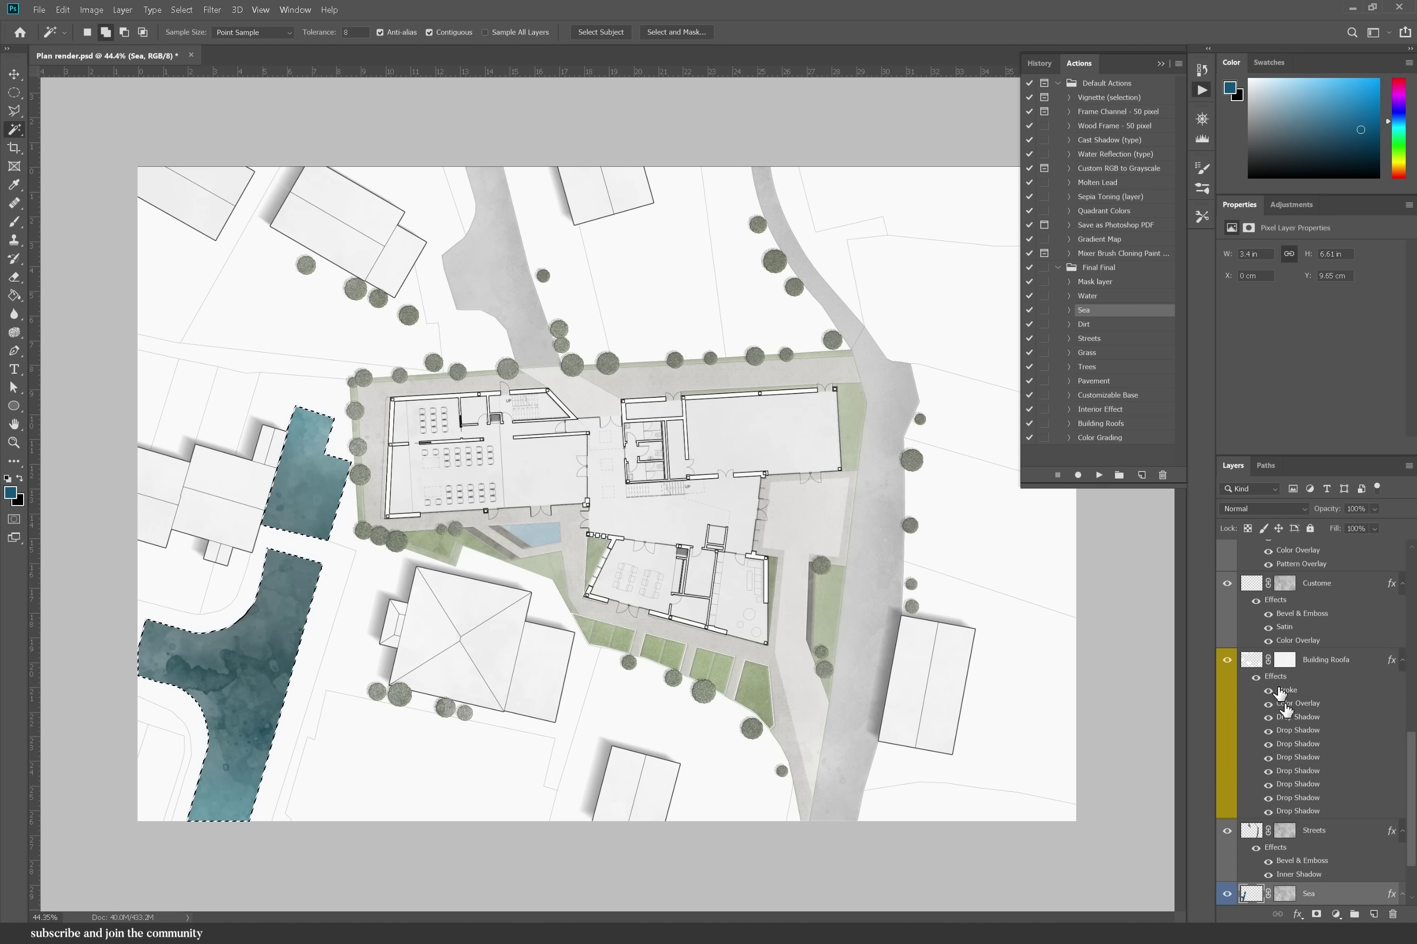
# - Lower the Sea layer opacity to about 60%
pyautogui.click(1374, 509)
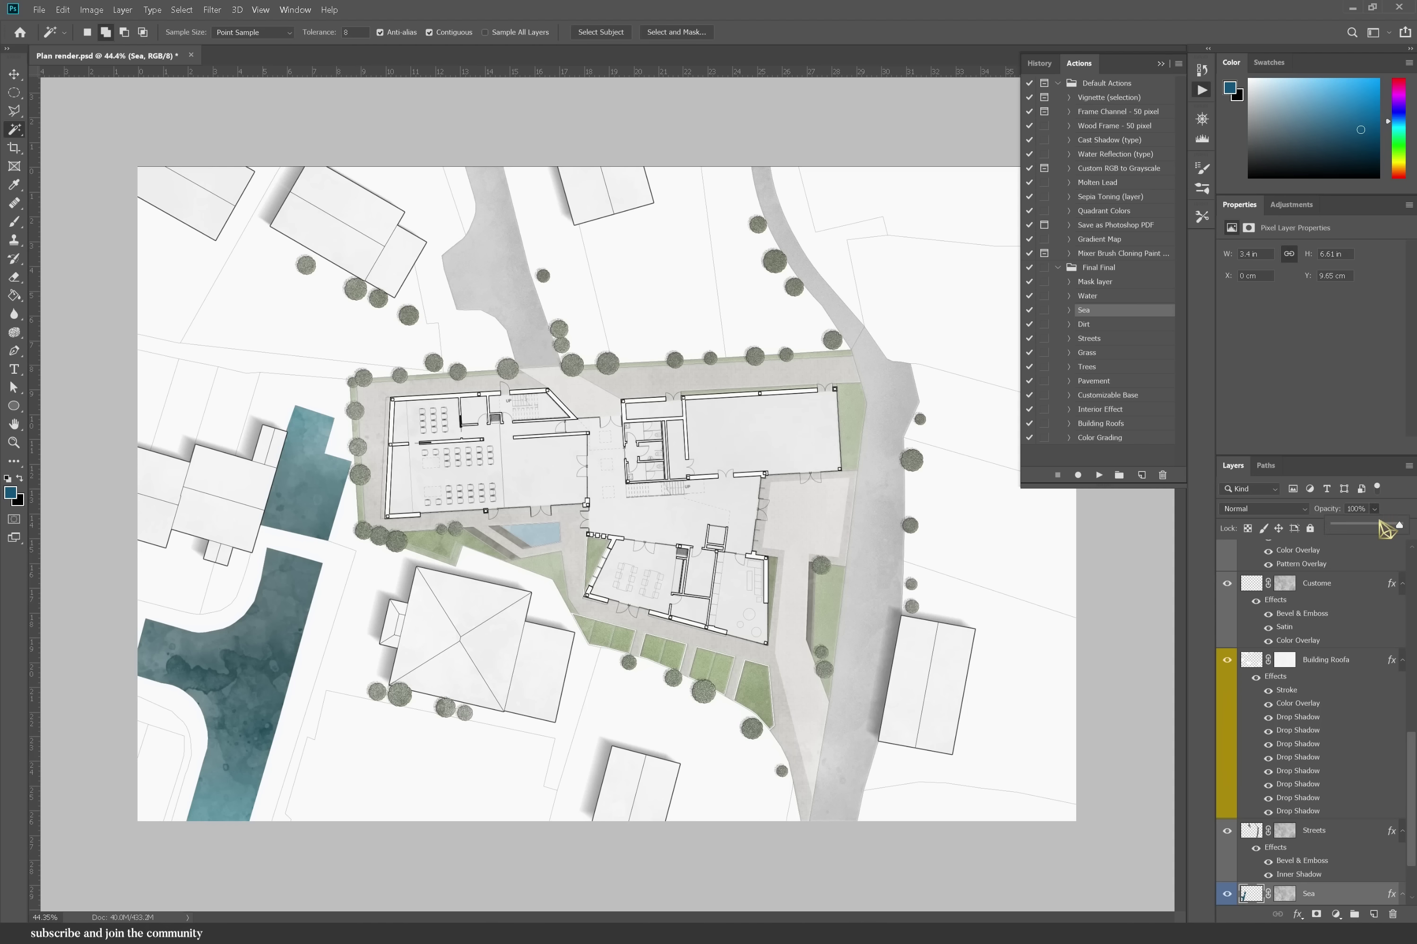
pyautogui.click(1378, 523)
pyautogui.moveTo(1375, 527); pyautogui.dragTo(1379, 528)
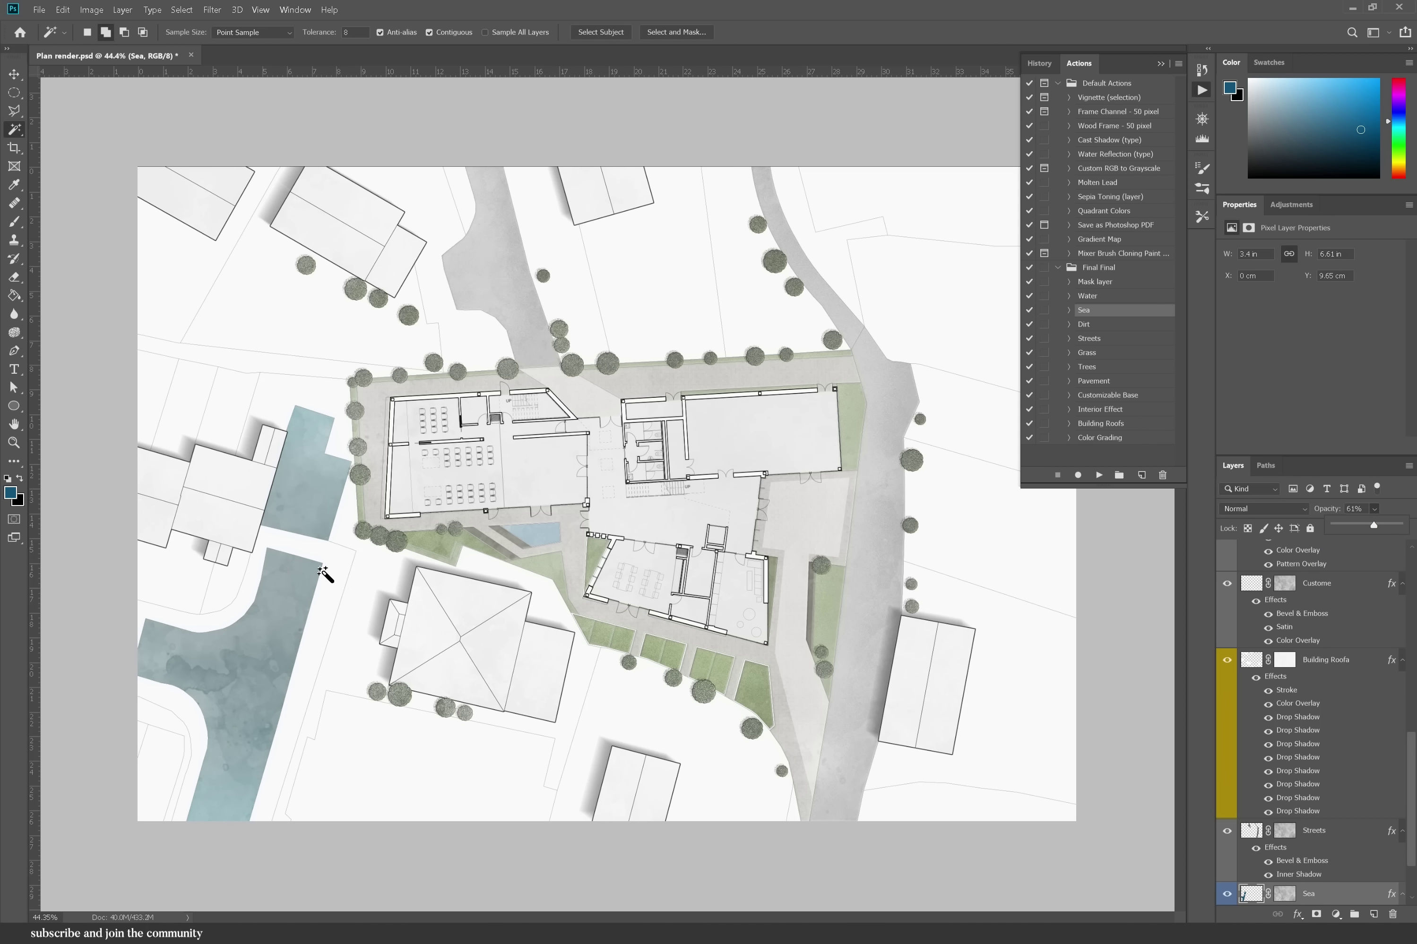
pyautogui.scroll(-3, 1283, 876)
# - Select the strip bordering the sea and fill it with a beige wood Pattern Fill layer at 45% scale
pyautogui.click(1291, 870)
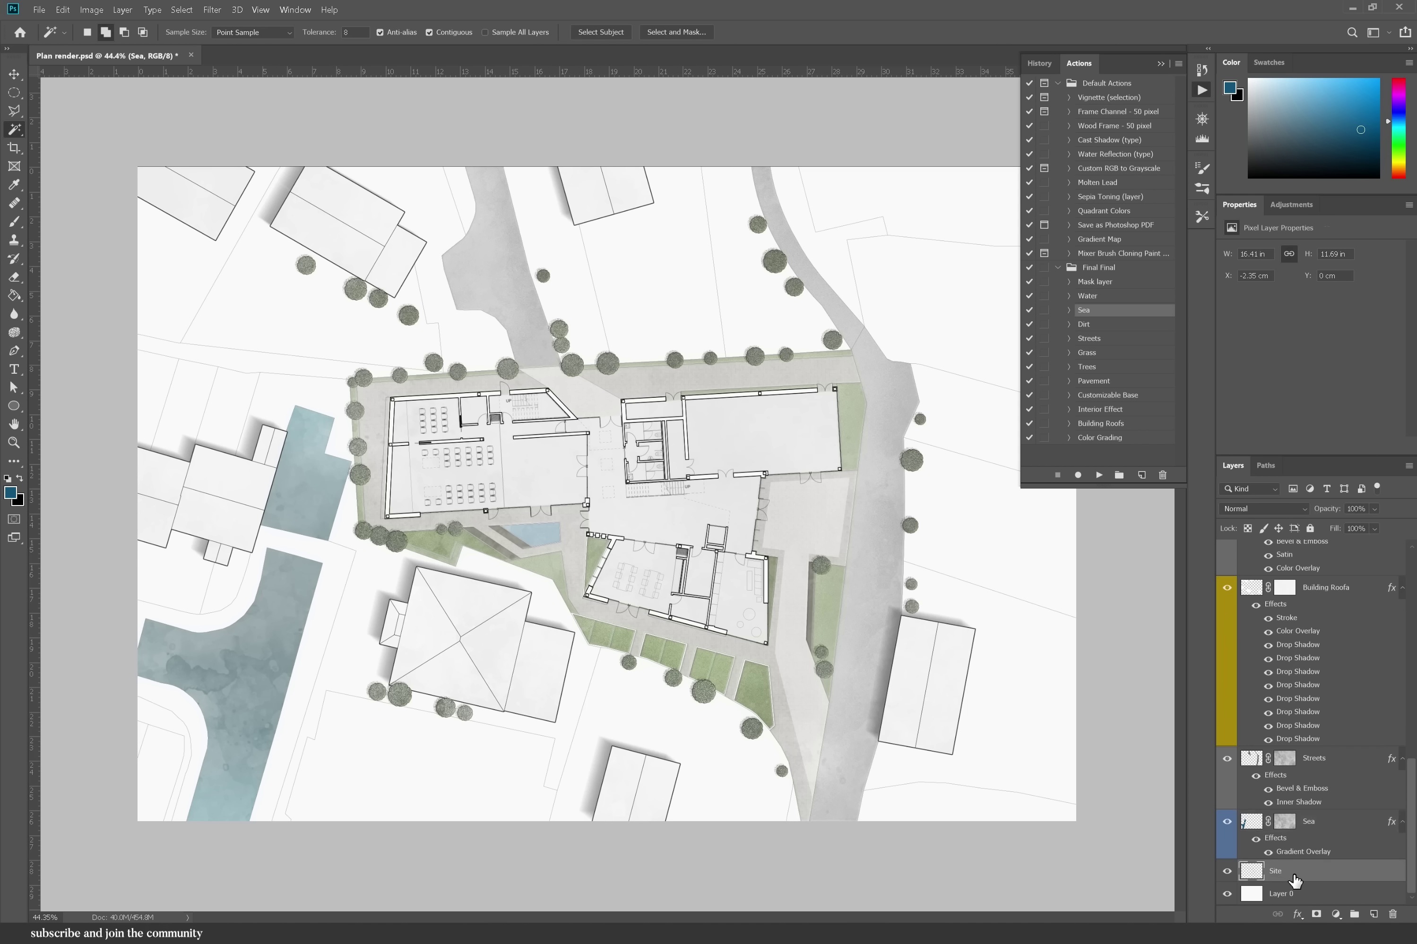
pyautogui.click(339, 567)
pyautogui.click(1335, 914)
pyautogui.click(1320, 683)
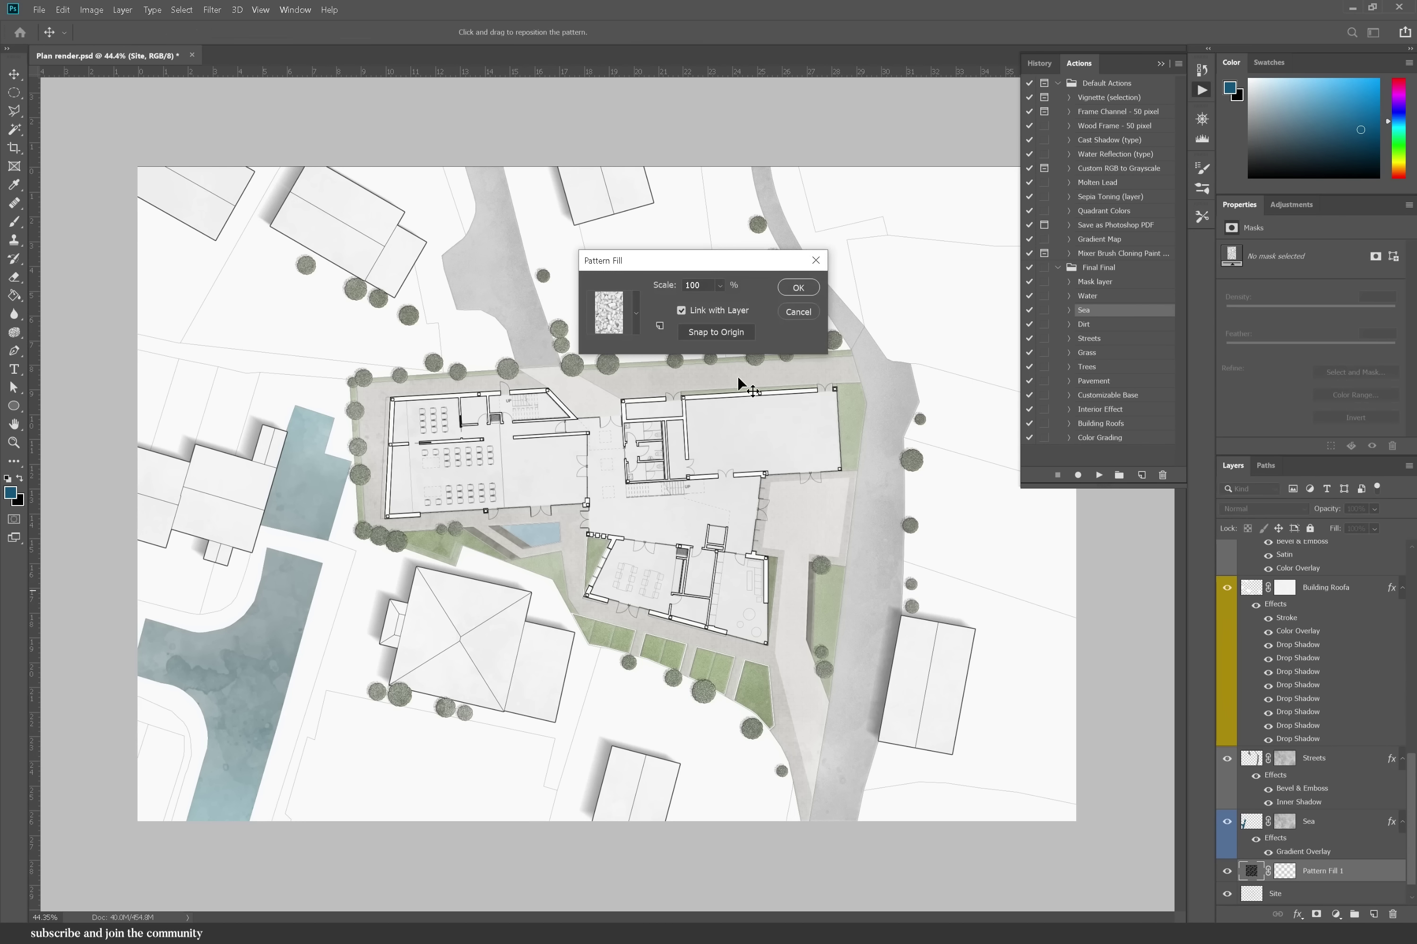
pyautogui.click(635, 315)
pyautogui.click(653, 378)
pyautogui.click(675, 378)
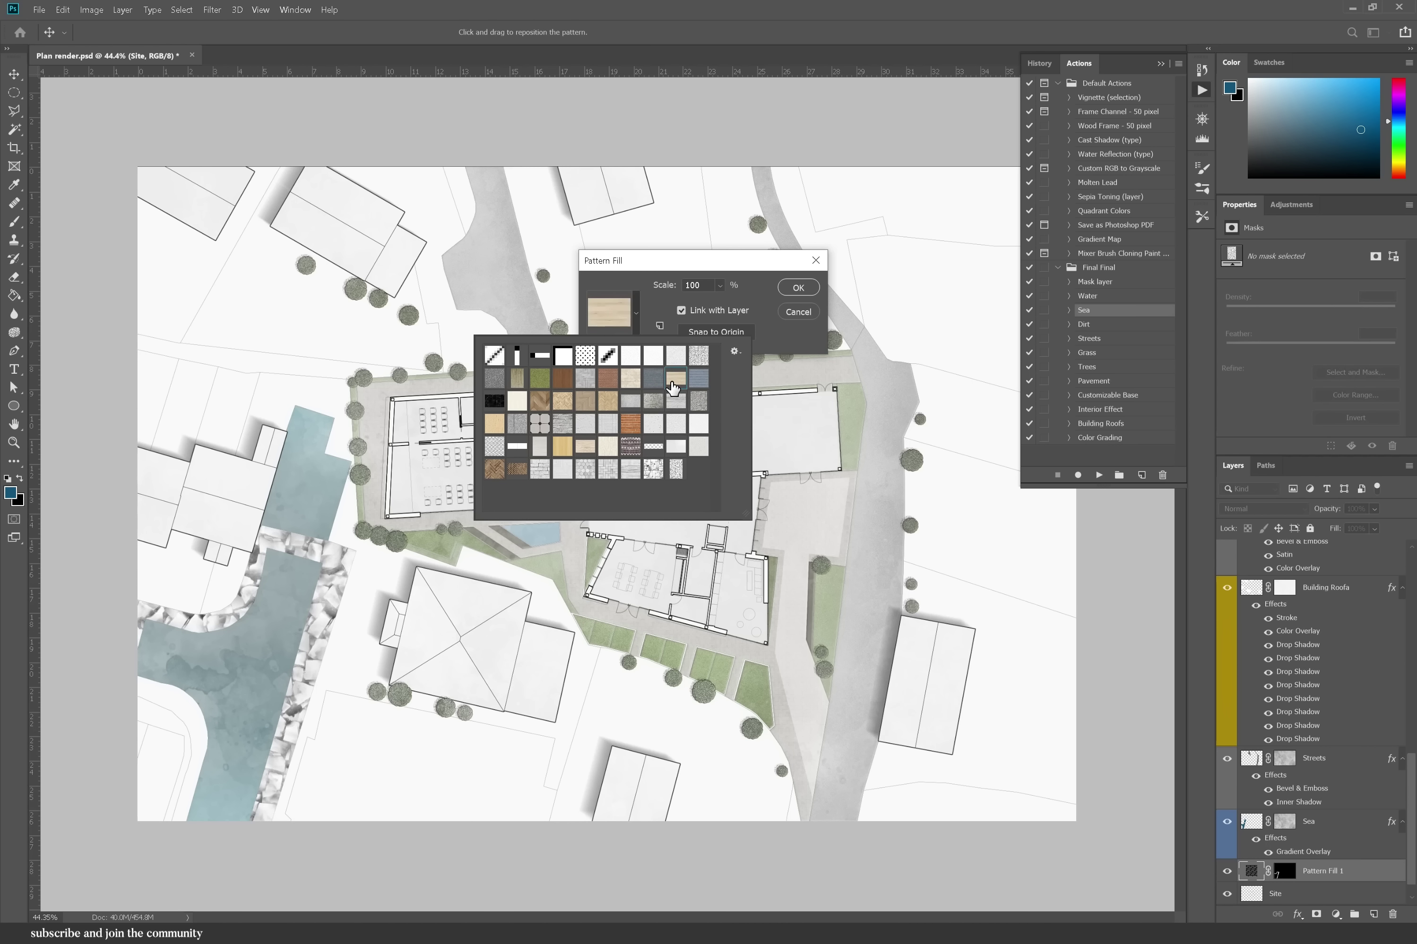
pyautogui.doubleClick(668, 393)
pyautogui.hotkey('ctrl', '+')
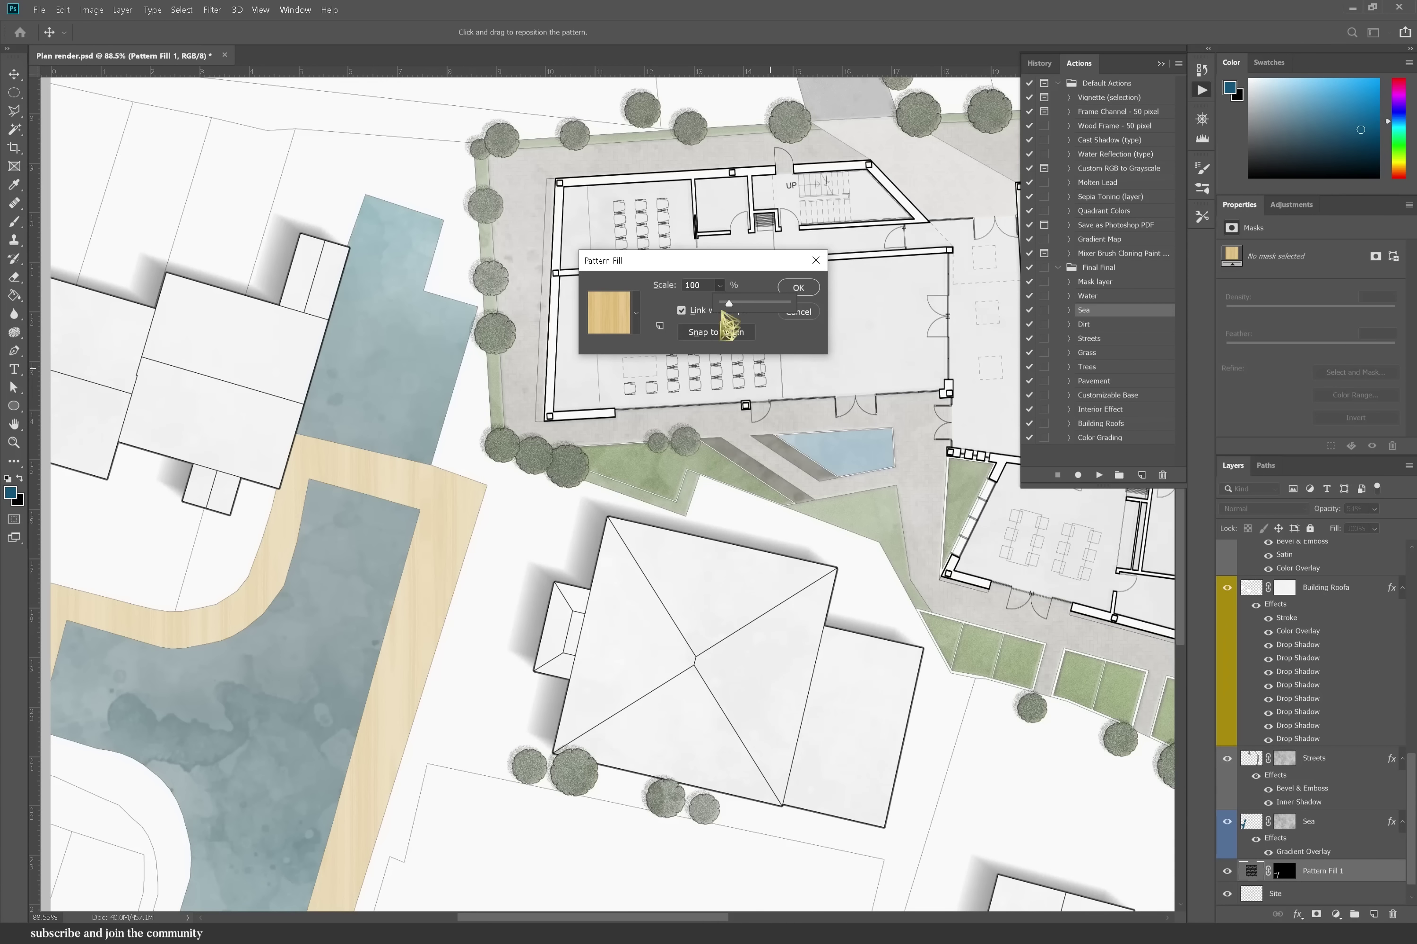
pyautogui.click(721, 285)
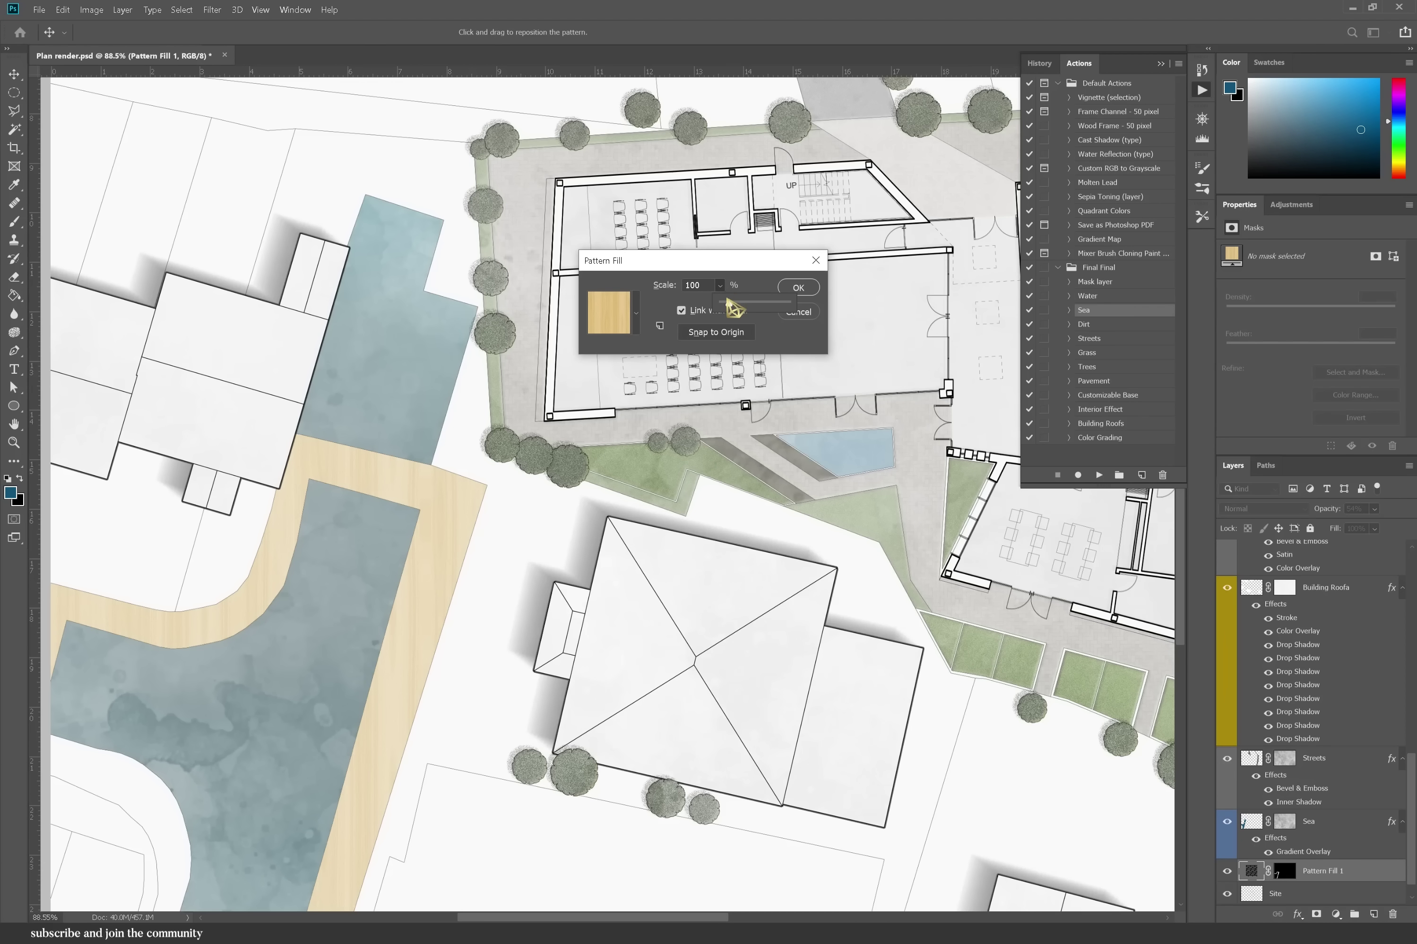
pyautogui.click(798, 288)
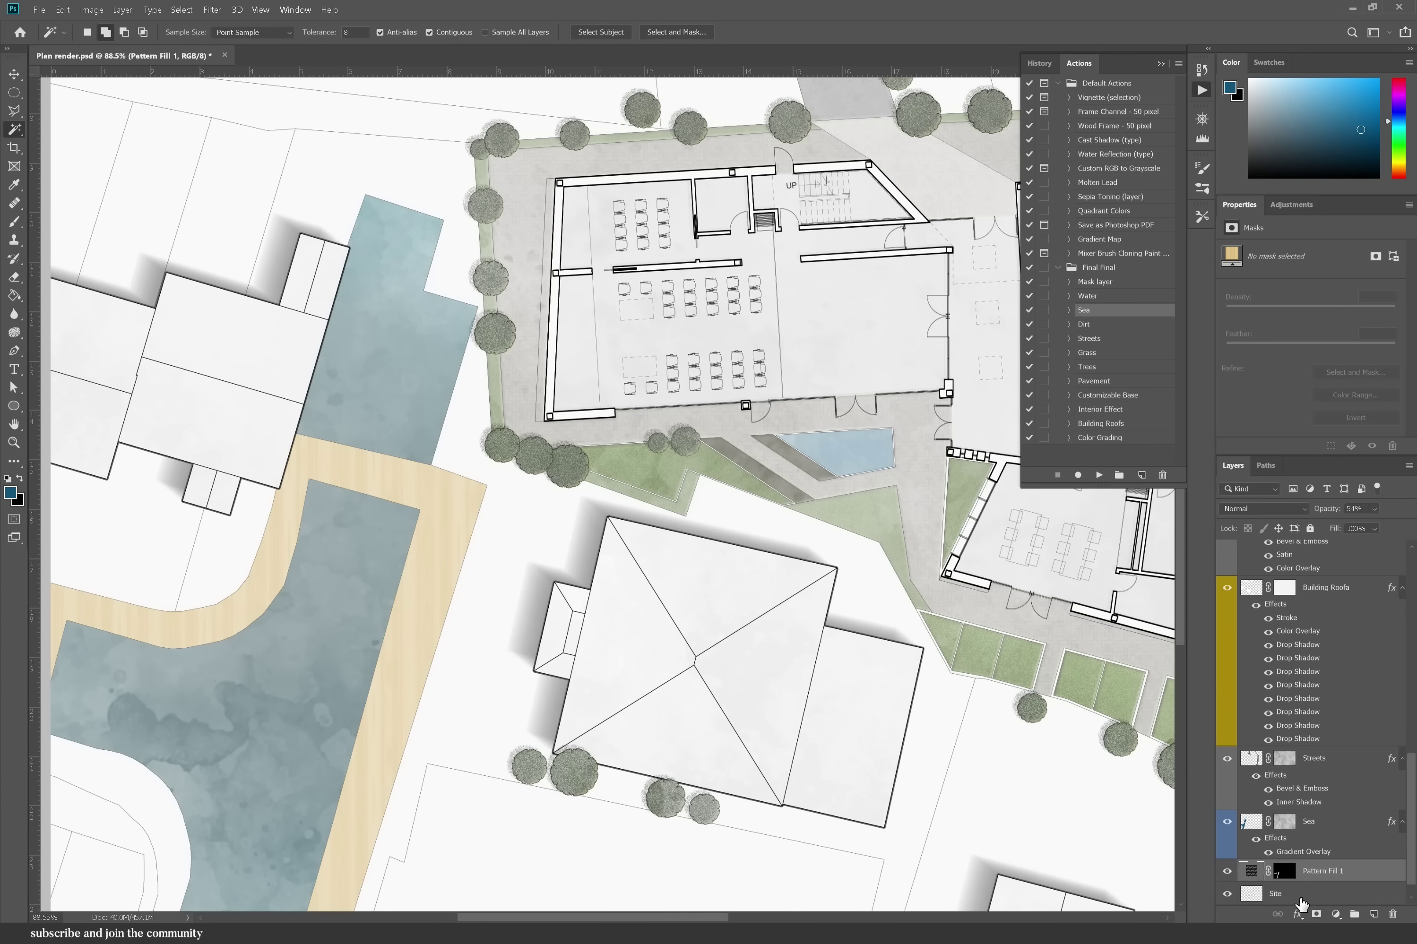
# - Rasterize Pattern Fill 1 and rotate the wood texture to follow the boardwalk
pyautogui.rightClick(1250, 878)
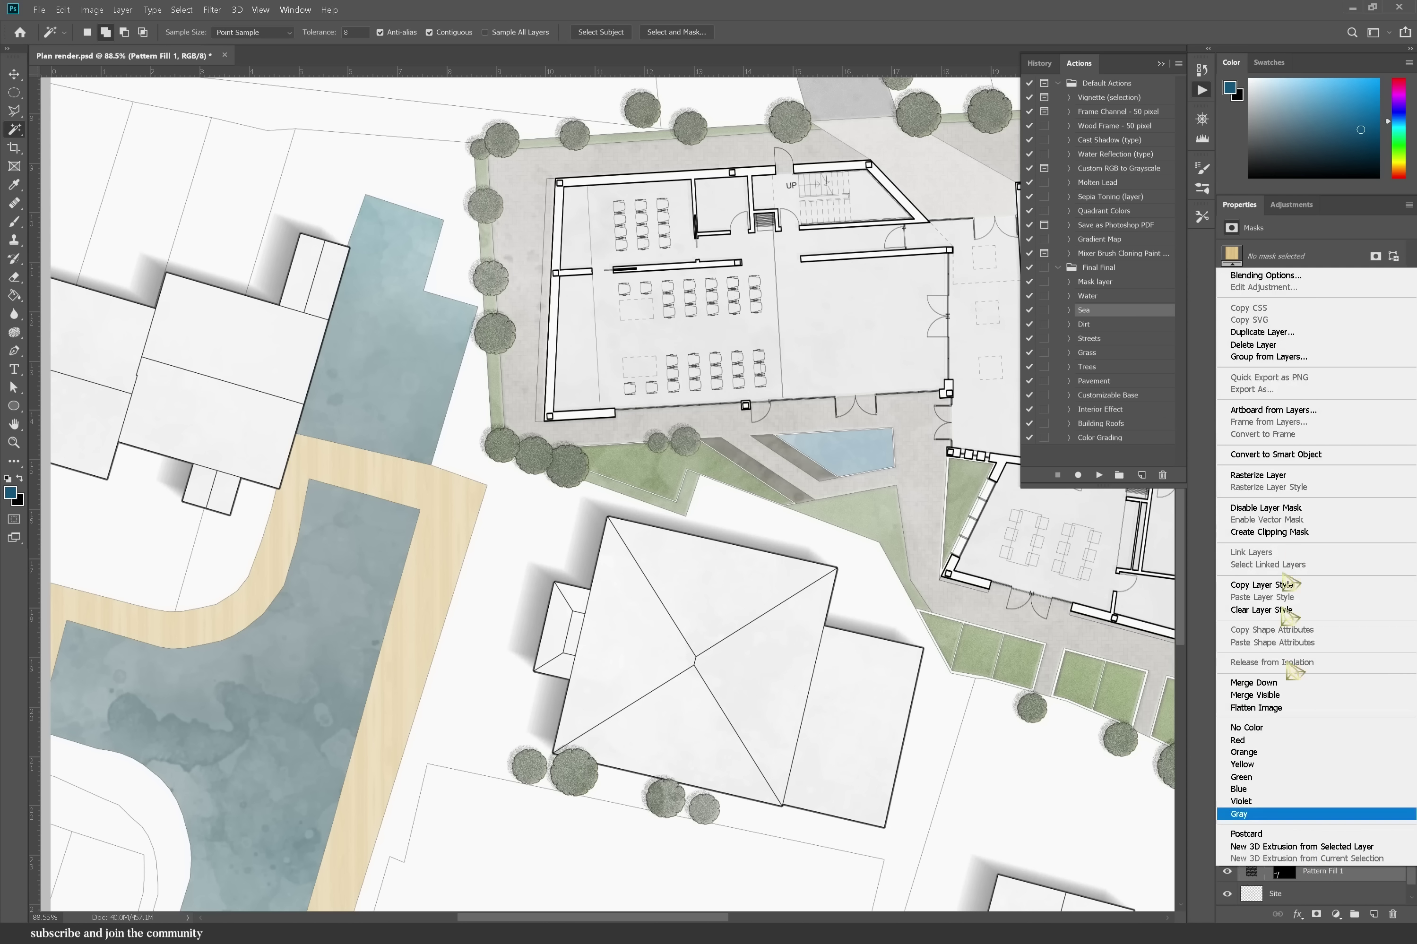
pyautogui.click(1257, 474)
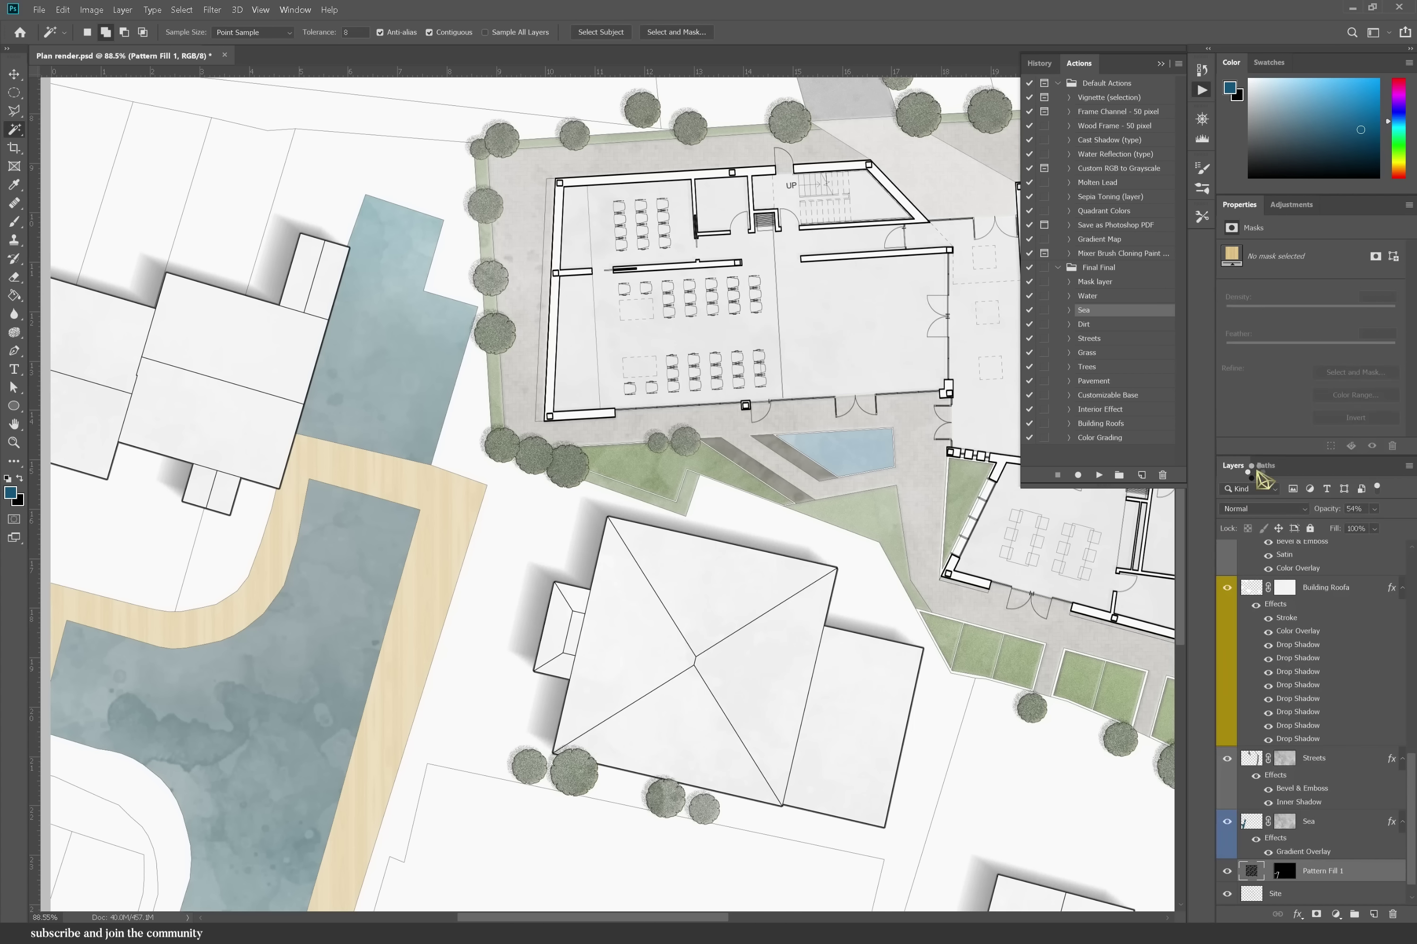
pyautogui.scroll(-3, 880, 690)
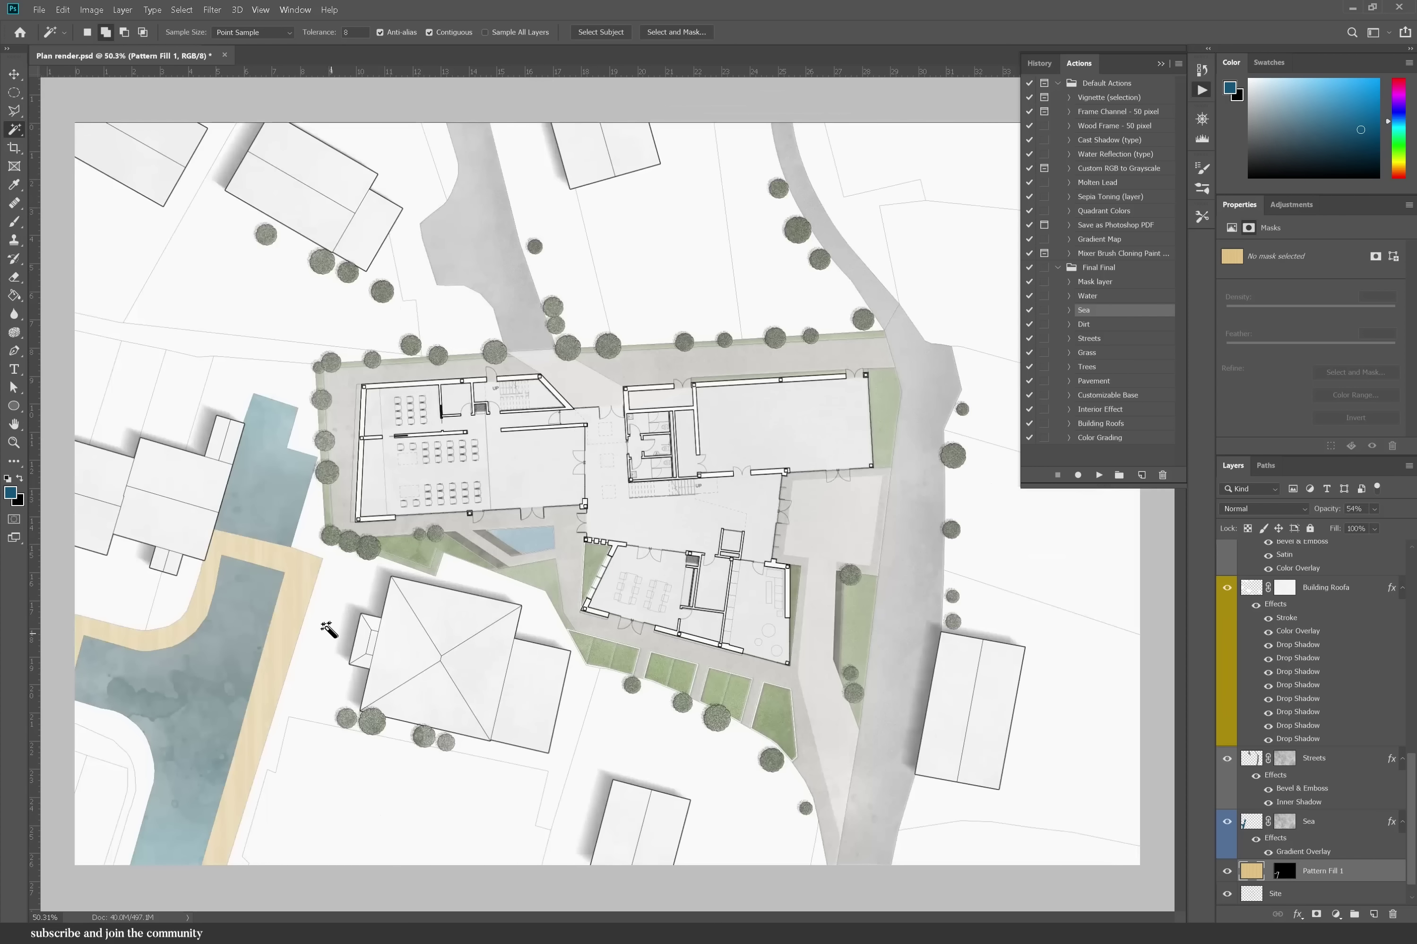
pyautogui.hotkey('ctrl', 't')
pyautogui.scroll(-1, 603, 463)
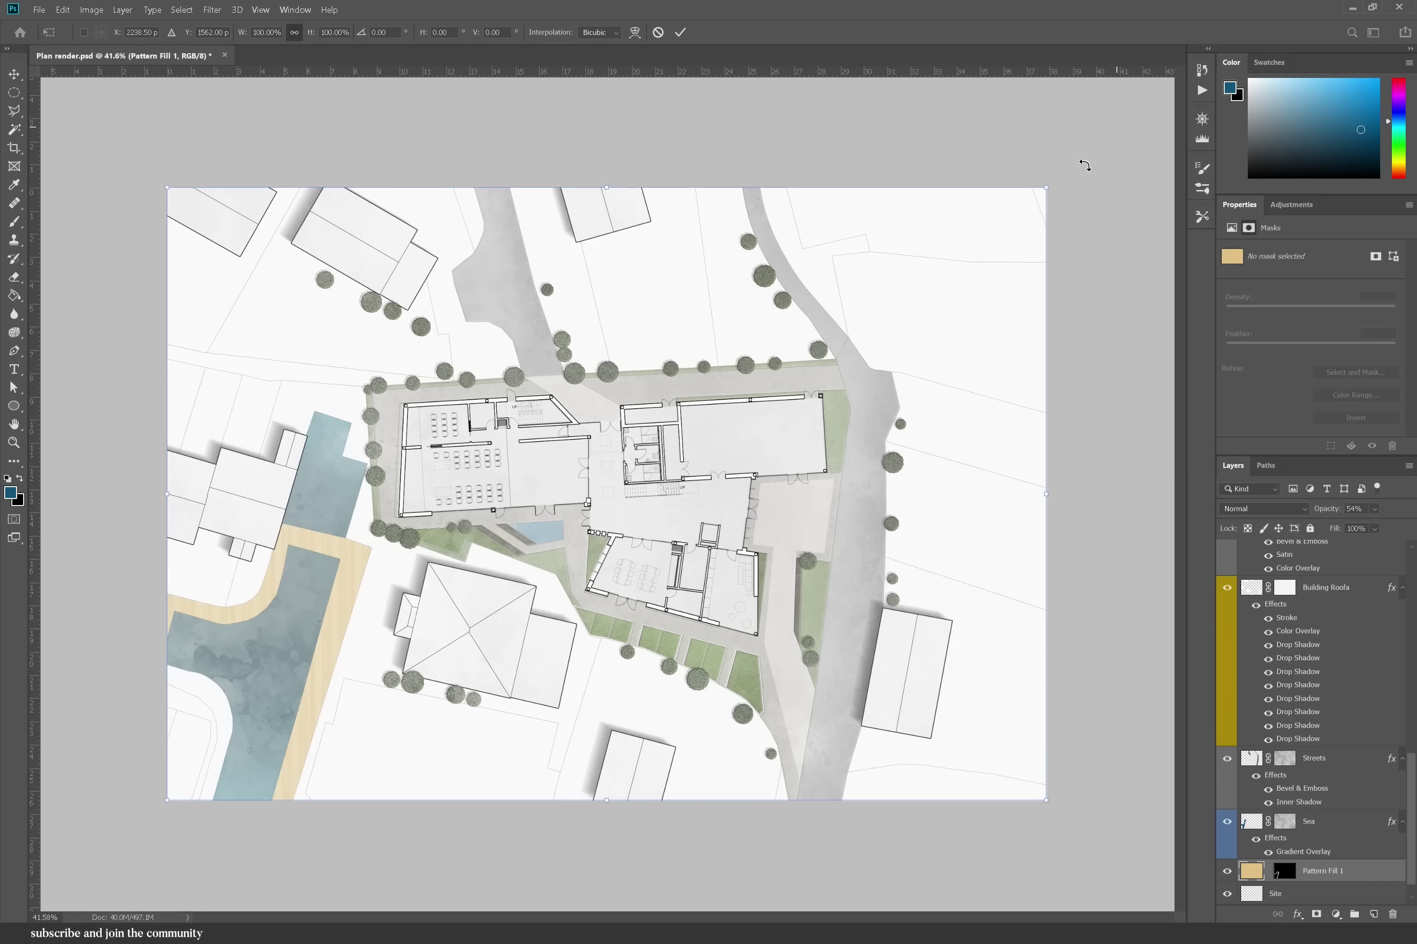
pyautogui.moveTo(1058, 183); pyautogui.dragTo(792, 174)
pyautogui.press('Return')
# - Select the open ground around the roofs with the Magic Wand
pyautogui.press('w')
pyautogui.hotkey('alt', '[')
pyautogui.click(295, 407)
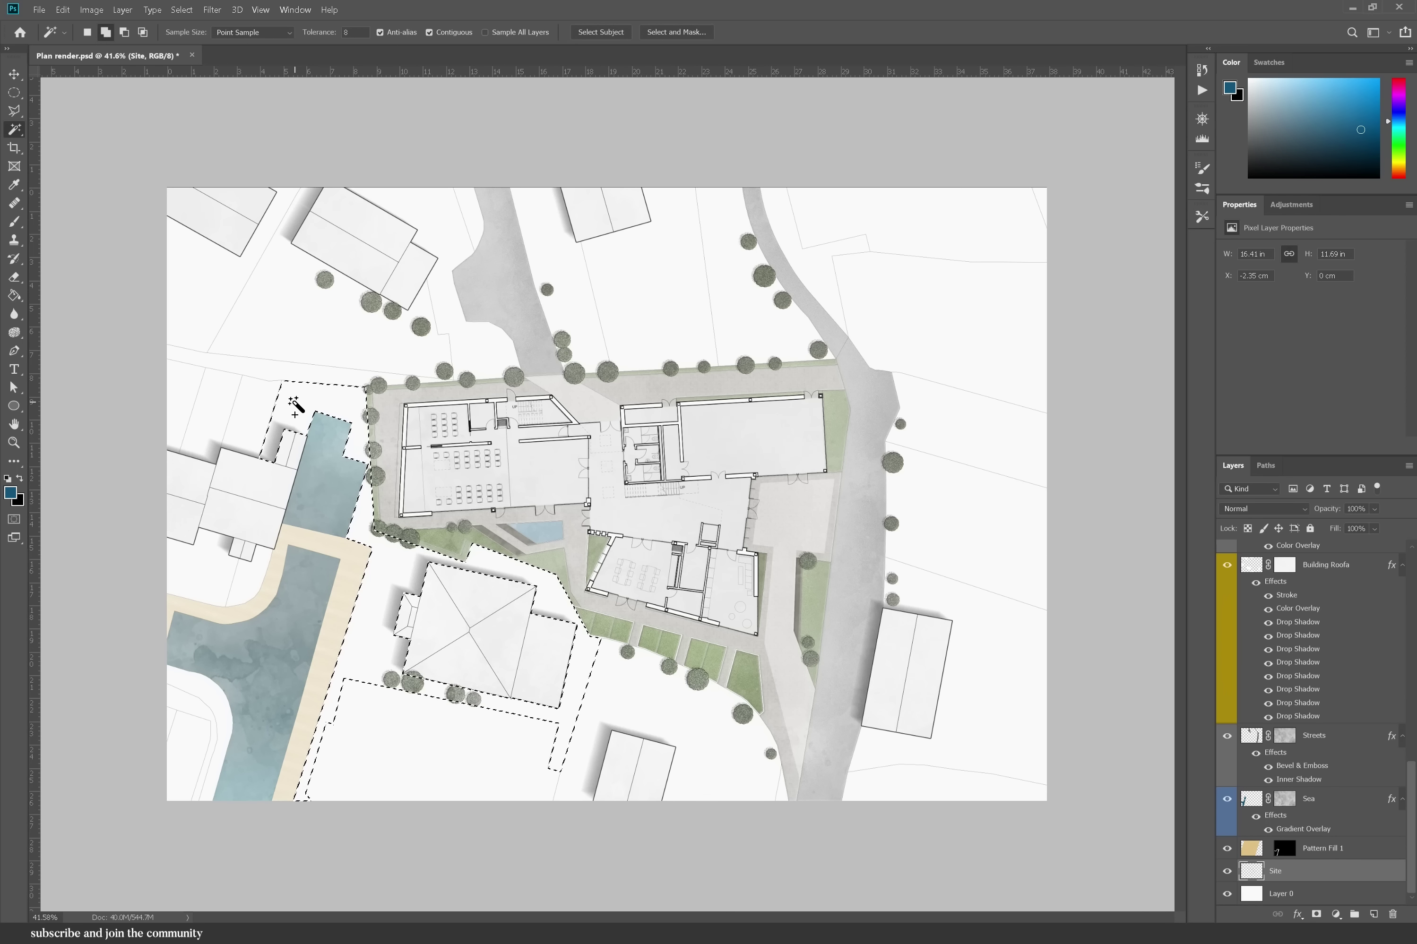
# - Subtract the roof area from the selection with the Polygonal Lasso
pyautogui.press('l')
pyautogui.click(403, 657)
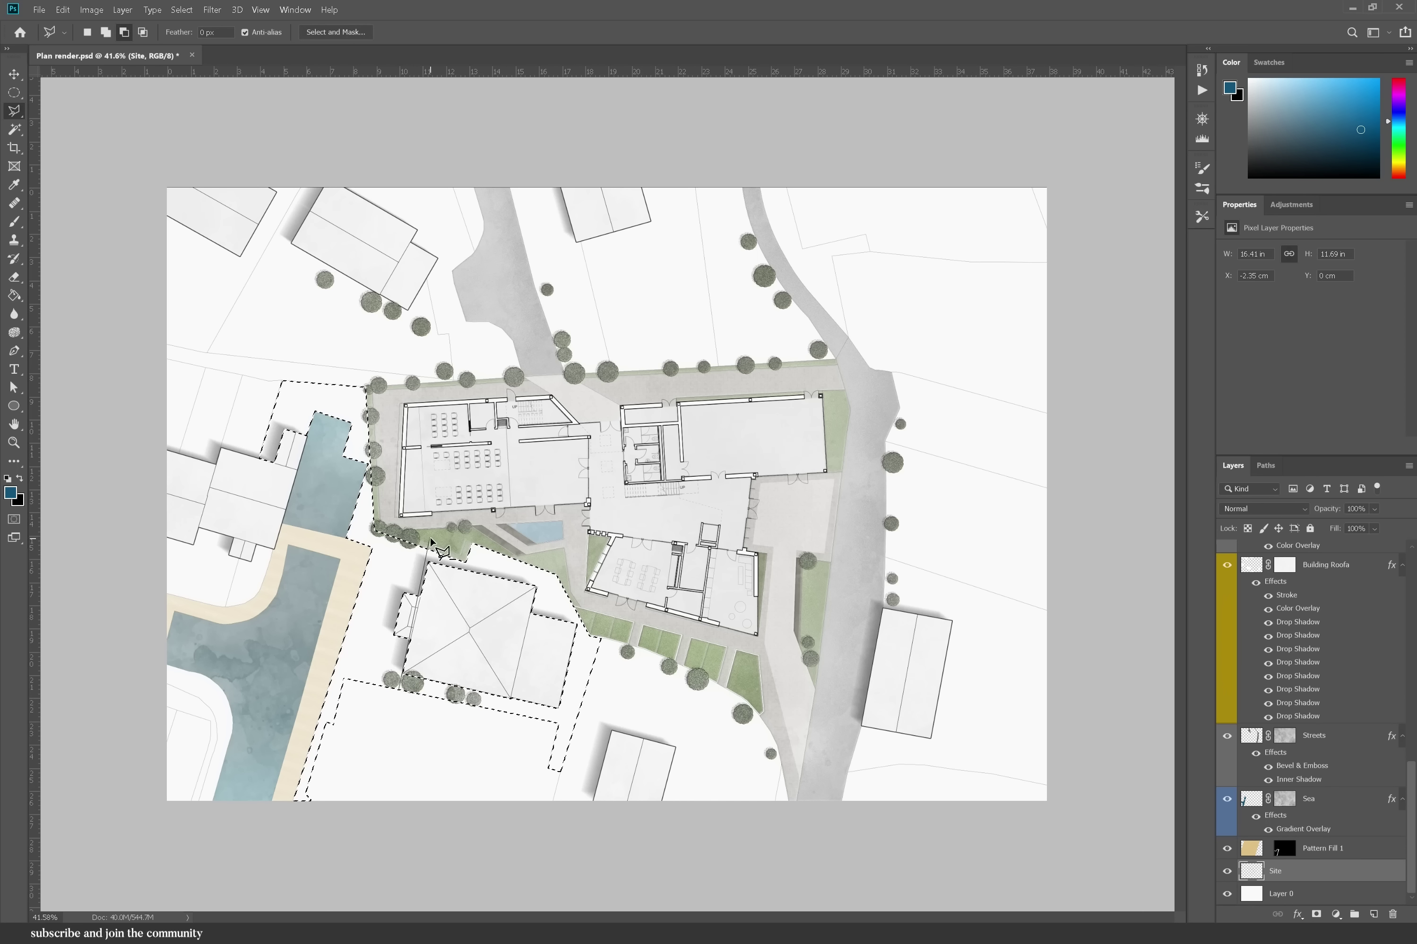
pyautogui.click(427, 562)
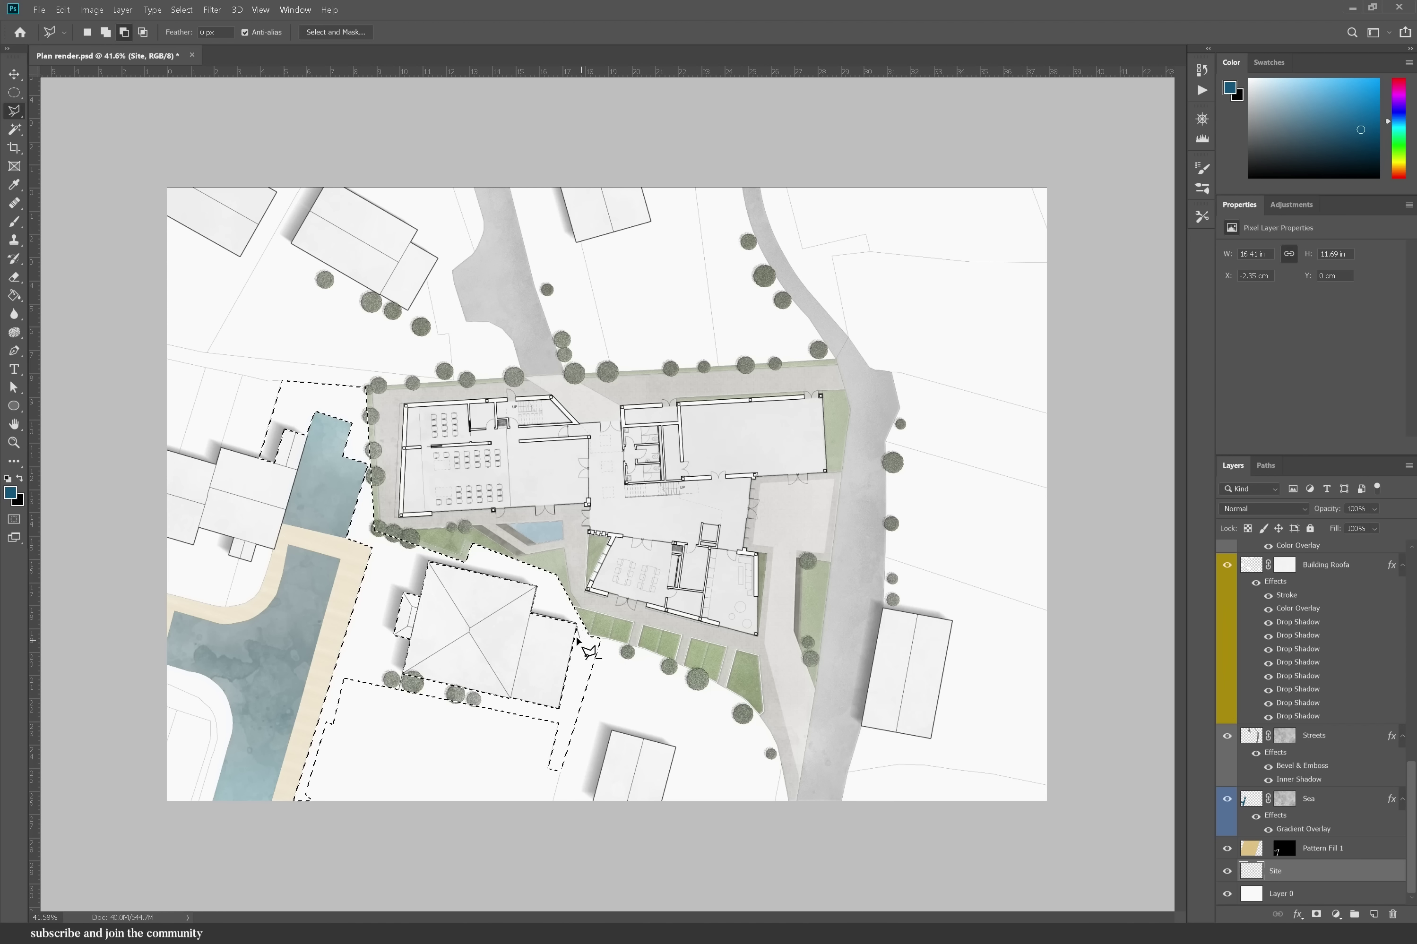
pyautogui.click(599, 639)
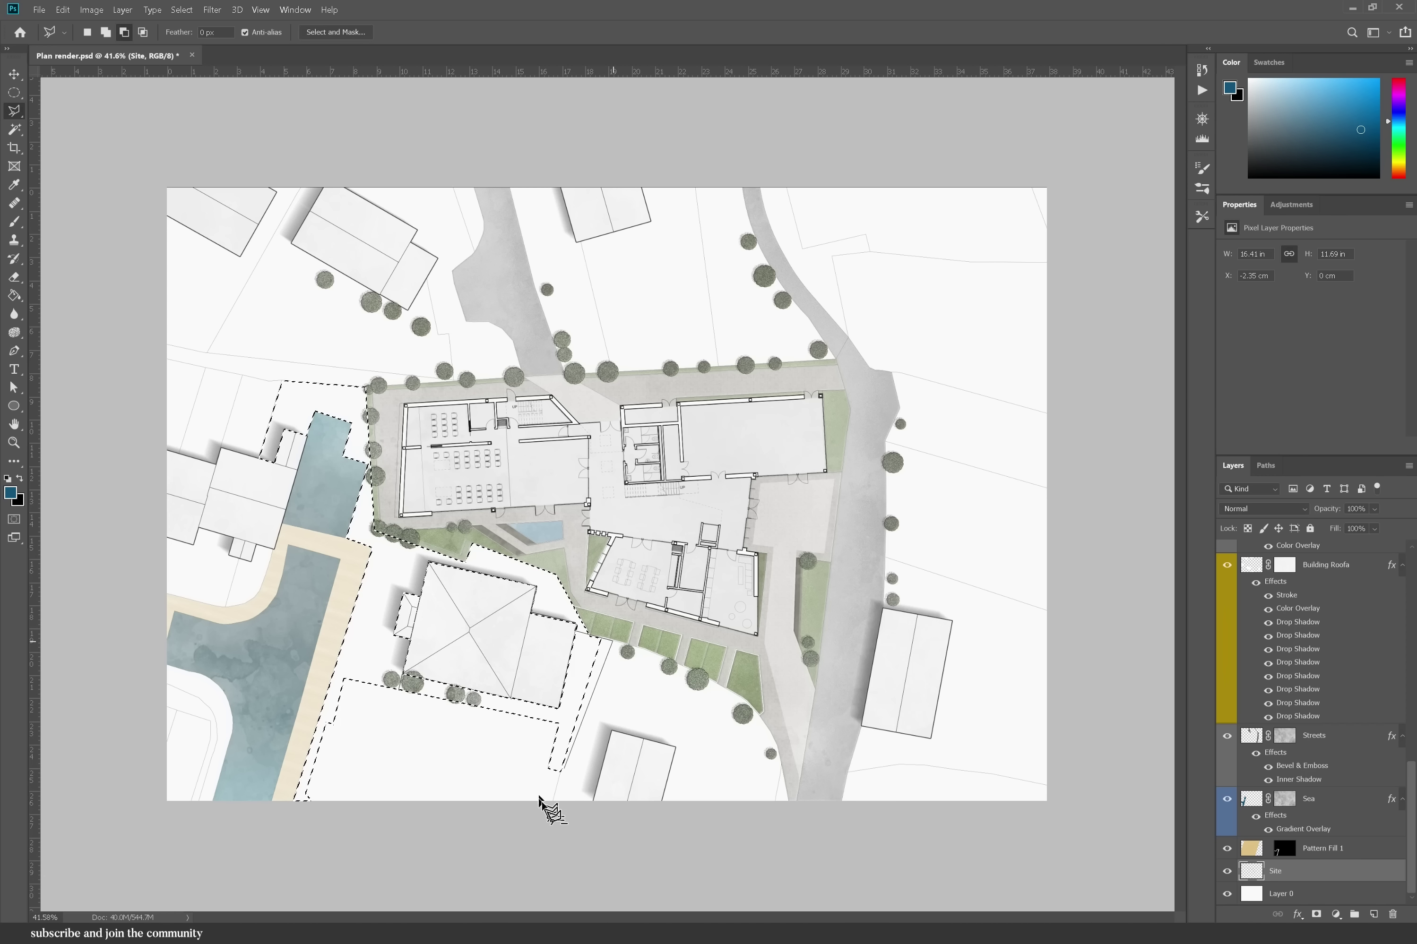
pyautogui.click(553, 799)
pyautogui.click(400, 696)
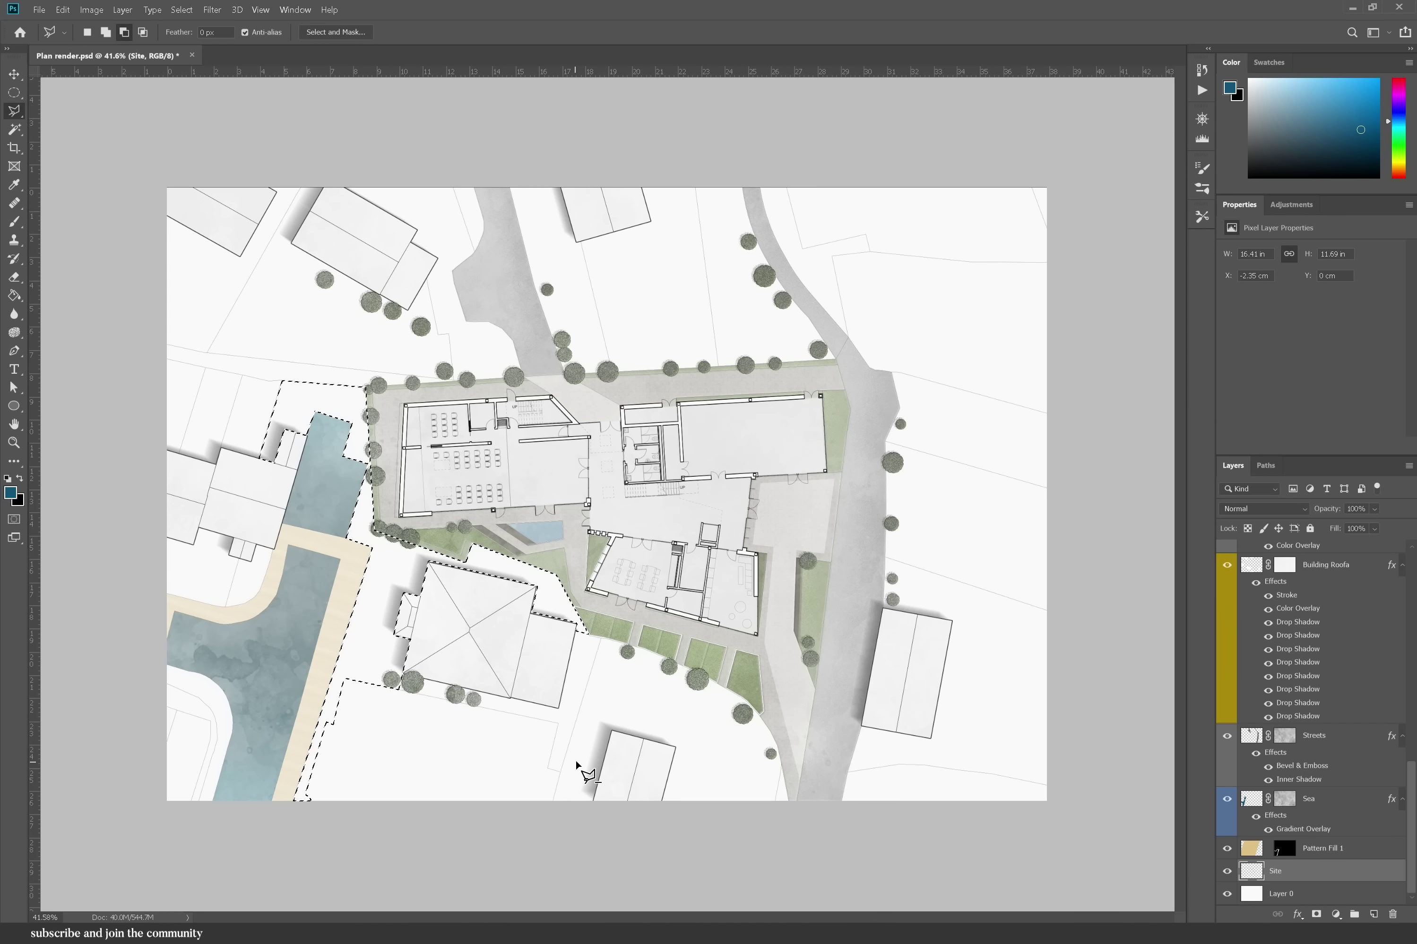
# - Paint white on the Grass layer to reveal grass along the strip up to the building
pyautogui.scroll(5, 1293, 738)
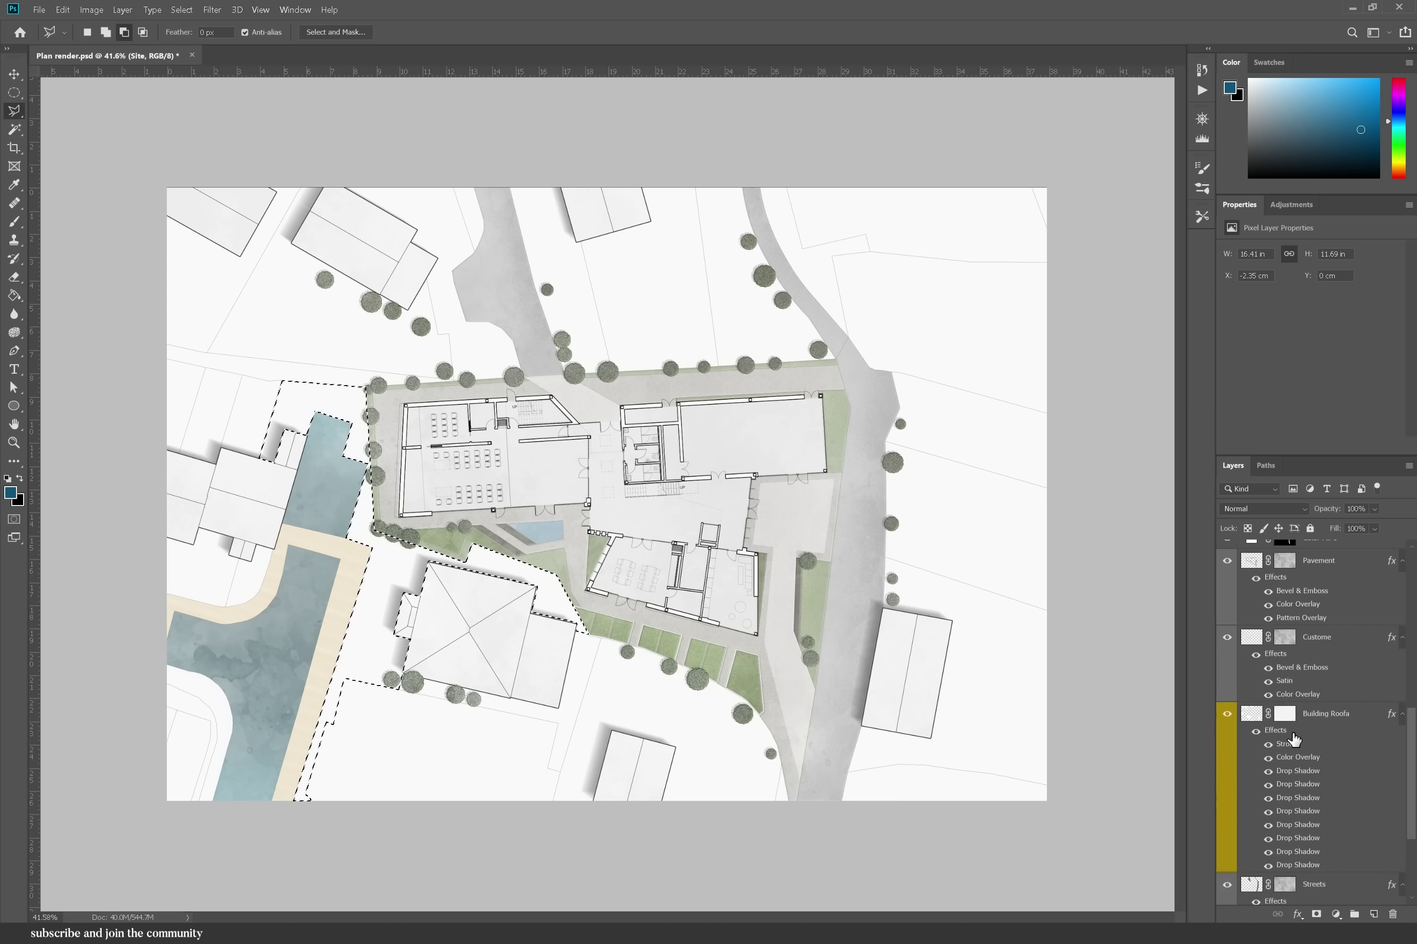
pyautogui.click(1251, 613)
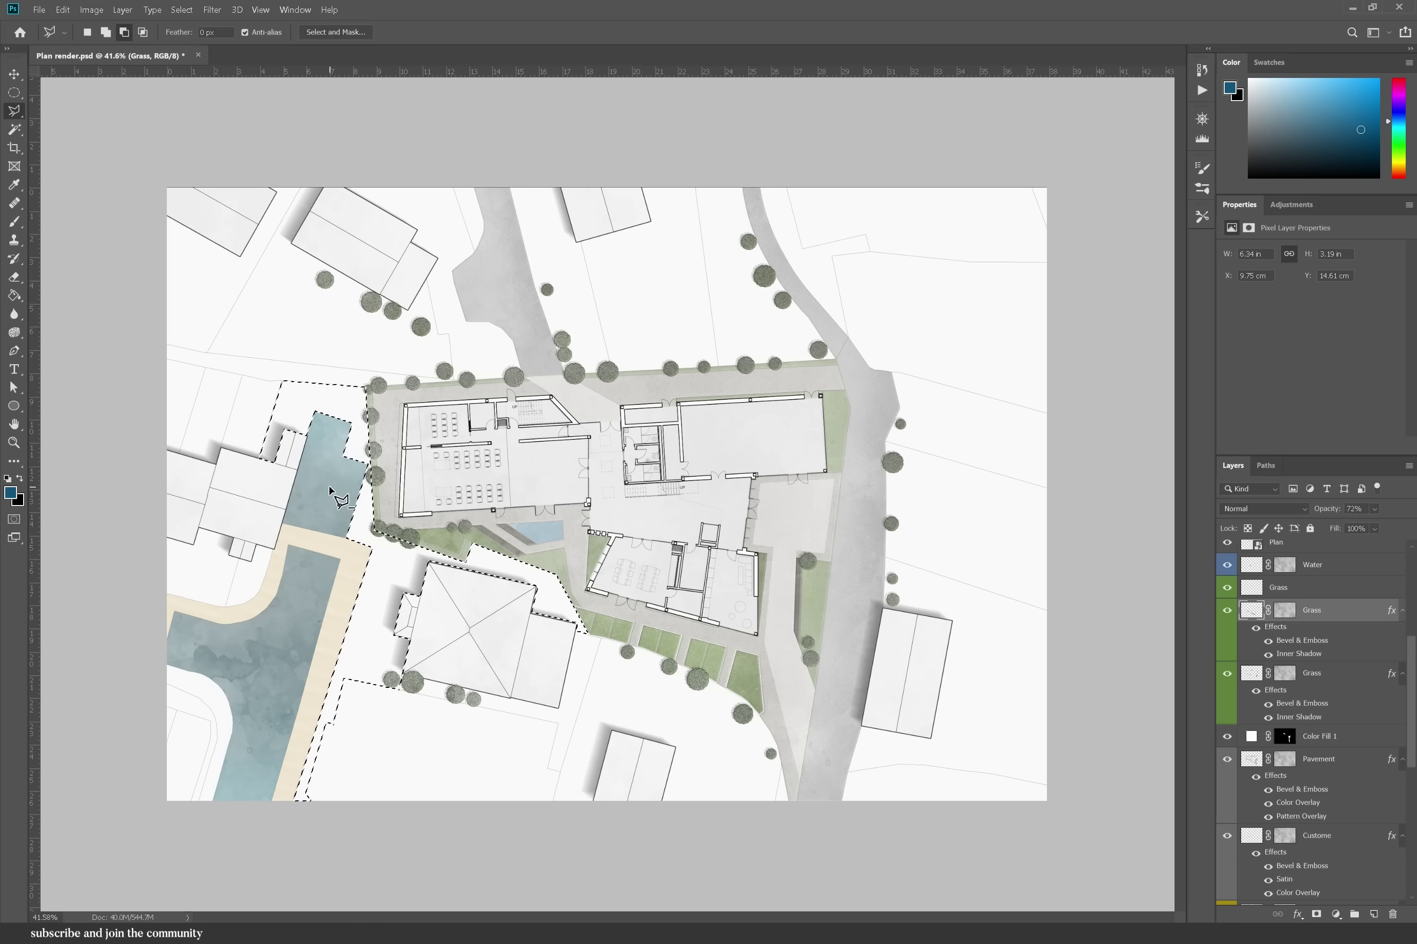
pyautogui.press('b')
pyautogui.click(7, 478)
pyautogui.click(21, 479)
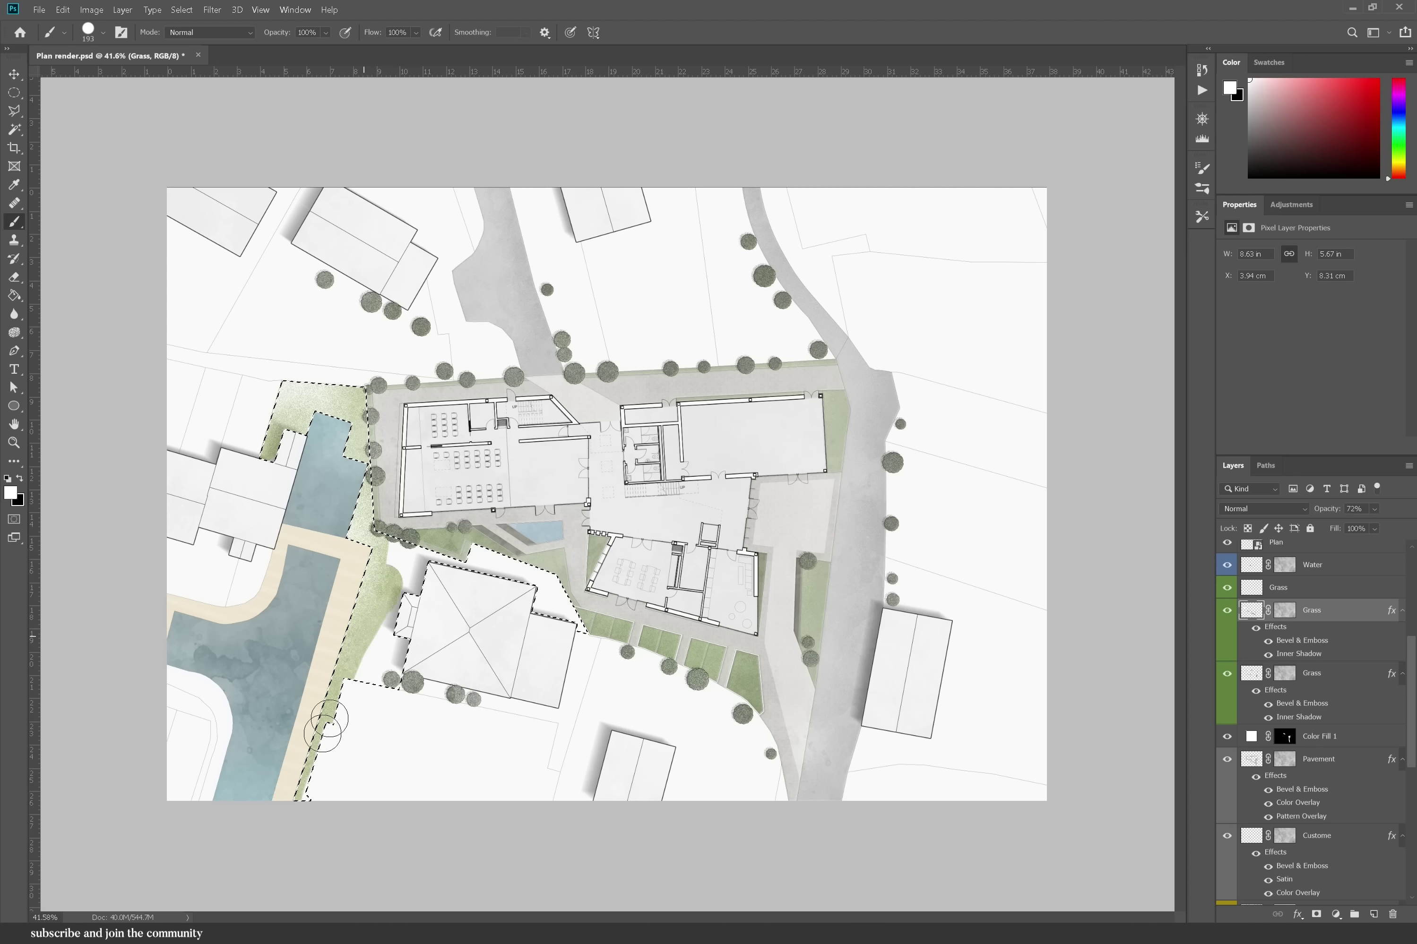
pyautogui.moveTo(384, 714)
pyautogui.mouseDown()
pyautogui.moveTo(476, 620)
pyautogui.moveTo(468, 696)
pyautogui.moveTo(556, 590)
pyautogui.moveTo(600, 570)
pyautogui.moveTo(625, 613)
pyautogui.moveTo(577, 716)
pyautogui.moveTo(326, 718)
pyautogui.mouseUp()
pyautogui.moveTo(302, 817); pyautogui.dragTo(391, 494)
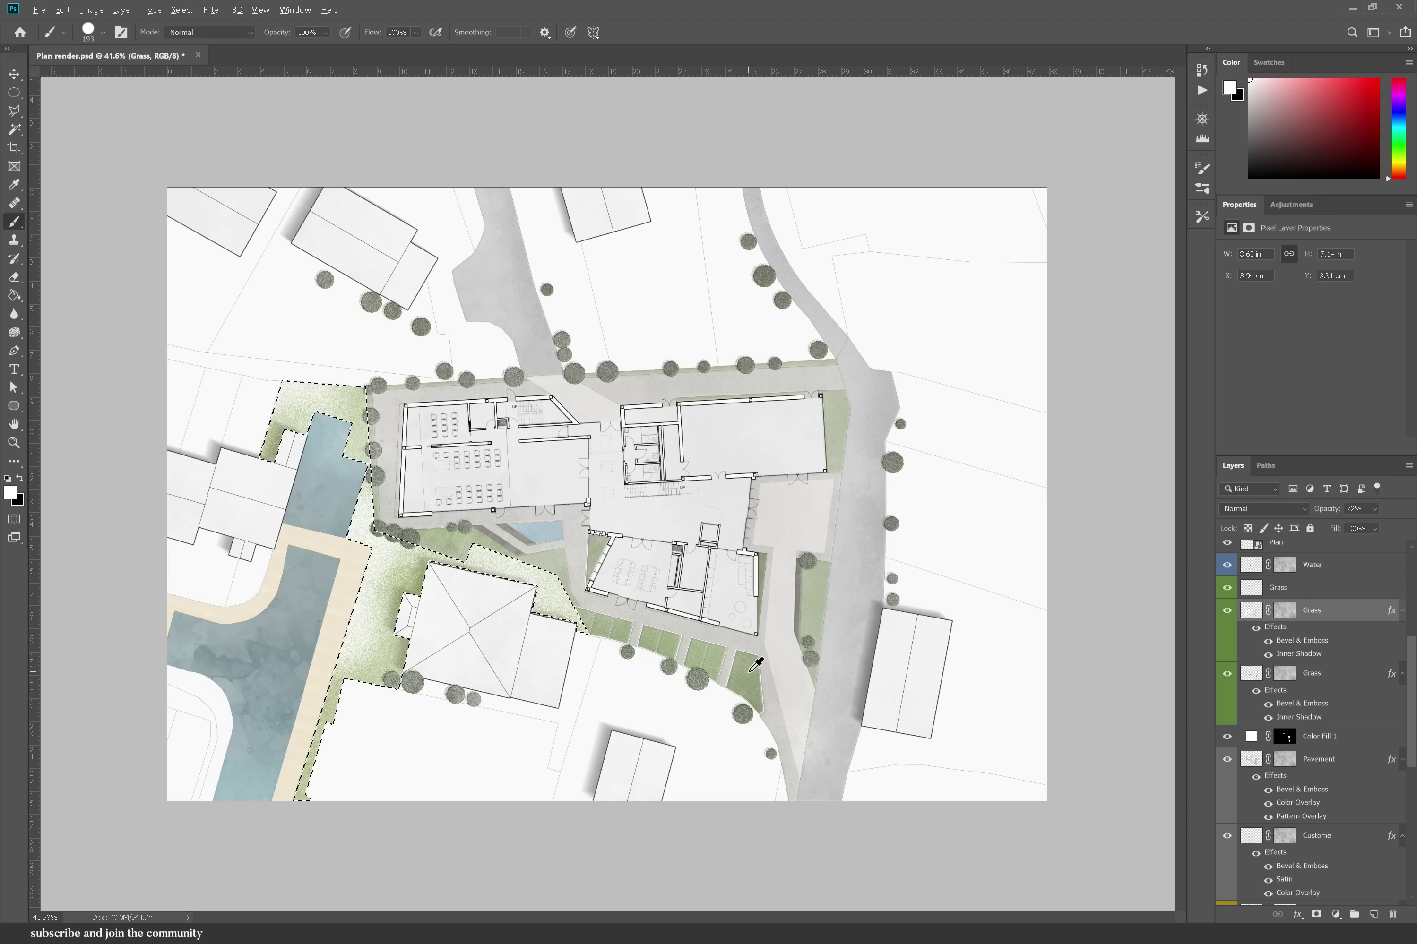
pyautogui.keyDown('alt'); pyautogui.click(740, 667); pyautogui.keyUp('alt')
# - Paint green over the grass strip by the water and set the Interior Effect inner shadow size to 2 px
pyautogui.moveTo(328, 591)
pyautogui.mouseDown()
pyautogui.moveTo(342, 683)
pyautogui.moveTo(415, 671)
pyautogui.moveTo(372, 611)
pyautogui.moveTo(336, 709)
pyautogui.moveTo(371, 642)
pyautogui.moveTo(524, 585)
pyautogui.moveTo(544, 613)
pyautogui.moveTo(351, 444)
pyautogui.moveTo(374, 472)
pyautogui.mouseUp()
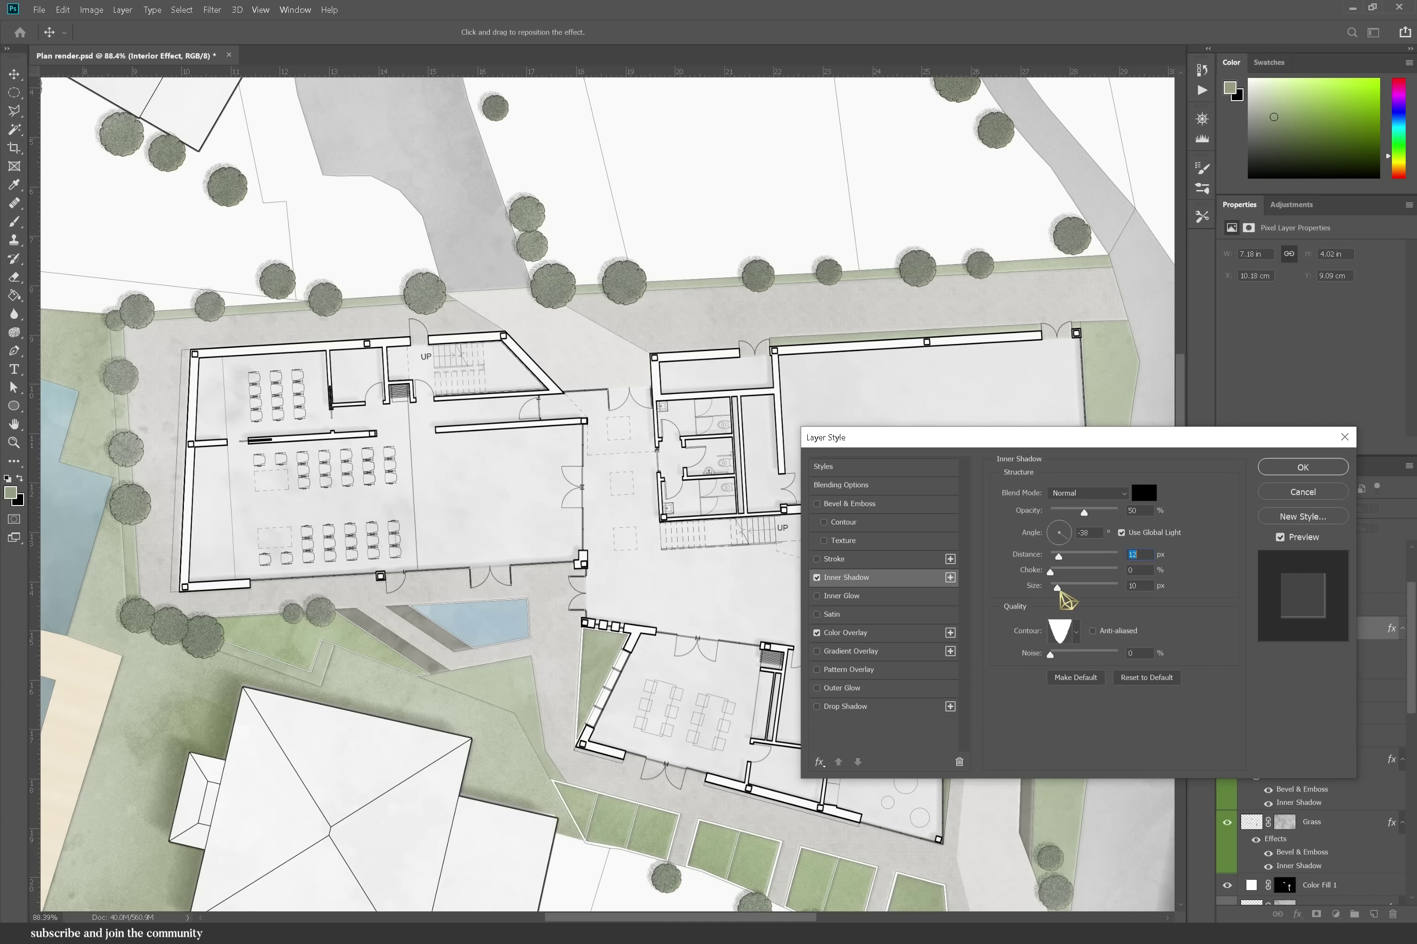
pyautogui.moveTo(1062, 592)
pyautogui.mouseDown()
pyautogui.moveTo(1027, 598)
pyautogui.moveTo(1102, 560)
pyautogui.moveTo(1067, 561)
pyautogui.mouseUp()
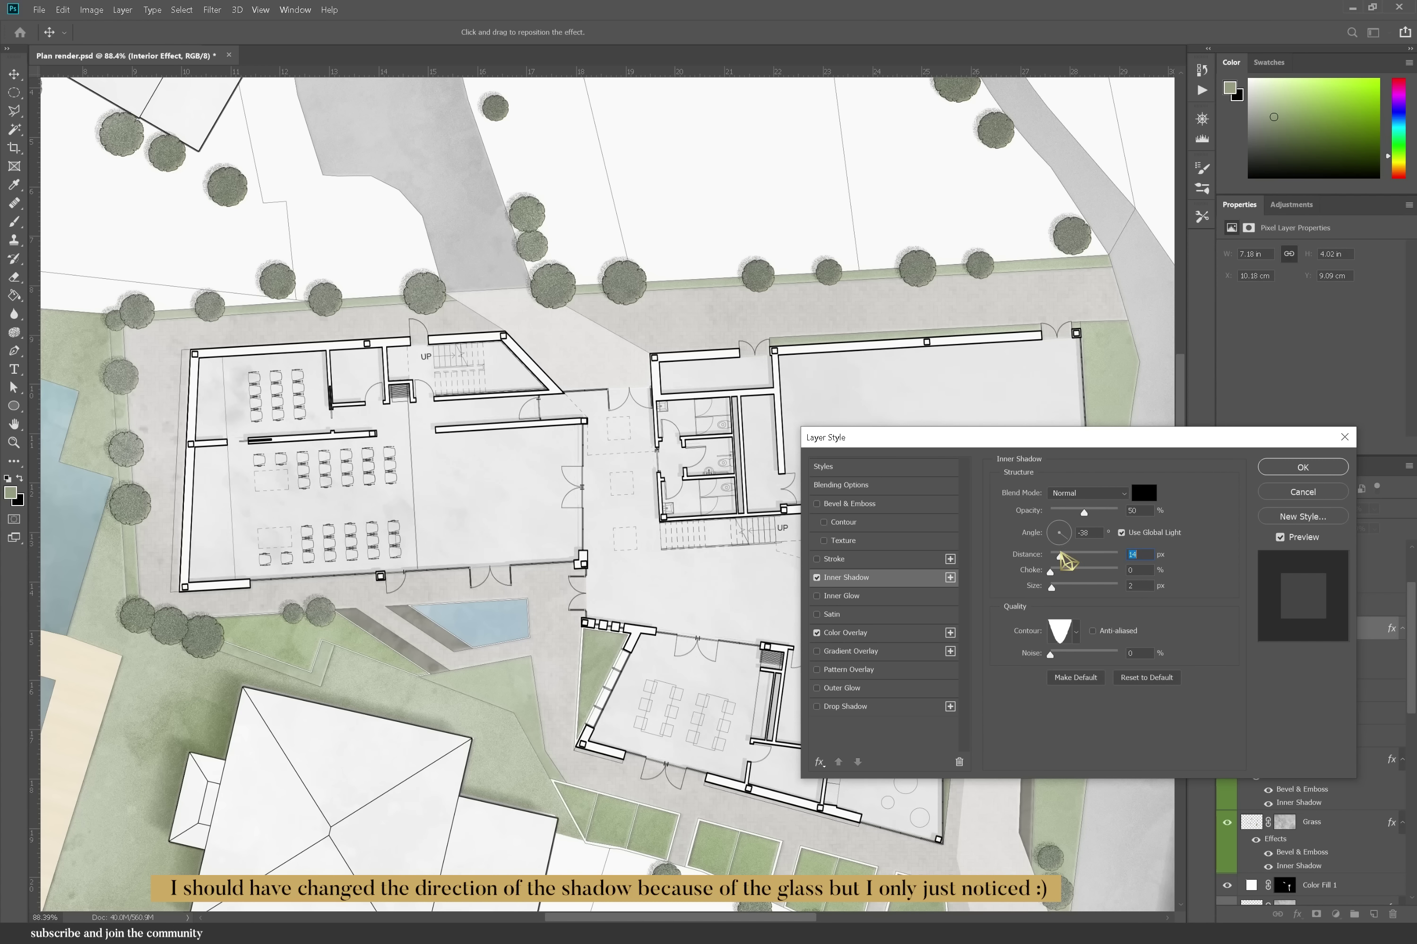
pyautogui.press('Return')
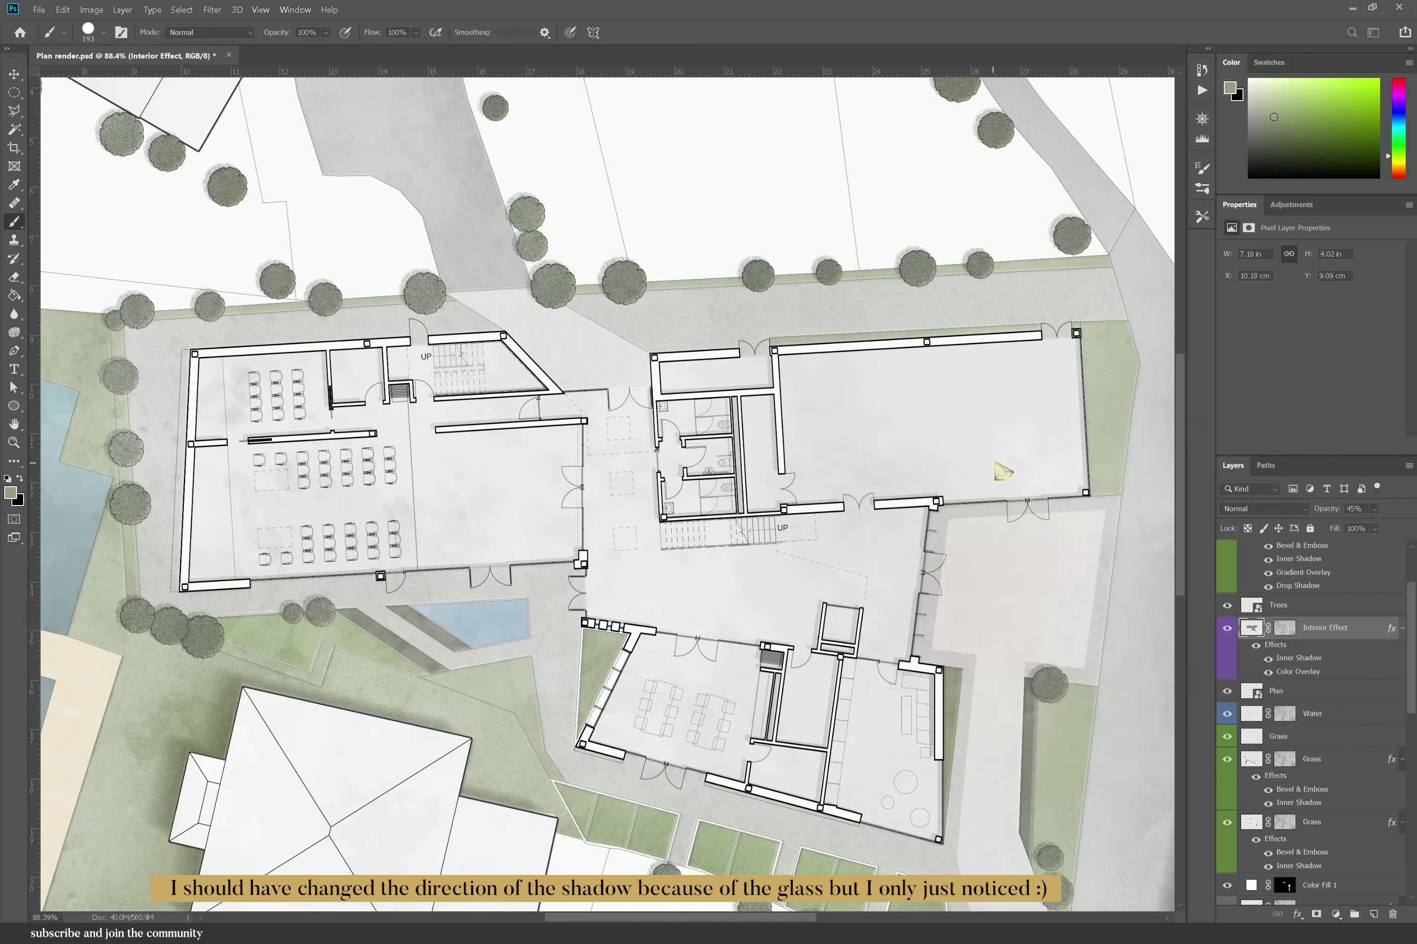